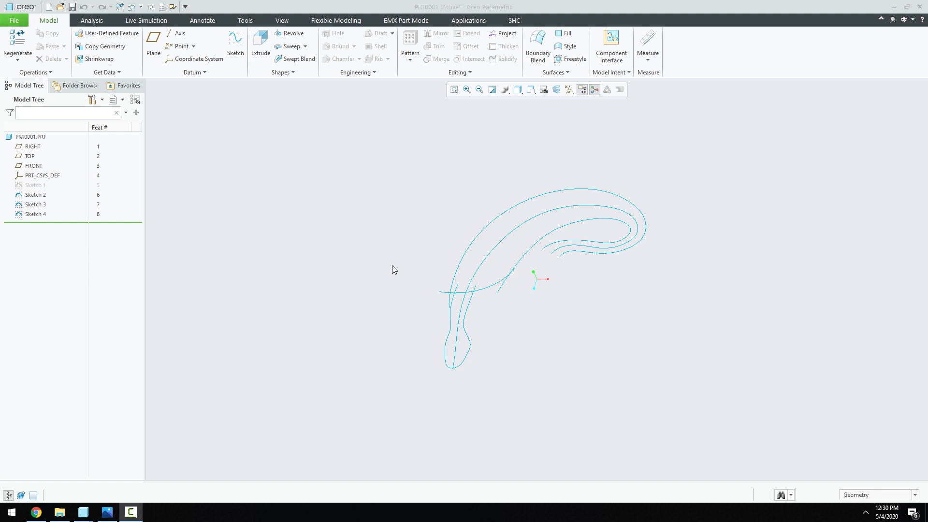
Step: Start a datum Graph feature named SEC and enter its empty sketch
{"action": "left_click", "coordinate": [194, 73]}
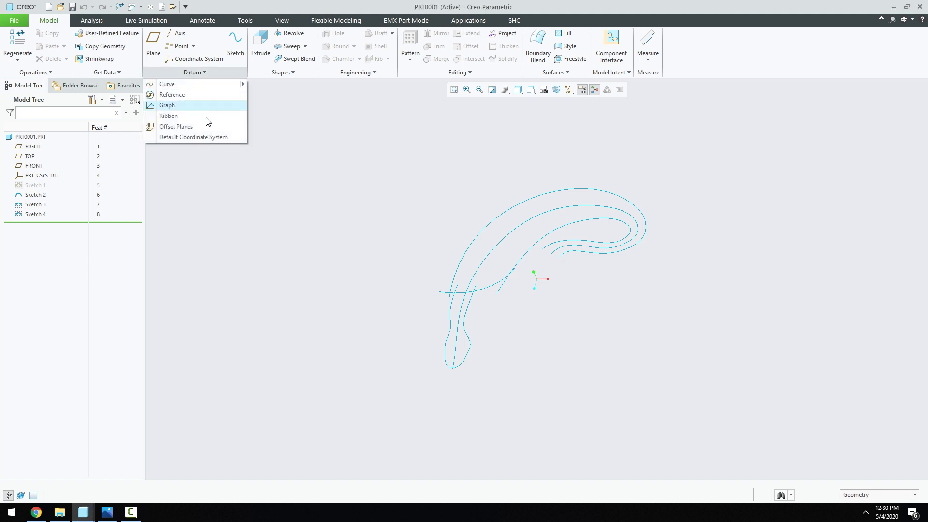
{"action": "left_click", "coordinate": [175, 109]}
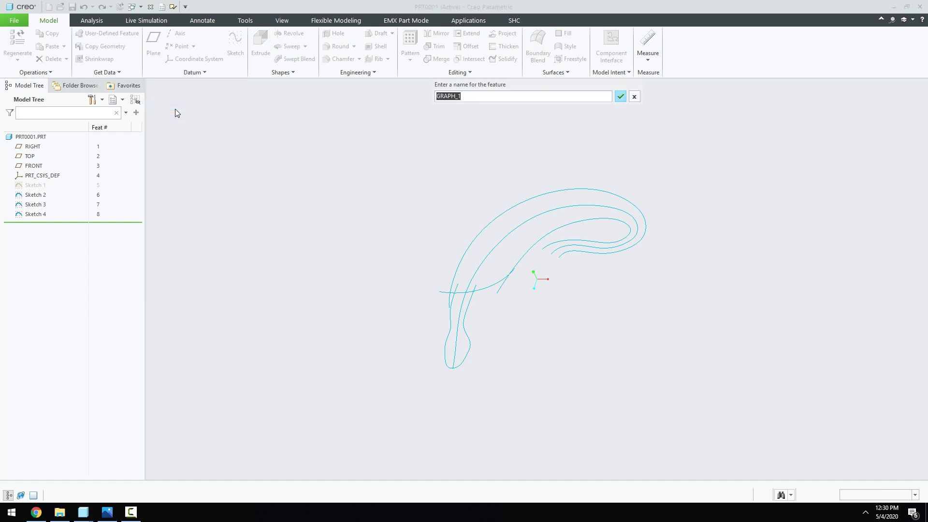
{"action": "type", "text": "Sec"}
{"action": "key", "text": "Return"}
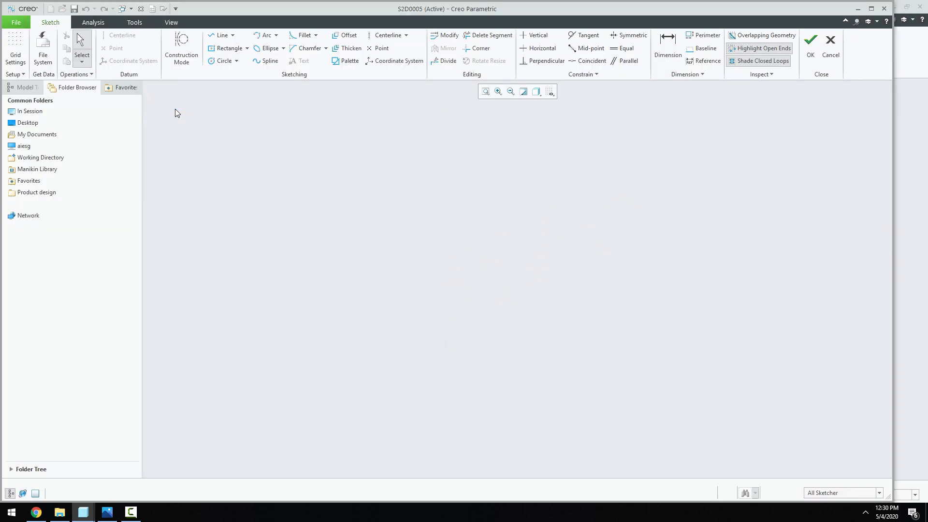
Step: Draw two vertical centerlines and one horizontal centerline in the graph sketch
{"action": "left_click", "coordinate": [871, 8]}
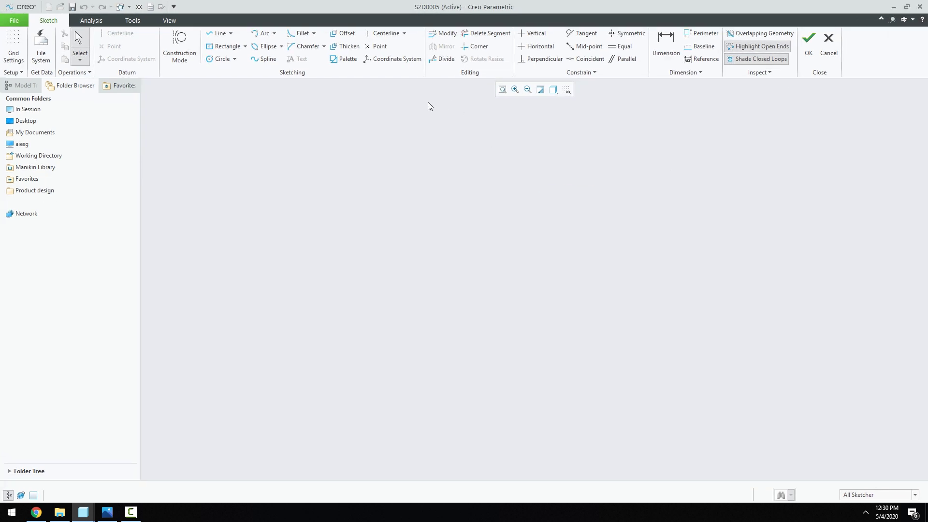
{"action": "left_click", "coordinate": [393, 35]}
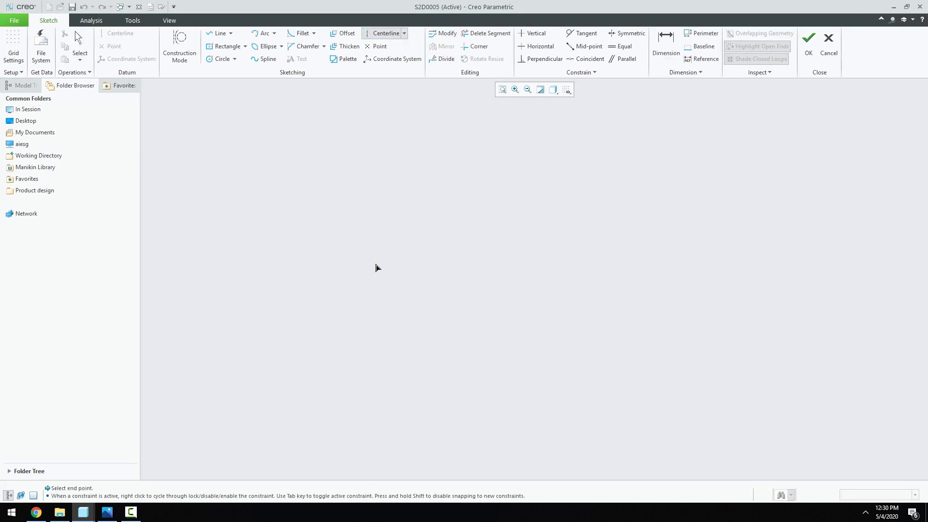
{"action": "left_click", "coordinate": [475, 248]}
{"action": "left_click", "coordinate": [475, 284]}
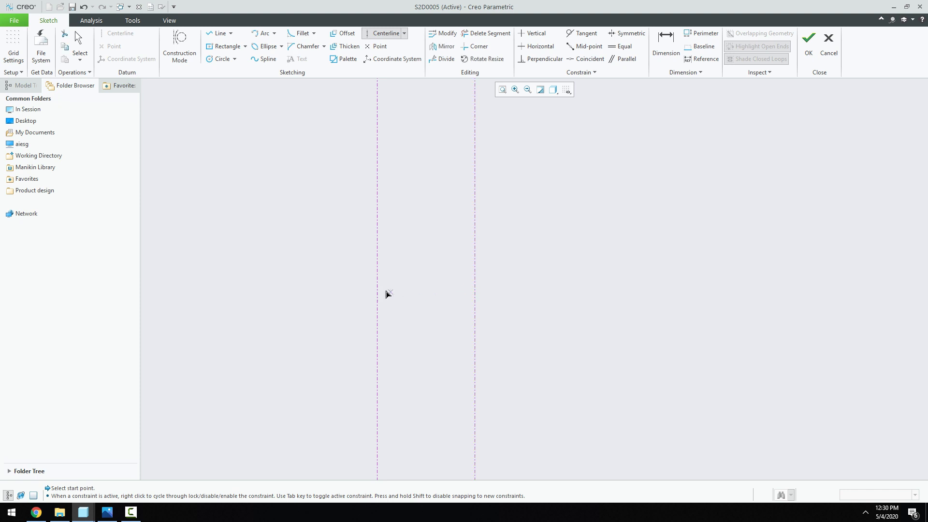
{"action": "left_click", "coordinate": [381, 295]}
{"action": "left_click", "coordinate": [422, 297]}
{"action": "middle_click", "coordinate": [563, 254]}
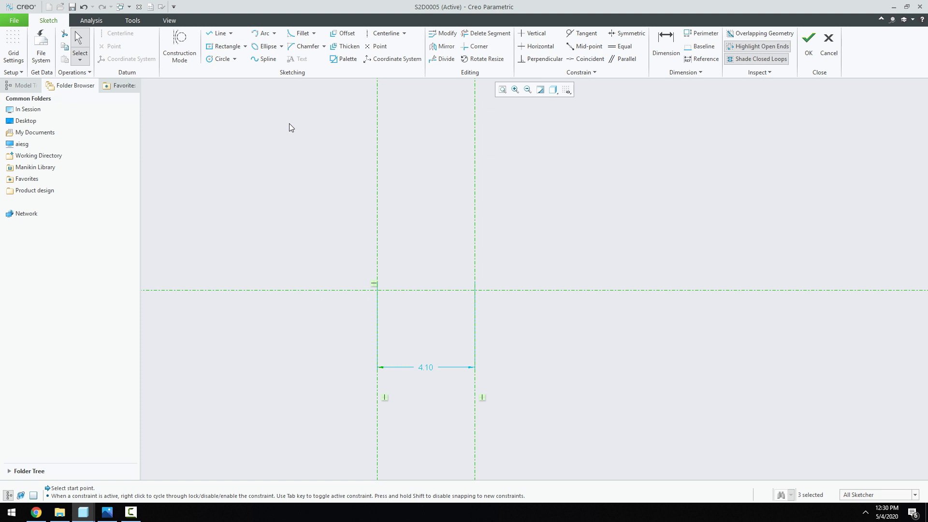
Step: Place a coordinate system at the left intersection and space the verticals 10.00 apart
{"action": "left_click", "coordinate": [380, 60]}
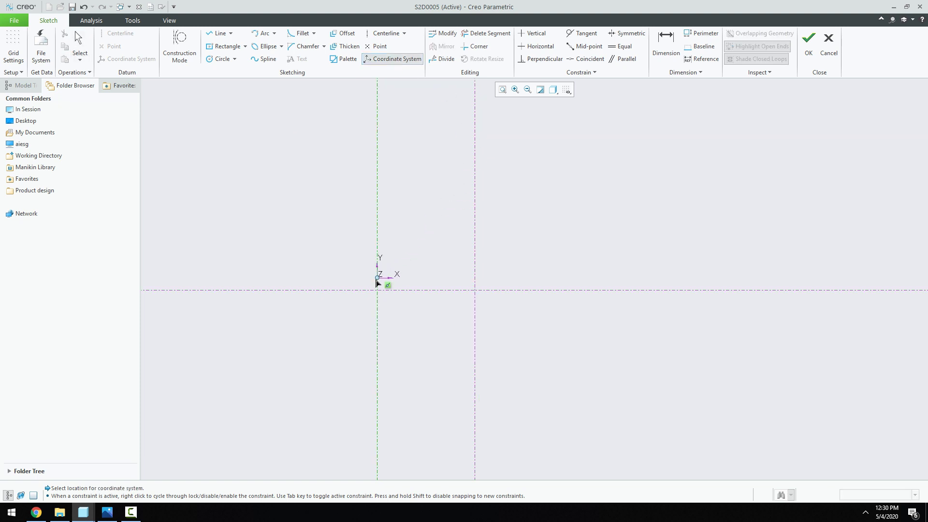
{"action": "left_click", "coordinate": [377, 290]}
{"action": "middle_click", "coordinate": [378, 309]}
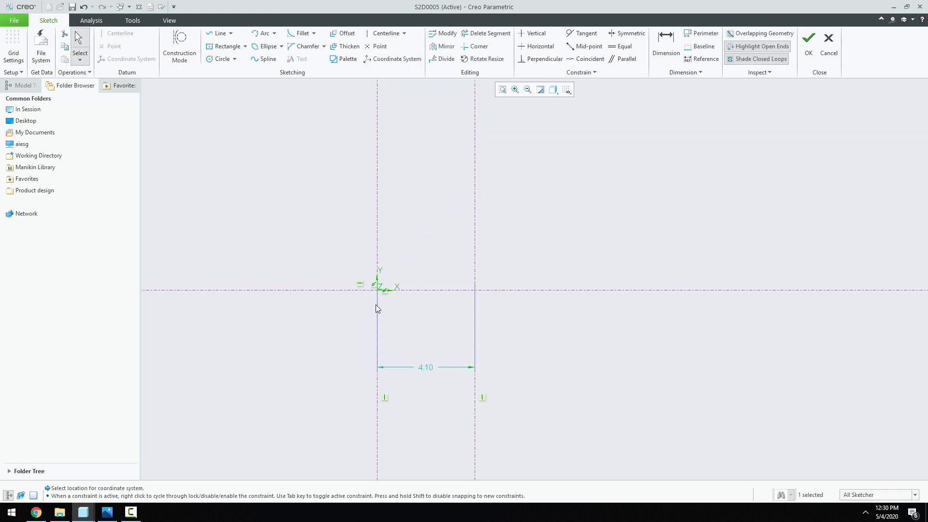
{"action": "double_click", "coordinate": [427, 368]}
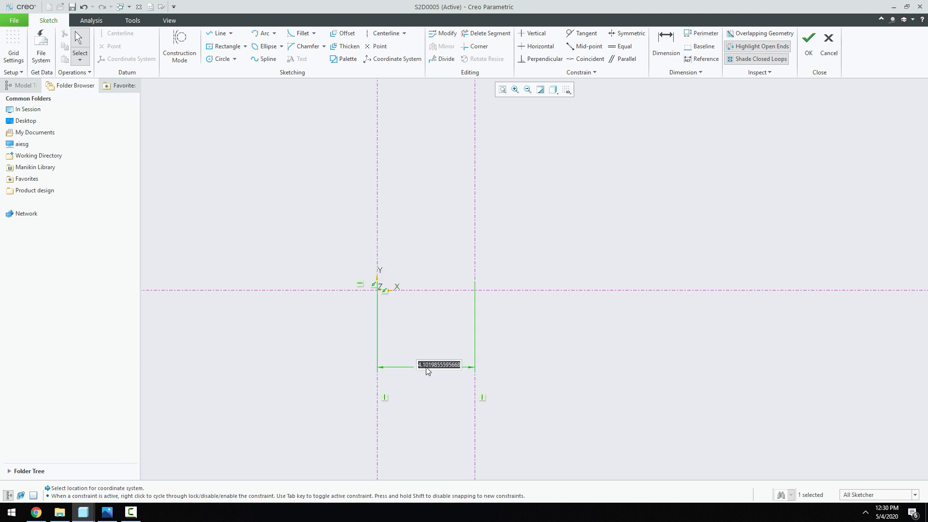
{"action": "type", "text": "10"}
{"action": "key", "text": "Return"}
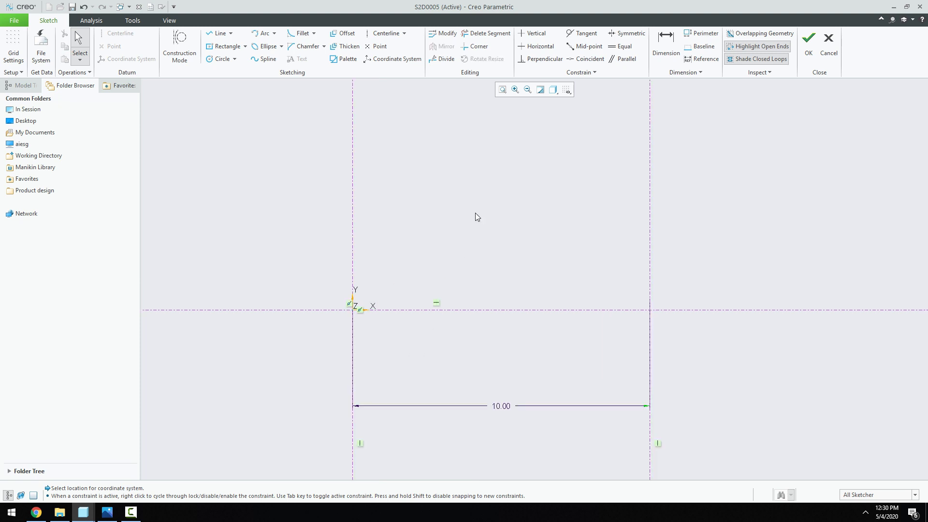
{"action": "scroll", "coordinate": [477, 217], "scroll_direction": "up", "scroll_amount": 1}
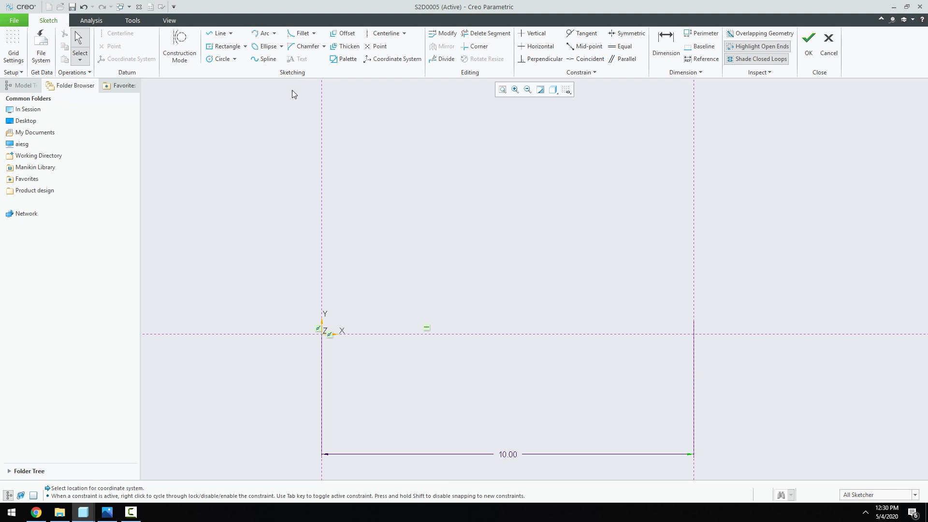
{"action": "left_click", "coordinate": [265, 59]}
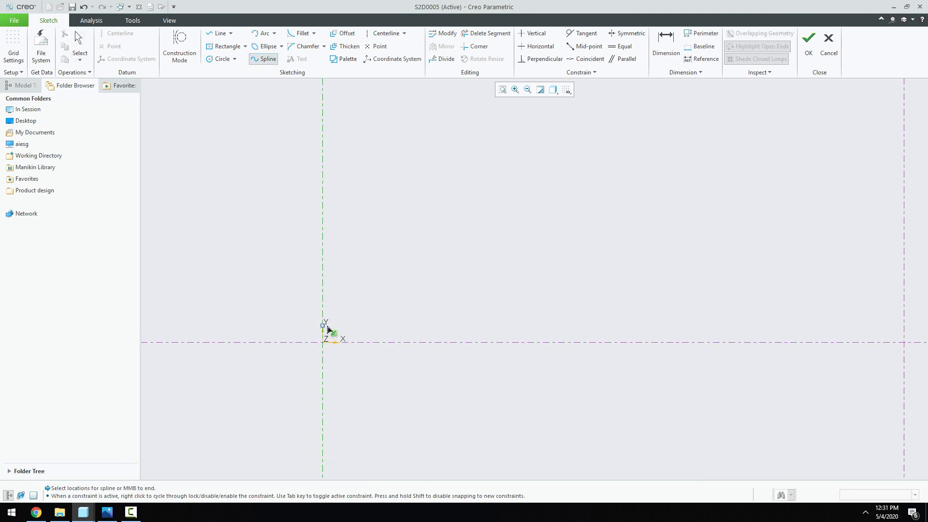
Step: Draw a three-point spline between the centerlines with end heights 0.30 and 0.80
{"action": "left_click", "coordinate": [323, 326]}
{"action": "left_click", "coordinate": [504, 300]}
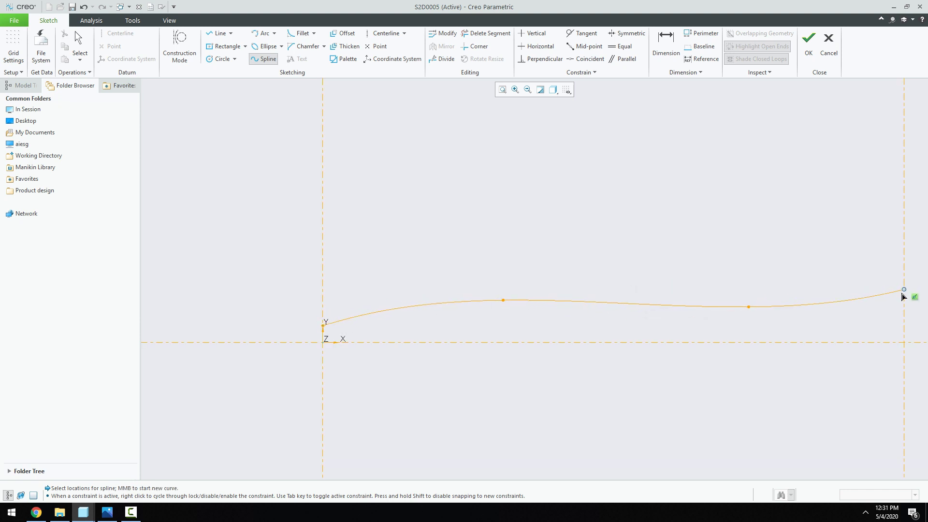
{"action": "left_click", "coordinate": [904, 294]}
{"action": "middle_click", "coordinate": [792, 261]}
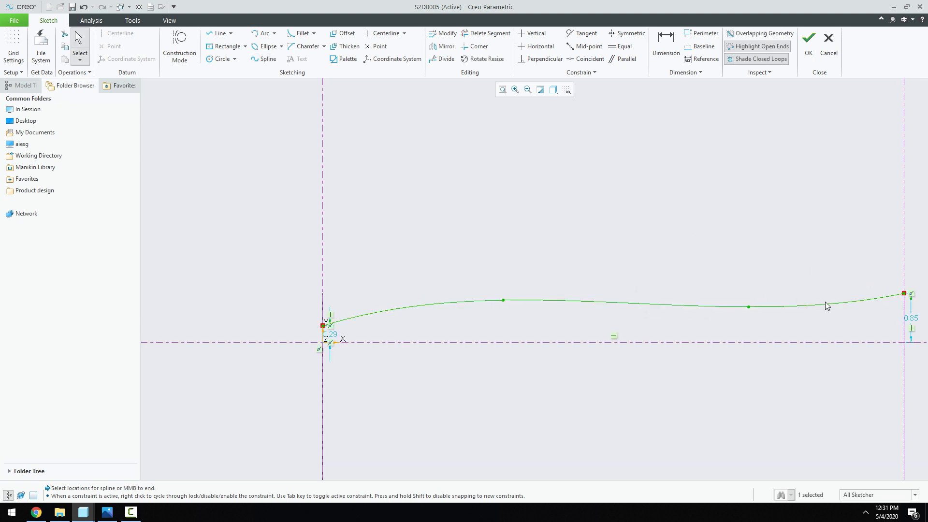
{"action": "type", "text": "0.8"}
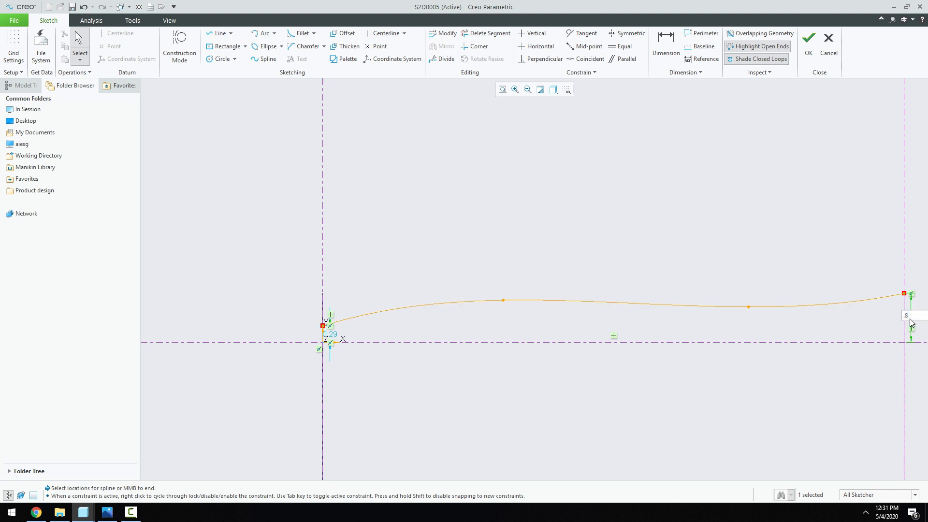
{"action": "key", "text": "Return"}
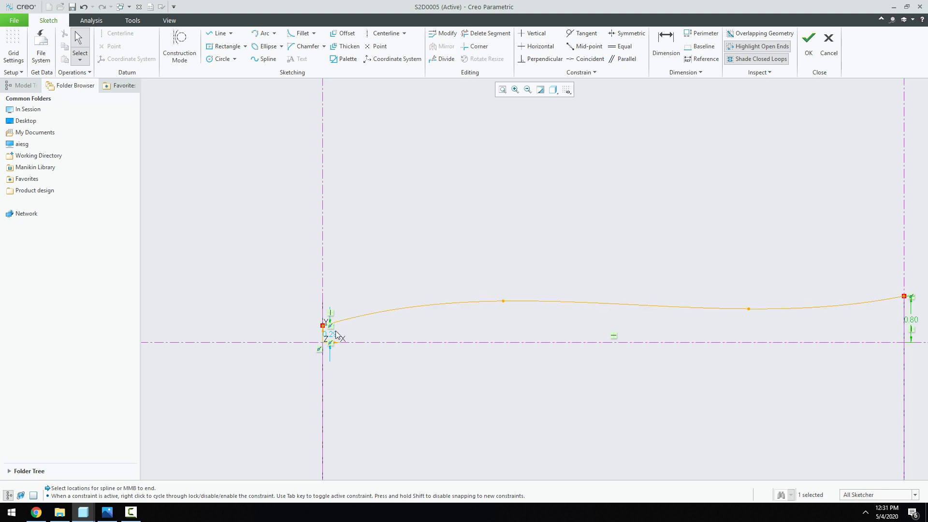
{"action": "double_click", "coordinate": [333, 335]}
{"action": "type", "text": "0.3"}
{"action": "key", "text": "Return"}
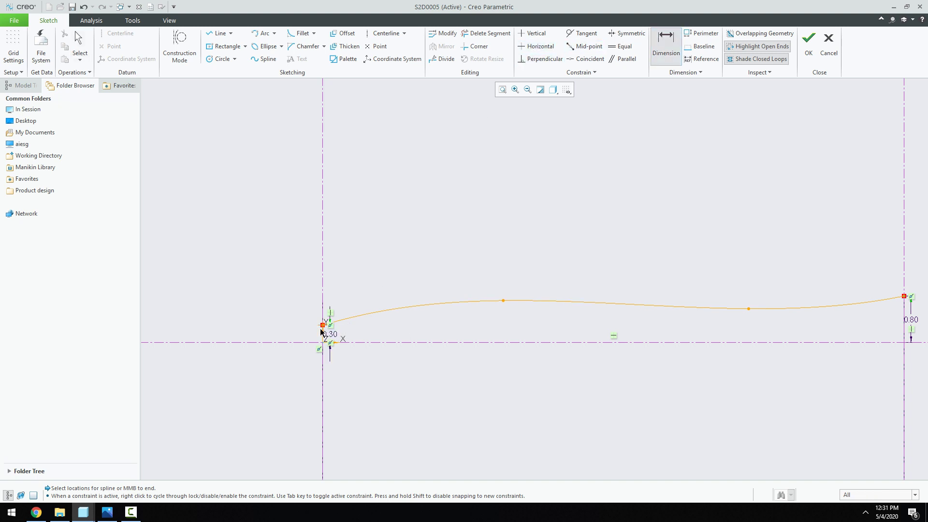
Step: Dimension both spline end angles to 90°
{"action": "scroll", "coordinate": [329, 328], "scroll_direction": "up", "scroll_amount": 3}
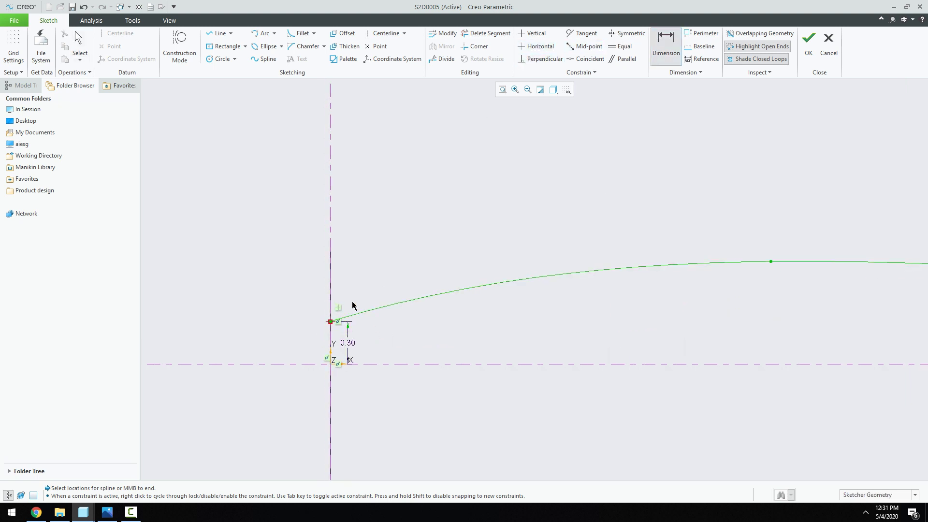
{"action": "middle_click", "coordinate": [341, 292]}
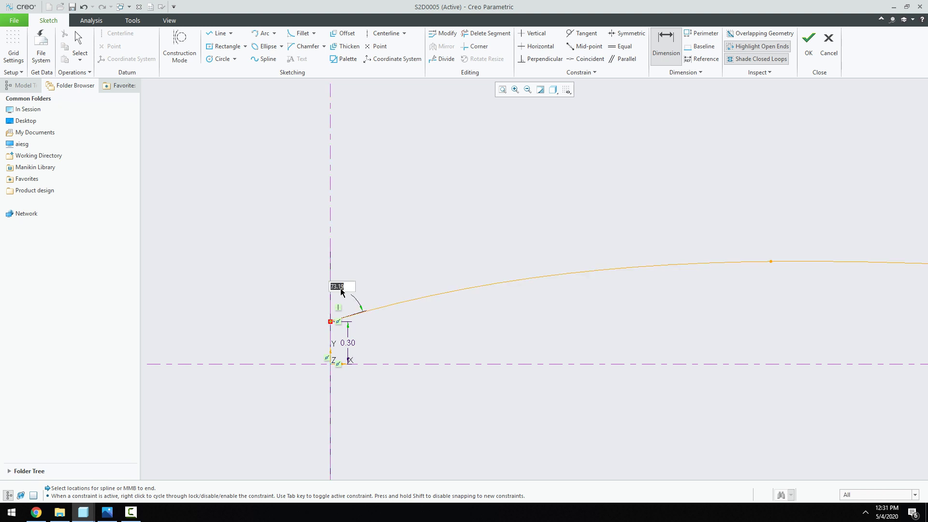
{"action": "type", "text": "90"}
{"action": "key", "text": "Return"}
{"action": "scroll", "coordinate": [321, 286], "scroll_direction": "down", "scroll_amount": 3}
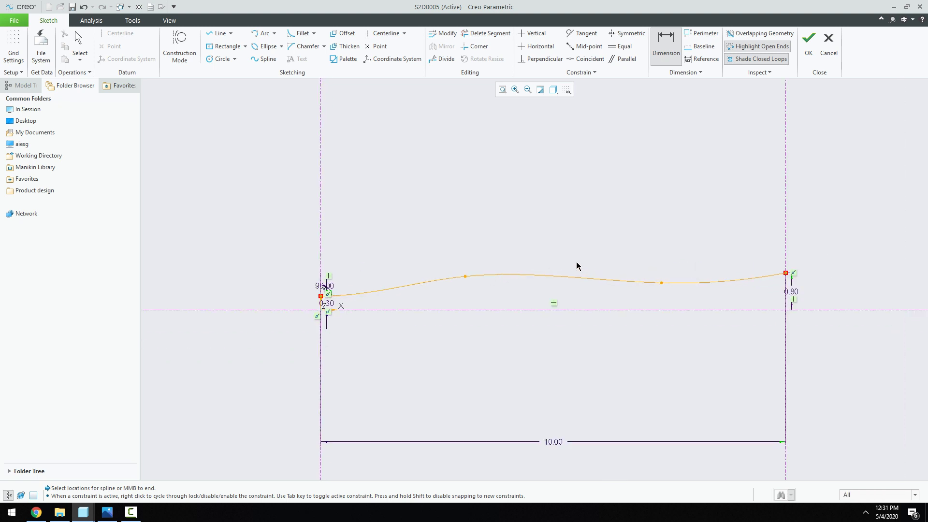
{"action": "scroll", "coordinate": [578, 266], "scroll_direction": "up", "scroll_amount": 1}
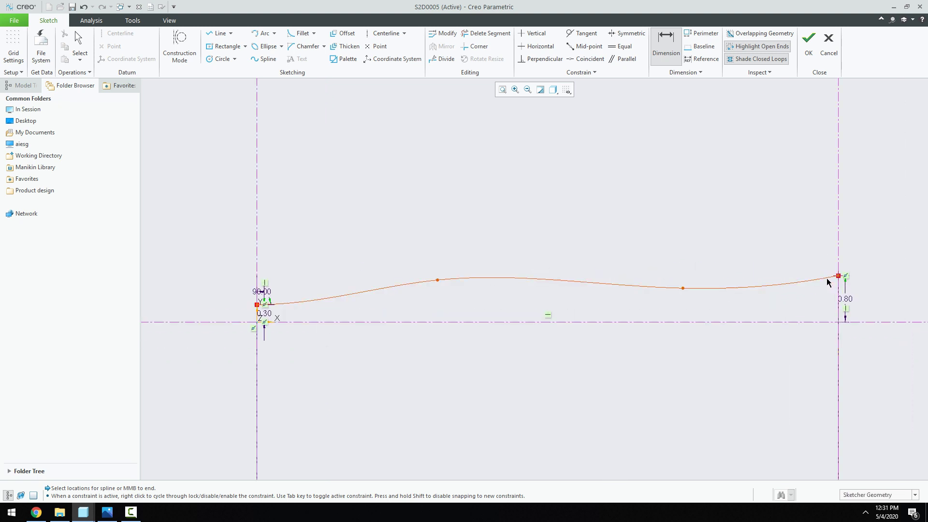
{"action": "middle_click", "coordinate": [806, 262]}
{"action": "type", "text": "90"}
{"action": "key", "text": "Return"}
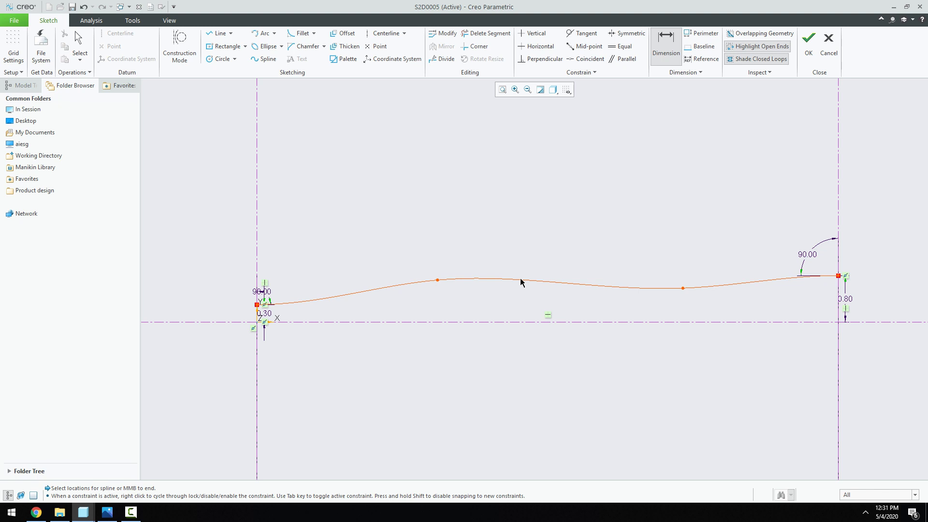
{"action": "left_click", "coordinate": [483, 279]}
{"action": "middle_click", "coordinate": [482, 278]}
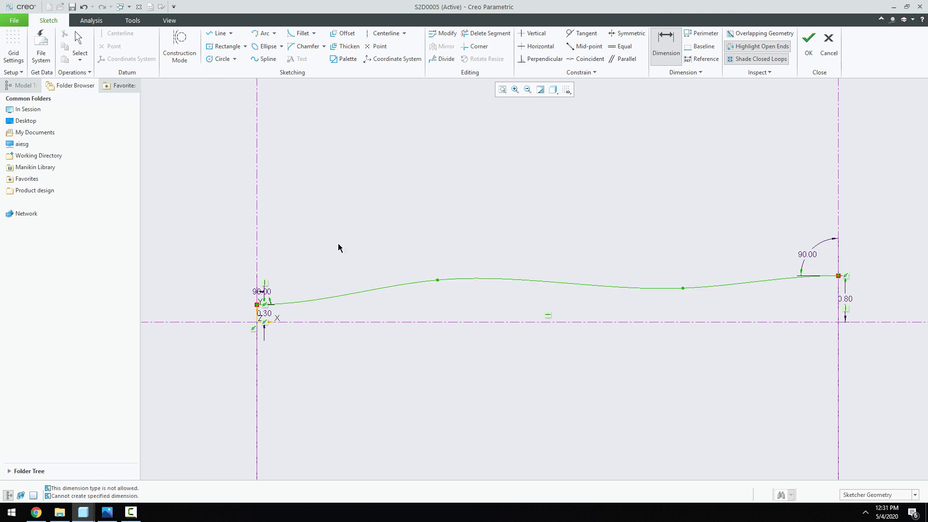
{"action": "middle_click", "coordinate": [417, 224]}
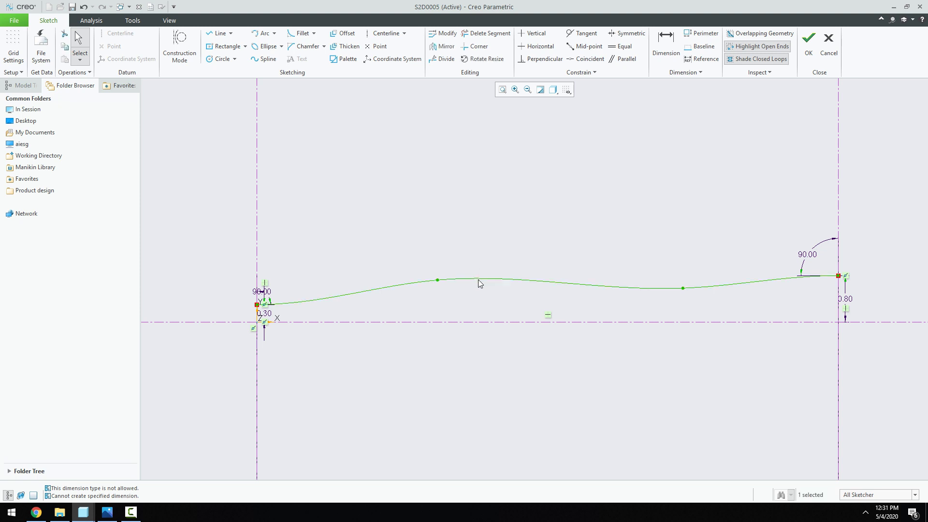
{"action": "double_click", "coordinate": [480, 282]}
Step: Reshape the spline's control points with curvature comb and control polygon shown
{"action": "left_click", "coordinate": [85, 50]}
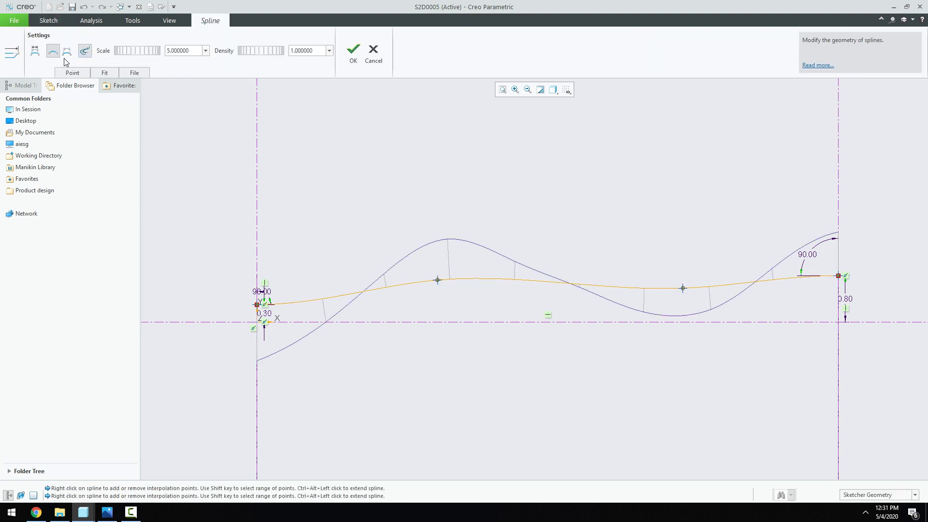
{"action": "left_click", "coordinate": [67, 50]}
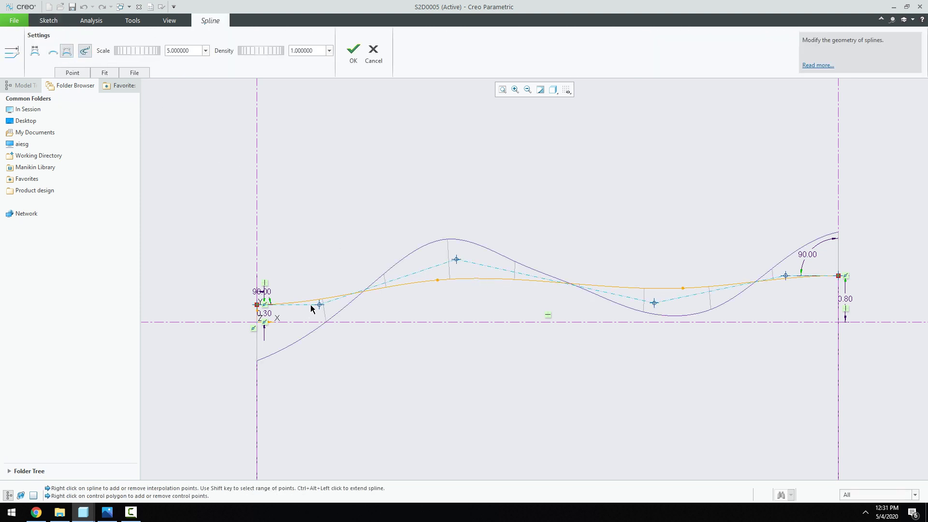
{"action": "left_click_drag", "start_coordinate": [452, 260], "coordinate": [449, 300]}
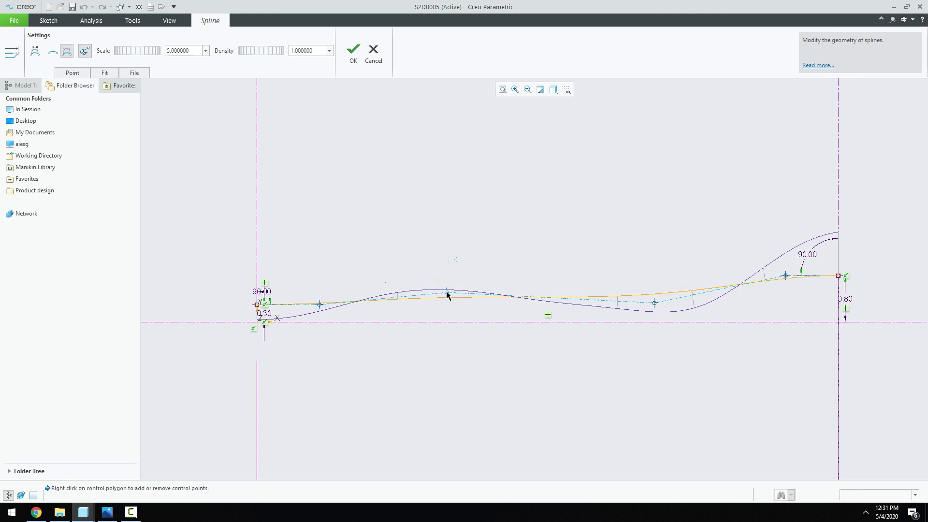
{"action": "left_click_drag", "start_coordinate": [450, 300], "coordinate": [447, 291]}
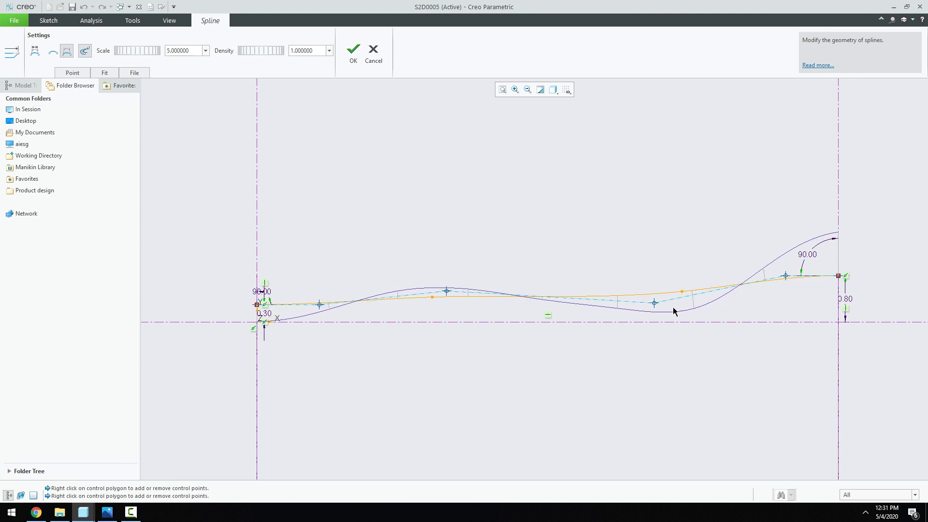
{"action": "mouse_move", "coordinate": [658, 308]}
{"action": "left_mouse_down"}
{"action": "mouse_move", "coordinate": [659, 265]}
{"action": "mouse_move", "coordinate": [670, 291]}
{"action": "mouse_move", "coordinate": [688, 289]}
{"action": "left_mouse_up"}
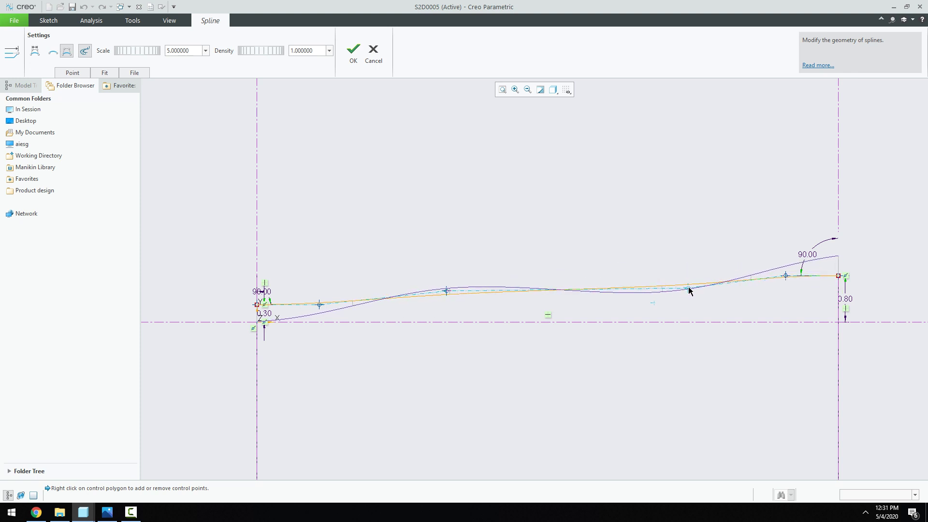
{"action": "left_click_drag", "start_coordinate": [448, 291], "coordinate": [477, 287]}
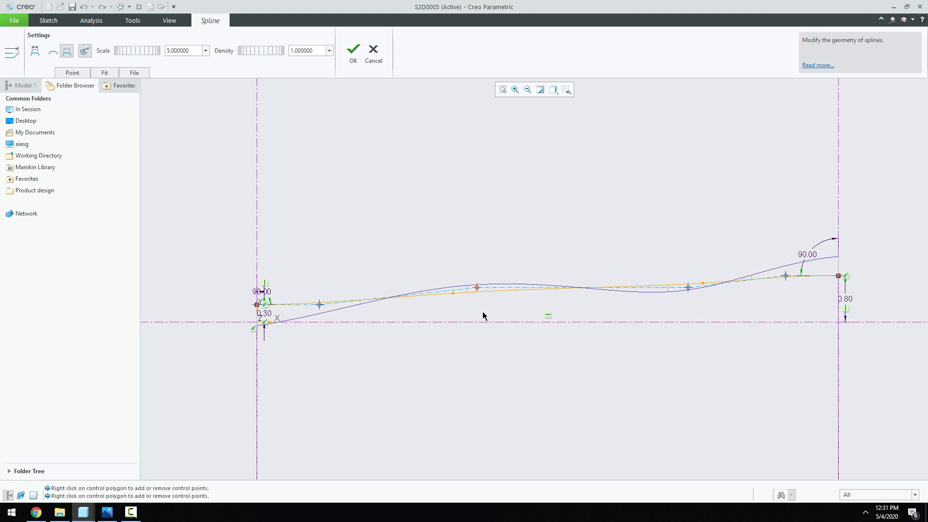
{"action": "left_click", "coordinate": [353, 51]}
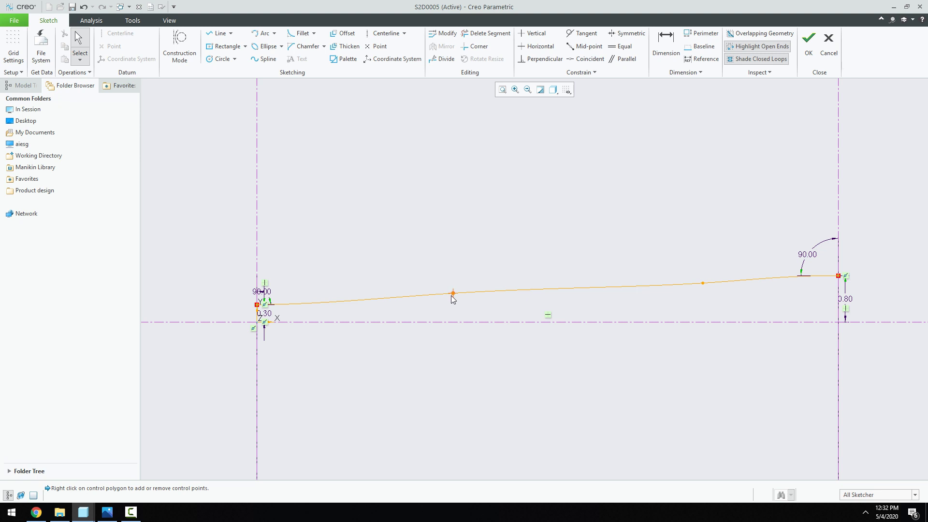
Step: Drag the spline's interpolation points to even out its curvature comb
{"action": "double_click", "coordinate": [509, 291]}
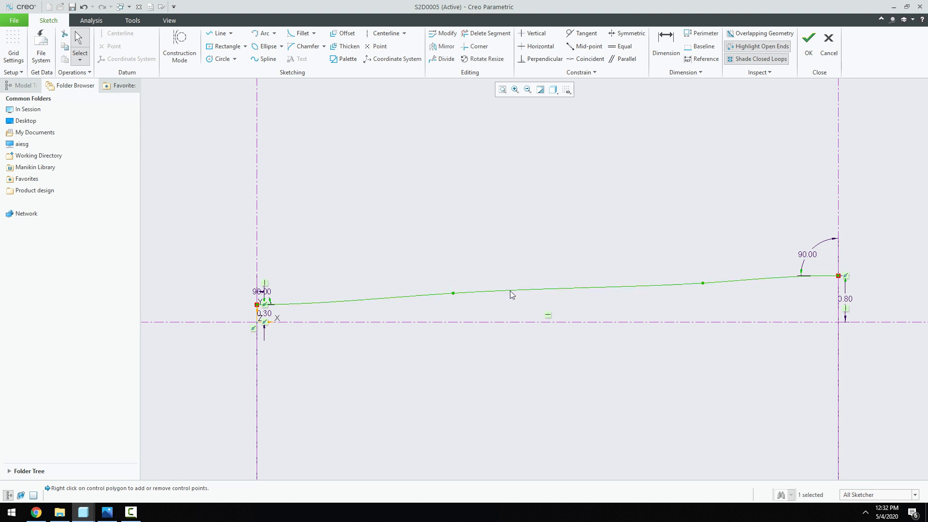
{"action": "left_click", "coordinate": [85, 51]}
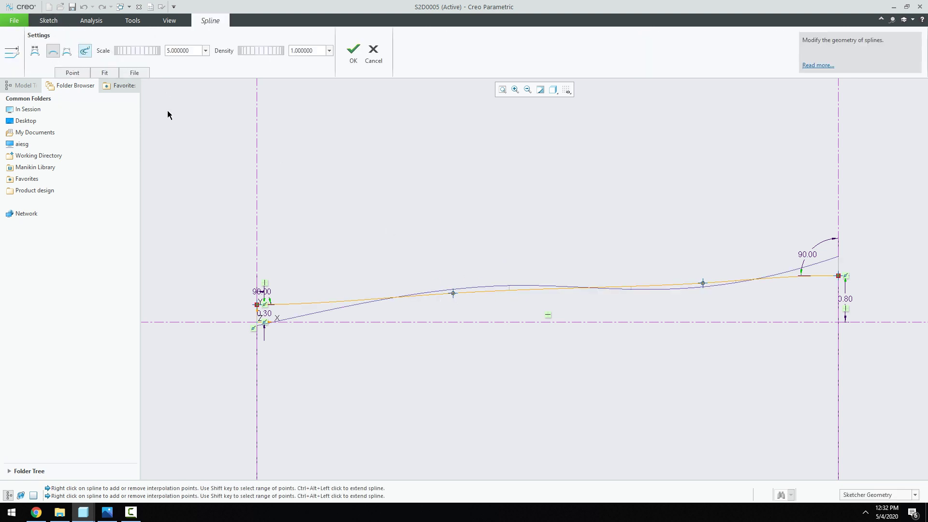
{"action": "left_click_drag", "start_coordinate": [452, 297], "coordinate": [537, 304]}
{"action": "left_click_drag", "start_coordinate": [704, 288], "coordinate": [658, 289]}
{"action": "mouse_move", "coordinate": [536, 303]}
{"action": "left_mouse_down"}
{"action": "mouse_move", "coordinate": [482, 308]}
{"action": "mouse_move", "coordinate": [480, 301]}
{"action": "left_mouse_up"}
{"action": "left_click", "coordinate": [354, 50]}
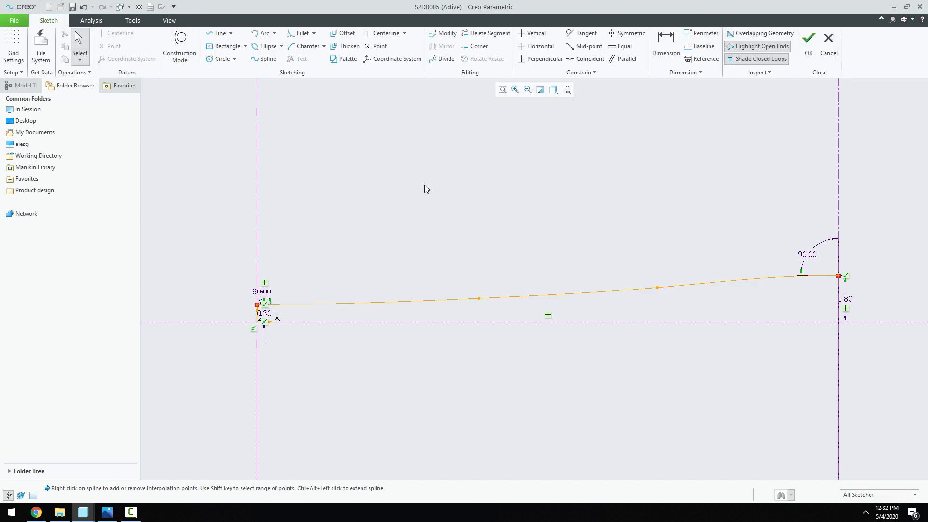
Step: Smooth both section splines by nudging their interpolation points against the curvature comb
{"action": "double_click", "coordinate": [548, 306]}
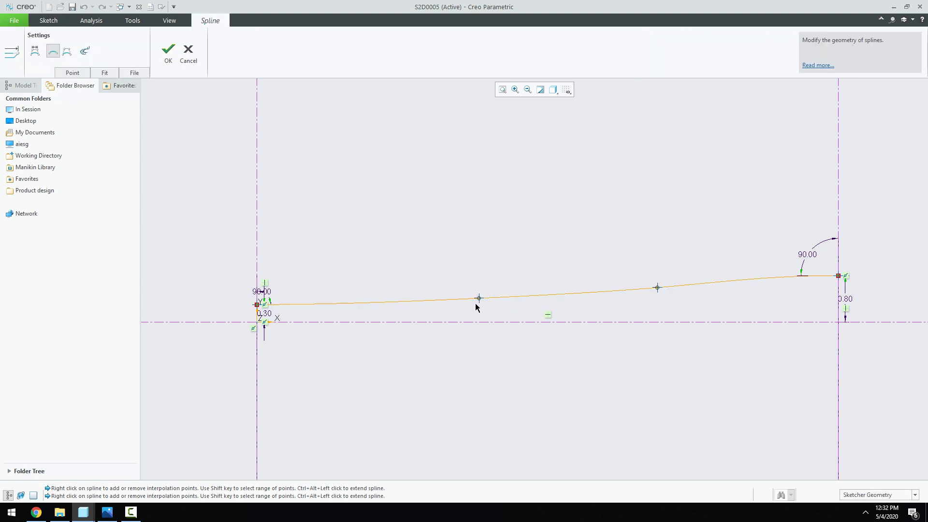
{"action": "left_click_drag", "start_coordinate": [477, 301], "coordinate": [476, 293]}
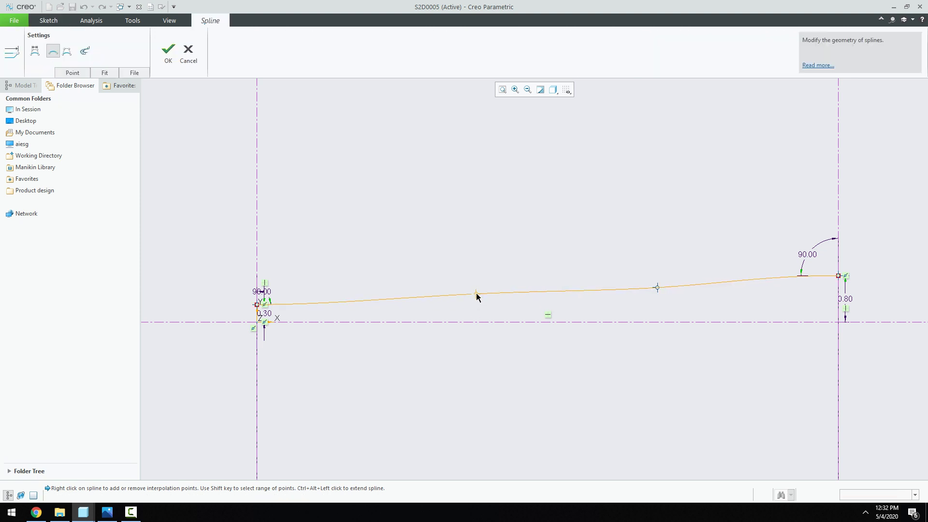
{"action": "left_click", "coordinate": [85, 50]}
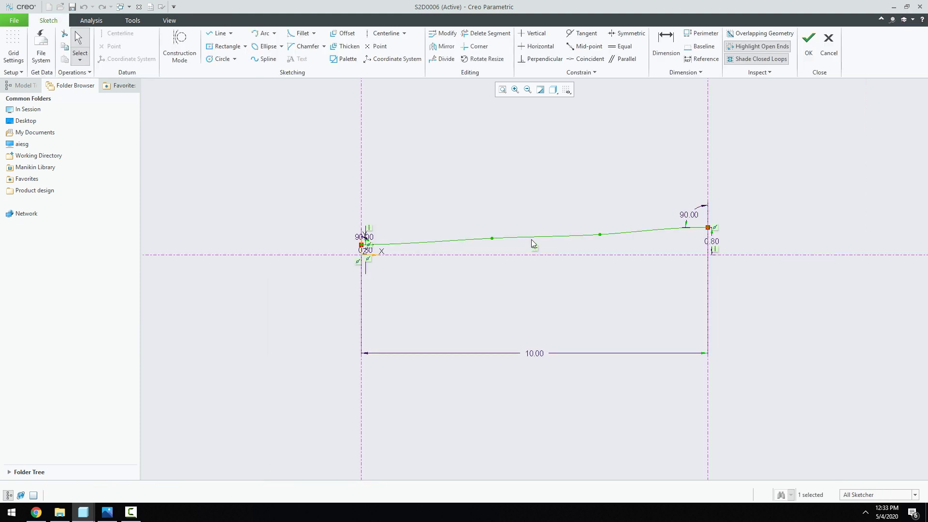
{"action": "double_click", "coordinate": [532, 240]}
{"action": "left_click", "coordinate": [85, 52]}
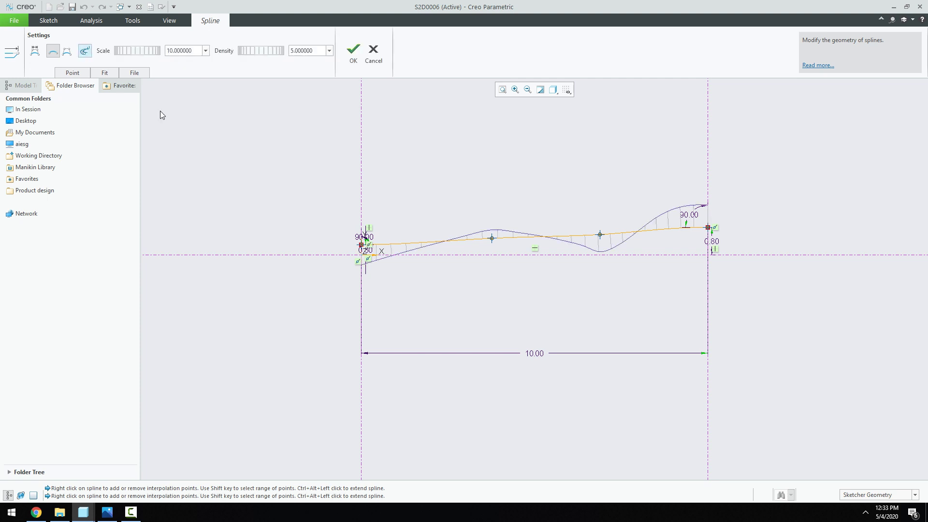
{"action": "left_click_drag", "start_coordinate": [491, 238], "coordinate": [491, 244]}
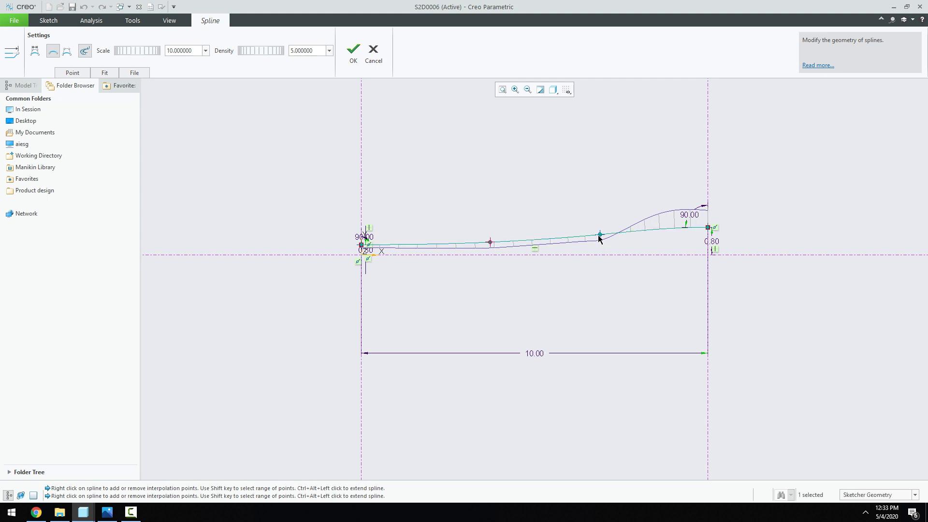
{"action": "left_click_drag", "start_coordinate": [598, 239], "coordinate": [578, 237]}
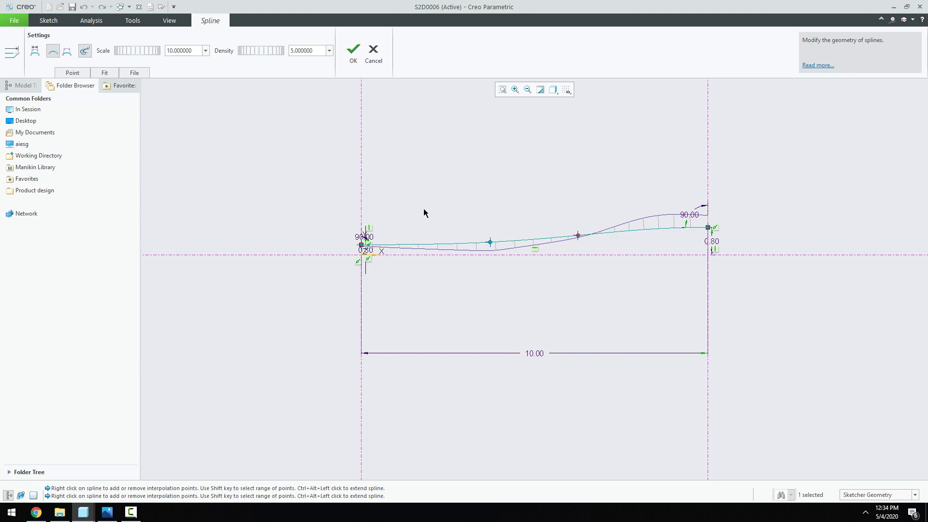
{"action": "left_click", "coordinate": [353, 51]}
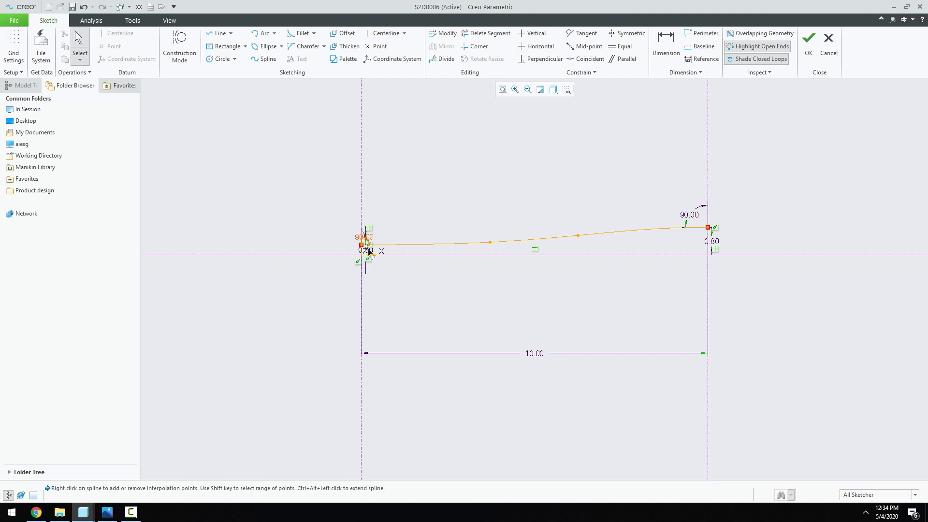
Step: Accept the graph sketch so SEC appears in the model tree
{"action": "scroll", "coordinate": [357, 261], "scroll_direction": "up", "scroll_amount": 2}
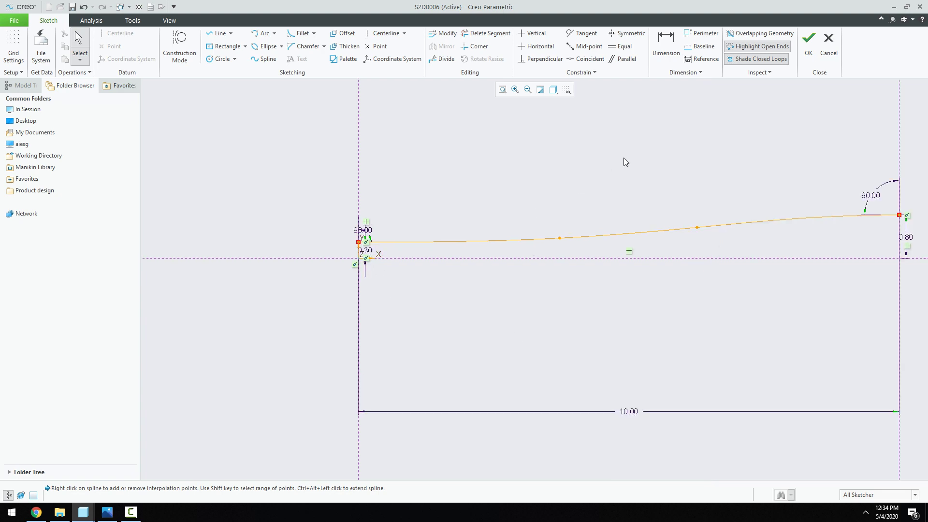
{"action": "left_click", "coordinate": [808, 43]}
{"action": "scroll", "coordinate": [478, 242], "scroll_direction": "down", "scroll_amount": 3}
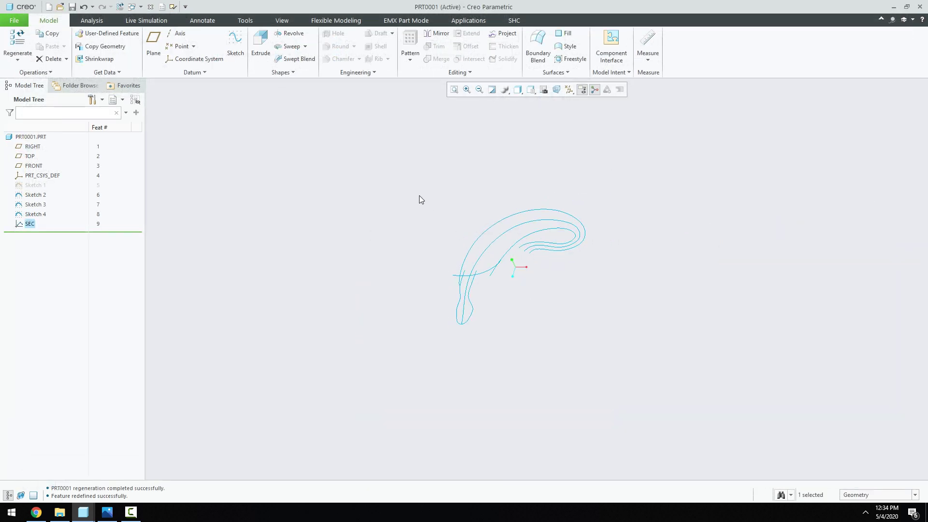
{"action": "left_click", "coordinate": [419, 195]}
Step: Start a surface sweep on the inner curve, adding outer and thin curves as chains
{"action": "left_click", "coordinate": [283, 46]}
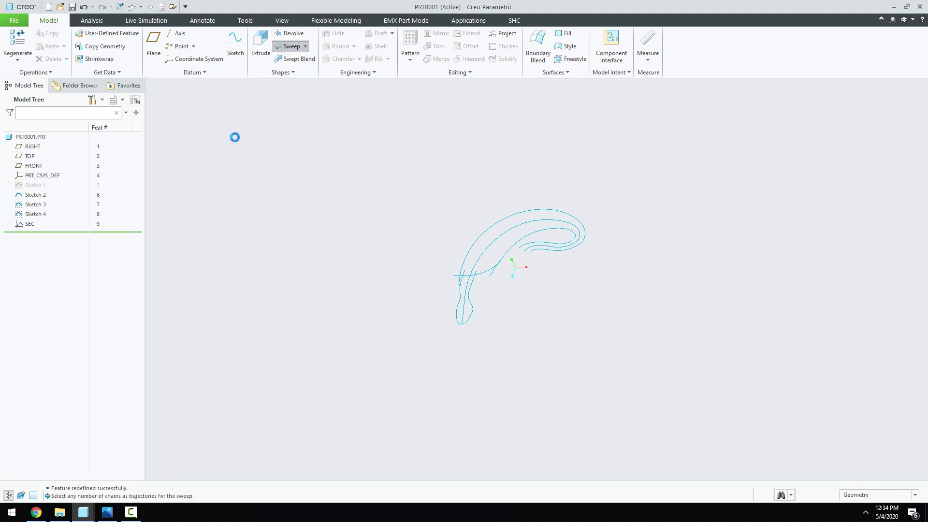
{"action": "scroll", "coordinate": [479, 251], "scroll_direction": "up", "scroll_amount": 4}
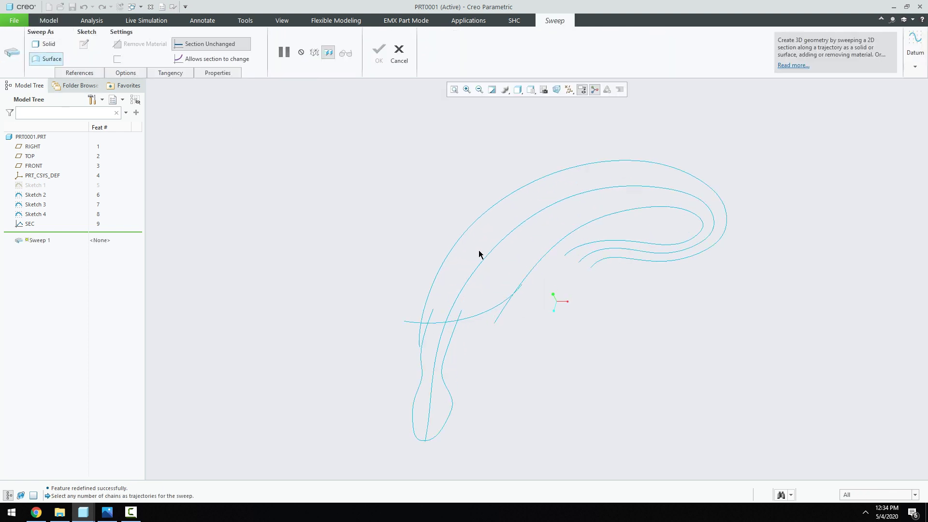
{"action": "left_click", "coordinate": [583, 261]}
{"action": "scroll", "coordinate": [583, 263], "scroll_direction": "up", "scroll_amount": 2}
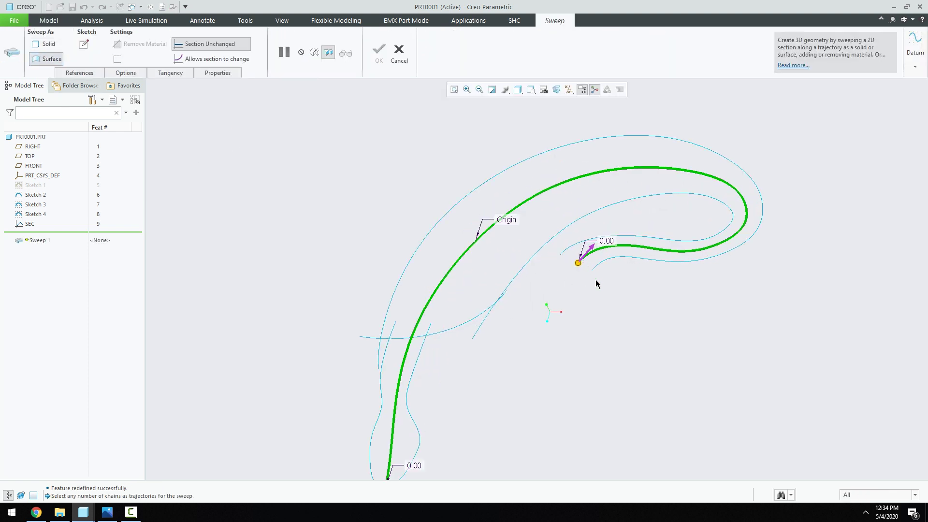
{"action": "left_click", "coordinate": [600, 266], "text": "ctrl"}
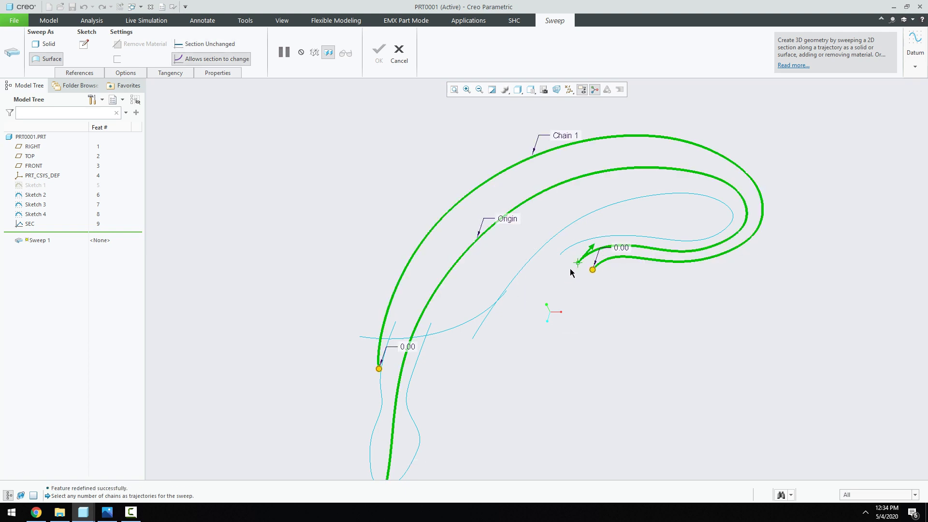
{"action": "left_click", "coordinate": [567, 255], "text": "ctrl"}
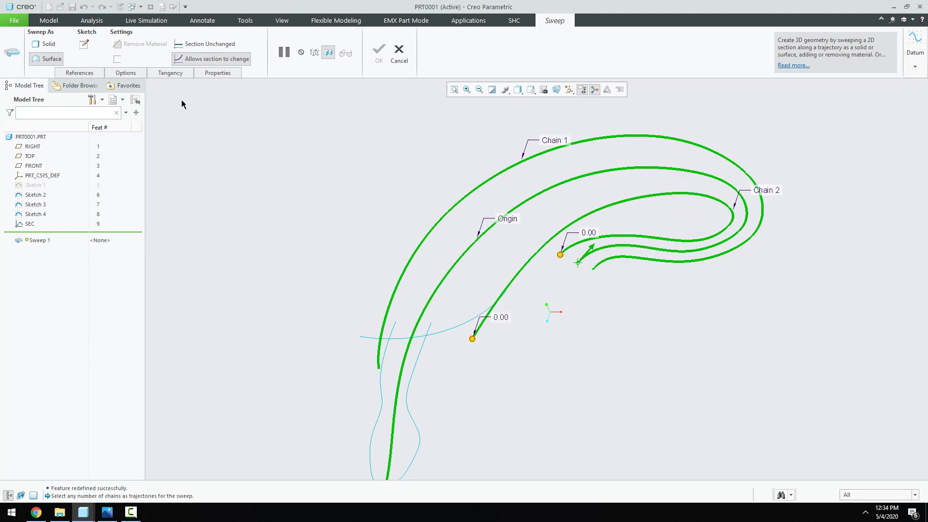
{"action": "left_click", "coordinate": [83, 47]}
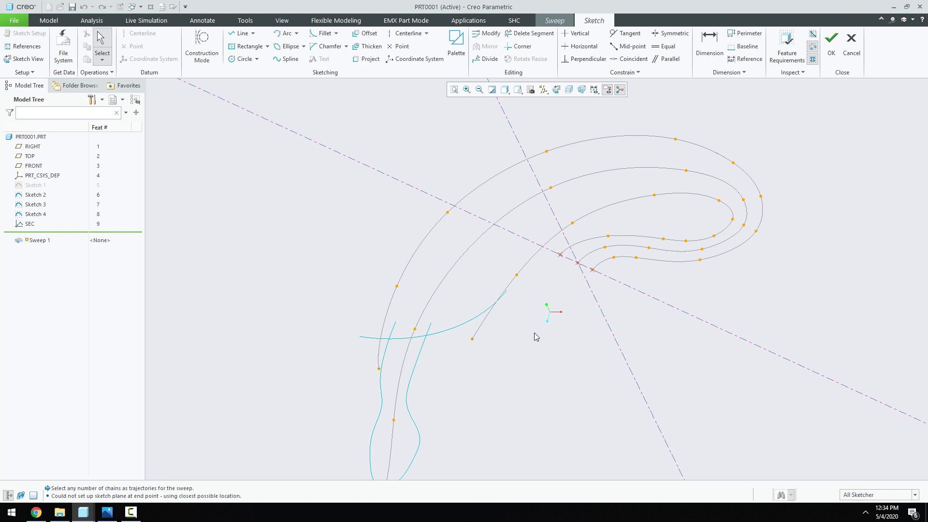
Step: Sketch two Rho 0.50 conics linking the three trajectory end points via a shared top point
{"action": "scroll", "coordinate": [594, 292], "scroll_direction": "down", "scroll_amount": 5}
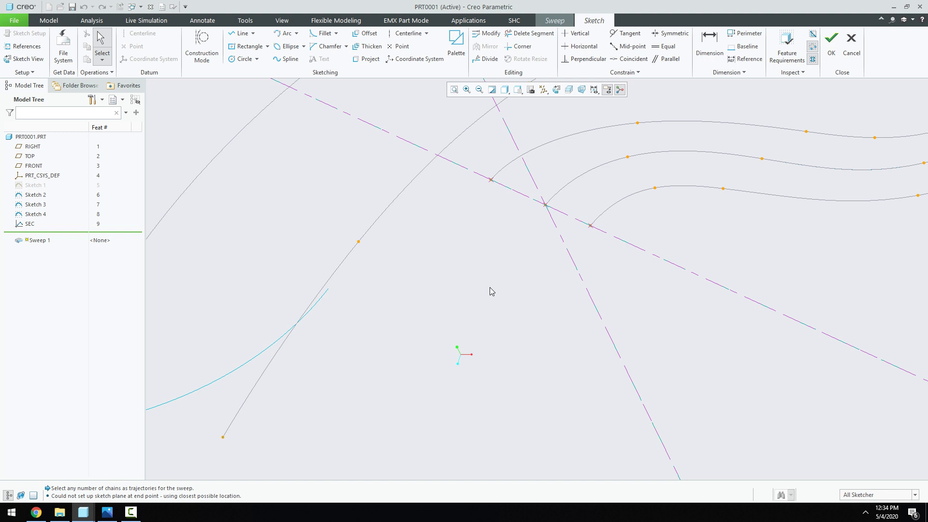
{"action": "middle_click_drag", "start_coordinate": [490, 287], "coordinate": [517, 281]}
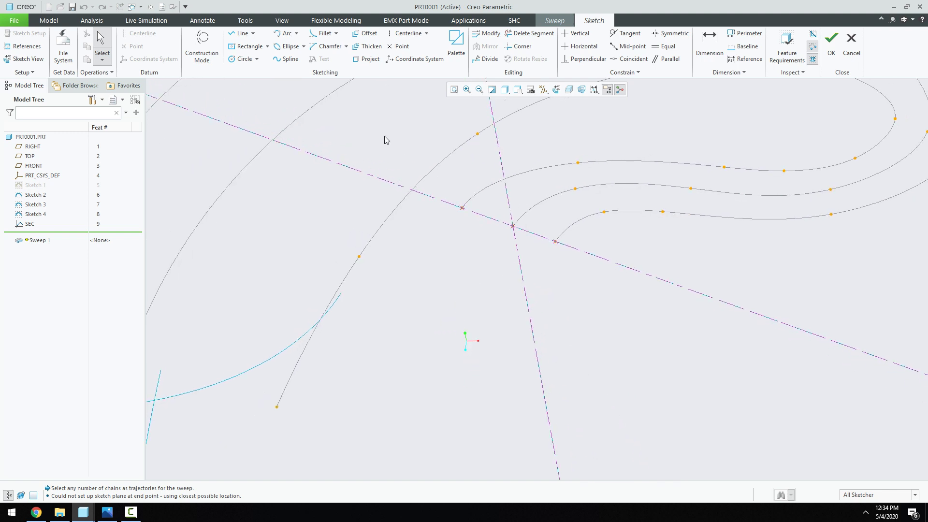
{"action": "left_click", "coordinate": [296, 33]}
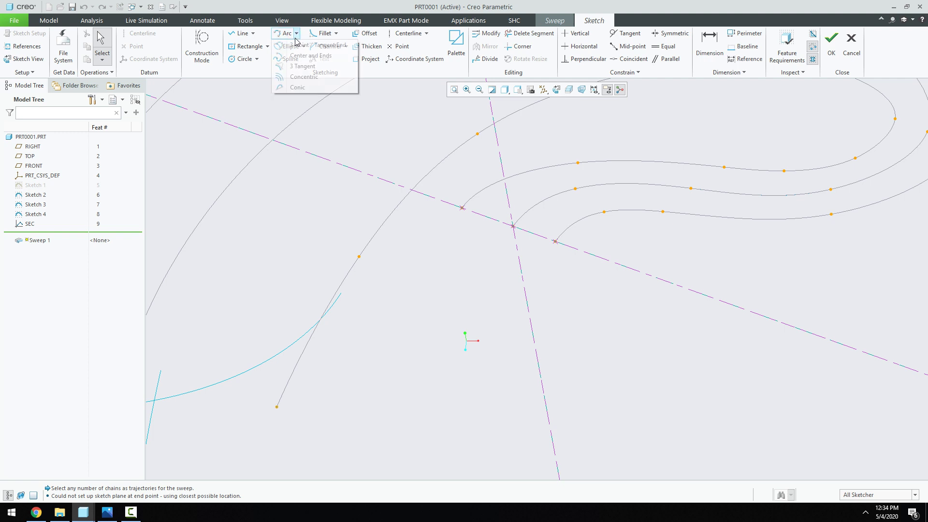
{"action": "scroll", "coordinate": [435, 230], "scroll_direction": "down", "scroll_amount": 3}
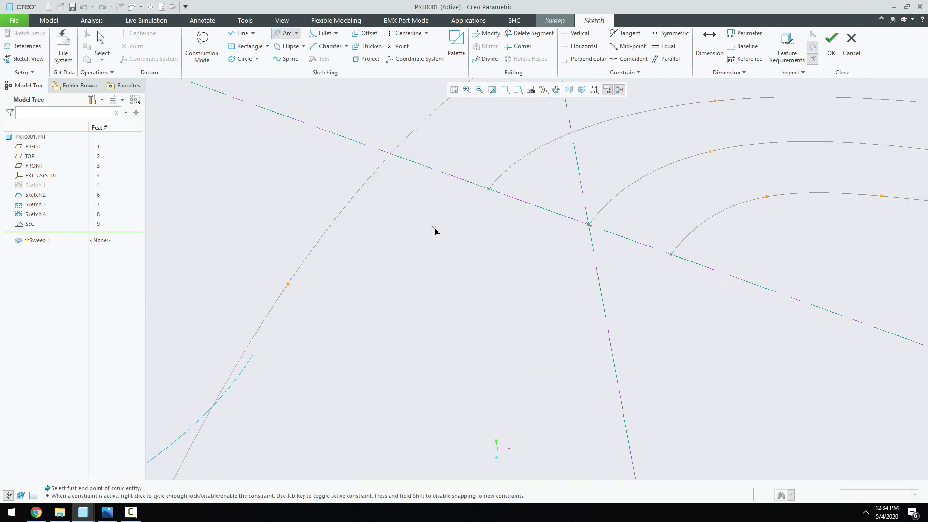
{"action": "left_click", "coordinate": [489, 189]}
{"action": "left_click", "coordinate": [578, 168]}
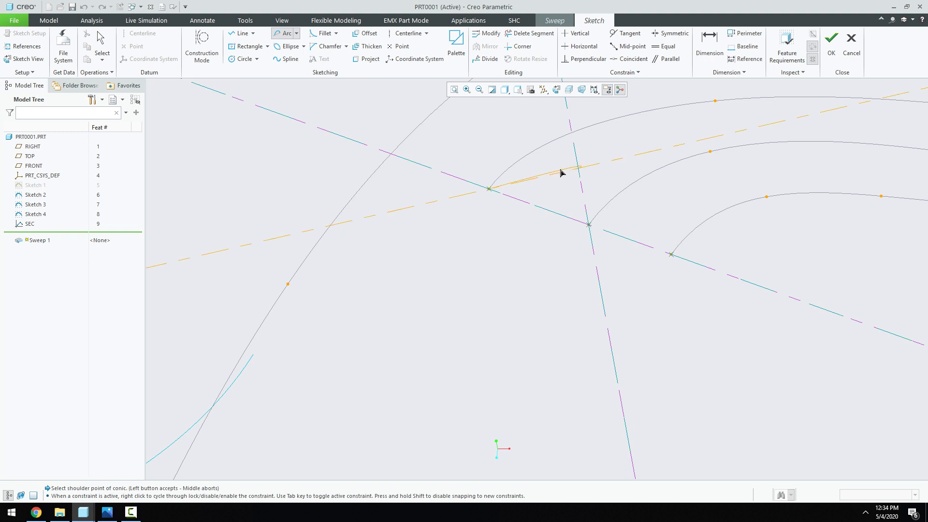
{"action": "left_click", "coordinate": [517, 163]}
{"action": "left_click", "coordinate": [578, 169]}
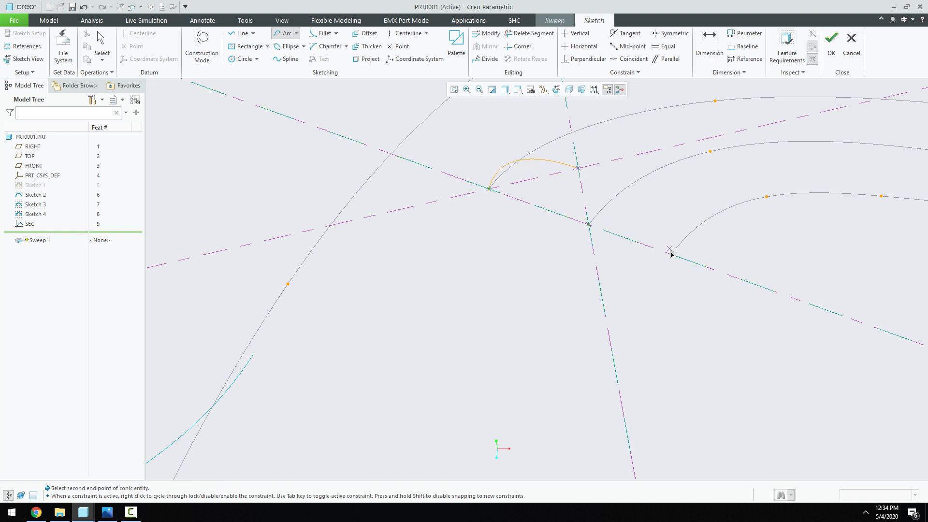
{"action": "left_click", "coordinate": [672, 254]}
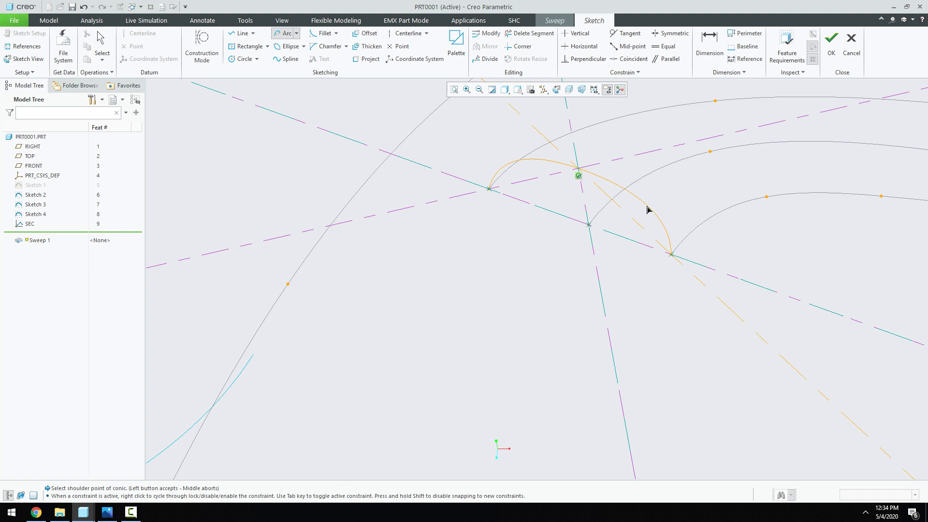
{"action": "left_click", "coordinate": [647, 208]}
{"action": "middle_click", "coordinate": [498, 287]}
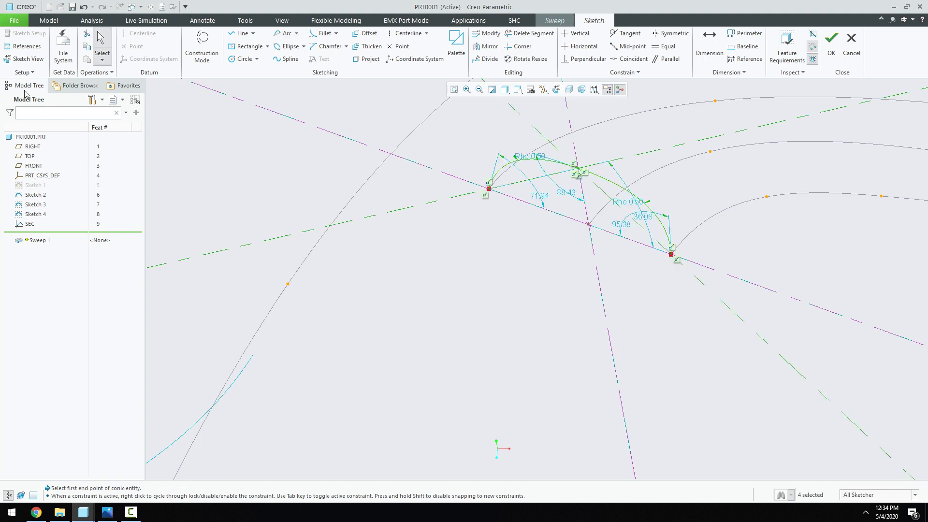
{"action": "left_click", "coordinate": [22, 61]}
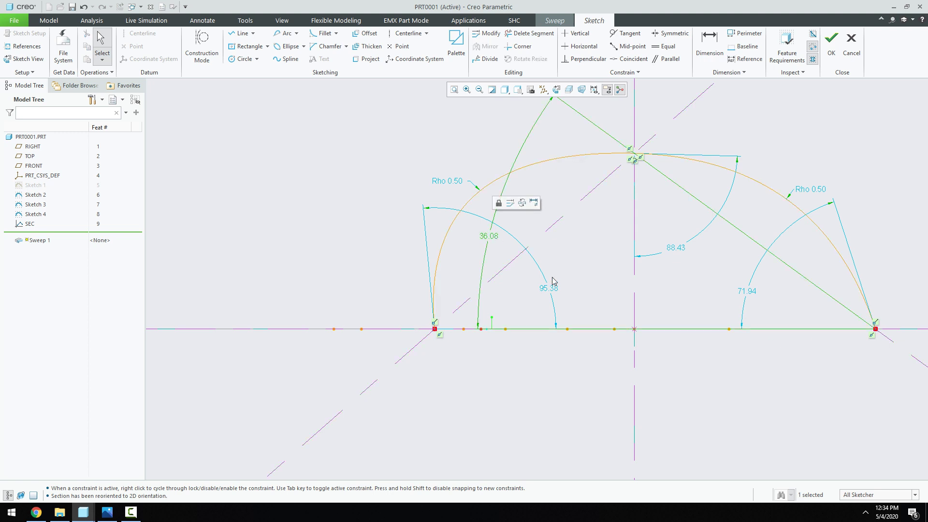
Step: Change both conic end angles, 95.38 and 71.94, to 90°
{"action": "double_click", "coordinate": [554, 289]}
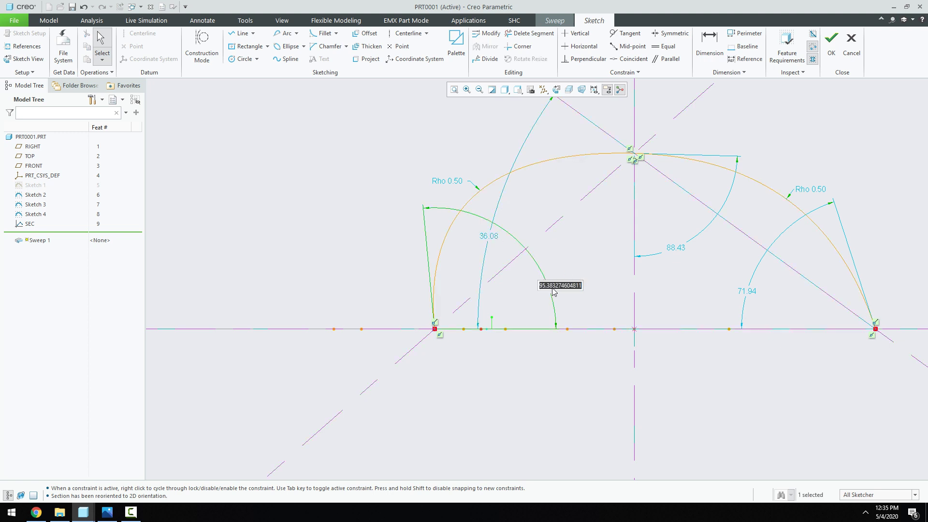
{"action": "type", "text": "90"}
{"action": "key", "text": "Return"}
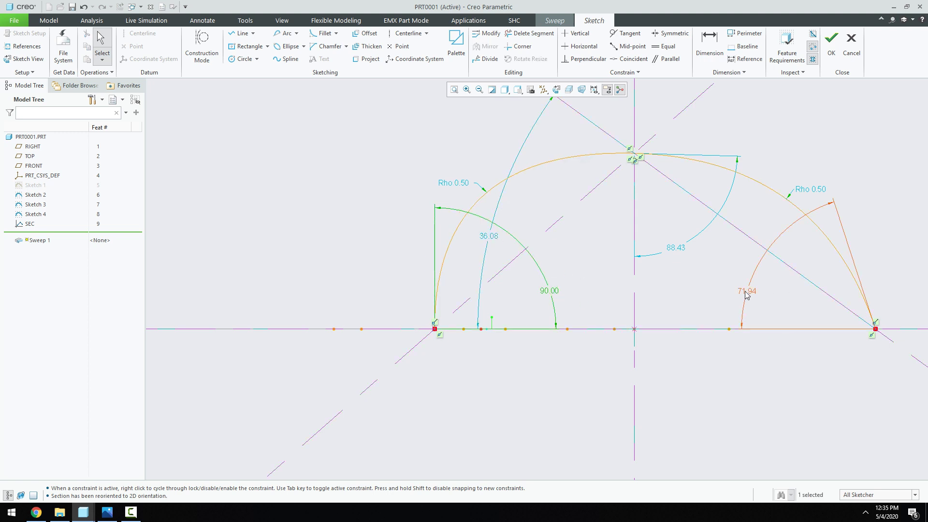
{"action": "double_click", "coordinate": [746, 292]}
{"action": "type", "text": "90"}
{"action": "key", "text": "Return"}
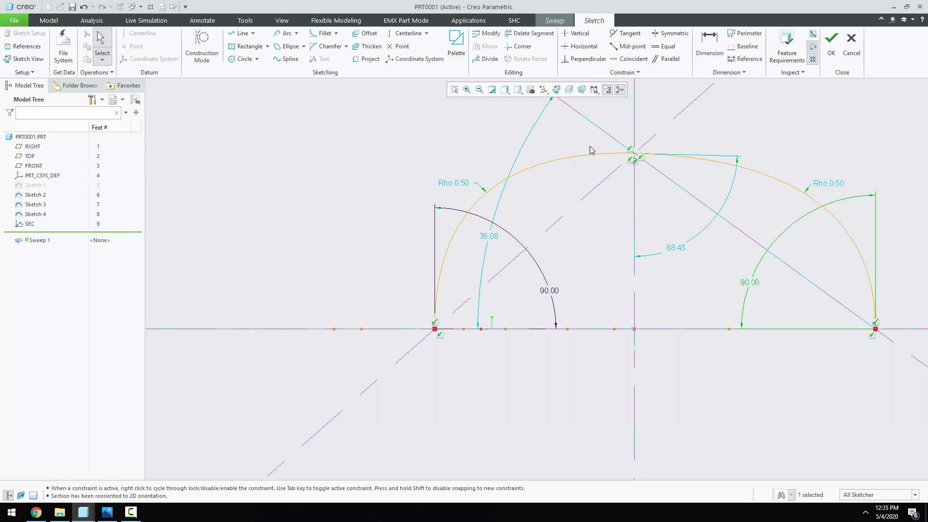
Step: Add 90° top angles to both conics and a 4.74 height dimension at the peak
{"action": "left_click", "coordinate": [709, 46]}
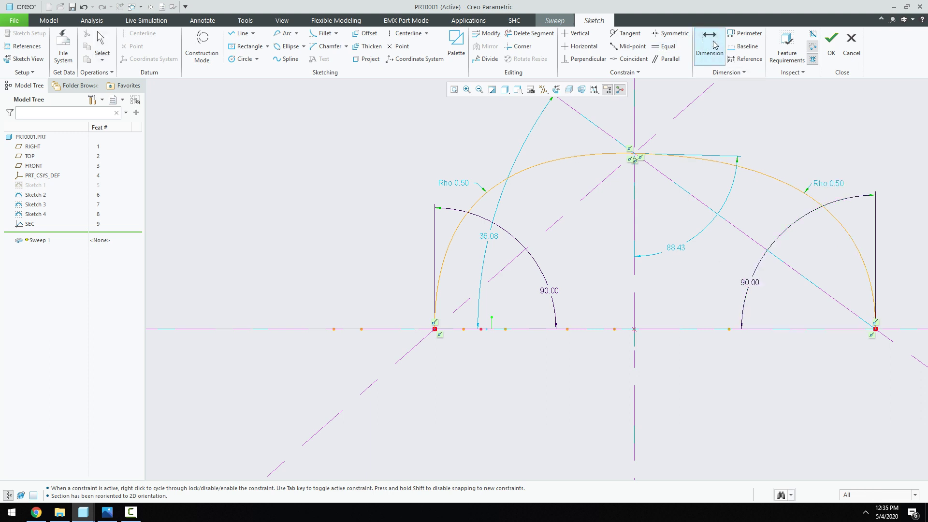
{"action": "left_click", "coordinate": [634, 154]}
{"action": "left_click", "coordinate": [634, 131]}
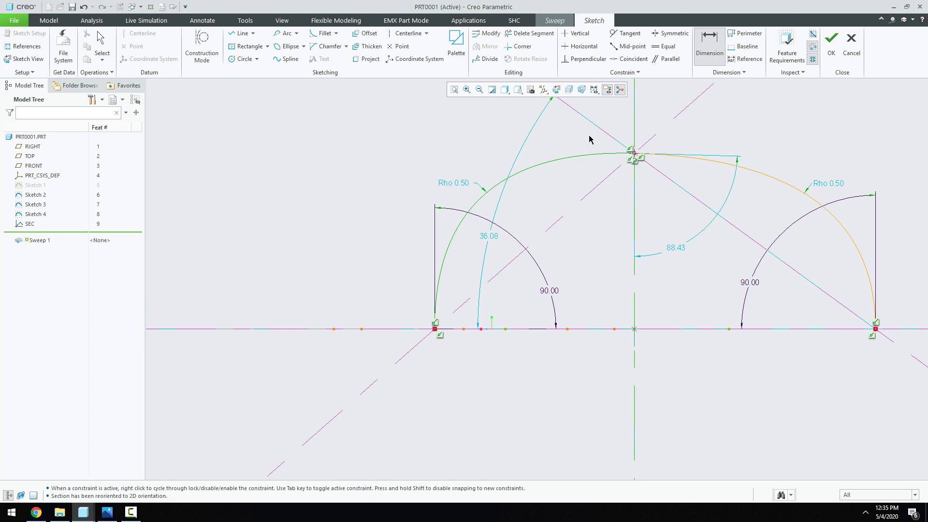
{"action": "middle_click", "coordinate": [589, 138]}
{"action": "type", "text": "90"}
{"action": "key", "text": "Return"}
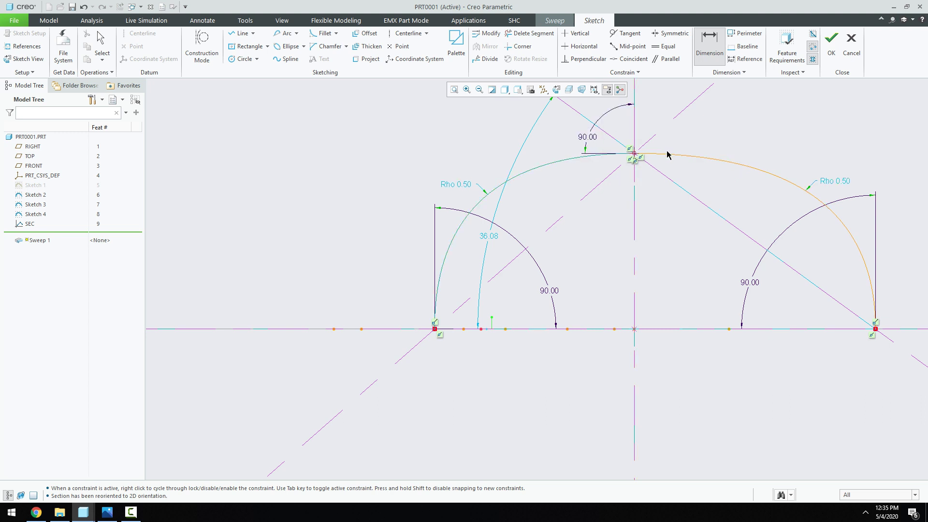
{"action": "left_click", "coordinate": [636, 155]}
{"action": "left_click", "coordinate": [636, 131]}
{"action": "middle_click", "coordinate": [648, 118]}
{"action": "key", "text": "Return"}
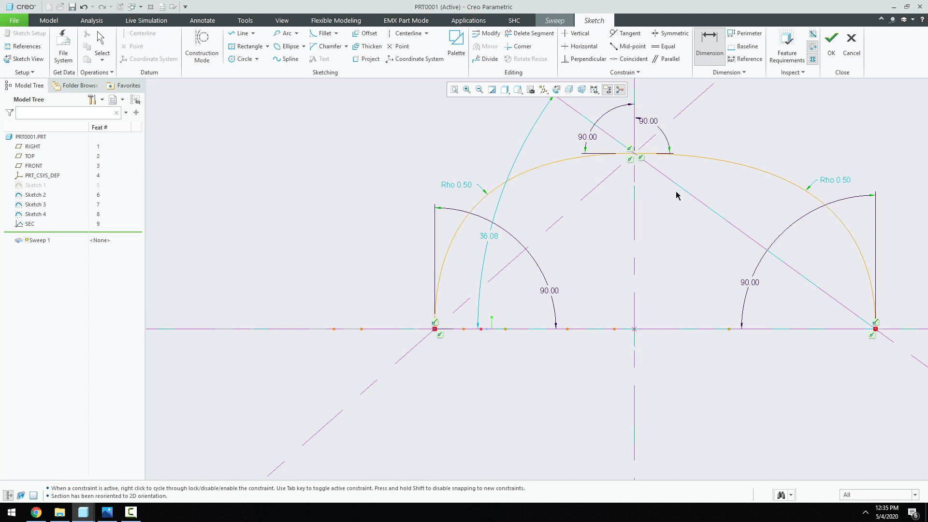
{"action": "left_click", "coordinate": [634, 156]}
{"action": "middle_click", "coordinate": [331, 255]}
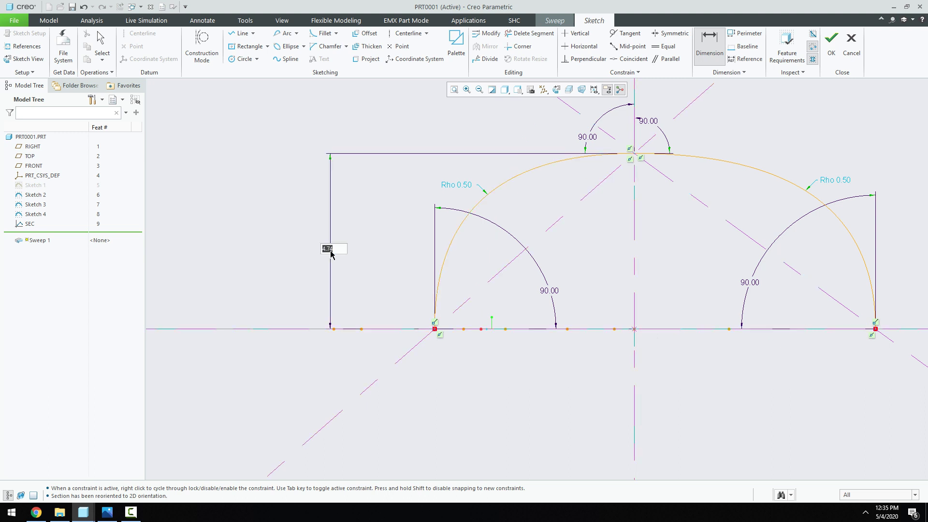
{"action": "key", "text": "Return"}
Step: Add and verify the relation sd17=evalgraph("sec",trajpar*10)*15, making the height 4.50
{"action": "left_click", "coordinate": [245, 20]}
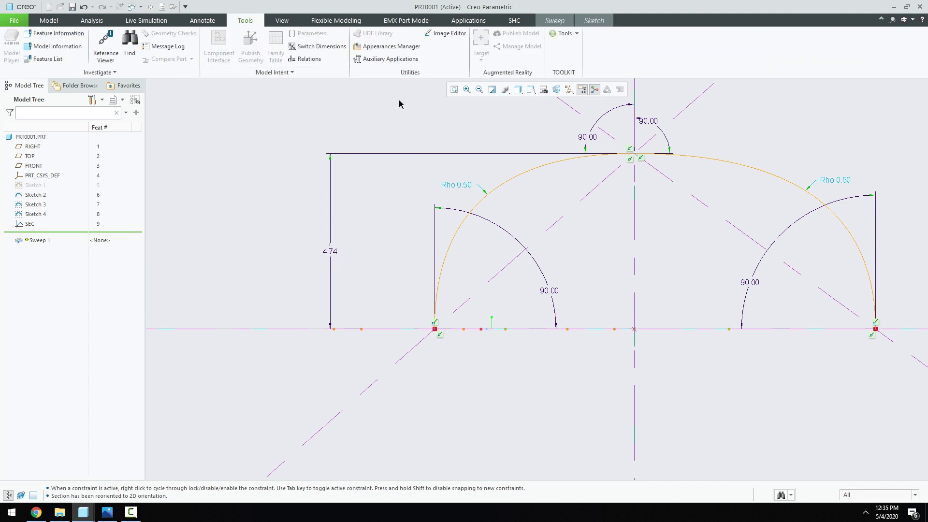
{"action": "left_click", "coordinate": [305, 59]}
{"action": "type", "text": "sd17=evalgraph(\"sec\",trajpar*10)*15"}
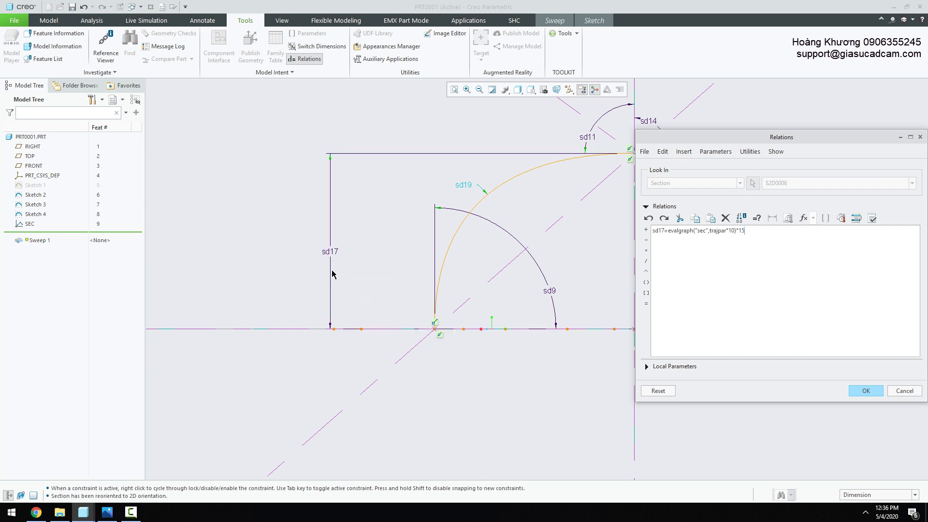
{"action": "scroll", "coordinate": [376, 292], "scroll_direction": "down", "scroll_amount": 3}
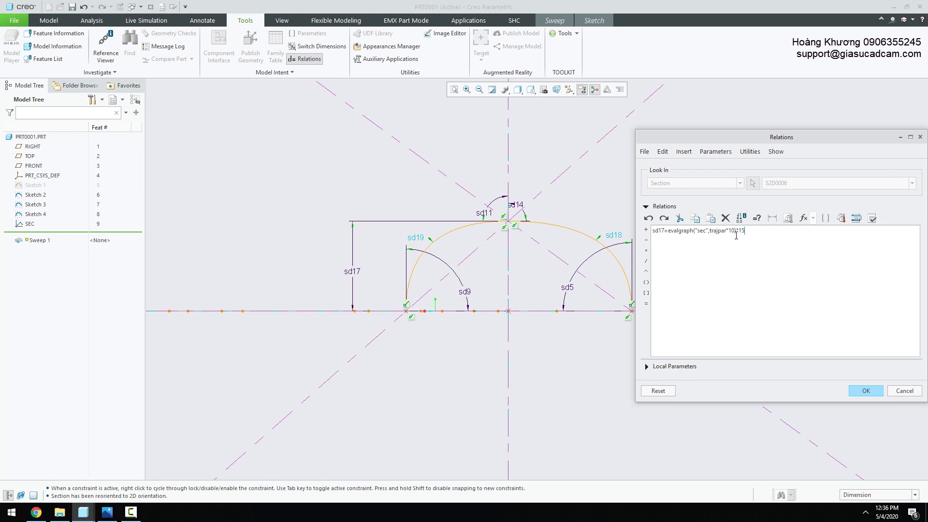
{"action": "left_click", "coordinate": [872, 218]}
{"action": "left_click", "coordinate": [501, 275]}
{"action": "left_click", "coordinate": [865, 390]}
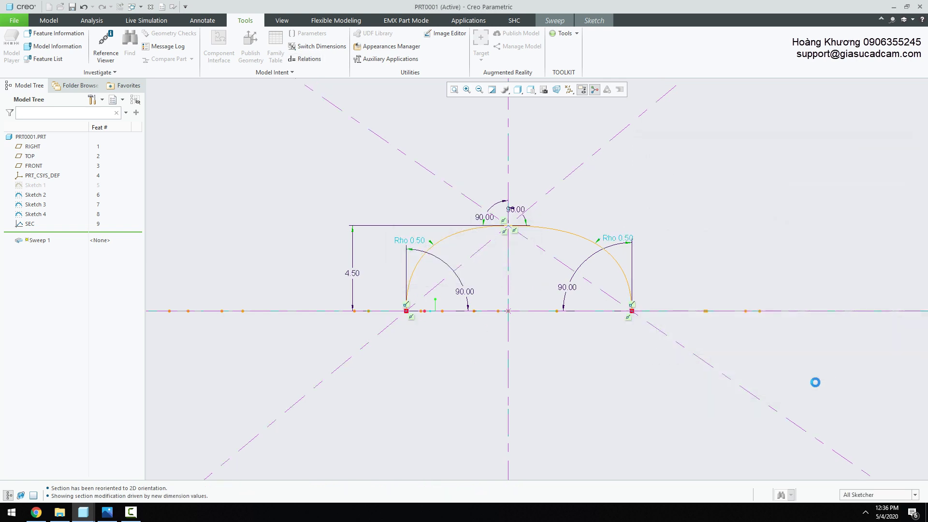
Step: Leave the section sketch and orbit the variable-section sweep preview to inspect it
{"action": "mouse_move", "coordinate": [815, 382]}
{"action": "middle_mouse_down"}
{"action": "mouse_move", "coordinate": [831, 389]}
{"action": "mouse_move", "coordinate": [517, 356]}
{"action": "mouse_move", "coordinate": [546, 306]}
{"action": "mouse_move", "coordinate": [477, 263]}
{"action": "mouse_move", "coordinate": [547, 242]}
{"action": "middle_mouse_up"}
{"action": "left_click", "coordinate": [593, 21]}
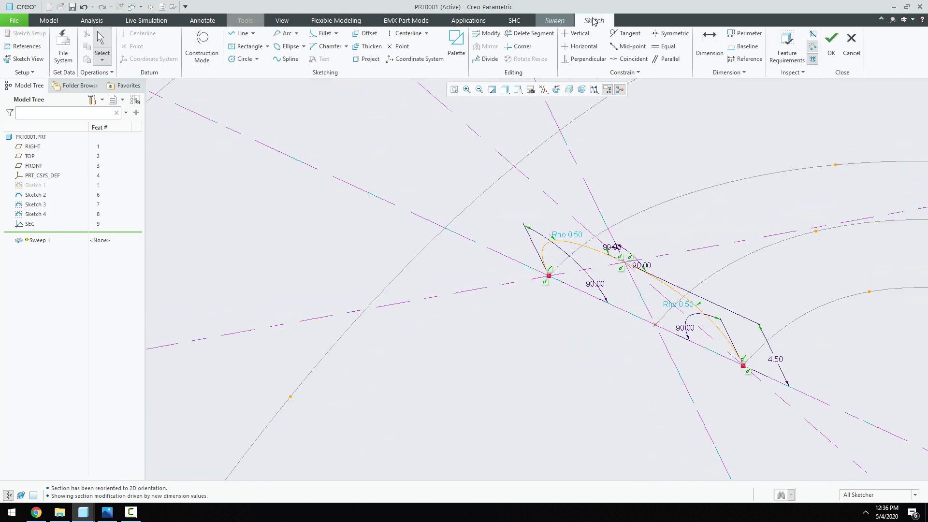
{"action": "left_click", "coordinate": [831, 46]}
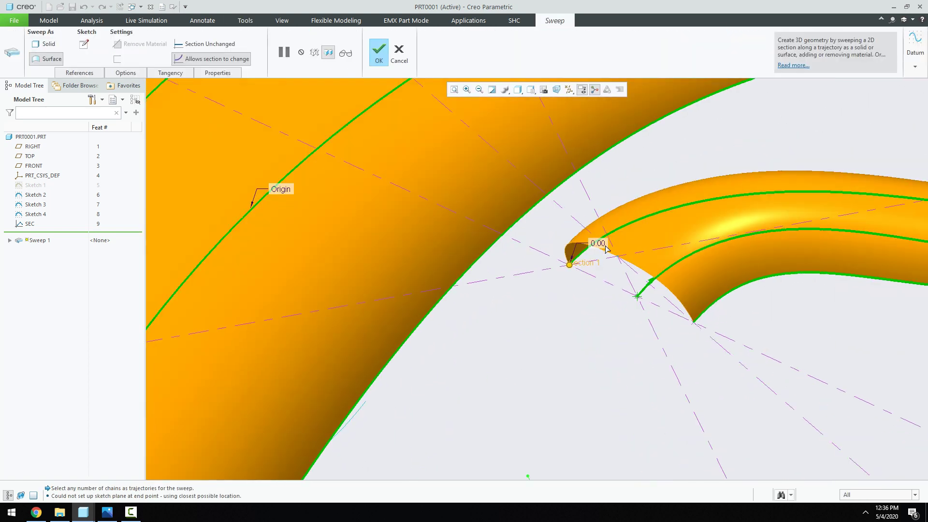
{"action": "scroll", "coordinate": [606, 248], "scroll_direction": "down", "scroll_amount": 5}
{"action": "middle_click_drag", "start_coordinate": [606, 248], "coordinate": [556, 392]}
{"action": "scroll", "coordinate": [530, 338], "scroll_direction": "up", "scroll_amount": 4}
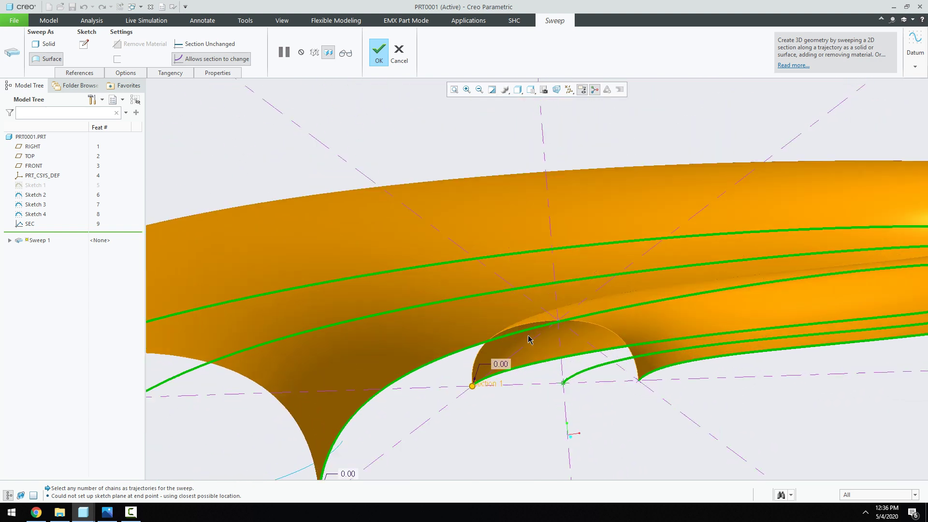
{"action": "mouse_move", "coordinate": [529, 338]}
{"action": "middle_mouse_down"}
{"action": "mouse_move", "coordinate": [516, 342]}
{"action": "mouse_move", "coordinate": [531, 344]}
{"action": "middle_mouse_up"}
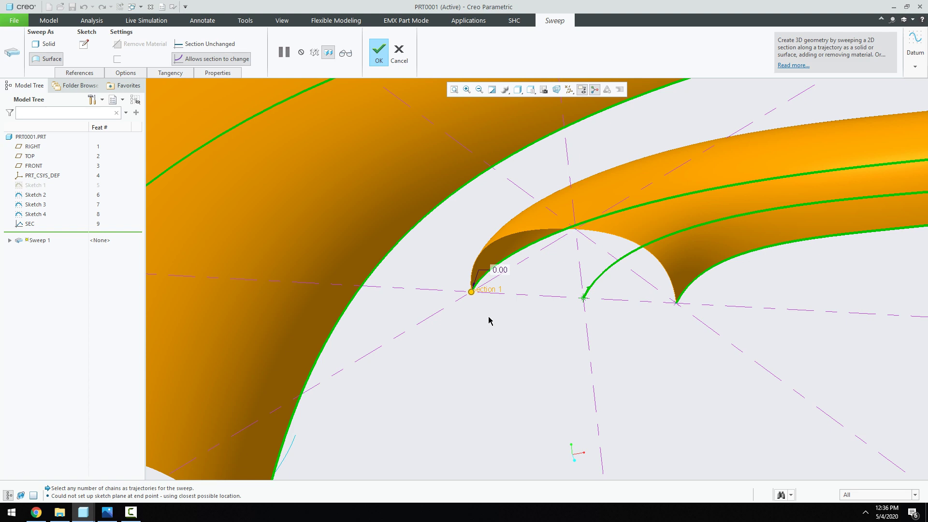
{"action": "middle_click_drag", "start_coordinate": [489, 320], "coordinate": [485, 311]}
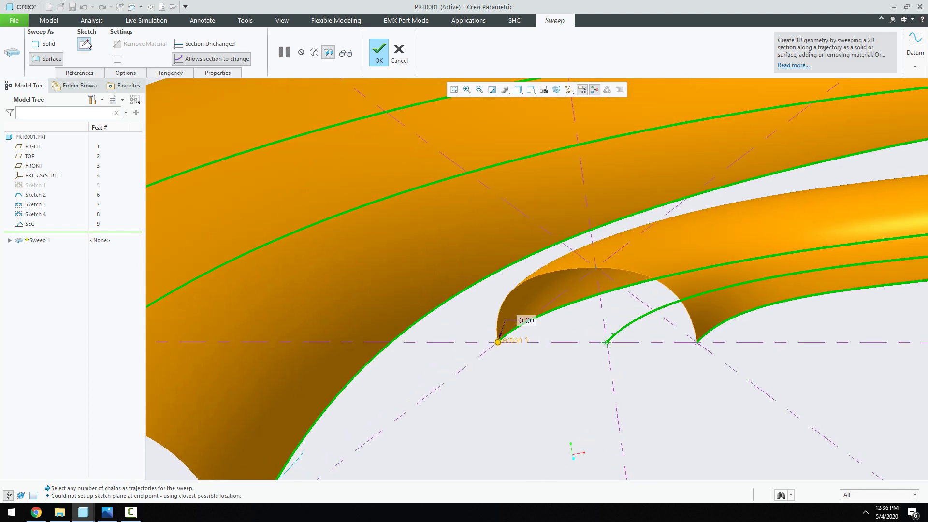
Step: Change the left conic's Rho to 0.45 and complete the swept surface
{"action": "left_click", "coordinate": [86, 44]}
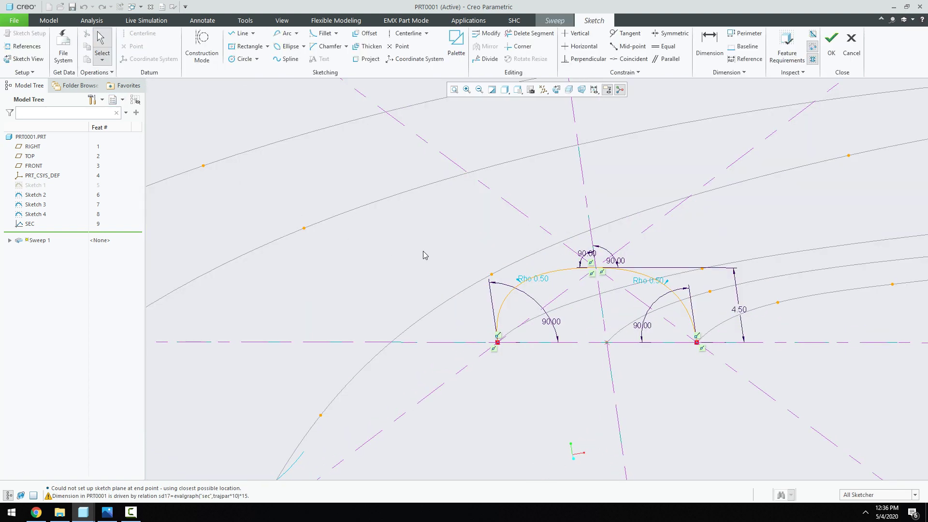
{"action": "double_click", "coordinate": [545, 281]}
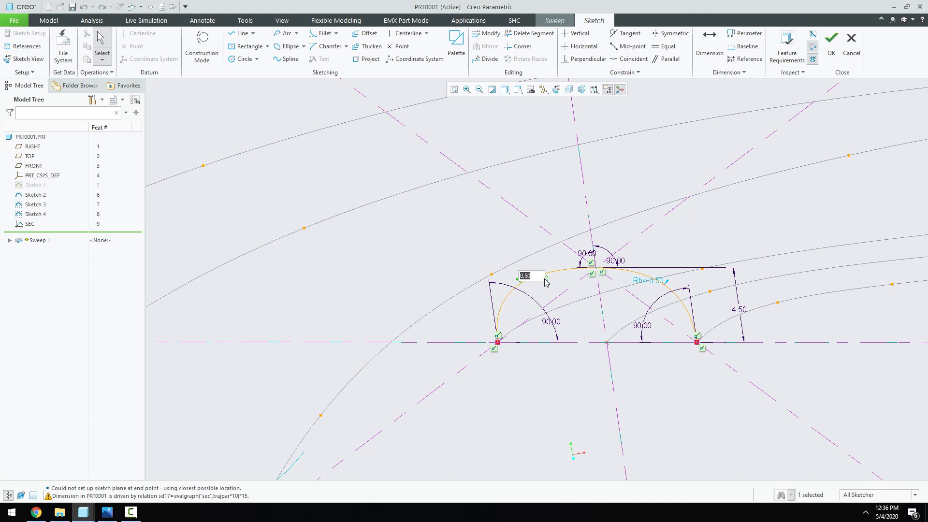
{"action": "type", "text": "0.45"}
{"action": "key", "text": "Return"}
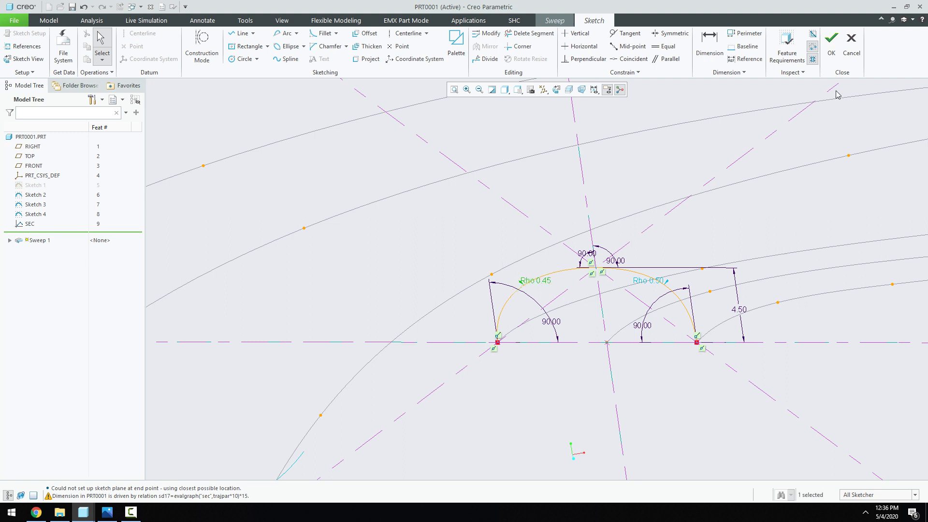
{"action": "left_click", "coordinate": [831, 41]}
{"action": "scroll", "coordinate": [580, 306], "scroll_direction": "down", "scroll_amount": 2}
{"action": "scroll", "coordinate": [580, 335], "scroll_direction": "down", "scroll_amount": 2}
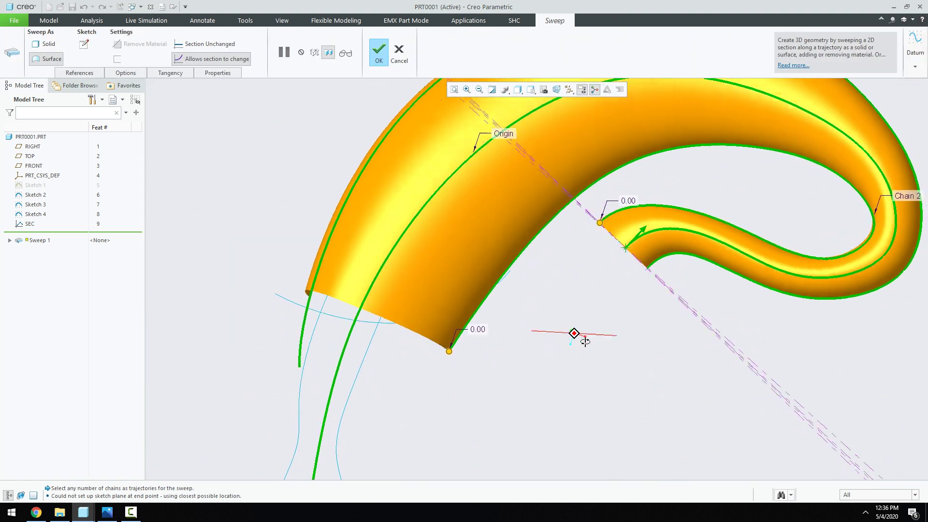
{"action": "left_click", "coordinate": [379, 52]}
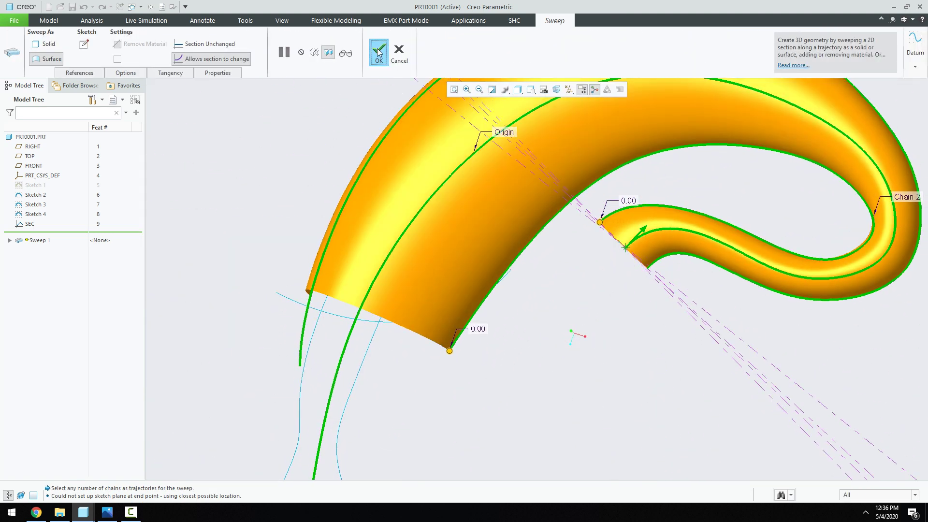
{"action": "mouse_move", "coordinate": [682, 333]}
{"action": "middle_mouse_down"}
{"action": "mouse_move", "coordinate": [655, 284]}
{"action": "mouse_move", "coordinate": [658, 263]}
{"action": "middle_mouse_up"}
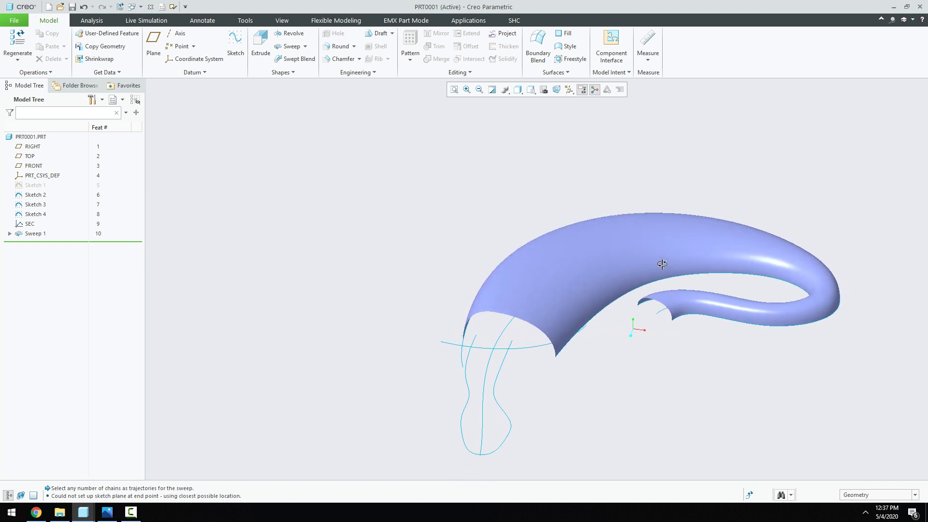
Step: Show datum planes and measure the large sweep end at 12 mm above TOP
{"action": "left_click", "coordinate": [568, 92]}
{"action": "left_click", "coordinate": [571, 145]}
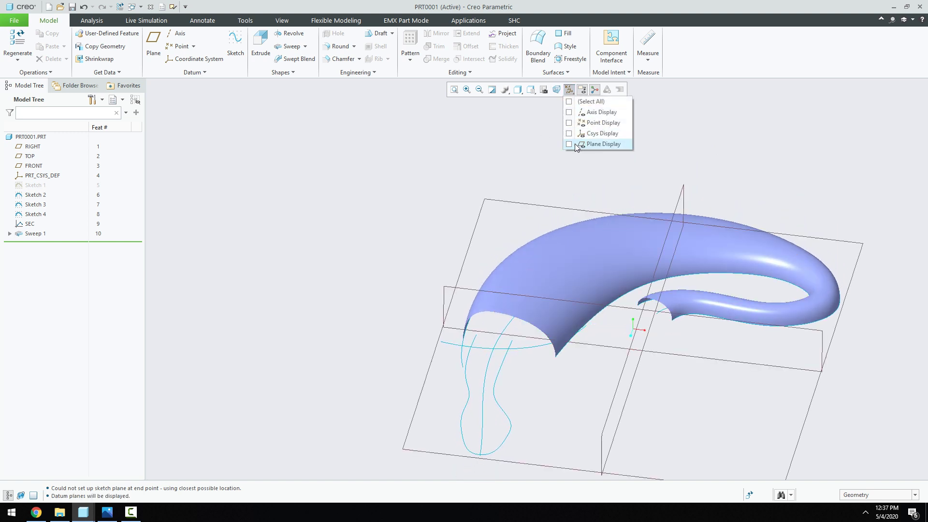
{"action": "left_click", "coordinate": [648, 46]}
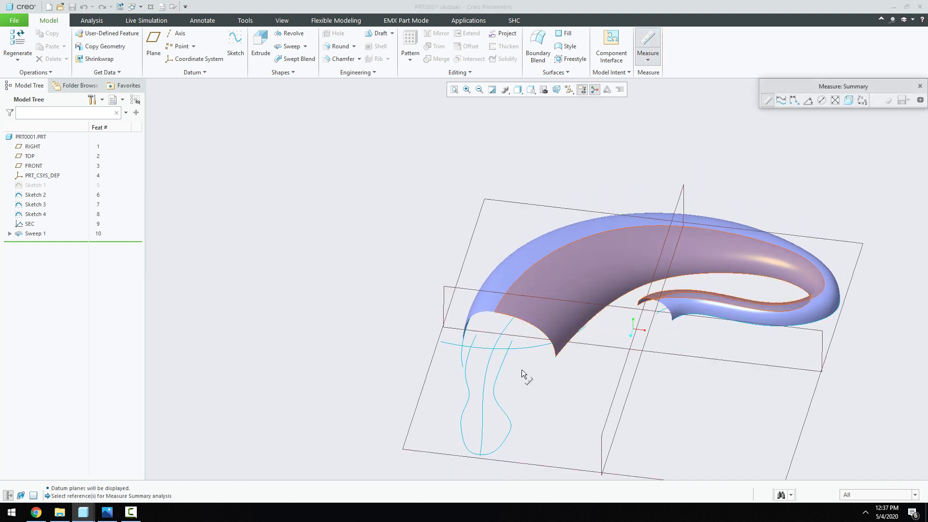
{"action": "left_click", "coordinate": [495, 313]}
{"action": "scroll", "coordinate": [495, 315], "scroll_direction": "down", "scroll_amount": 2}
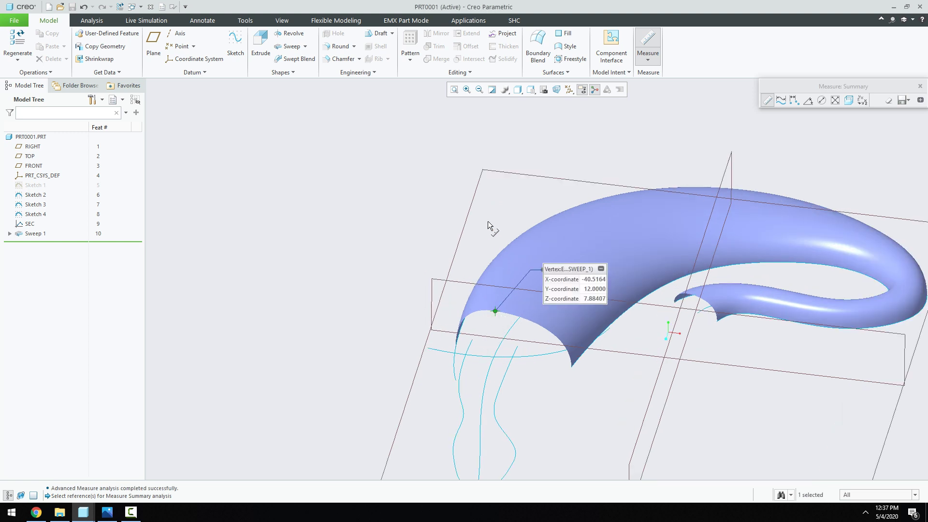
{"action": "left_click", "coordinate": [465, 223], "text": "ctrl"}
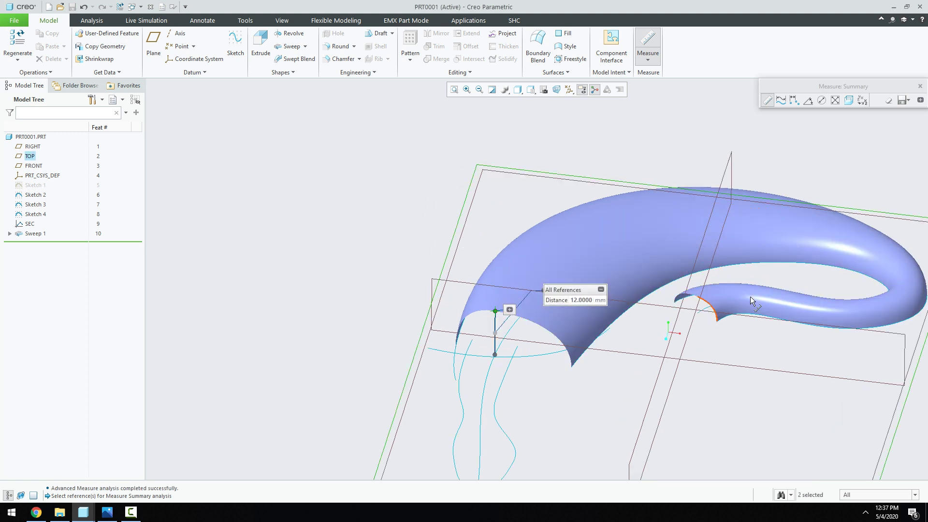
Step: Measure the small sweep end's vertex at 4.5 mm above the TOP plane
{"action": "left_click", "coordinate": [888, 100]}
{"action": "scroll", "coordinate": [740, 344], "scroll_direction": "down", "scroll_amount": 3}
{"action": "left_click", "coordinate": [664, 259]}
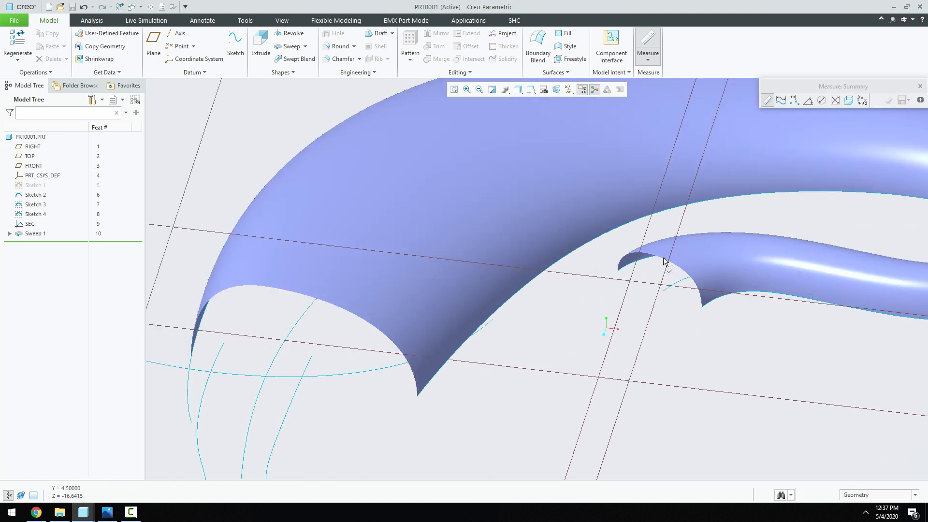
{"action": "scroll", "coordinate": [630, 327], "scroll_direction": "up", "scroll_amount": 5}
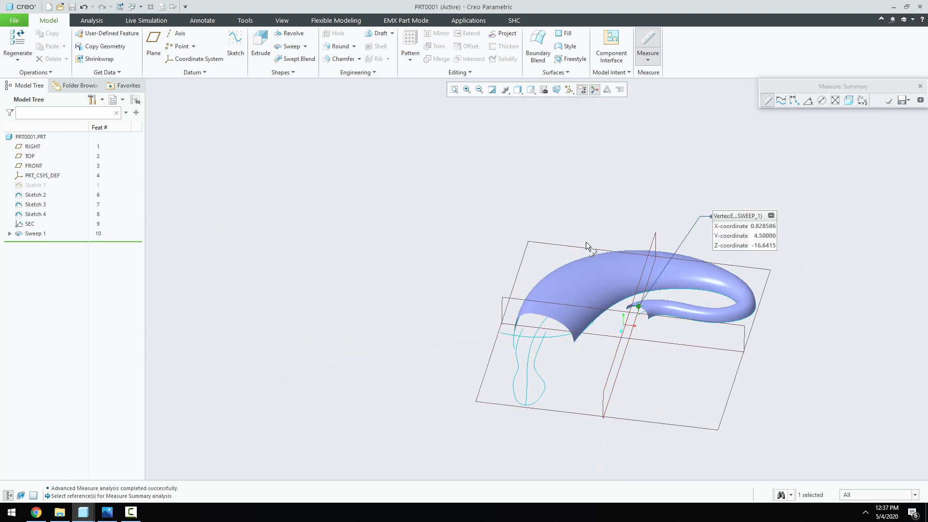
{"action": "left_click", "coordinate": [587, 247]}
{"action": "scroll", "coordinate": [682, 290], "scroll_direction": "down", "scroll_amount": 3}
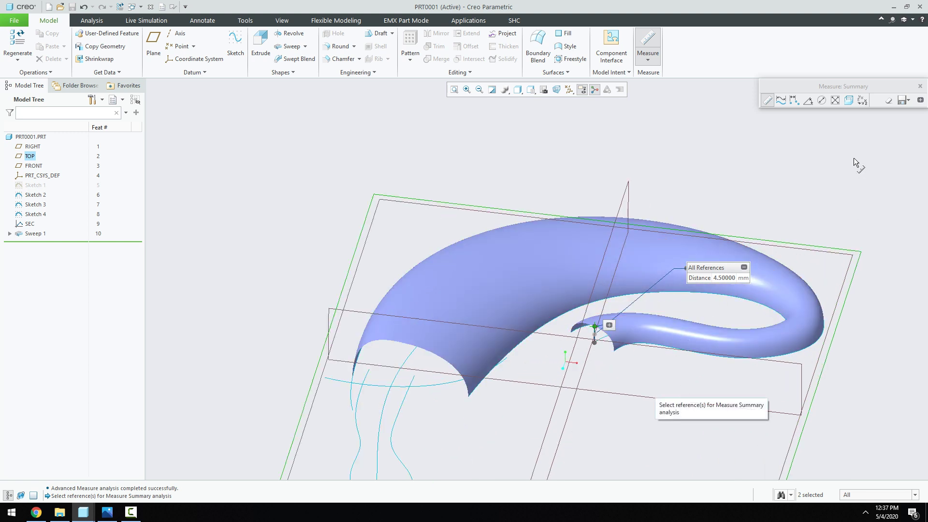
Step: Close Measure, orbit to the underside, and select Sweep 1's open bottom edge
{"action": "left_click", "coordinate": [920, 86]}
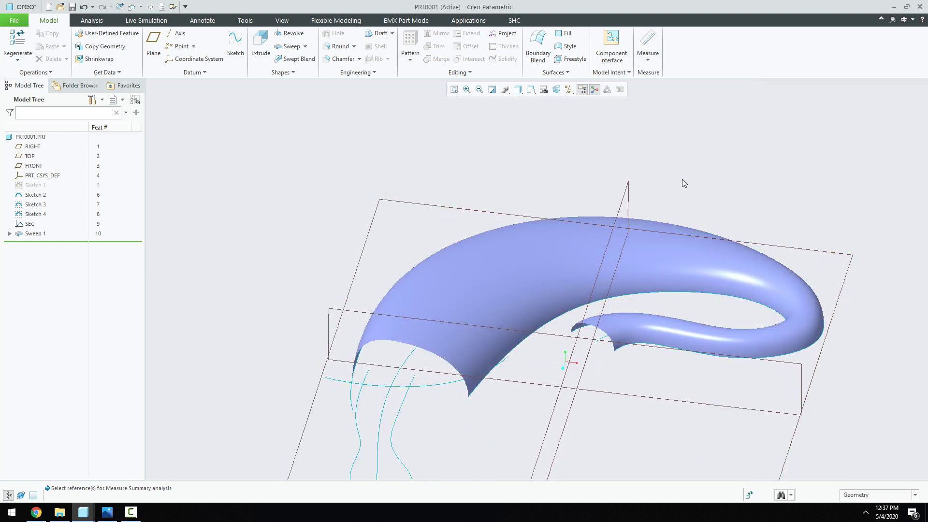
{"action": "mouse_move", "coordinate": [683, 183]}
{"action": "middle_mouse_down"}
{"action": "mouse_move", "coordinate": [633, 155]}
{"action": "mouse_move", "coordinate": [608, 155]}
{"action": "mouse_move", "coordinate": [695, 152]}
{"action": "mouse_move", "coordinate": [655, 170]}
{"action": "mouse_move", "coordinate": [652, 195]}
{"action": "middle_mouse_up"}
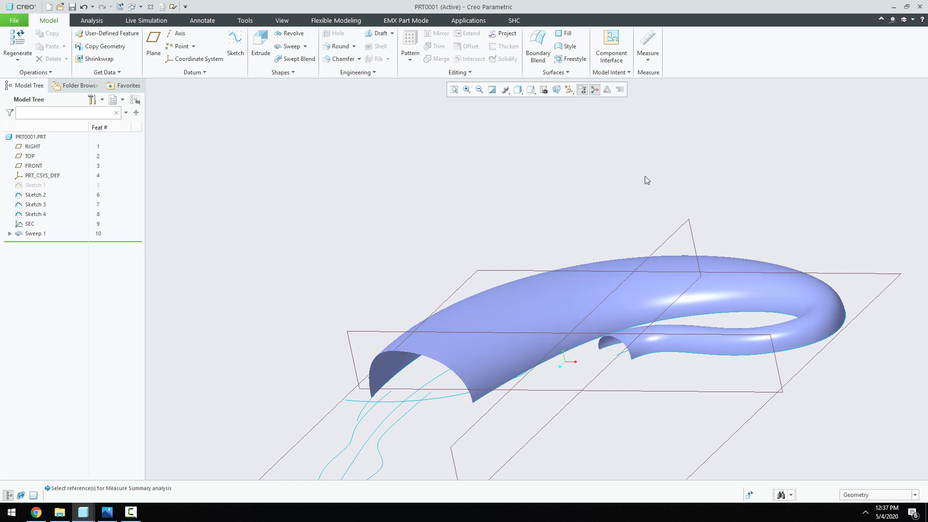
{"action": "mouse_move", "coordinate": [598, 211]}
{"action": "middle_mouse_down"}
{"action": "mouse_move", "coordinate": [642, 195]}
{"action": "mouse_move", "coordinate": [630, 195]}
{"action": "mouse_move", "coordinate": [626, 209]}
{"action": "mouse_move", "coordinate": [622, 201]}
{"action": "mouse_move", "coordinate": [590, 215]}
{"action": "mouse_move", "coordinate": [307, 261]}
{"action": "mouse_move", "coordinate": [340, 266]}
{"action": "middle_mouse_up"}
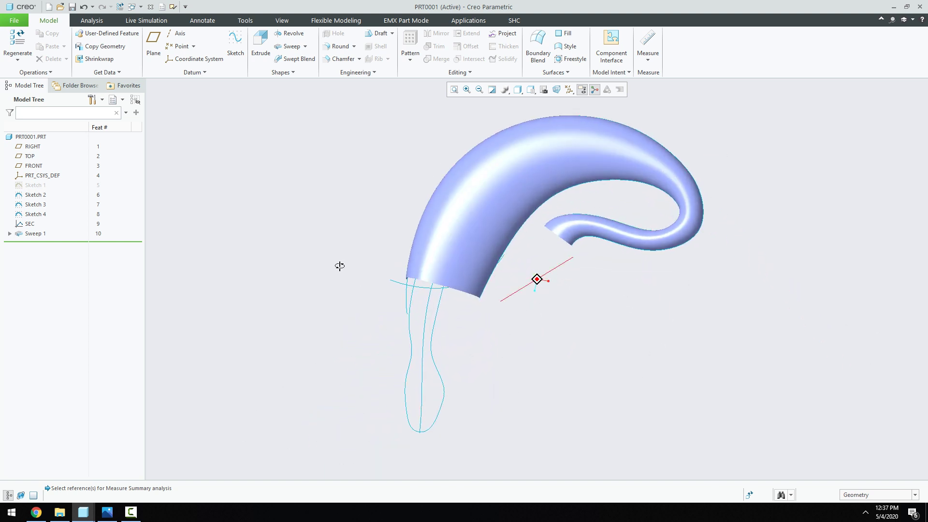
{"action": "scroll", "coordinate": [340, 266], "scroll_direction": "up", "scroll_amount": 2}
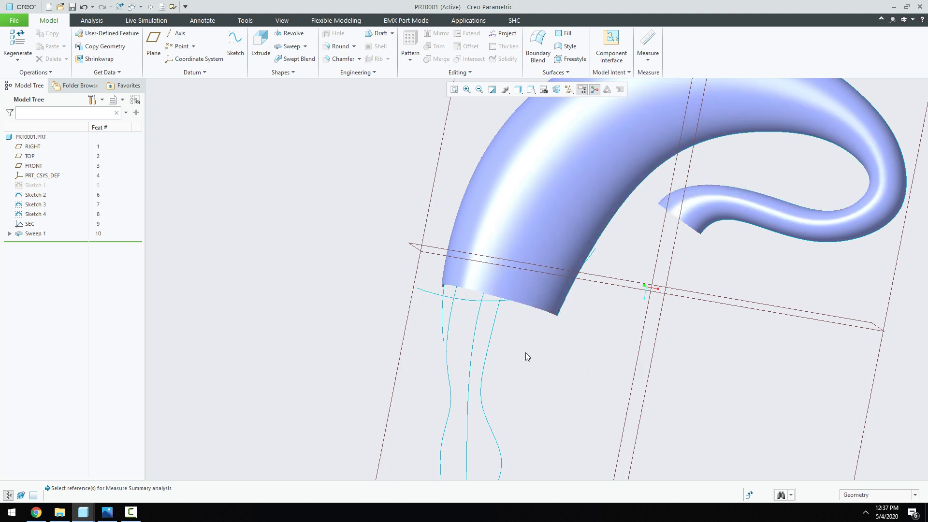
{"action": "middle_click_drag", "start_coordinate": [528, 357], "coordinate": [515, 342]}
{"action": "left_click", "coordinate": [554, 321]}
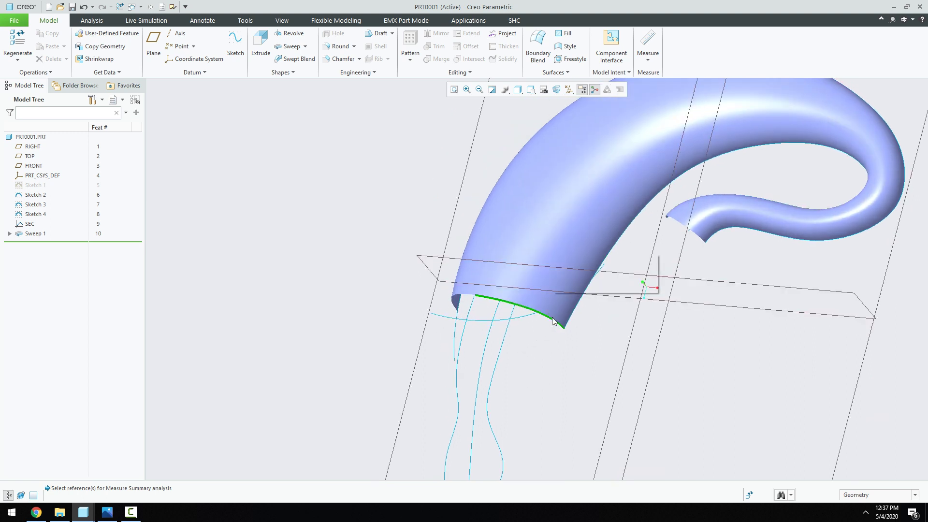
Step: Extend the sweep's full bottom edge chain by 3.00 to create Extend 1
{"action": "left_click", "coordinate": [468, 32]}
{"action": "scroll", "coordinate": [419, 209], "scroll_direction": "up", "scroll_amount": 2}
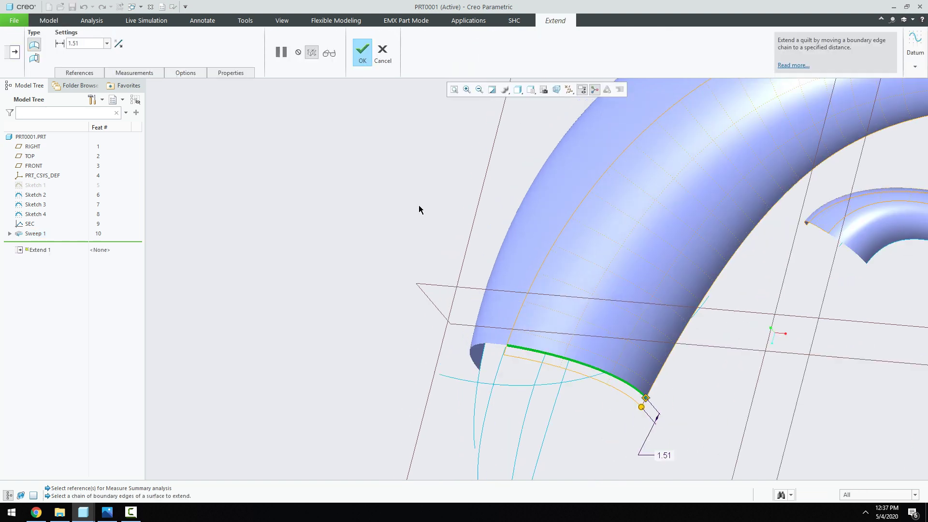
{"action": "left_click", "coordinate": [475, 350], "text": "shift"}
{"action": "middle_click_drag", "start_coordinate": [346, 283], "coordinate": [356, 292]}
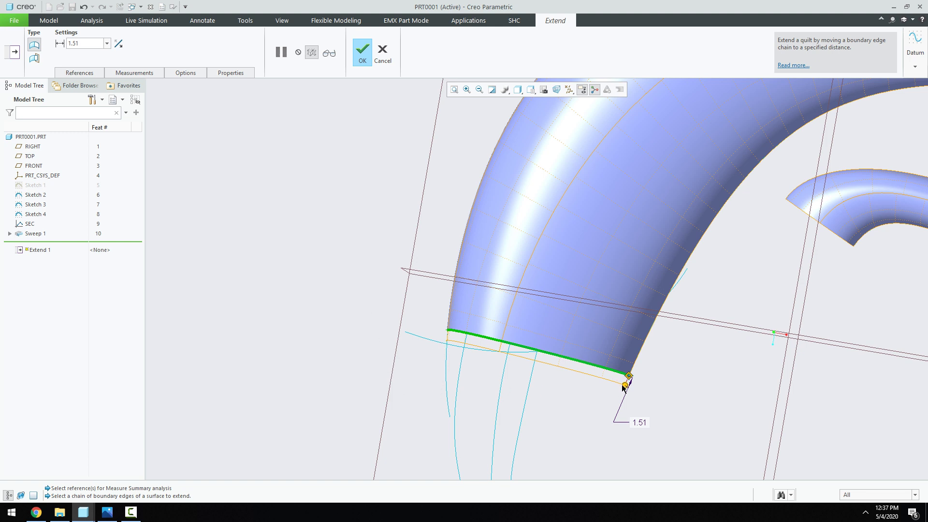
{"action": "left_click_drag", "start_coordinate": [625, 386], "coordinate": [618, 400]}
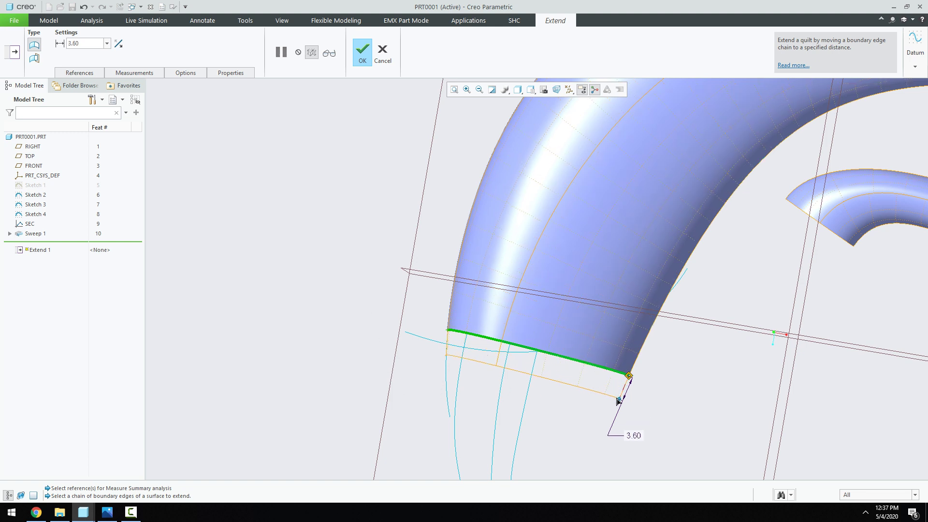
{"action": "double_click", "coordinate": [634, 436]}
{"action": "type", "text": "3"}
{"action": "key", "text": "Return"}
{"action": "left_click", "coordinate": [532, 93]}
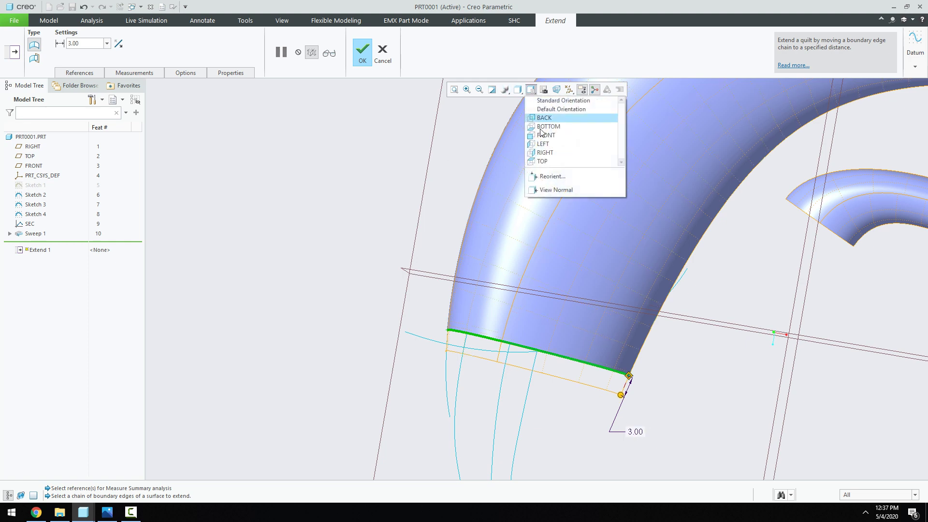
{"action": "left_click", "coordinate": [544, 158]}
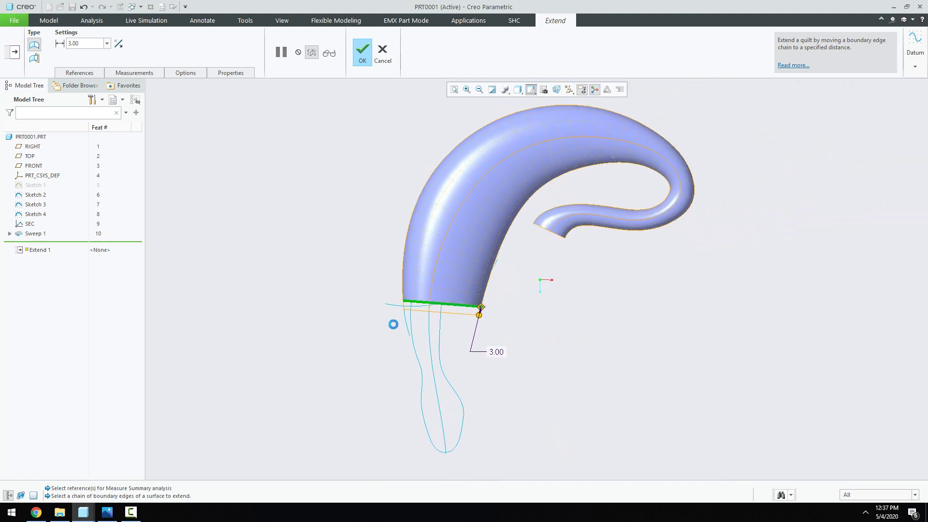
{"action": "scroll", "coordinate": [394, 323], "scroll_direction": "up", "scroll_amount": 5}
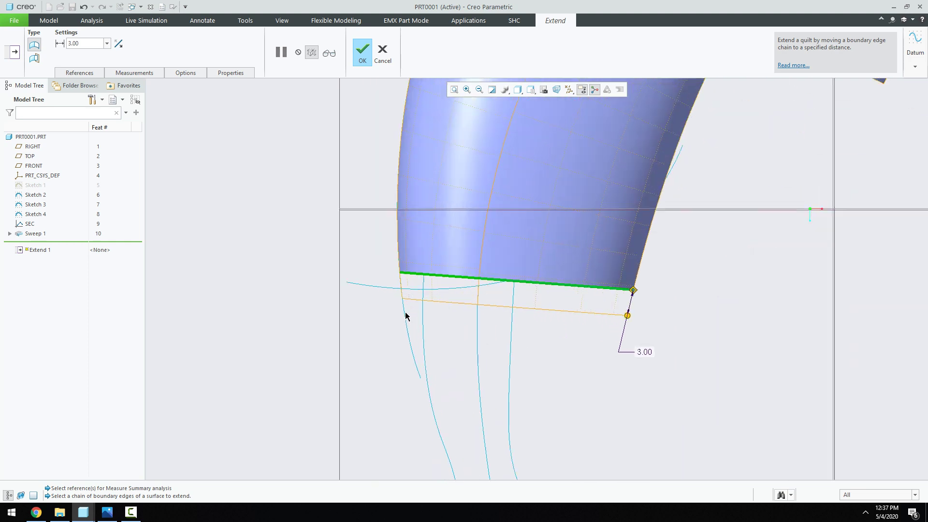
{"action": "left_click", "coordinate": [360, 54]}
Step: Start a surface sweep along the lower edge curve and begin its section sketch
{"action": "left_click", "coordinate": [598, 374]}
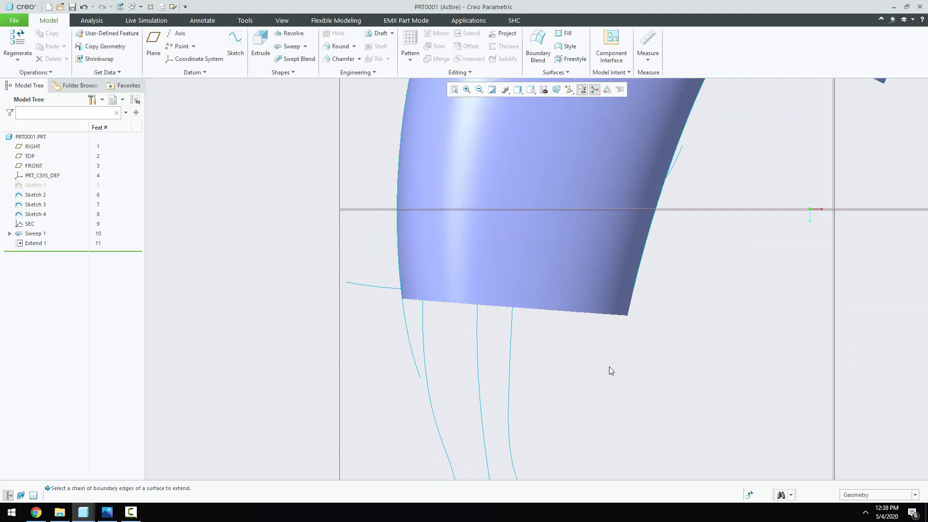
{"action": "middle_click_drag", "start_coordinate": [609, 371], "coordinate": [612, 315]}
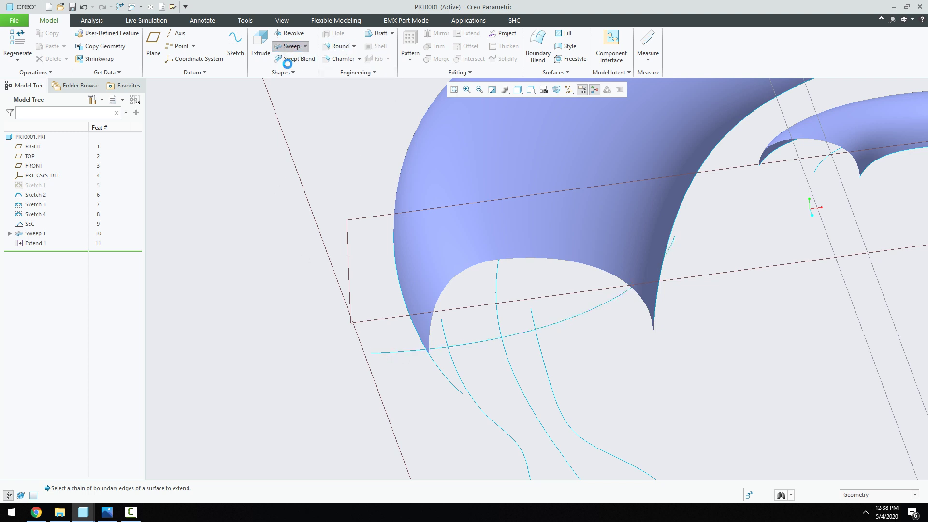
{"action": "left_click", "coordinate": [289, 46]}
{"action": "left_click", "coordinate": [44, 60]}
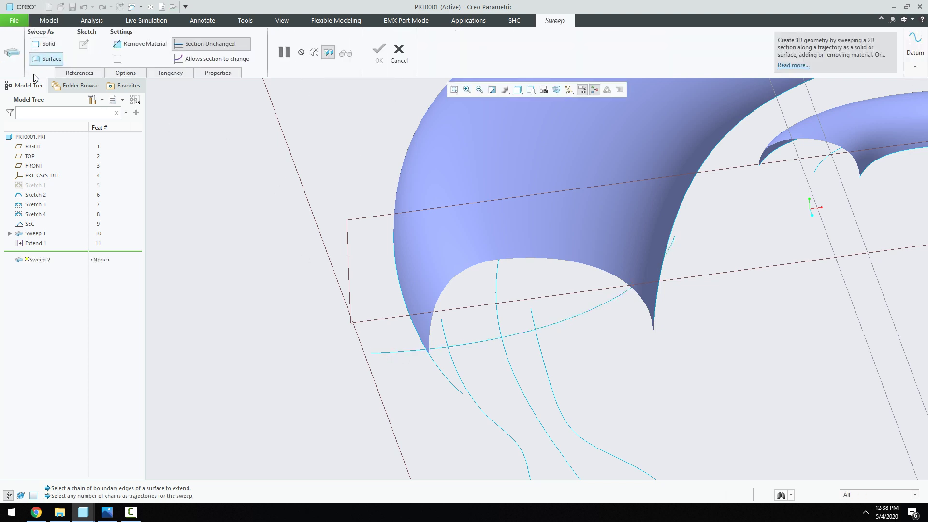
{"action": "left_click", "coordinate": [394, 354]}
{"action": "left_click", "coordinate": [85, 46]}
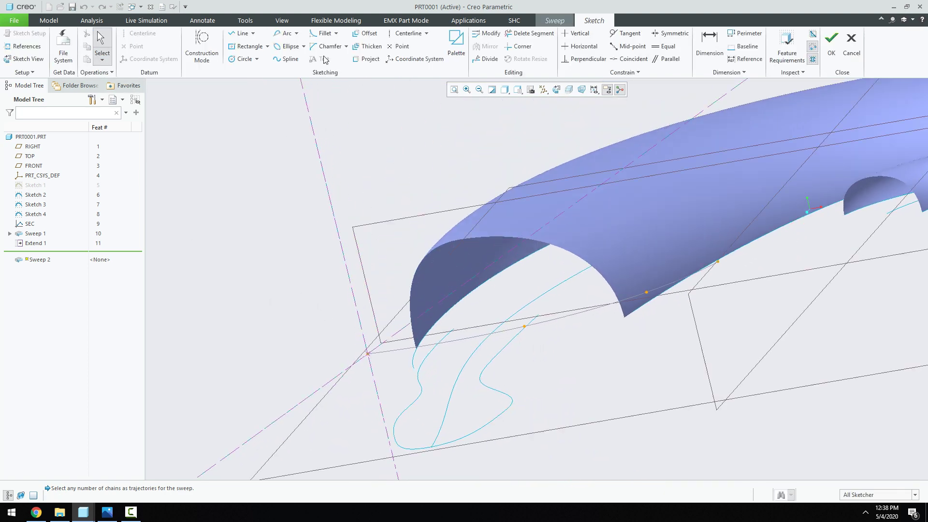
Step: Draw a 3-point arc as the sweep cross-section
{"action": "left_click", "coordinate": [296, 33]}
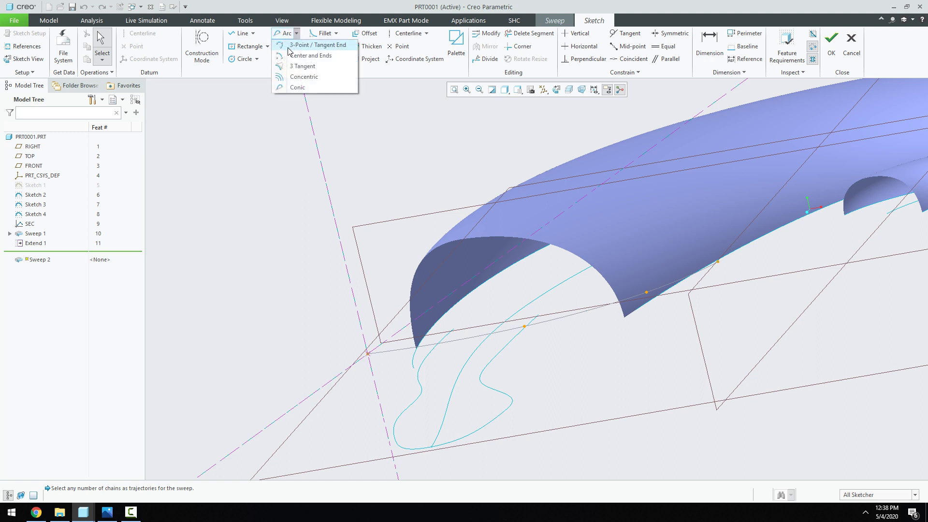
{"action": "left_click", "coordinate": [289, 48]}
{"action": "left_click", "coordinate": [367, 355]}
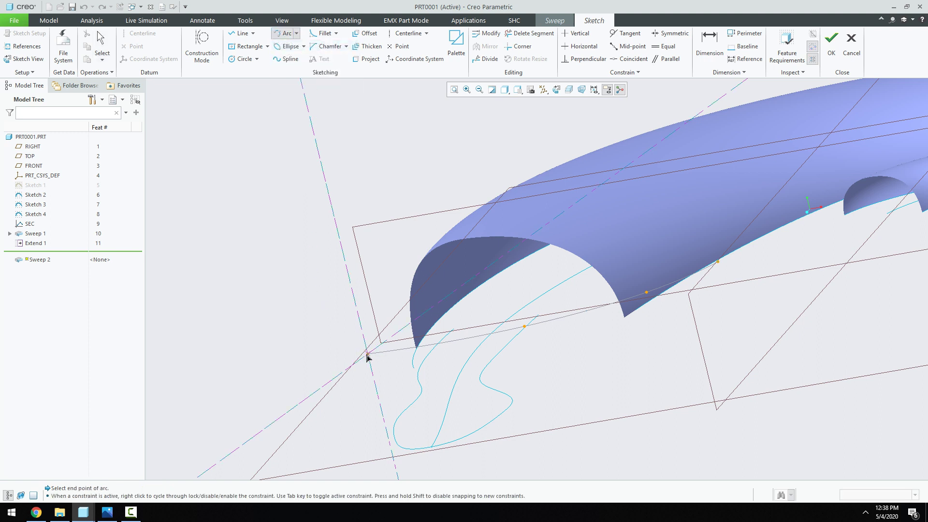
{"action": "left_click", "coordinate": [376, 211]}
{"action": "left_click", "coordinate": [368, 234]}
{"action": "middle_click", "coordinate": [336, 258]}
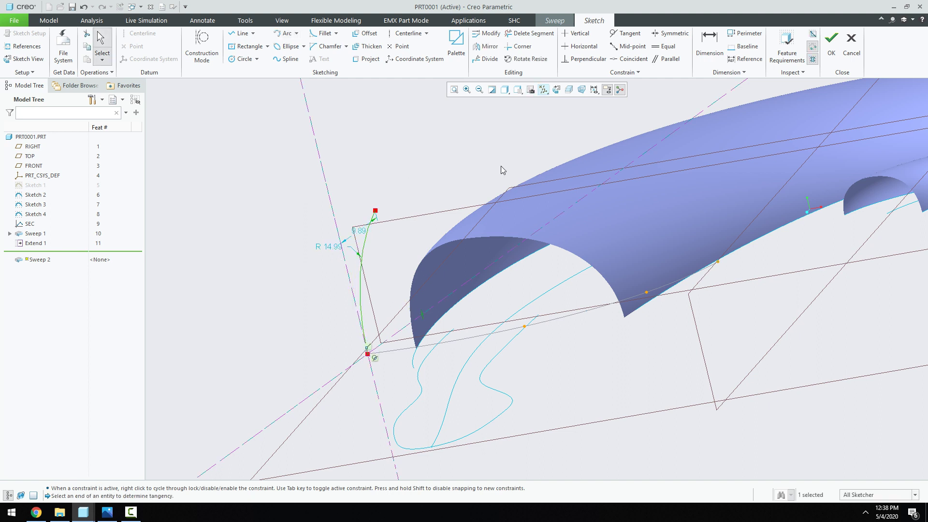
Step: Dimension the arc to R 30.00 and 18.00 from the reference, completing Sweep 2
{"action": "left_click", "coordinate": [710, 46]}
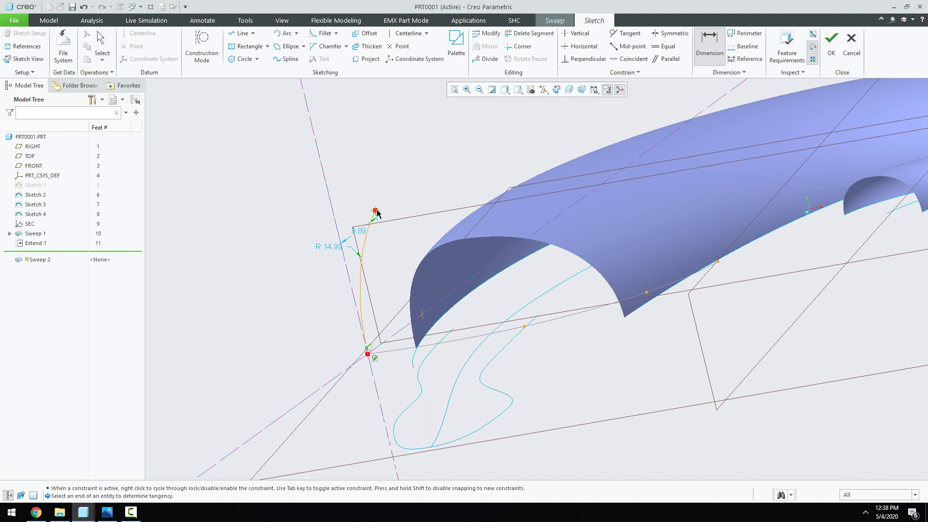
{"action": "left_click", "coordinate": [400, 333]}
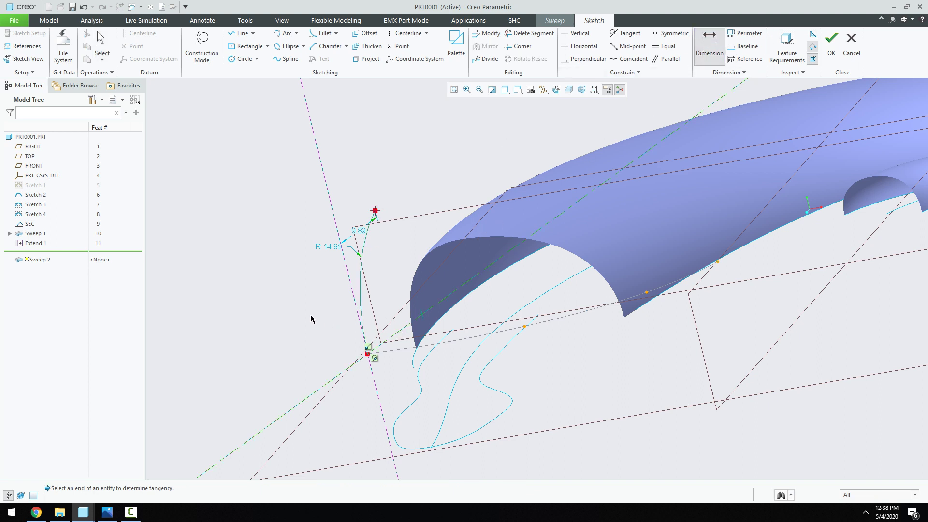
{"action": "middle_click", "coordinate": [313, 323]}
{"action": "key", "text": "Return"}
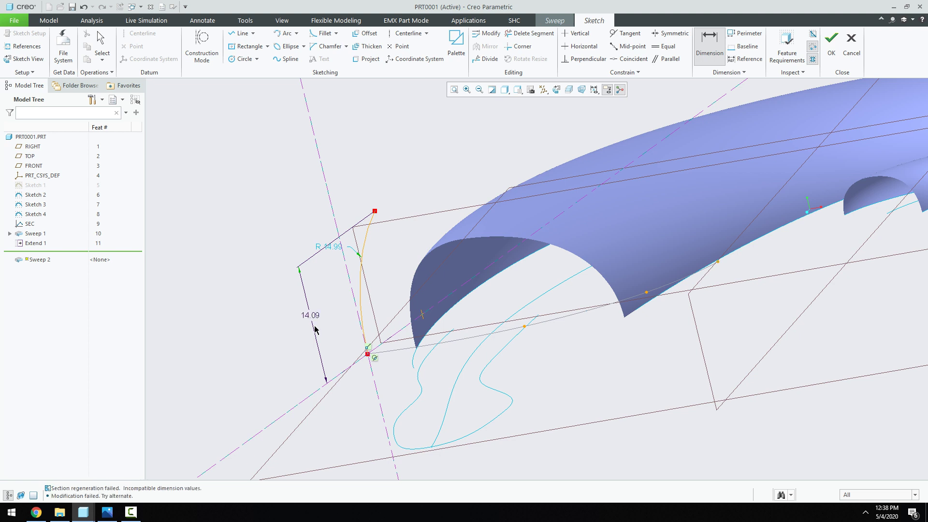
{"action": "double_click", "coordinate": [330, 247]}
{"action": "type", "text": "30"}
{"action": "key", "text": "Return"}
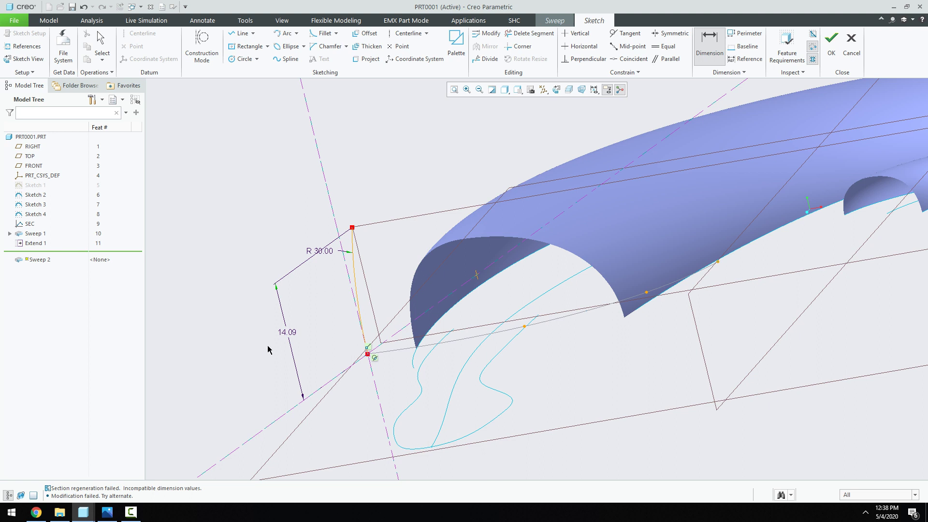
{"action": "double_click", "coordinate": [288, 333]}
{"action": "type", "text": "18"}
{"action": "key", "text": "Return"}
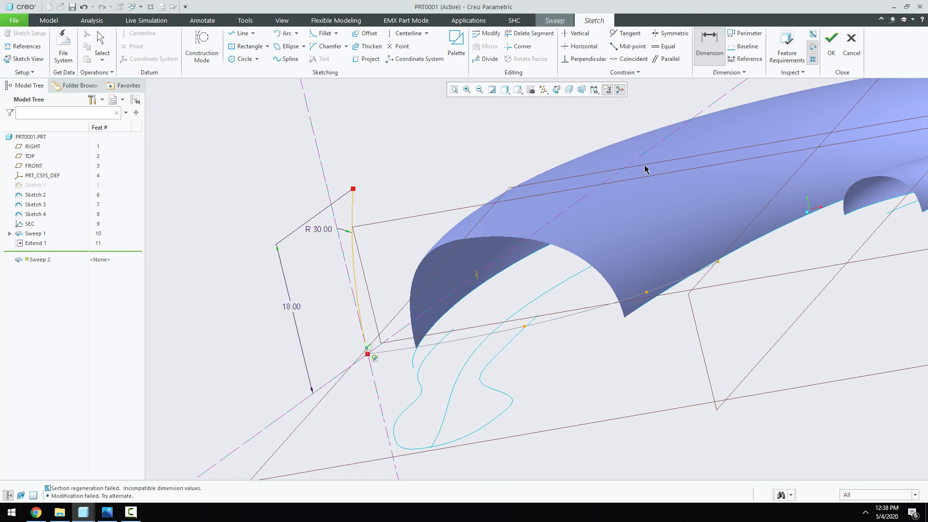
{"action": "left_click", "coordinate": [831, 46]}
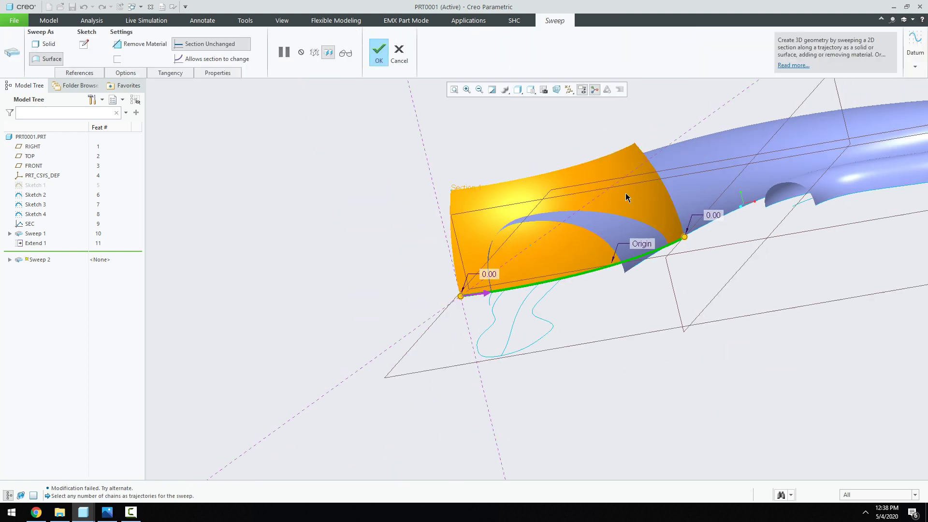
{"action": "left_click", "coordinate": [387, 51]}
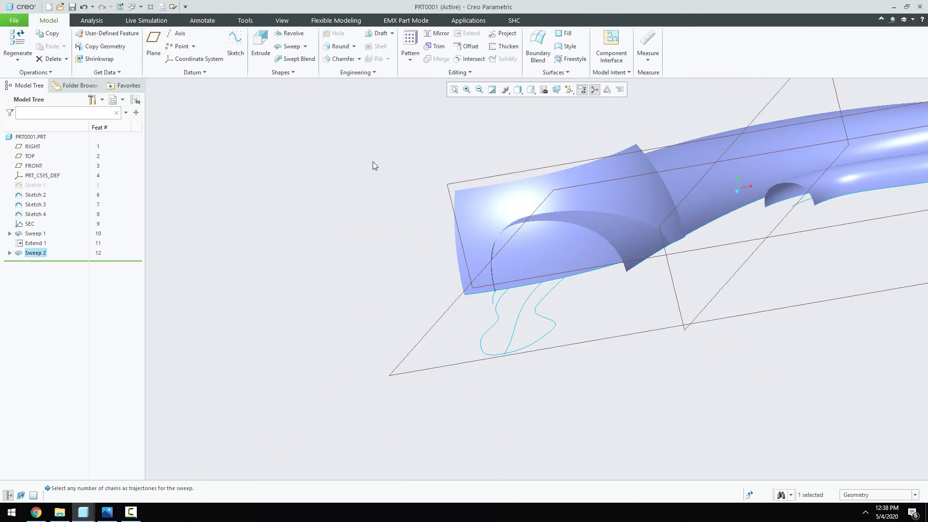
Step: Merge the Sweep 1 and Sweep 2 quilts into Merge 1, then restore the standard view
{"action": "middle_click_drag", "start_coordinate": [372, 167], "coordinate": [369, 197]}
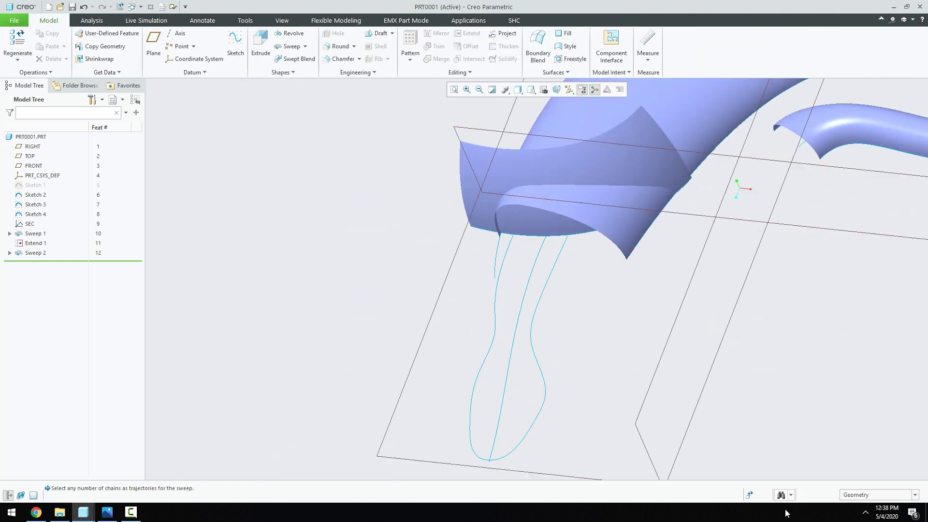
{"action": "left_click", "coordinate": [855, 498]}
{"action": "left_click", "coordinate": [854, 453]}
{"action": "left_click", "coordinate": [620, 224]}
{"action": "left_click", "coordinate": [494, 200], "text": "ctrl"}
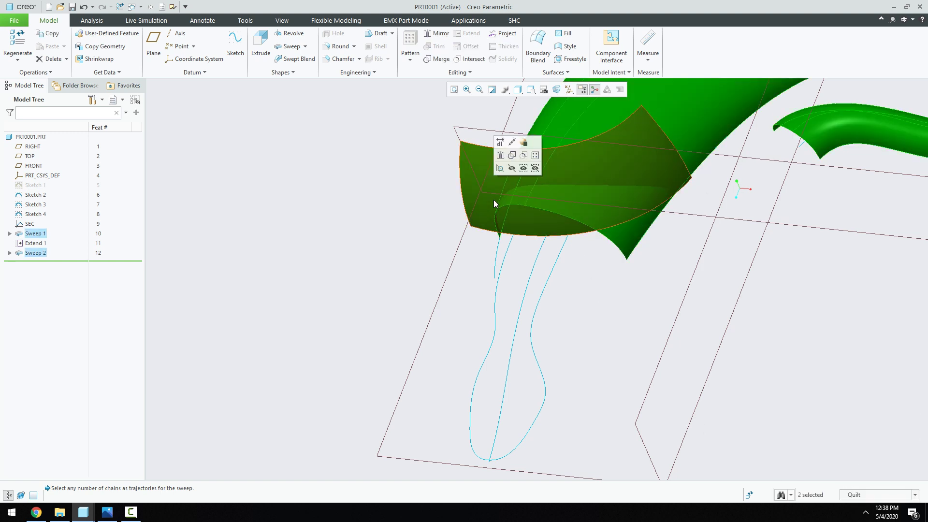
{"action": "left_click", "coordinate": [434, 59]}
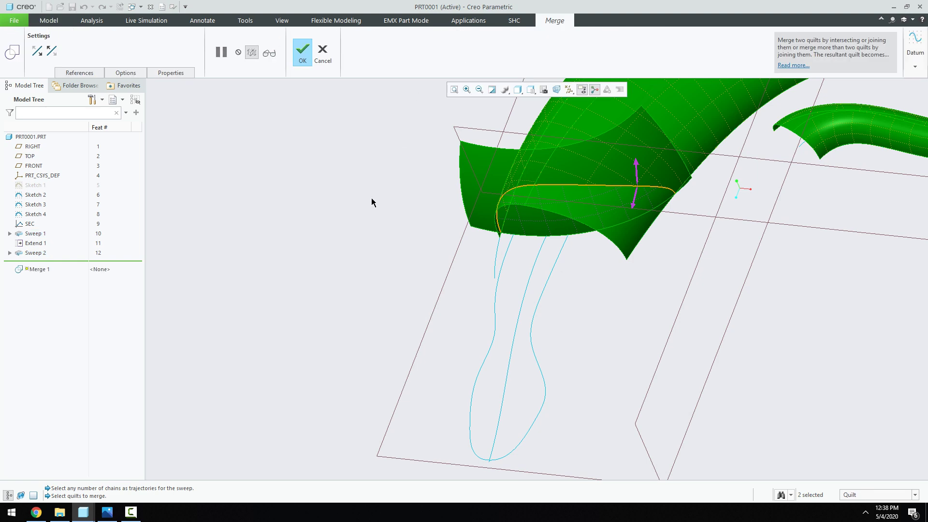
{"action": "left_click", "coordinate": [299, 54]}
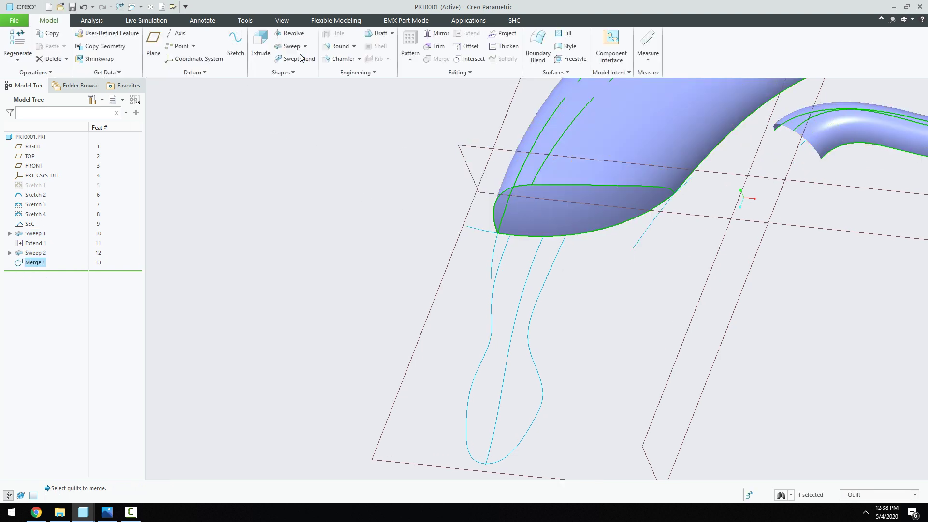
{"action": "key", "text": "ctrl+d"}
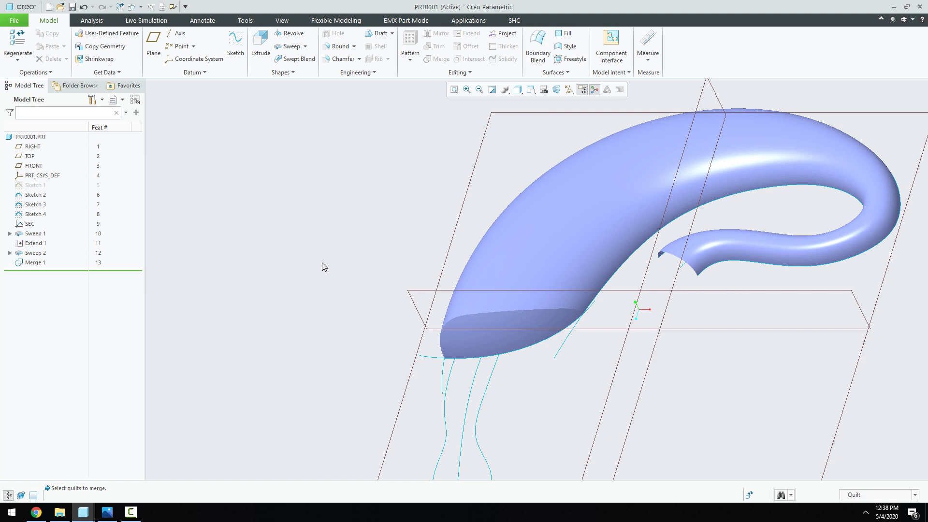
Step: Round the edge where the merged surfaces meet with a 2.00 radius
{"action": "left_click", "coordinate": [336, 46]}
{"action": "left_click", "coordinate": [503, 309]}
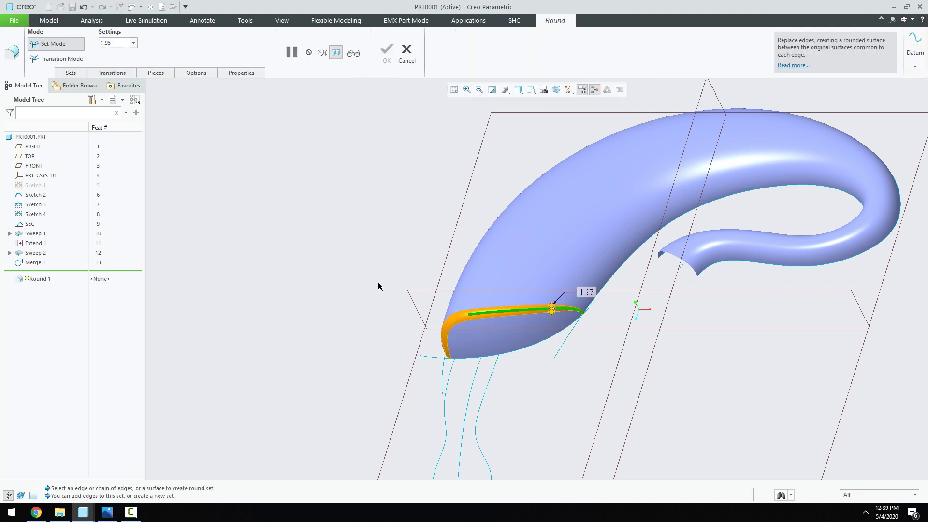
{"action": "left_click", "coordinate": [109, 43]}
{"action": "type", "text": "2"}
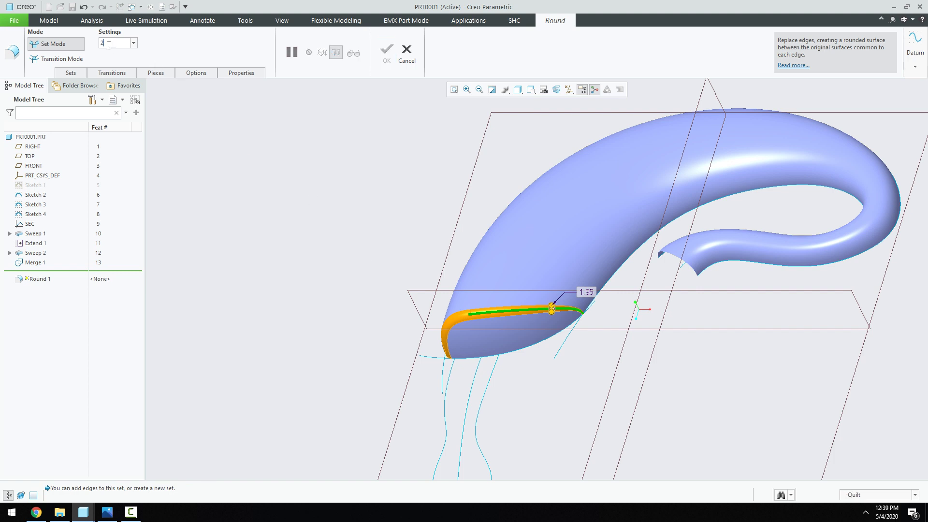
{"action": "key", "text": "Return"}
{"action": "left_click", "coordinate": [389, 56]}
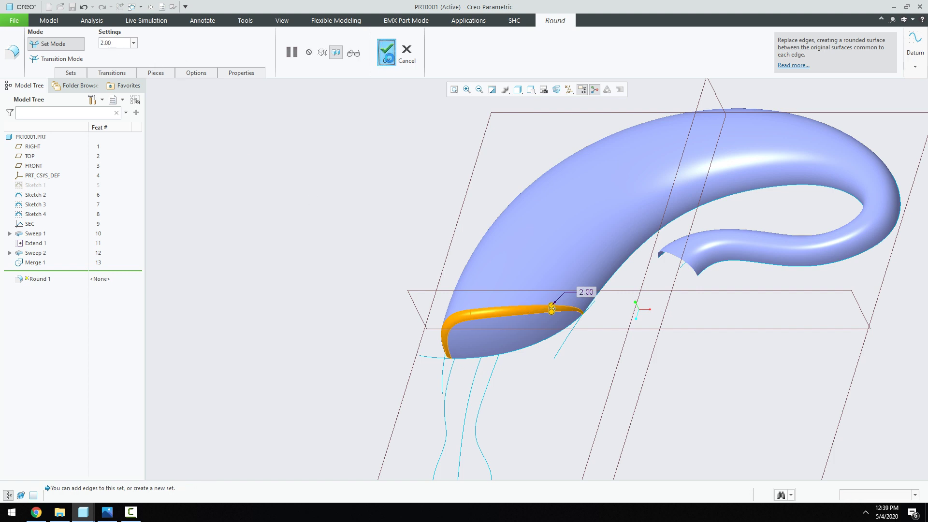
Step: Zoom and orbit the model to inspect Round 1
{"action": "scroll", "coordinate": [372, 164], "scroll_direction": "down", "scroll_amount": 3}
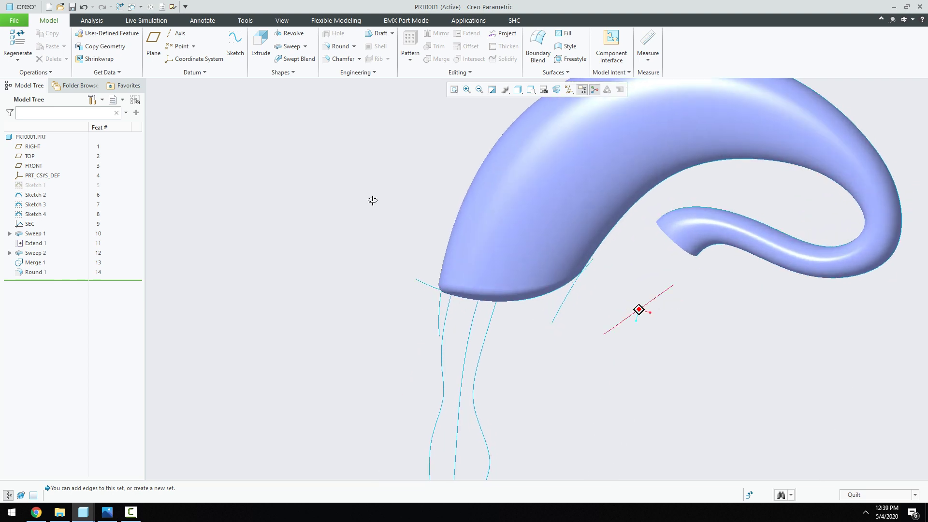
{"action": "scroll", "coordinate": [608, 280], "scroll_direction": "down", "scroll_amount": 3}
{"action": "scroll", "coordinate": [532, 264], "scroll_direction": "down", "scroll_amount": 3}
{"action": "scroll", "coordinate": [532, 264], "scroll_direction": "up", "scroll_amount": 3}
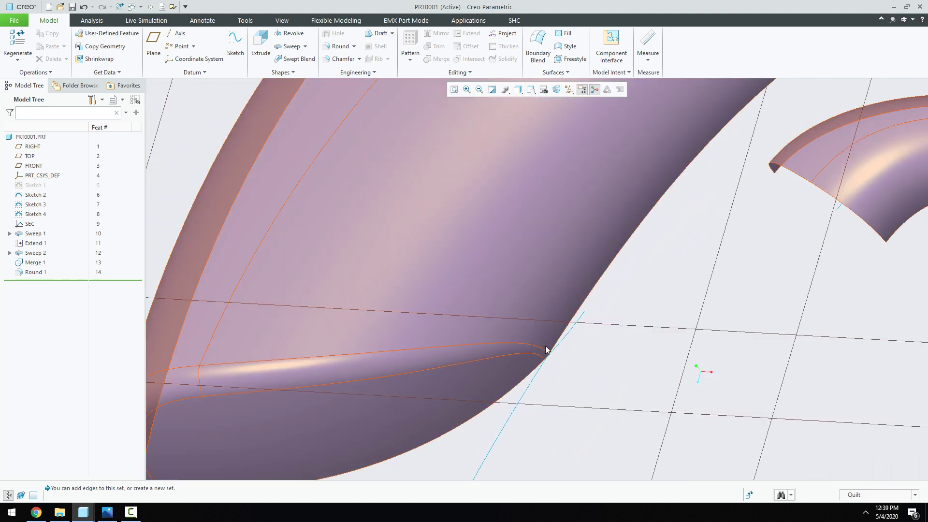
{"action": "scroll", "coordinate": [633, 283], "scroll_direction": "up", "scroll_amount": 2}
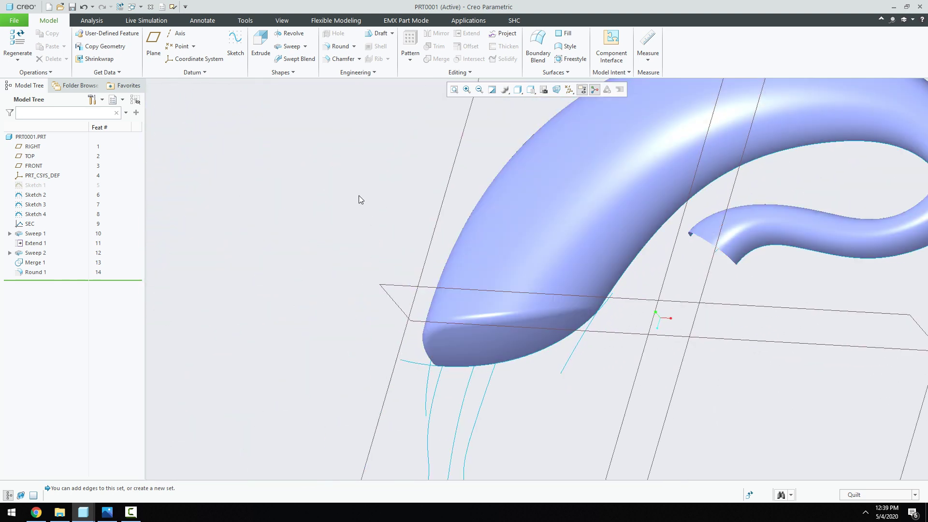
{"action": "scroll", "coordinate": [359, 195], "scroll_direction": "up", "scroll_amount": 2}
{"action": "scroll", "coordinate": [358, 195], "scroll_direction": "up", "scroll_amount": 2}
{"action": "middle_click_drag", "start_coordinate": [358, 195], "coordinate": [394, 168]}
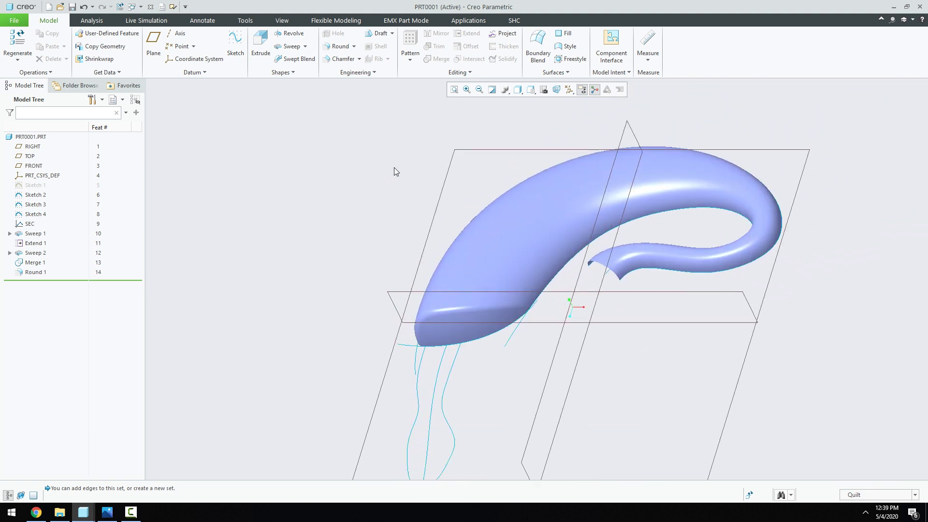
Step: Start a surface extrude sketched on the TOP plane, viewed face-on
{"action": "left_click", "coordinate": [261, 44]}
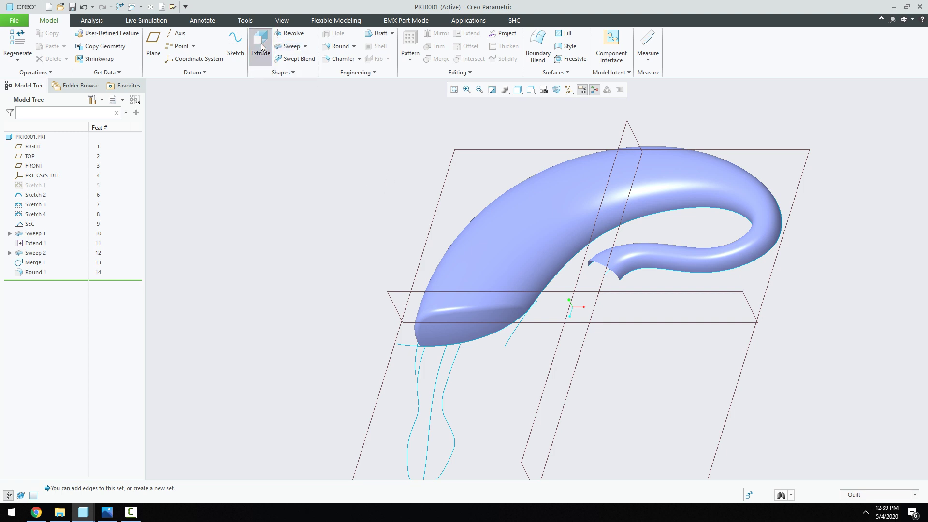
{"action": "left_click", "coordinate": [39, 62]}
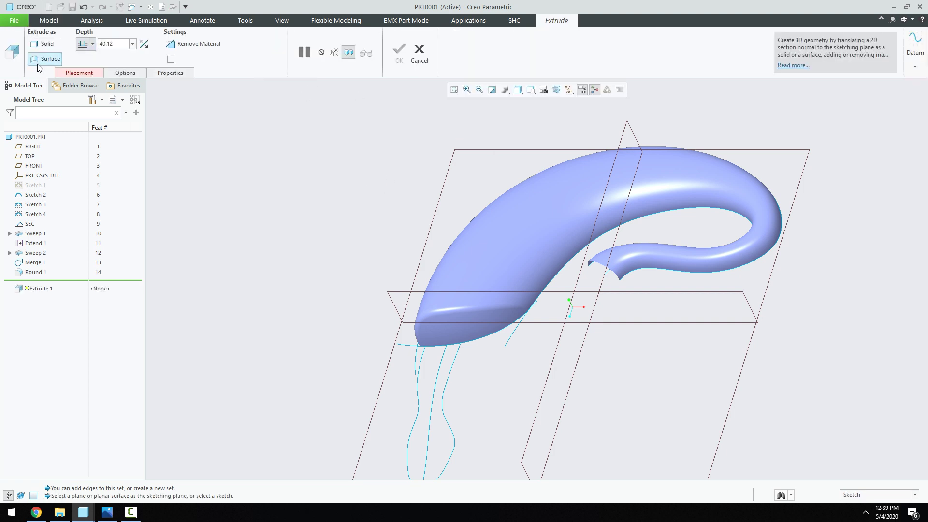
{"action": "left_click", "coordinate": [474, 151]}
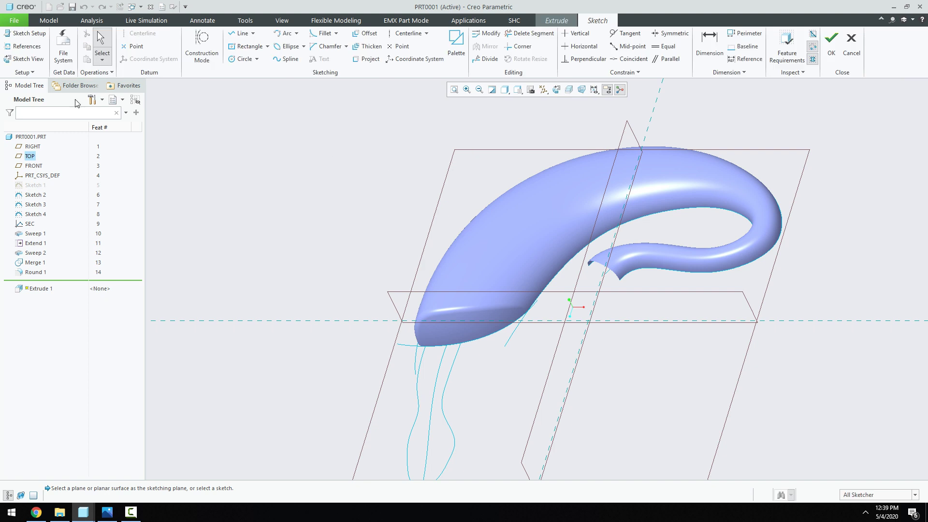
{"action": "left_click", "coordinate": [27, 59]}
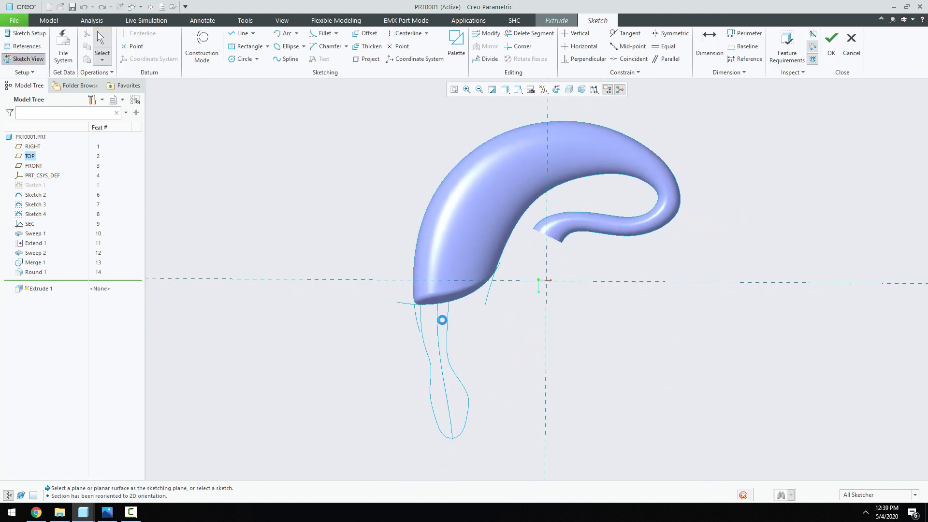
{"action": "scroll", "coordinate": [456, 304], "scroll_direction": "down", "scroll_amount": 3}
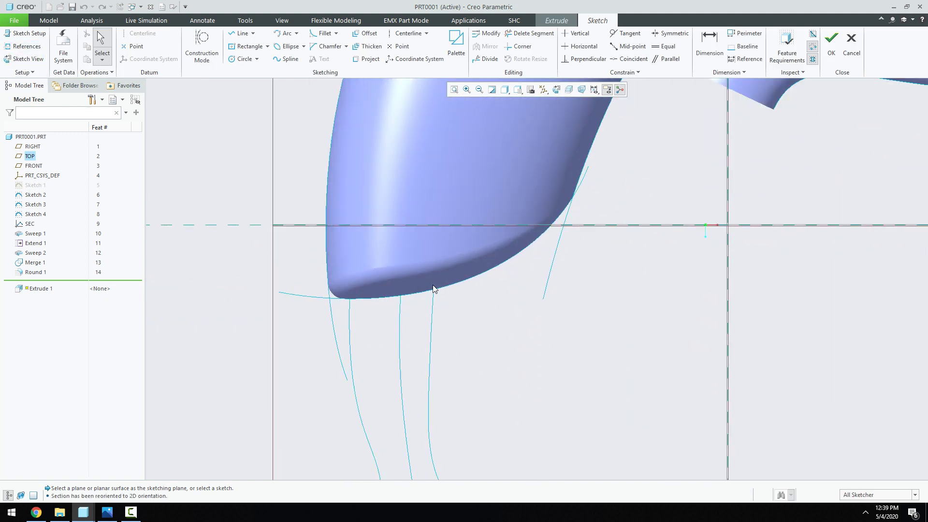
Step: Sketch a closed section of an arc plus three lines near the surface tip
{"action": "left_click", "coordinate": [284, 35]}
{"action": "scroll", "coordinate": [374, 159], "scroll_direction": "down", "scroll_amount": 2}
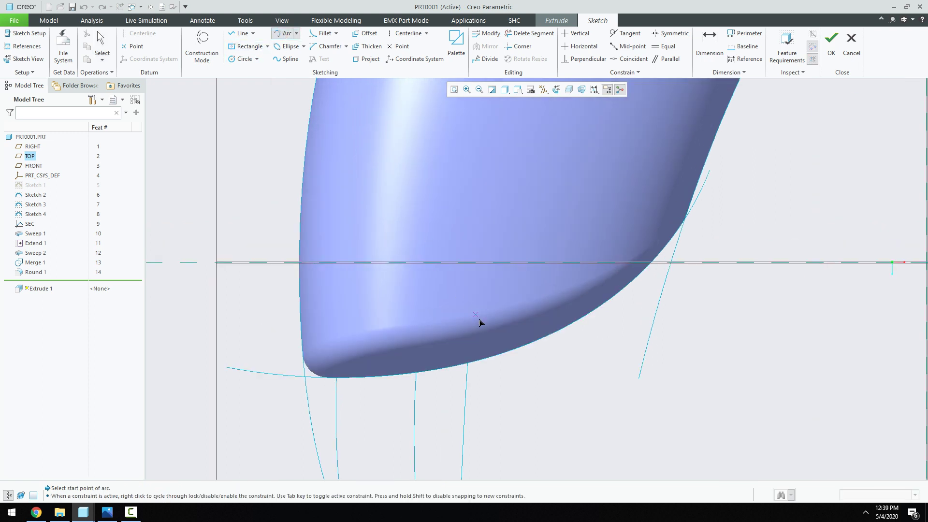
{"action": "left_click", "coordinate": [502, 298]}
{"action": "left_click", "coordinate": [689, 190]}
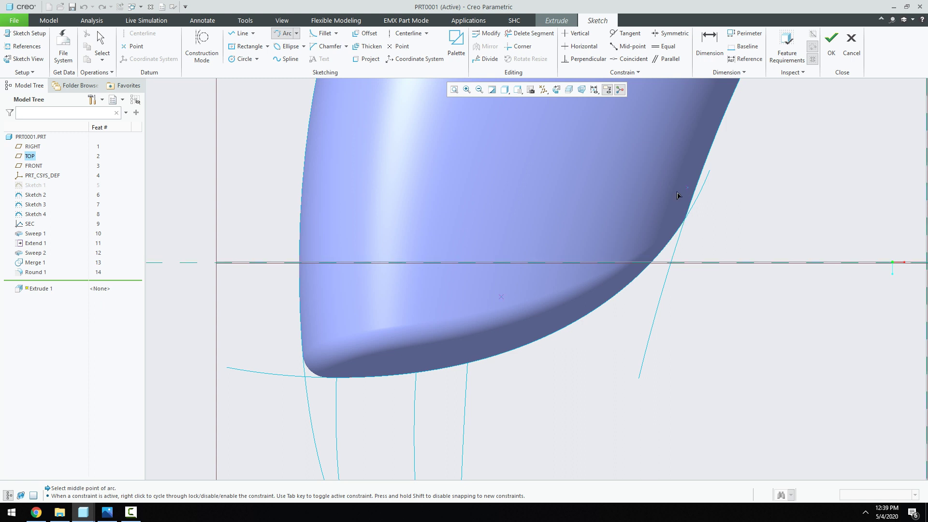
{"action": "left_click", "coordinate": [640, 229]}
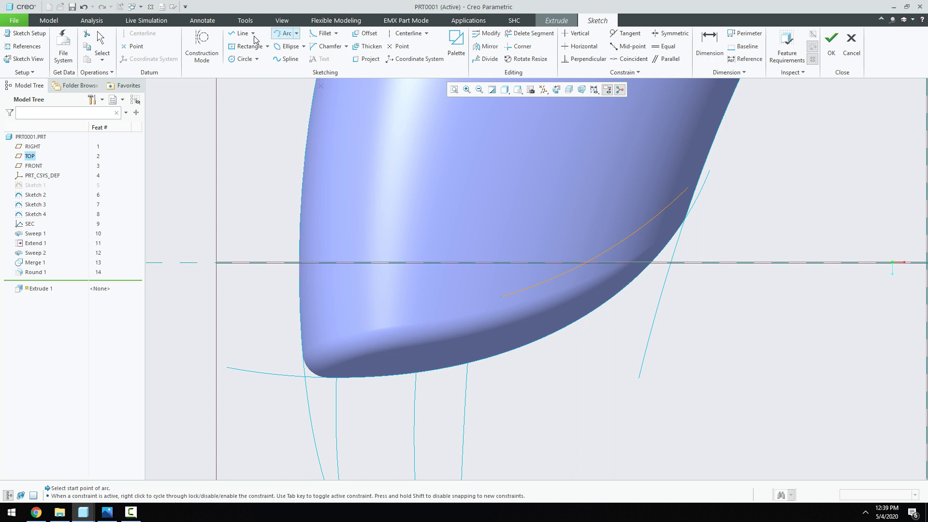
{"action": "left_click", "coordinate": [237, 37]}
{"action": "left_click", "coordinate": [688, 189]}
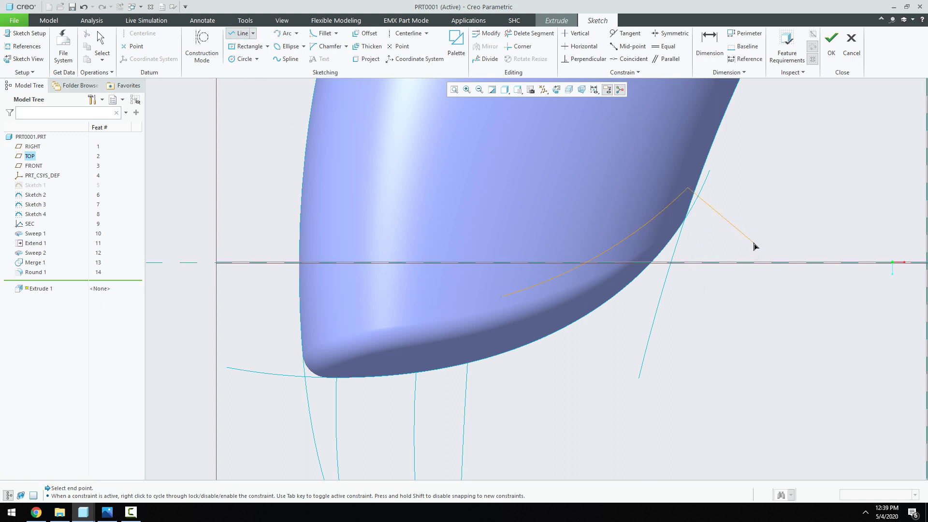
{"action": "left_click", "coordinate": [753, 243]}
{"action": "left_click", "coordinate": [511, 378]}
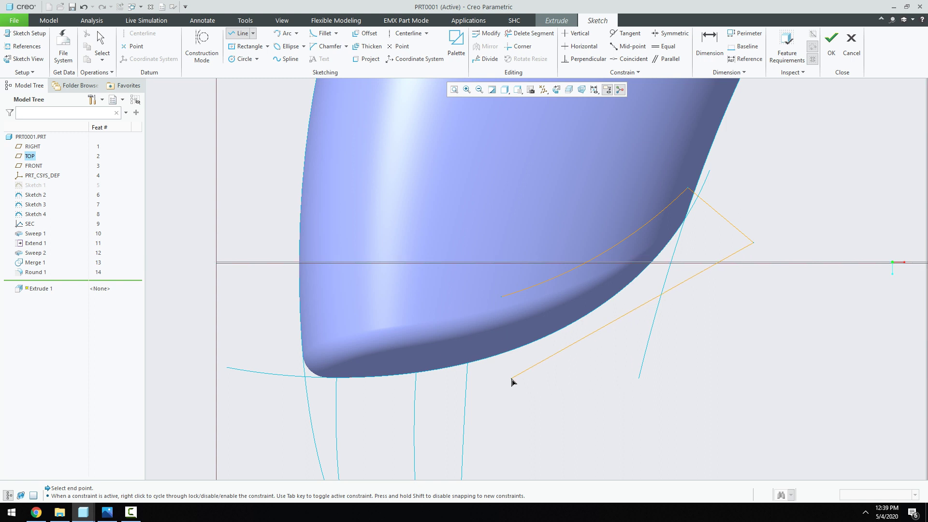
{"action": "left_click", "coordinate": [500, 303]}
{"action": "middle_click", "coordinate": [576, 396]}
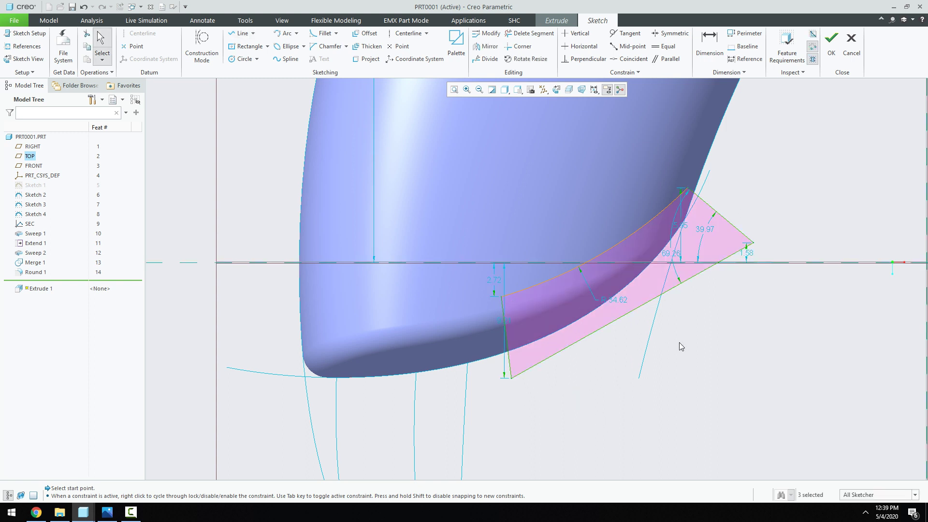
Step: Trim the swept quilt with the extrude, creating Extrude 1 at 17.60 depth
{"action": "left_click", "coordinate": [832, 51]}
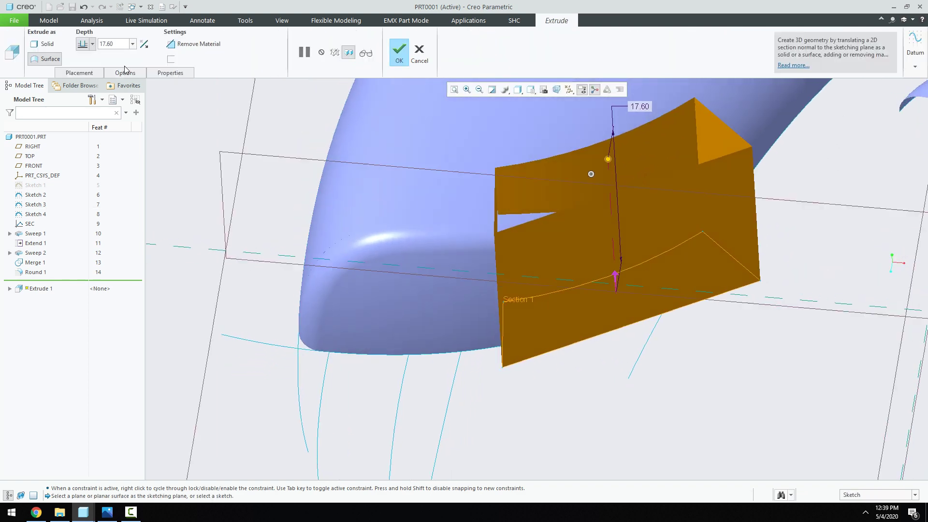
{"action": "left_click", "coordinate": [194, 43]}
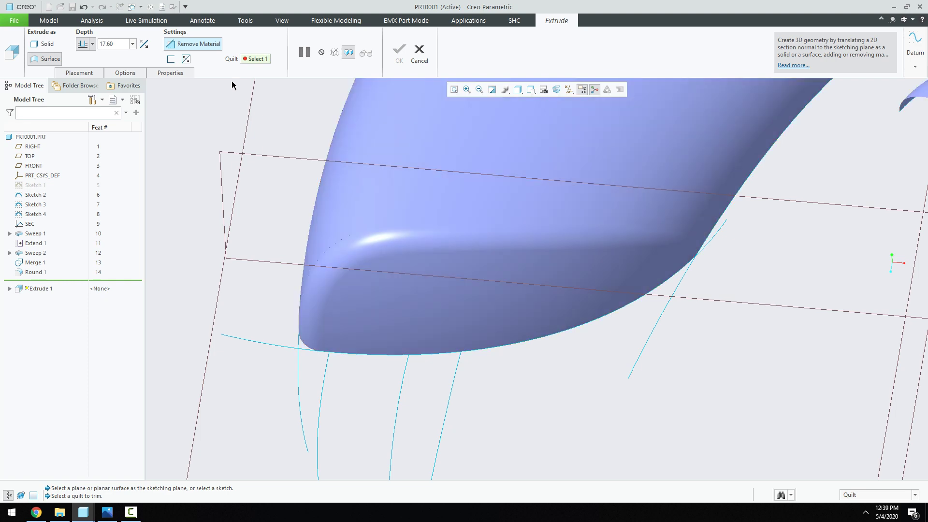
{"action": "left_click", "coordinate": [539, 252]}
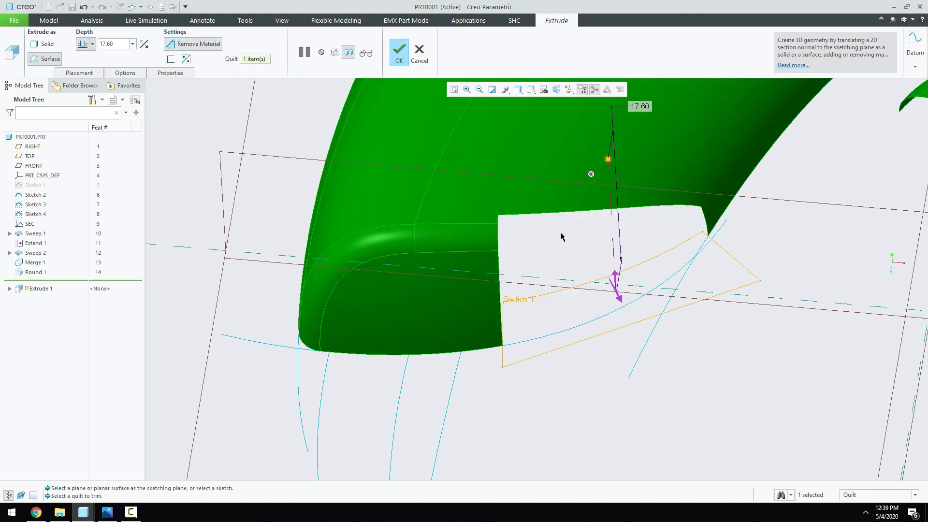
{"action": "middle_click_drag", "start_coordinate": [561, 237], "coordinate": [524, 211]}
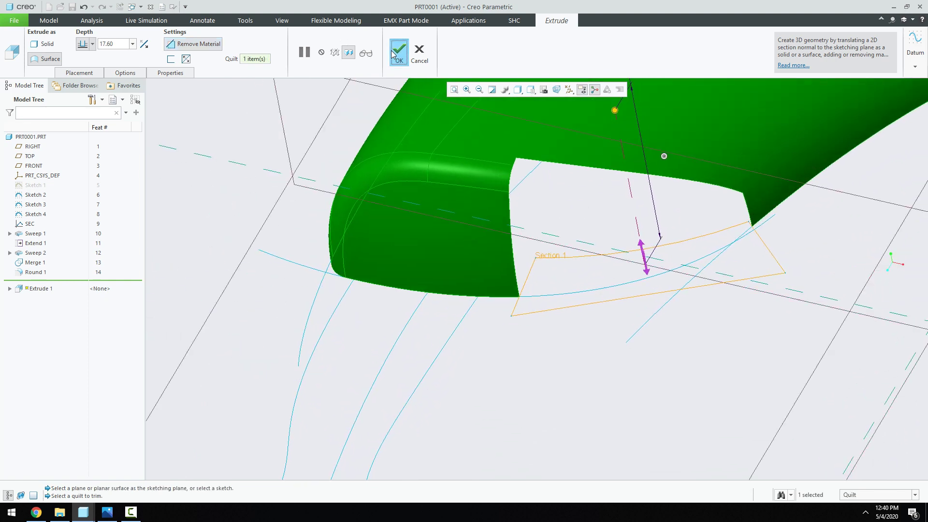
{"action": "left_click", "coordinate": [397, 51]}
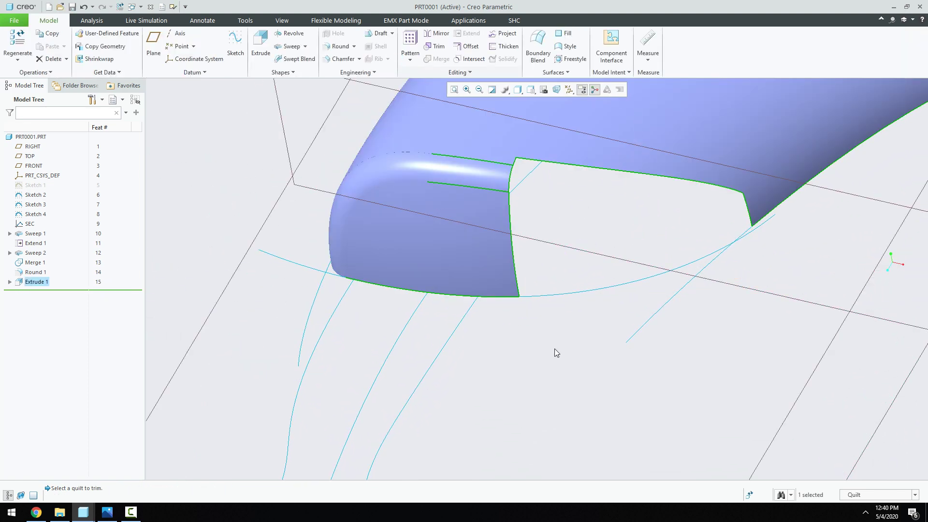
Step: Hide Sketch 3 in the model tree
{"action": "left_click", "coordinate": [38, 196]}
{"action": "left_click", "coordinate": [36, 205]}
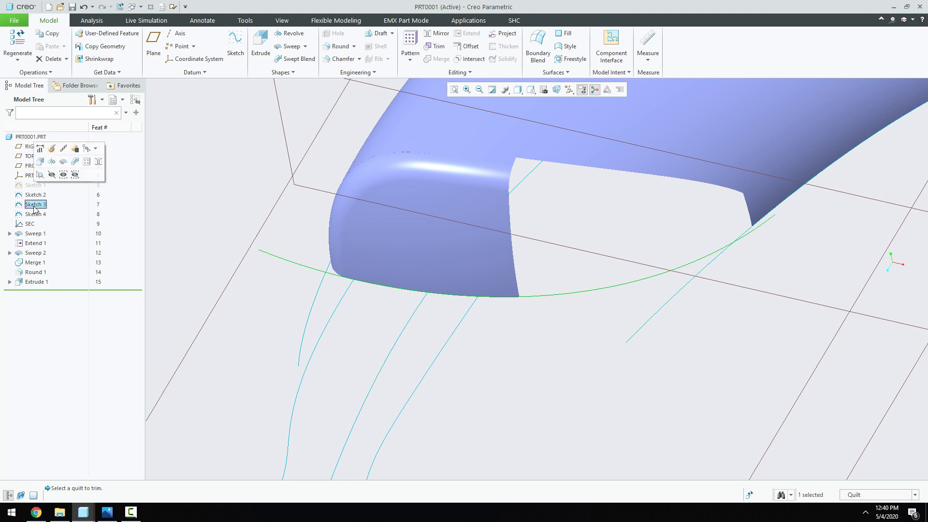
{"action": "left_click", "coordinate": [52, 174]}
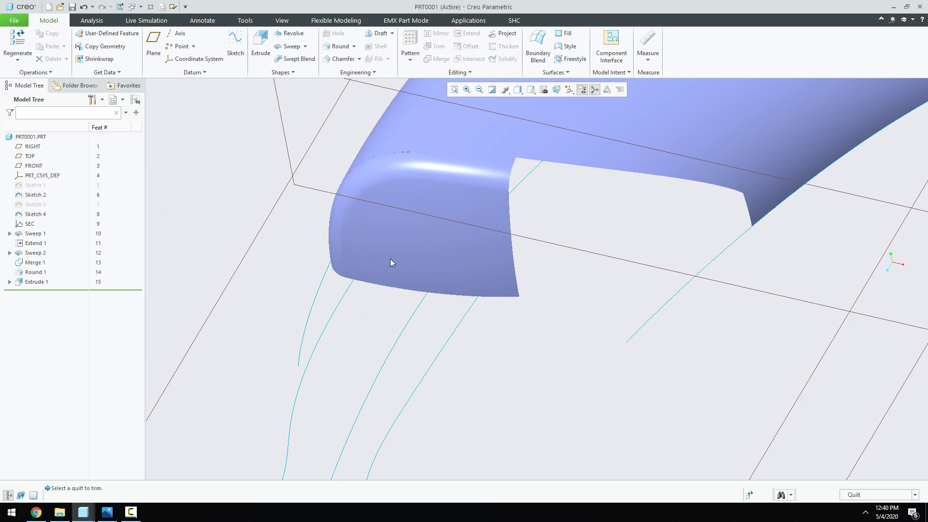
Step: Create a through-points curve joining the opening's lower corners, tangent to the adjacent edges at both ends
{"action": "left_click", "coordinate": [194, 72]}
{"action": "mouse_move", "coordinate": [174, 84]}
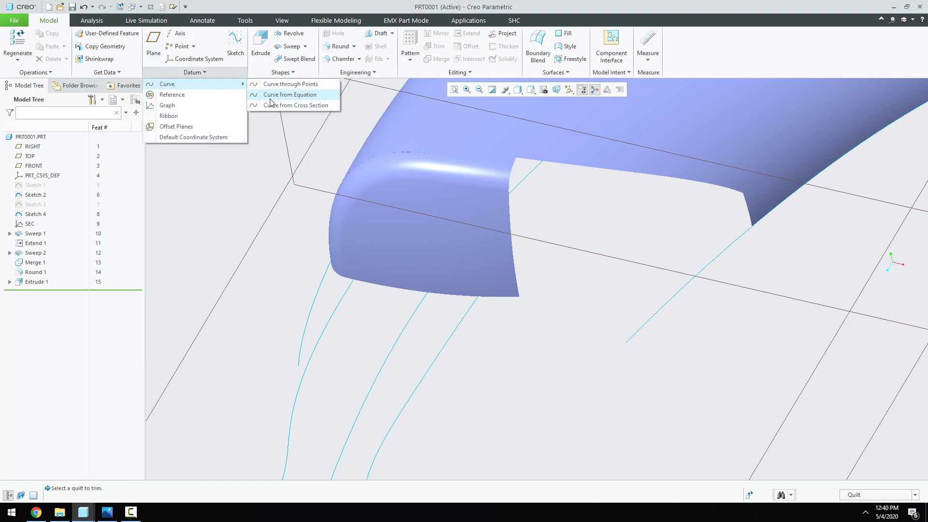
{"action": "left_click", "coordinate": [279, 85]}
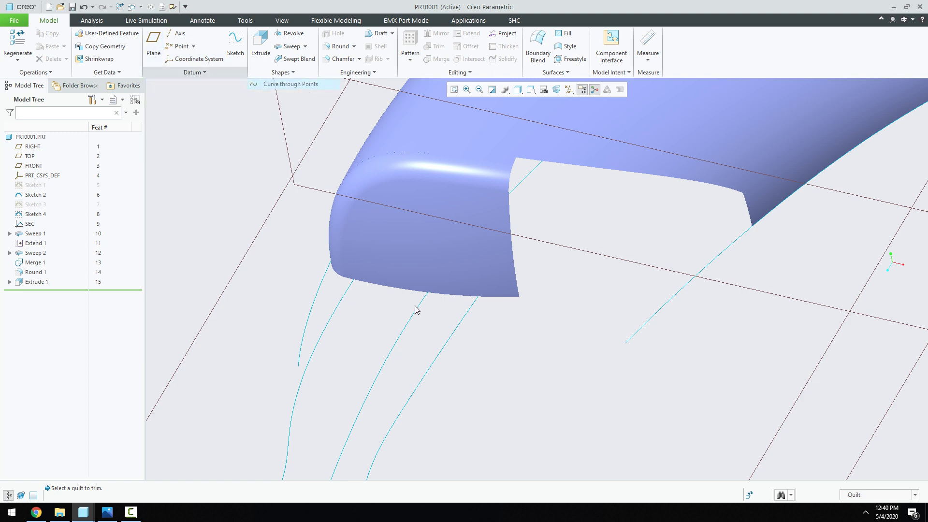
{"action": "left_click", "coordinate": [752, 227]}
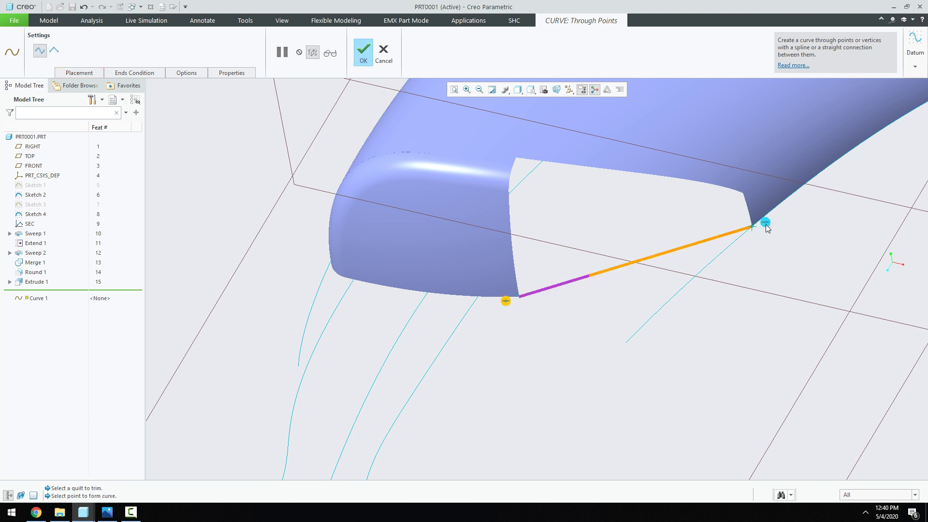
{"action": "right_click", "coordinate": [767, 226]}
{"action": "left_click", "coordinate": [788, 241]}
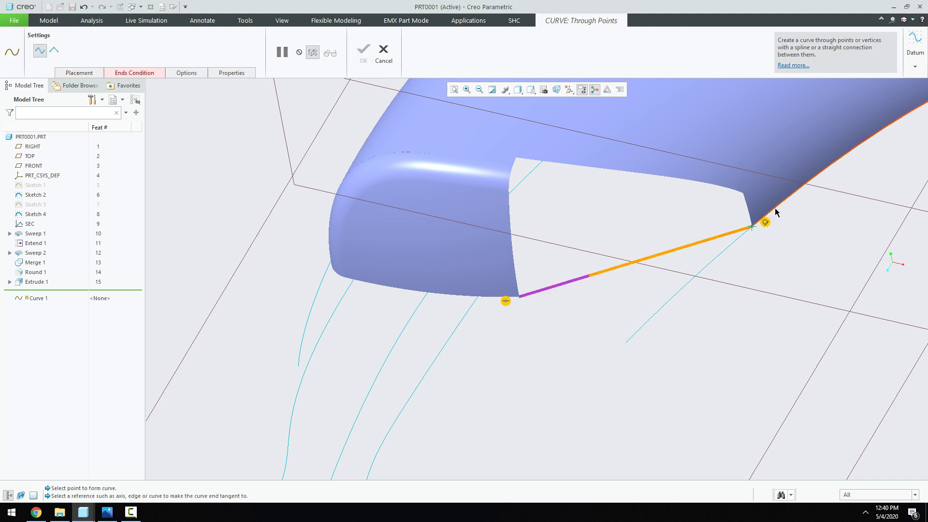
{"action": "left_click", "coordinate": [776, 209]}
{"action": "left_click", "coordinate": [733, 246]}
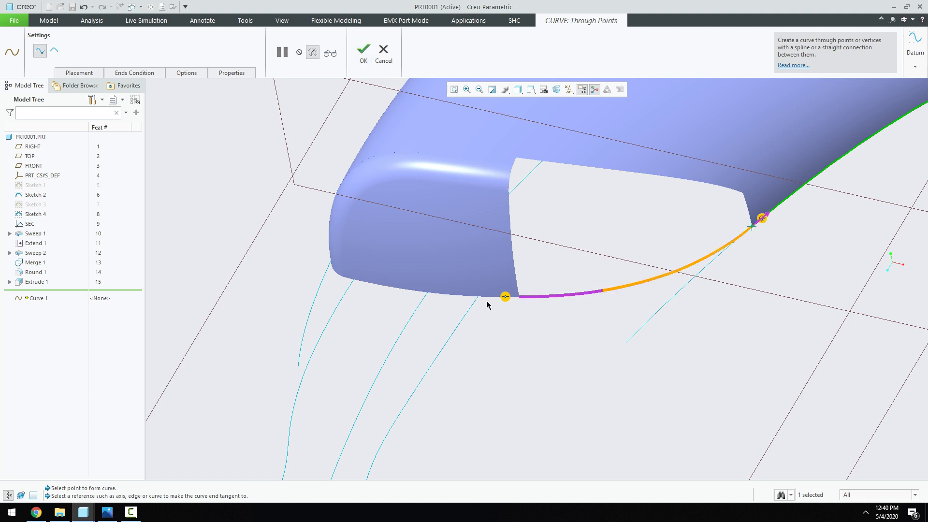
{"action": "right_click", "coordinate": [505, 298]}
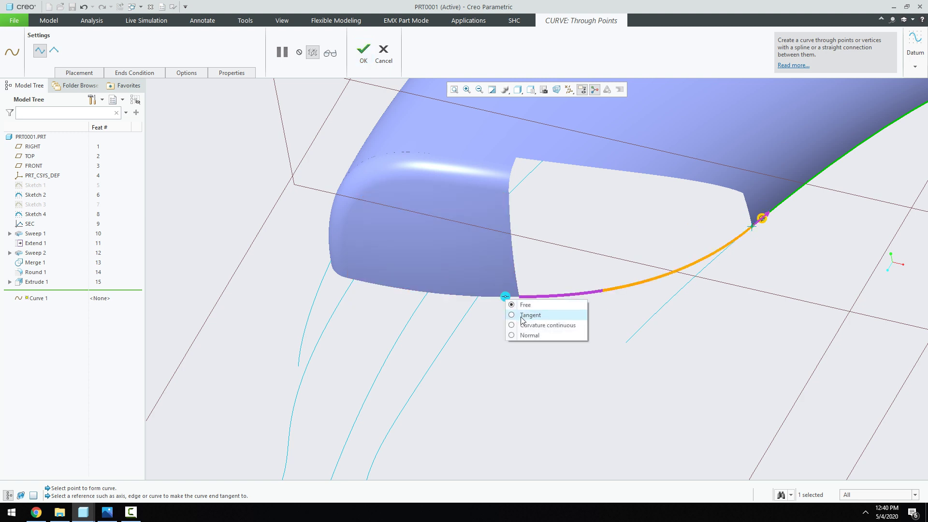
{"action": "left_click", "coordinate": [527, 315]}
{"action": "left_click", "coordinate": [493, 295]}
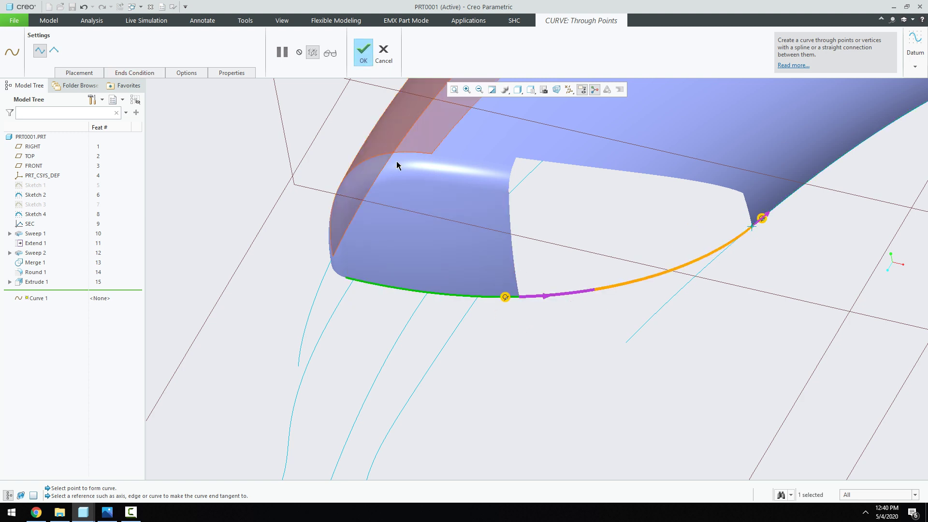
{"action": "left_click", "coordinate": [371, 54]}
{"action": "scroll", "coordinate": [507, 365], "scroll_direction": "up", "scroll_amount": 3}
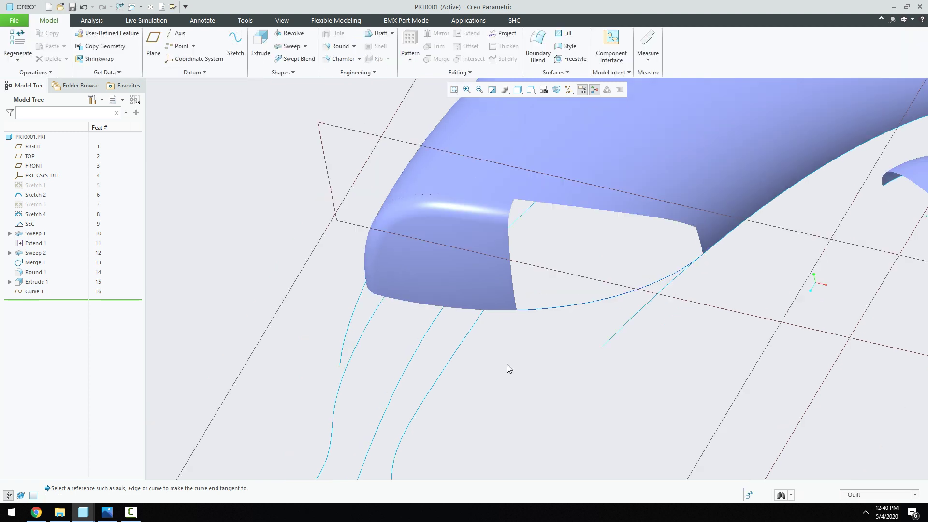
Step: Start a boundary blend using the top edge and new curve, plus left and right cross chains
{"action": "left_click", "coordinate": [538, 49]}
{"action": "left_click", "coordinate": [555, 239]}
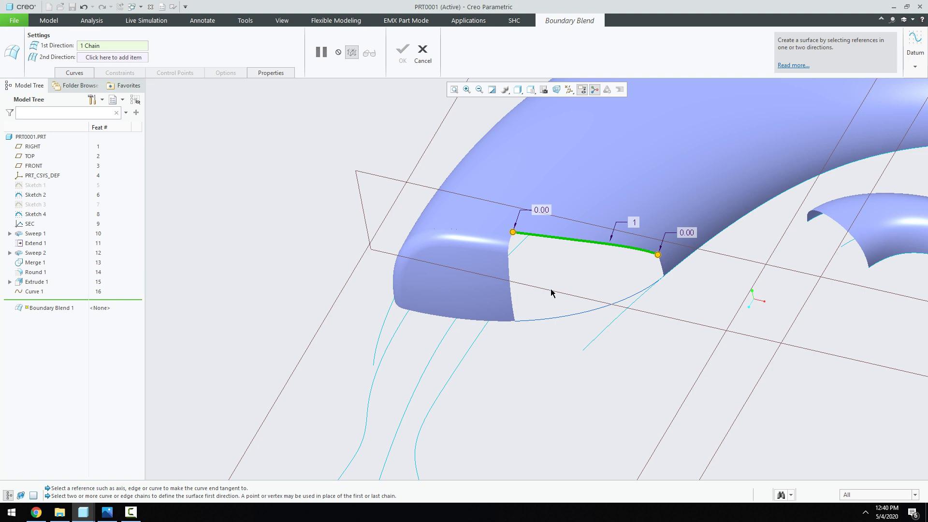
{"action": "left_click", "coordinate": [553, 320], "text": "ctrl"}
{"action": "right_click", "coordinate": [549, 334]}
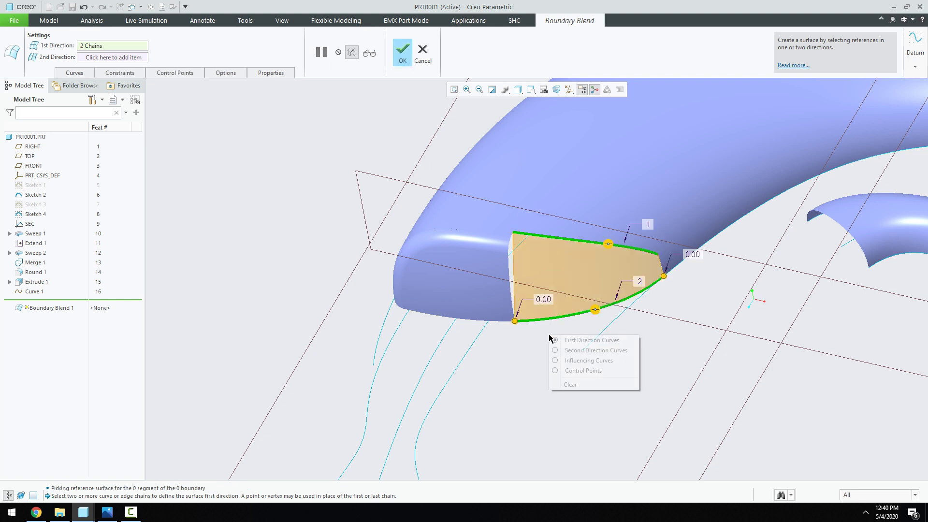
{"action": "left_click", "coordinate": [561, 349]}
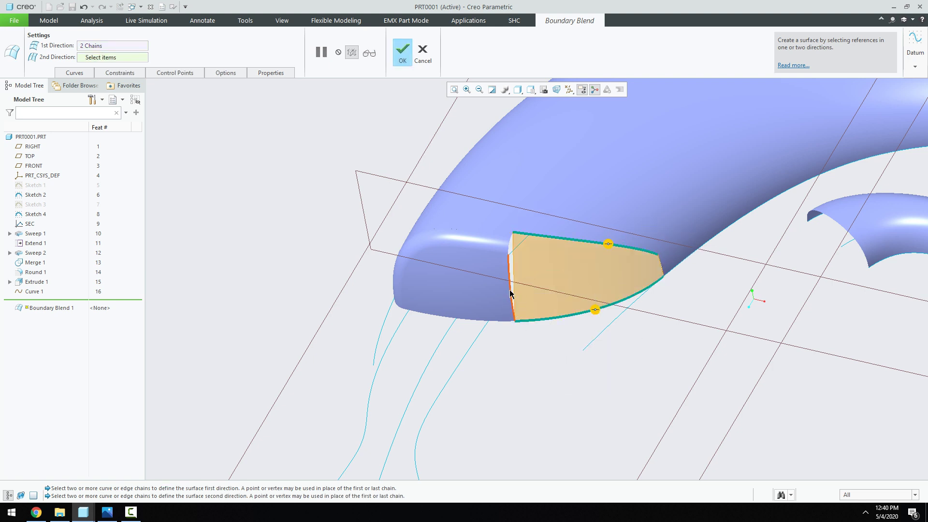
{"action": "left_click", "coordinate": [513, 293]}
{"action": "scroll", "coordinate": [512, 271], "scroll_direction": "down", "scroll_amount": 2}
{"action": "scroll", "coordinate": [510, 242], "scroll_direction": "down", "scroll_amount": 2}
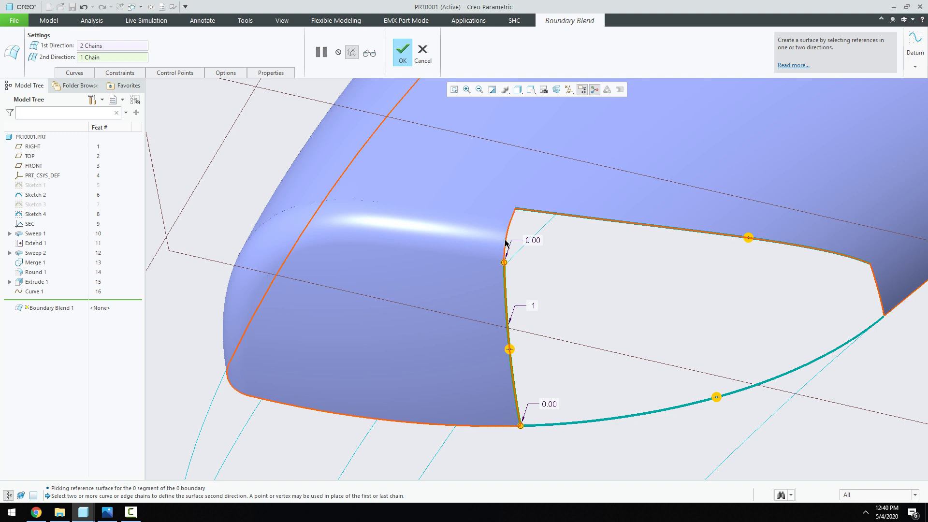
{"action": "left_click_drag", "start_coordinate": [504, 262], "coordinate": [516, 209]}
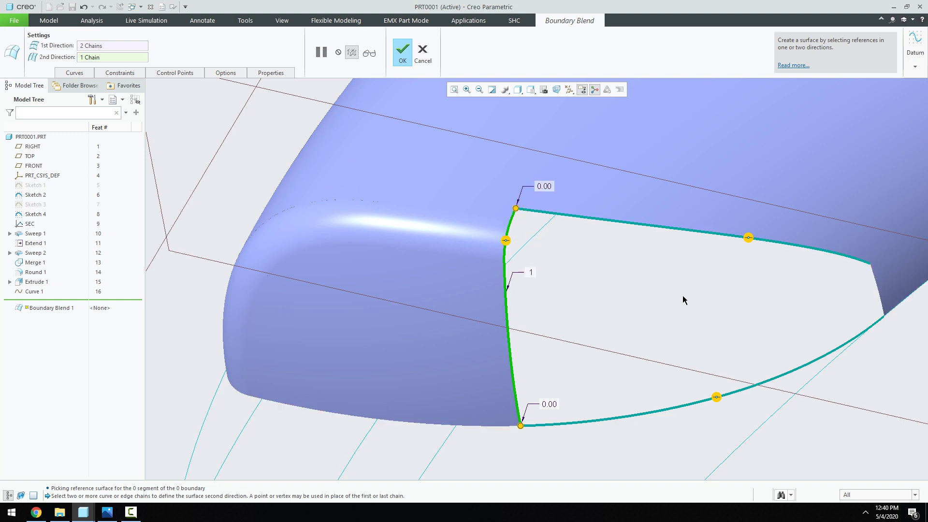
{"action": "left_click", "coordinate": [884, 297]}
{"action": "scroll", "coordinate": [685, 335], "scroll_direction": "up", "scroll_amount": 1}
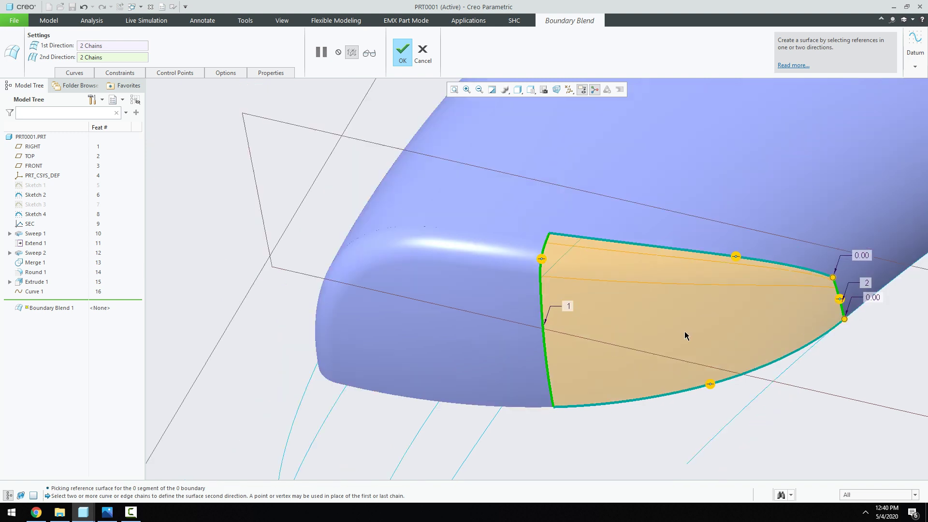
Step: Make the right and top edges tangent and the bottom edge normal to TOP, completing Boundary Blend 1
{"action": "right_click", "coordinate": [554, 274]}
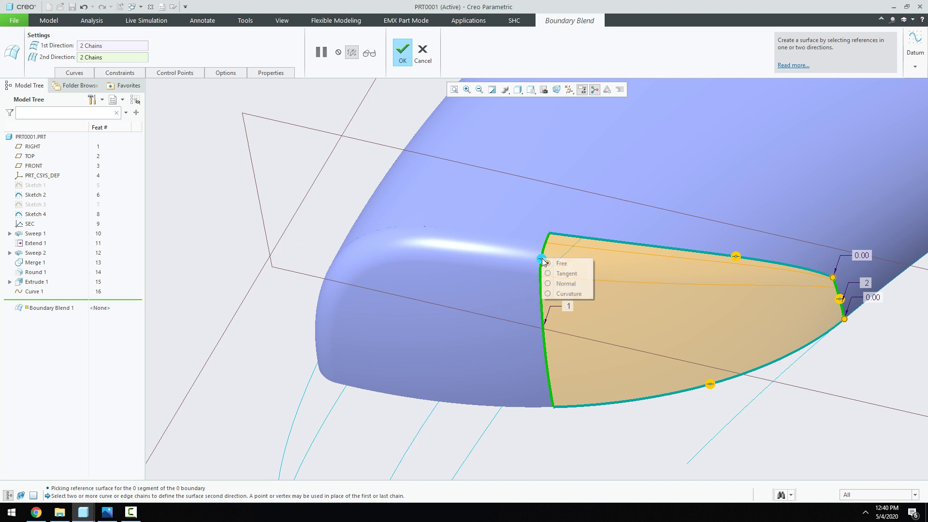
{"action": "right_click", "coordinate": [840, 300]}
{"action": "left_click", "coordinate": [866, 316]}
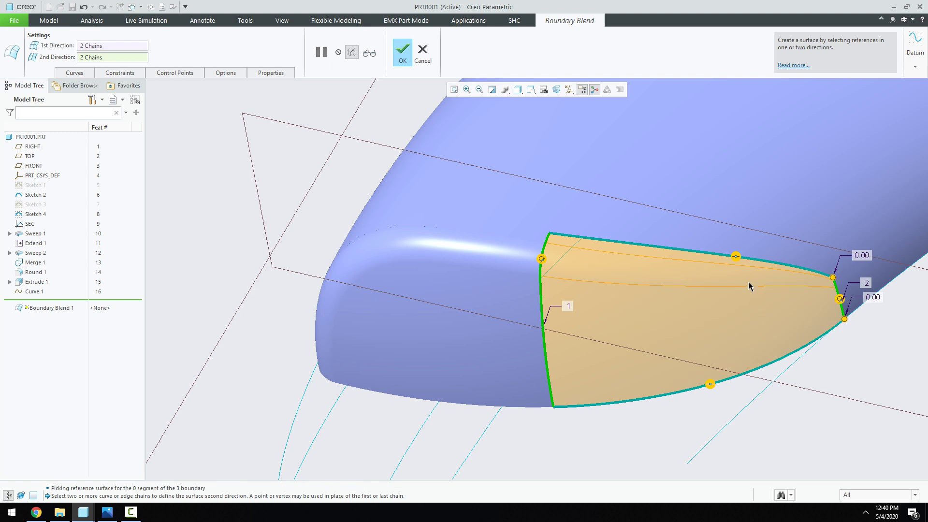
{"action": "right_click", "coordinate": [738, 258]}
{"action": "left_click", "coordinate": [750, 271]}
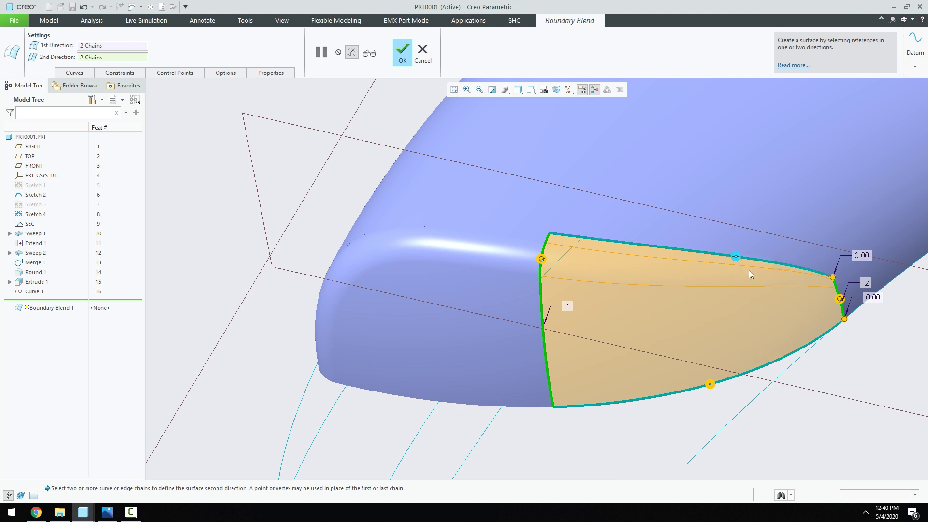
{"action": "right_click", "coordinate": [710, 384]}
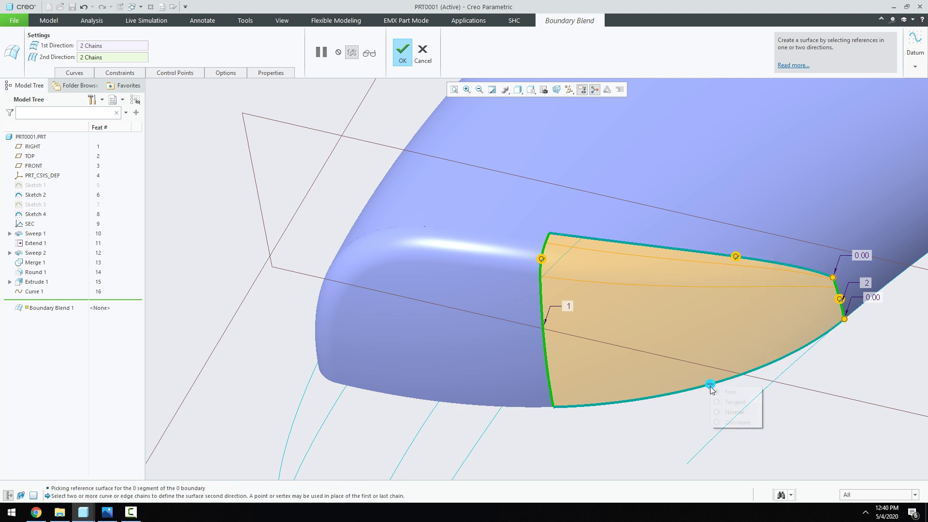
{"action": "left_click", "coordinate": [723, 413]}
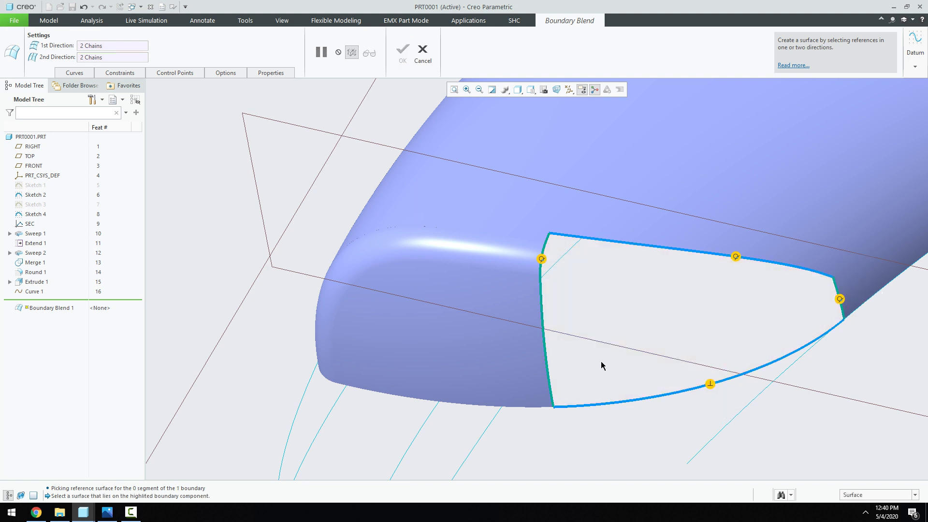
{"action": "left_click", "coordinate": [29, 156]}
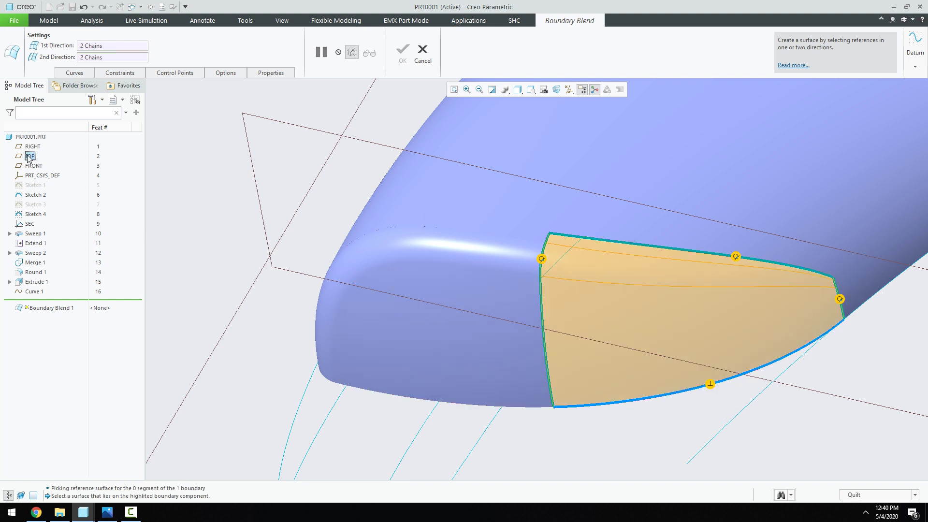
{"action": "left_click", "coordinate": [402, 58]}
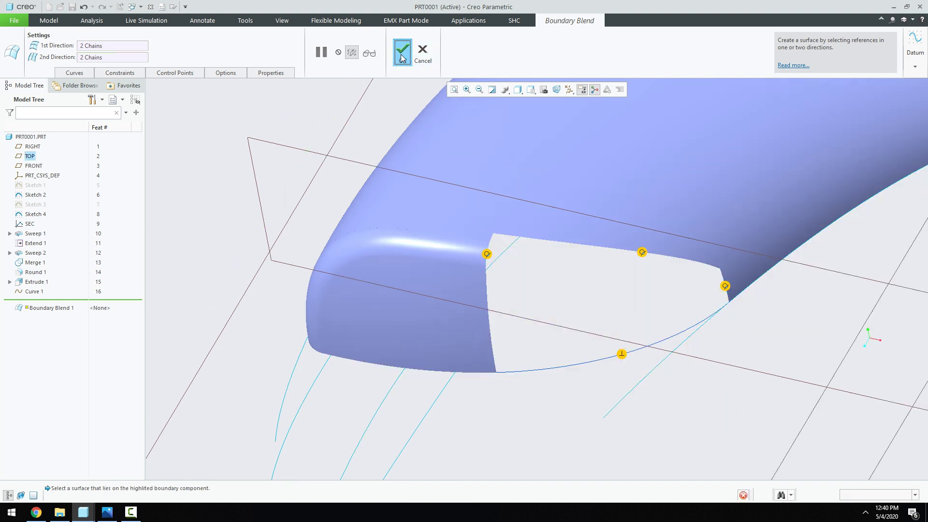
{"action": "mouse_move", "coordinate": [587, 404]}
{"action": "middle_mouse_down"}
{"action": "mouse_move", "coordinate": [571, 333]}
{"action": "mouse_move", "coordinate": [704, 332]}
{"action": "middle_mouse_up"}
Step: Zoom and orbit around the closed nose, then return to the standard orientation
{"action": "scroll", "coordinate": [710, 328], "scroll_direction": "down", "scroll_amount": 5}
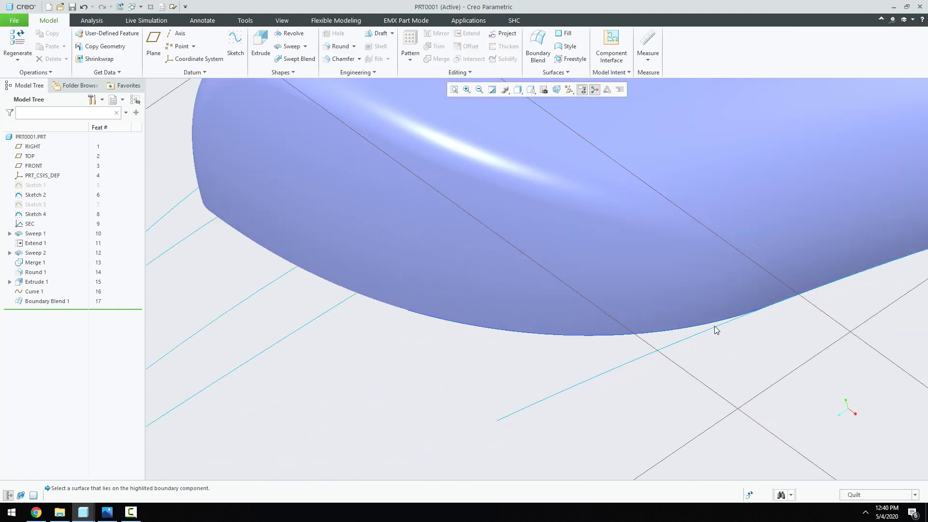
{"action": "scroll", "coordinate": [534, 350], "scroll_direction": "up", "scroll_amount": 5}
{"action": "middle_click_drag", "start_coordinate": [534, 350], "coordinate": [545, 377]}
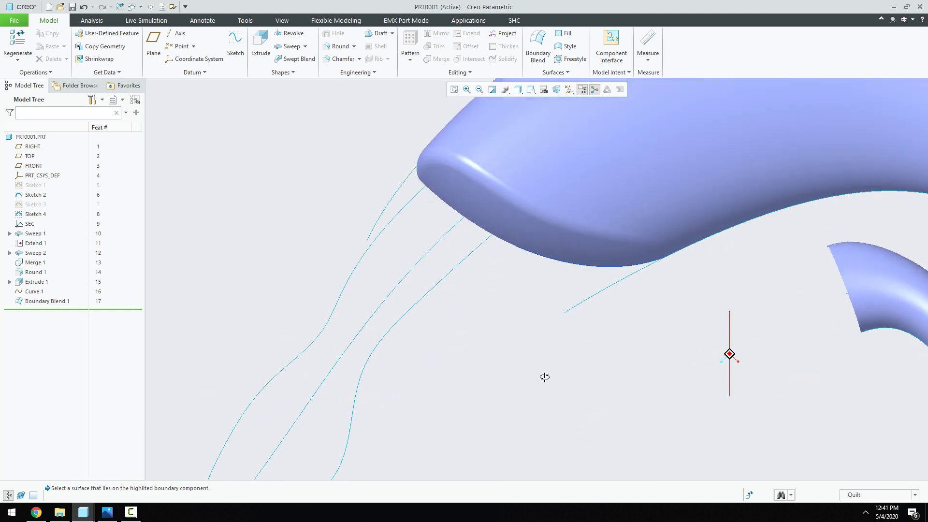
{"action": "scroll", "coordinate": [545, 377], "scroll_direction": "up", "scroll_amount": 5}
{"action": "key", "text": "ctrl+d"}
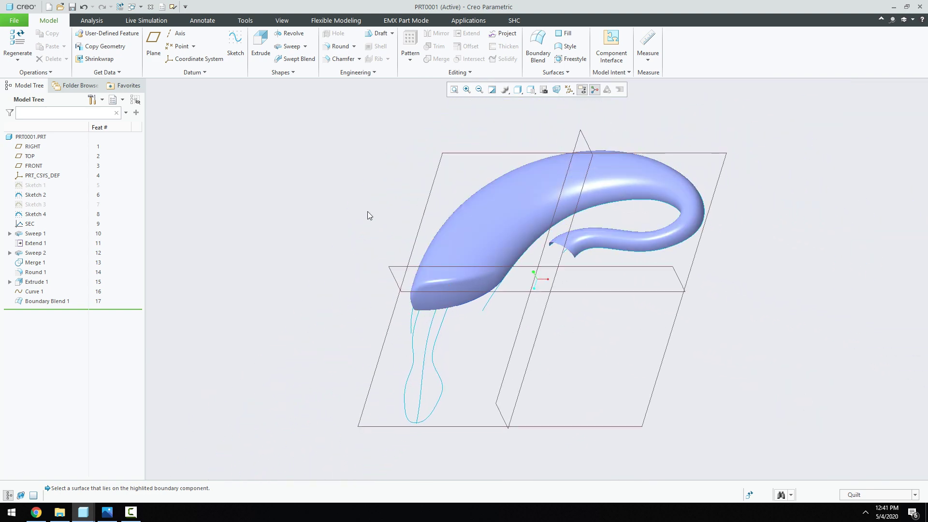
{"action": "scroll", "coordinate": [357, 216], "scroll_direction": "down", "scroll_amount": 3}
{"action": "scroll", "coordinate": [357, 215], "scroll_direction": "up", "scroll_amount": 3}
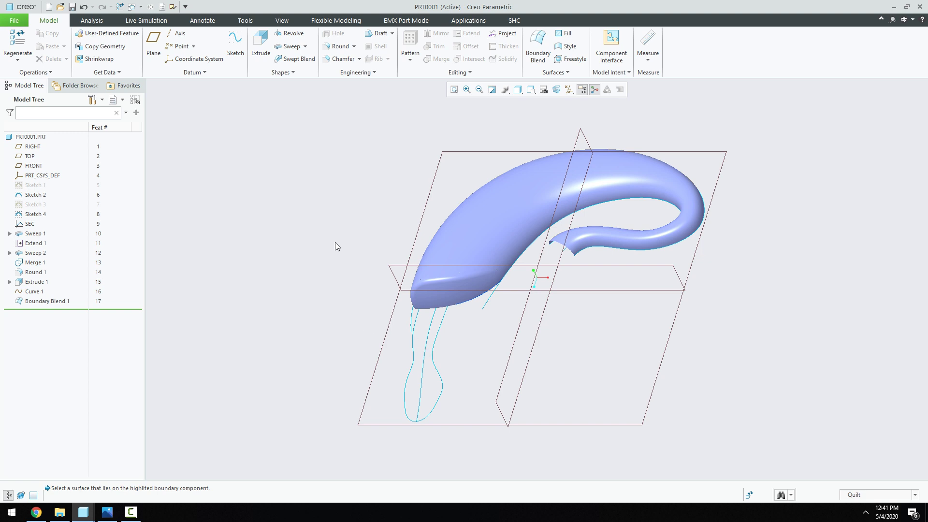
{"action": "left_click", "coordinate": [236, 45]}
{"action": "left_click", "coordinate": [371, 375]}
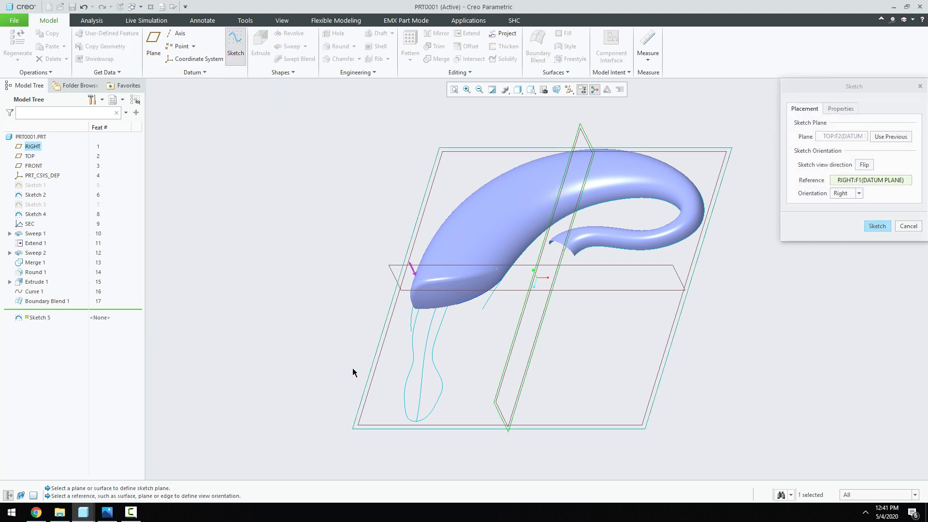
{"action": "left_click", "coordinate": [877, 226]}
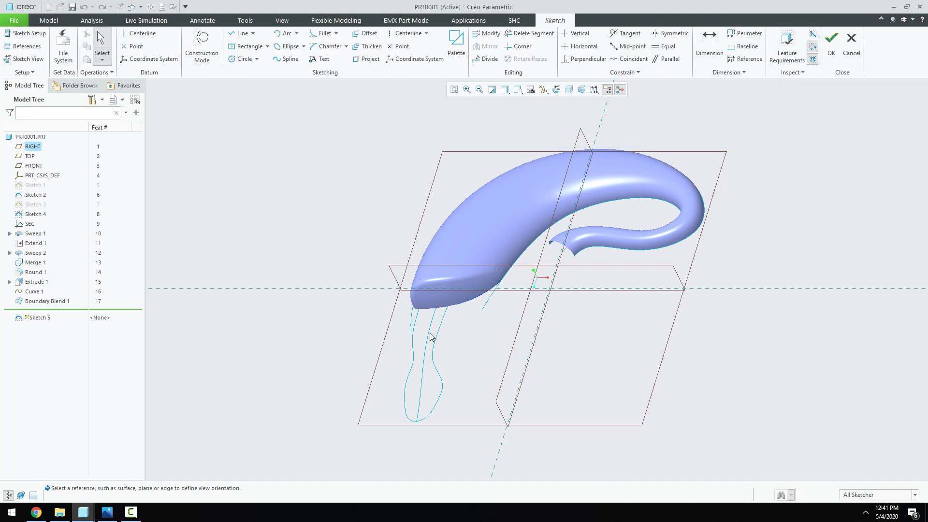
{"action": "scroll", "coordinate": [395, 457], "scroll_direction": "down", "scroll_amount": 5}
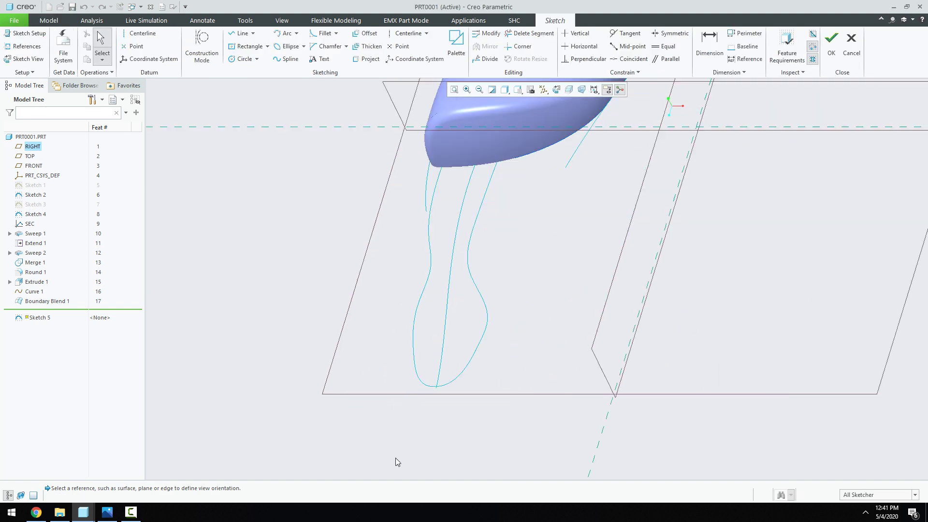
{"action": "mouse_move", "coordinate": [463, 343]}
{"action": "middle_mouse_down"}
{"action": "mouse_move", "coordinate": [491, 315]}
{"action": "mouse_move", "coordinate": [491, 346]}
{"action": "mouse_move", "coordinate": [507, 343]}
{"action": "middle_mouse_up"}
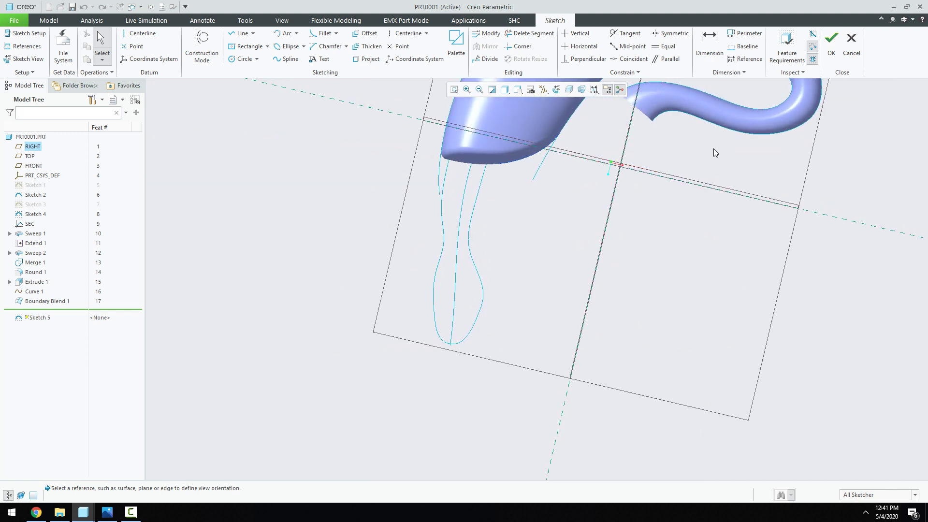
{"action": "left_click", "coordinate": [849, 53]}
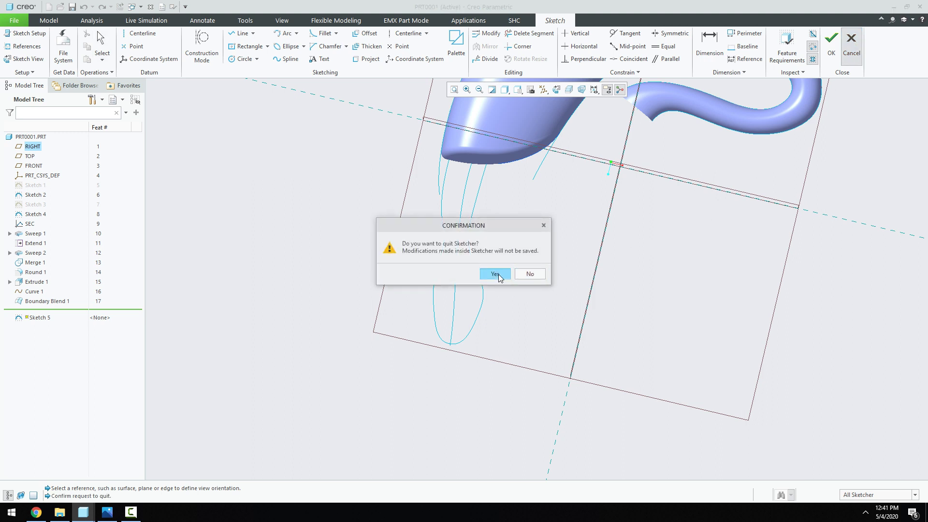
{"action": "left_click", "coordinate": [492, 272]}
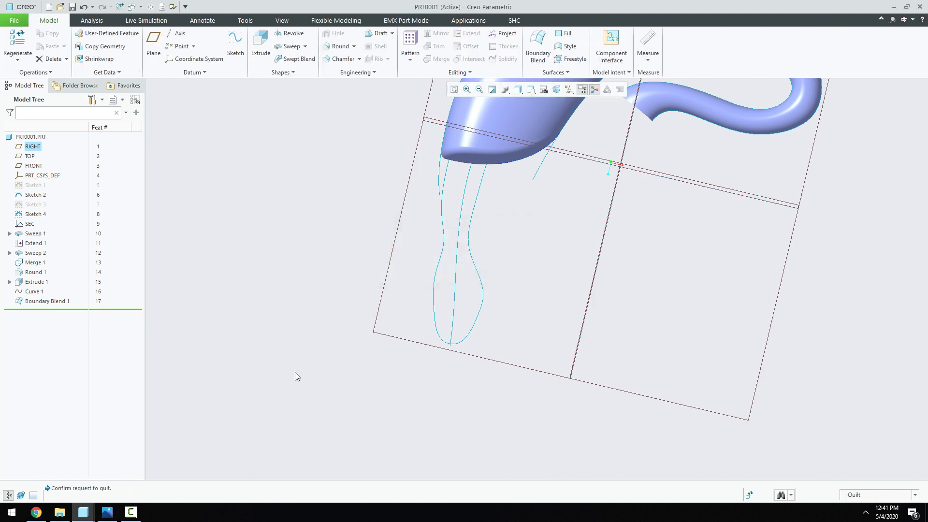
Step: Reopen Sketch 2 and edit its lower spline with the curvature comb and control polygon shown
{"action": "left_click", "coordinate": [36, 195]}
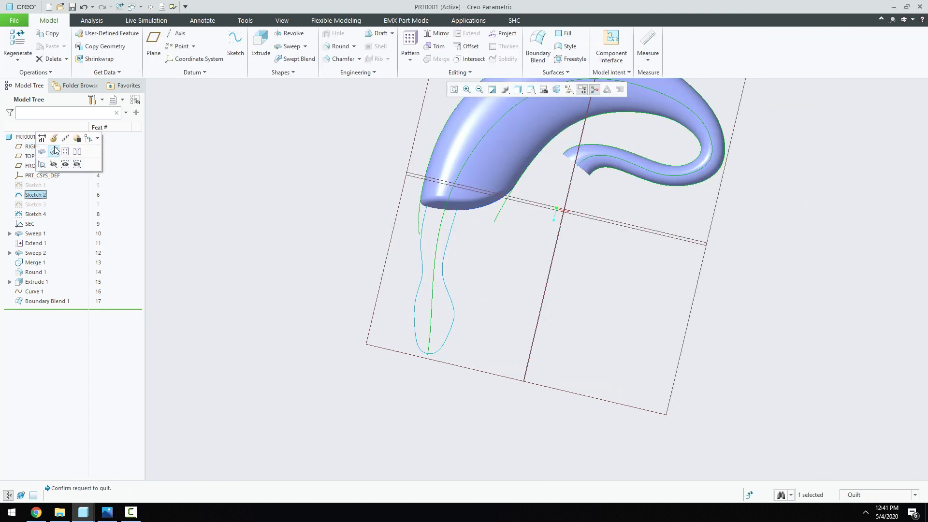
{"action": "left_click", "coordinate": [55, 151]}
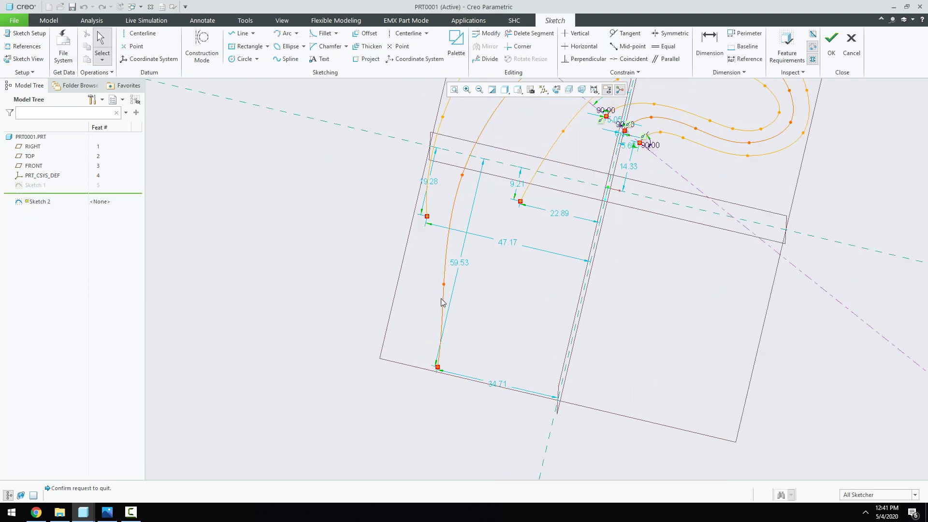
{"action": "double_click", "coordinate": [442, 302]}
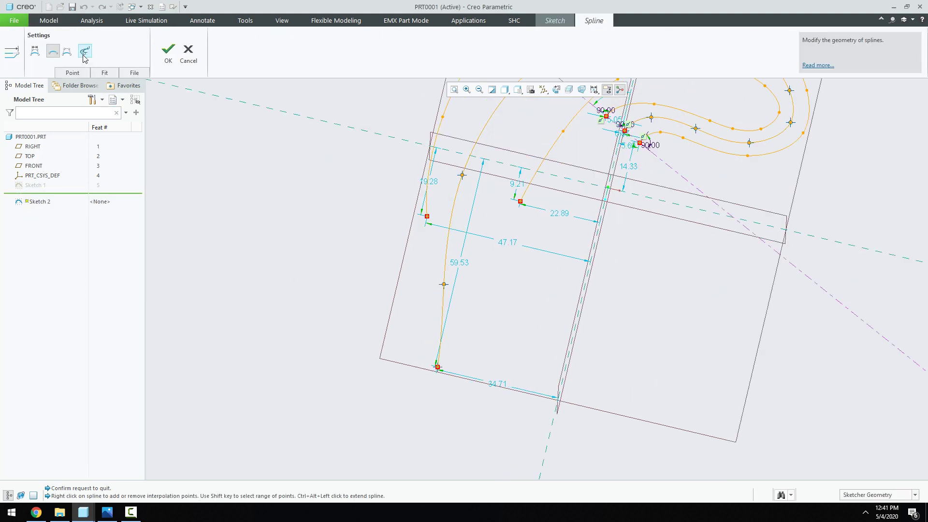
{"action": "left_click", "coordinate": [84, 51]}
{"action": "scroll", "coordinate": [310, 251], "scroll_direction": "up", "scroll_amount": 1}
{"action": "scroll", "coordinate": [311, 251], "scroll_direction": "up", "scroll_amount": 1}
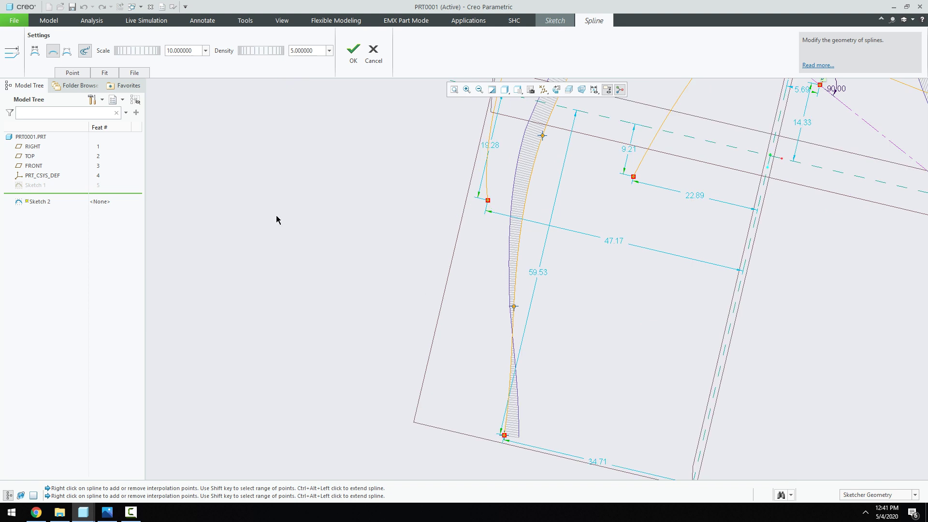
{"action": "left_click", "coordinate": [68, 55]}
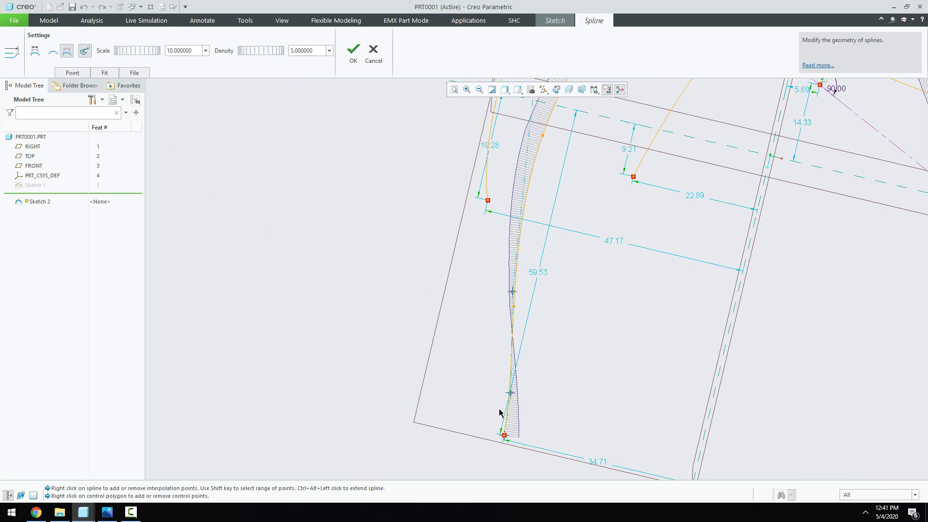
Step: Drag the spline's control points to even its curvature, then accept and finish Sketch 2
{"action": "left_click_drag", "start_coordinate": [512, 397], "coordinate": [507, 398]}
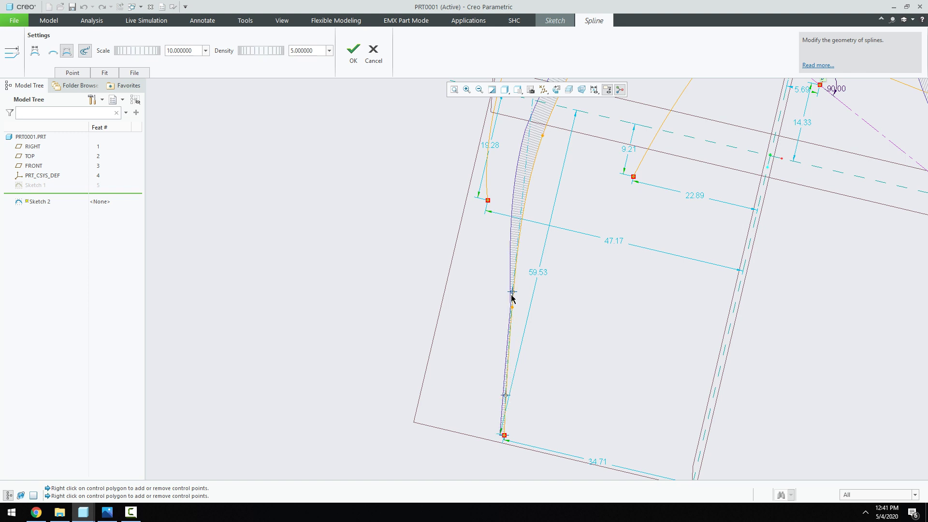
{"action": "left_click_drag", "start_coordinate": [511, 295], "coordinate": [508, 293]}
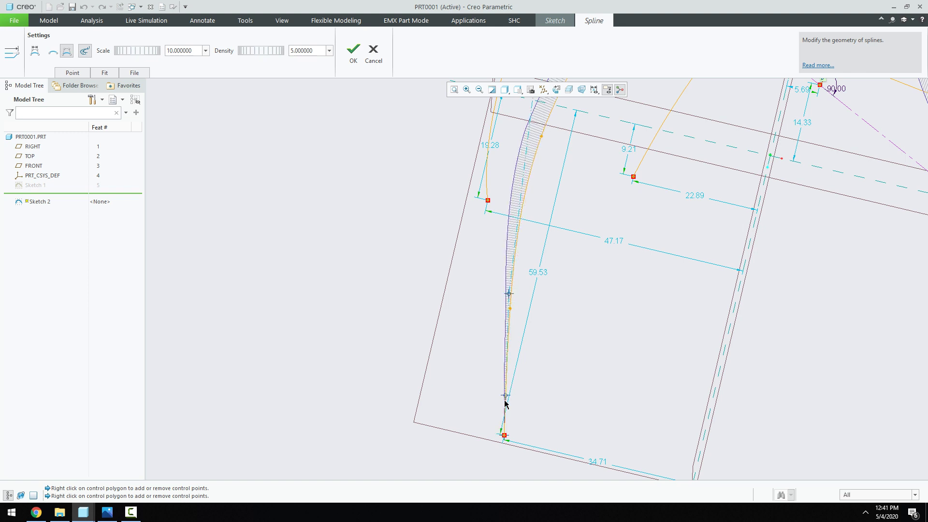
{"action": "left_click_drag", "start_coordinate": [506, 396], "coordinate": [505, 398]}
{"action": "left_click_drag", "start_coordinate": [507, 297], "coordinate": [507, 295]}
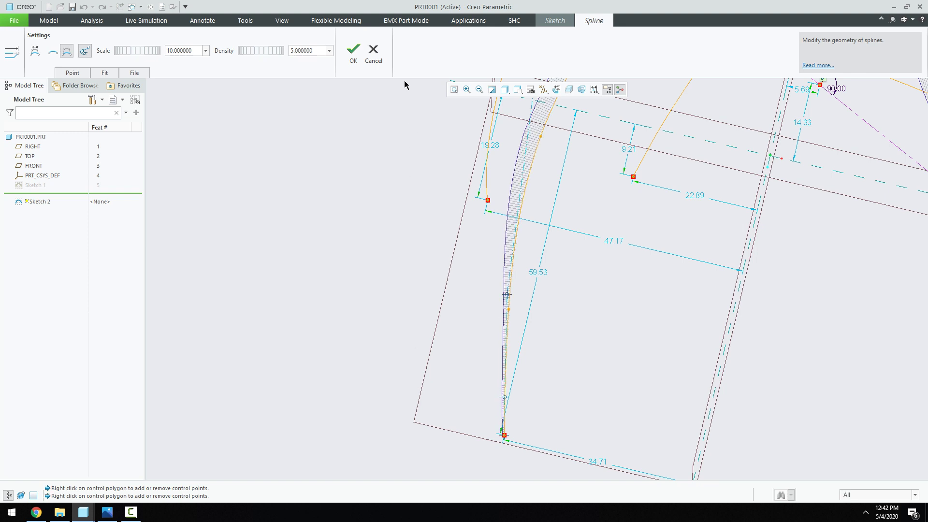
{"action": "left_click", "coordinate": [354, 51]}
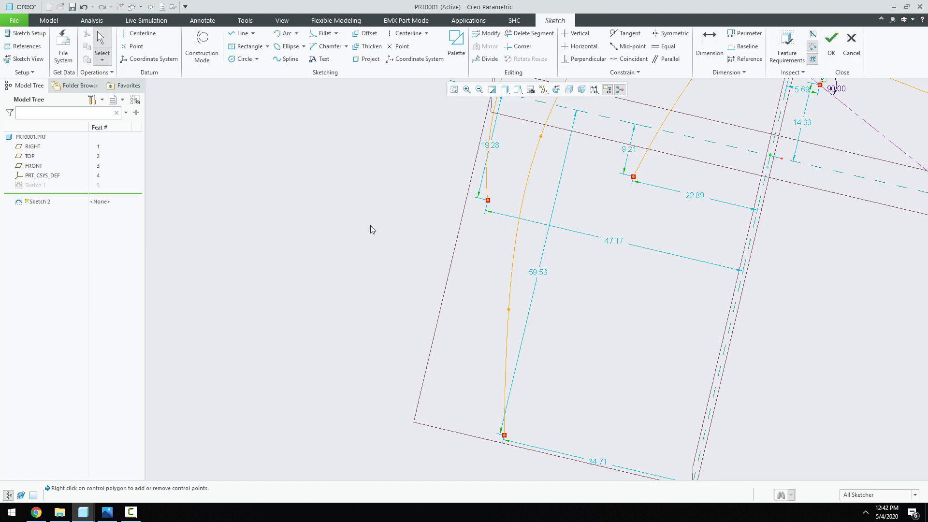
{"action": "left_click", "coordinate": [831, 38]}
{"action": "left_click", "coordinate": [360, 254]}
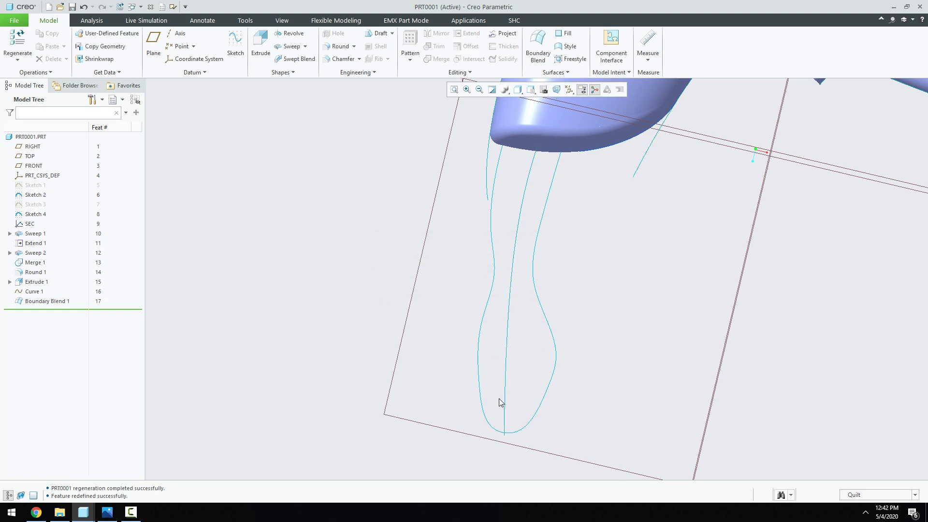
{"action": "scroll", "coordinate": [491, 374], "scroll_direction": "down", "scroll_amount": 5}
{"action": "scroll", "coordinate": [489, 386], "scroll_direction": "up", "scroll_amount": 4}
{"action": "scroll", "coordinate": [382, 343], "scroll_direction": "down", "scroll_amount": 3}
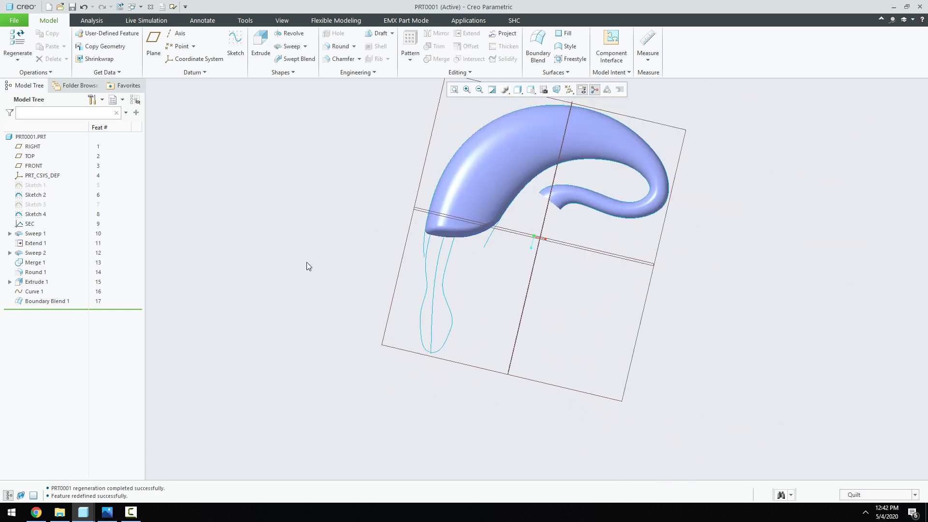
Step: Start a sketch on the TOP datum plane with the Sketch 4 curve as a reference
{"action": "left_click", "coordinate": [236, 44]}
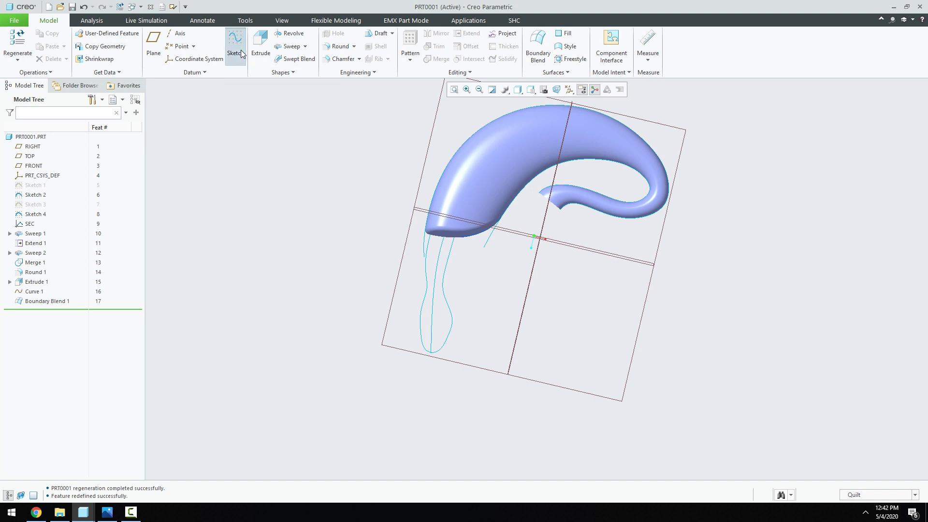
{"action": "left_click", "coordinate": [435, 137]}
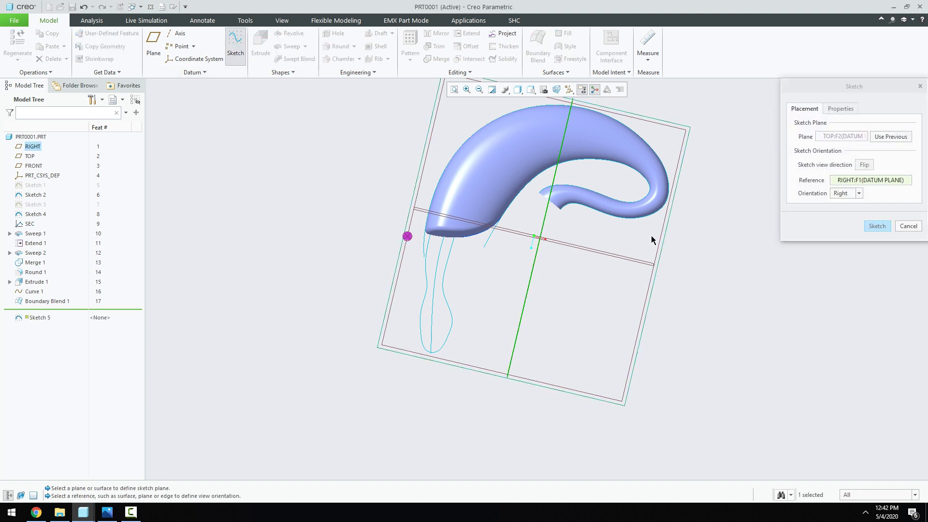
{"action": "left_click", "coordinate": [876, 227]}
{"action": "left_click", "coordinate": [23, 46]}
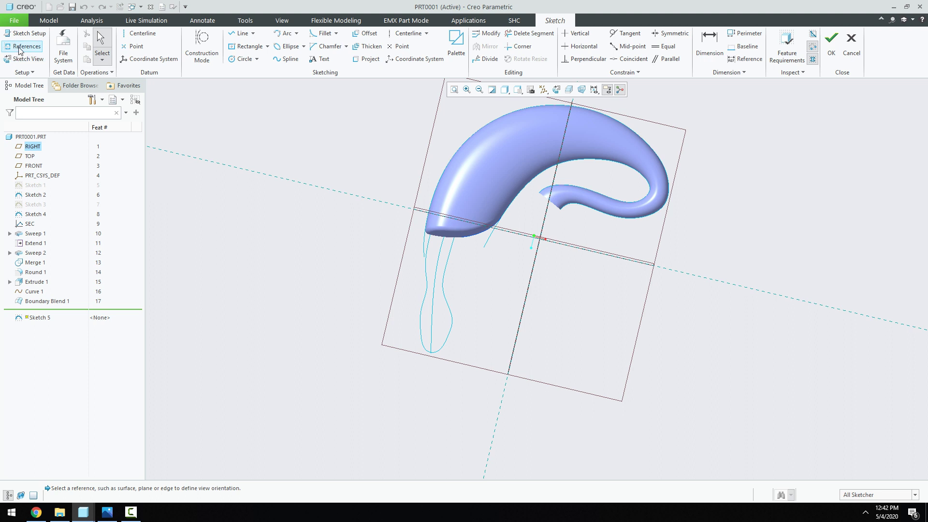
{"action": "left_click", "coordinate": [421, 344]}
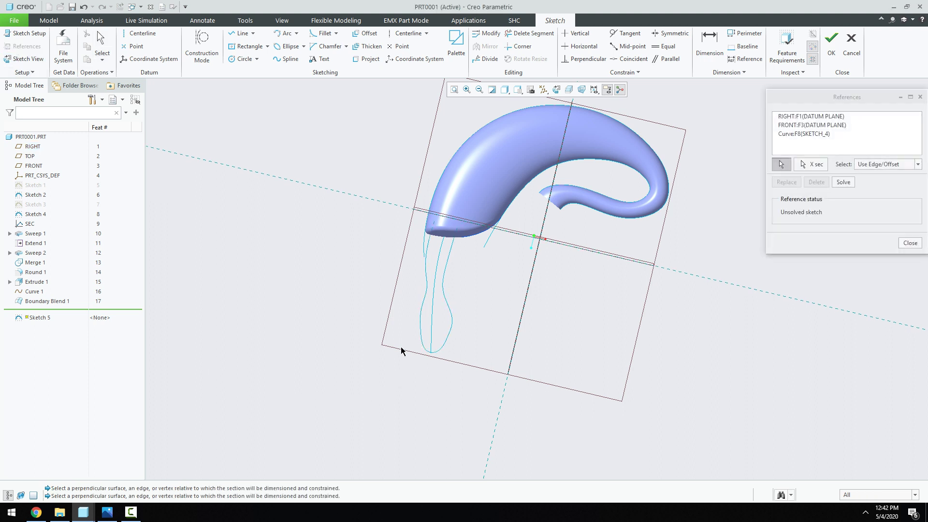
{"action": "left_click", "coordinate": [25, 58]}
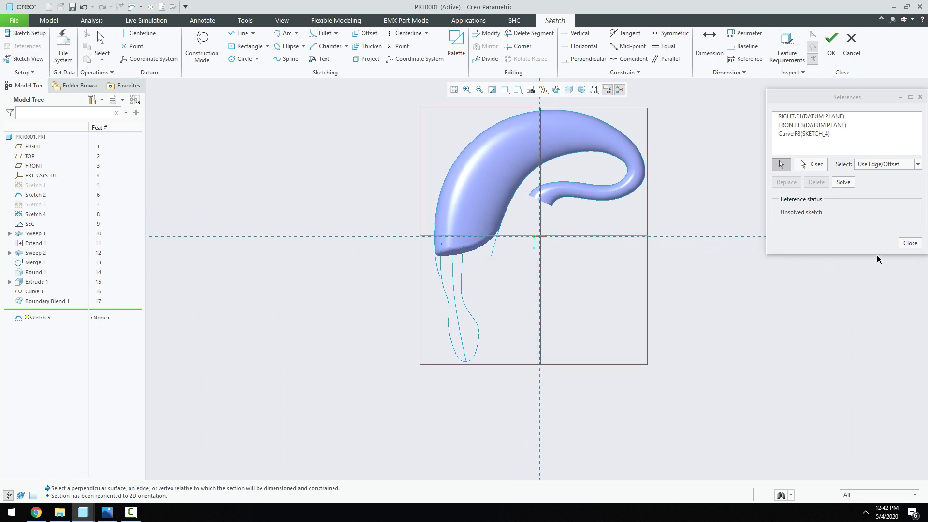
{"action": "left_click", "coordinate": [910, 243]}
Step: Draw a horizontal centerline above the origin
{"action": "left_click", "coordinate": [407, 33]}
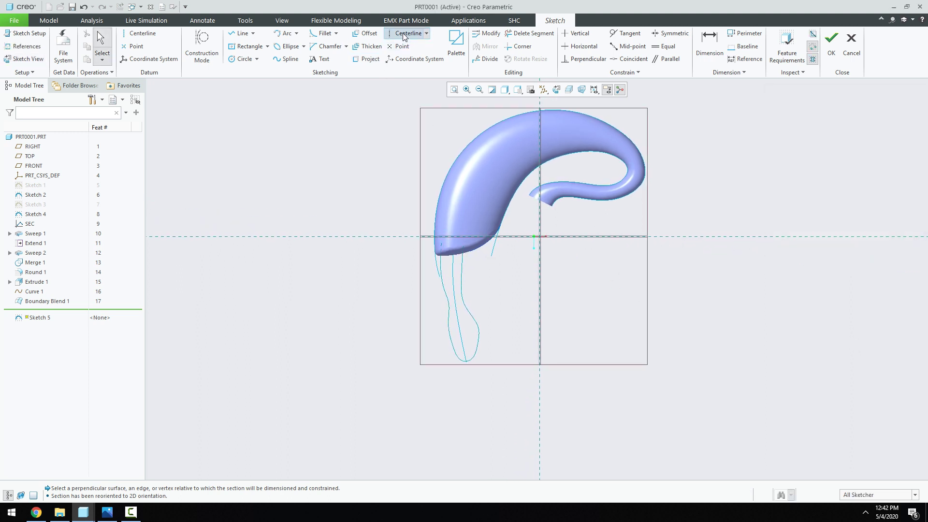
{"action": "left_click", "coordinate": [394, 210]}
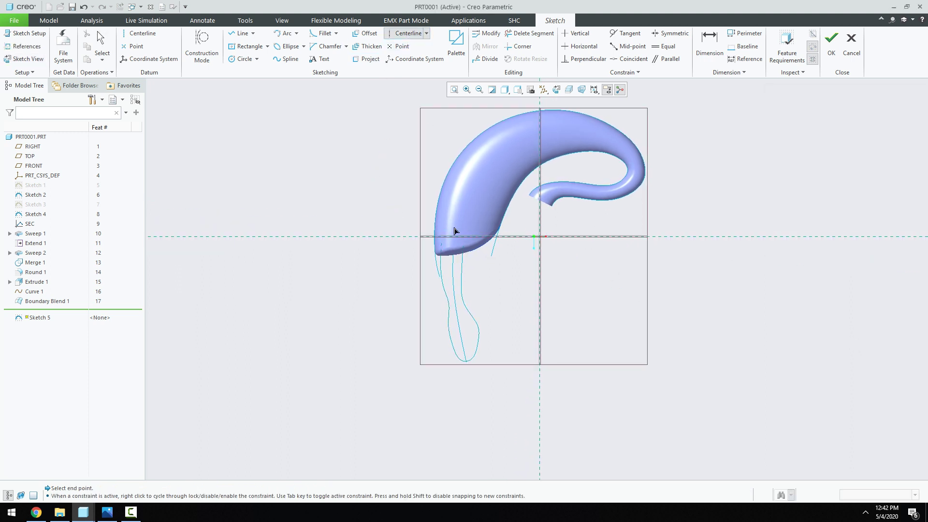
{"action": "left_click", "coordinate": [592, 214]}
{"action": "middle_click", "coordinate": [590, 223]}
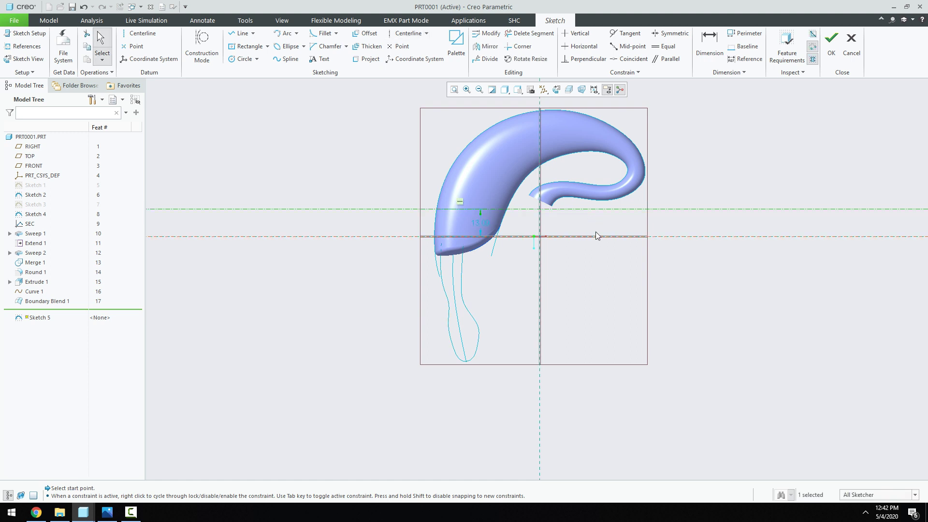
Step: Project the straight edge inside the lower loop into the sketch
{"action": "left_click", "coordinate": [527, 33]}
{"action": "scroll", "coordinate": [448, 380], "scroll_direction": "up", "scroll_amount": 2}
{"action": "scroll", "coordinate": [448, 380], "scroll_direction": "up", "scroll_amount": 2}
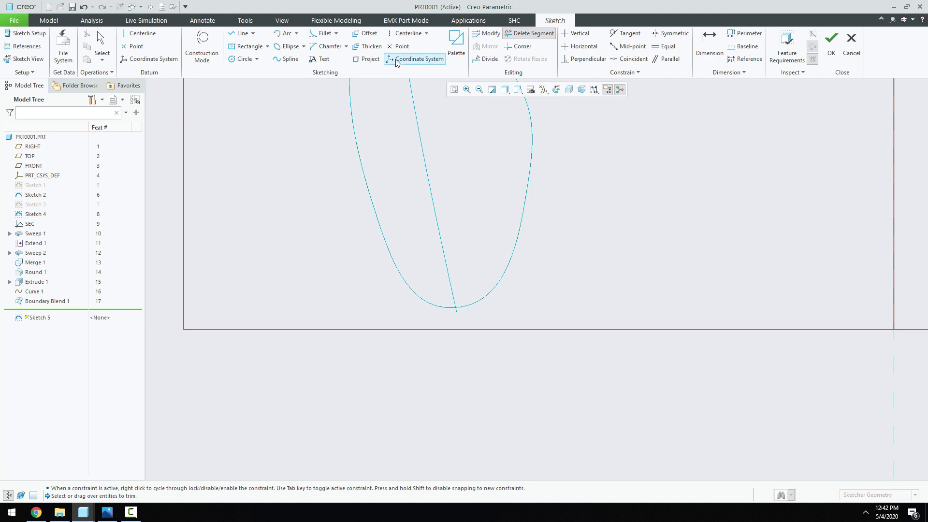
{"action": "left_click", "coordinate": [366, 59]}
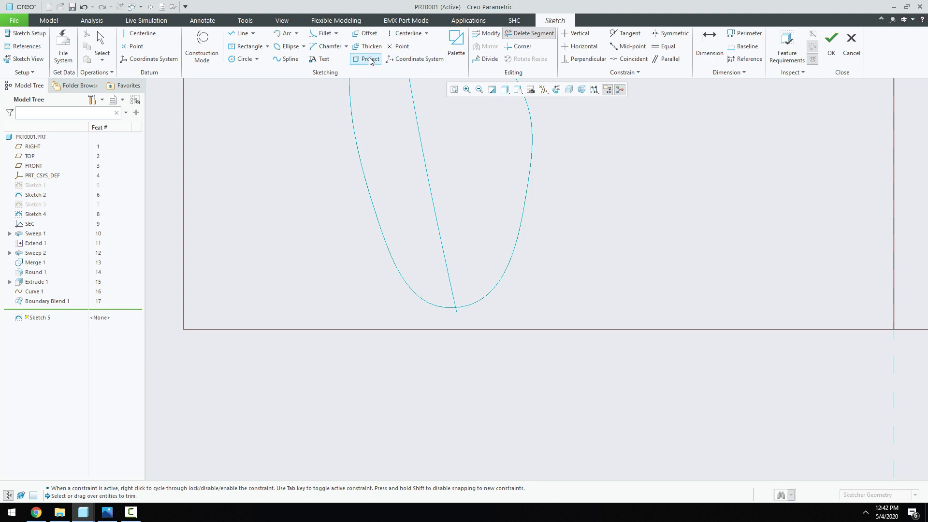
{"action": "left_click", "coordinate": [440, 230]}
{"action": "scroll", "coordinate": [399, 383], "scroll_direction": "down", "scroll_amount": 3}
{"action": "middle_click", "coordinate": [498, 278]}
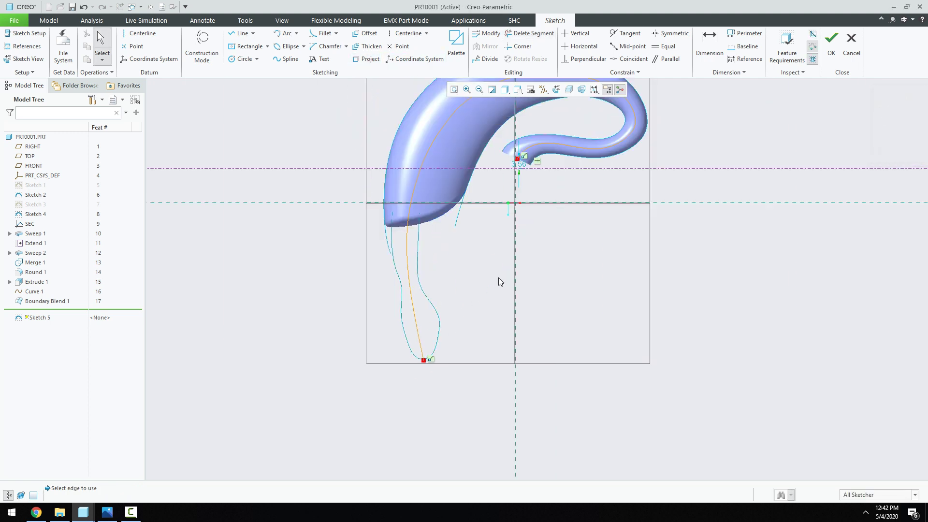
Step: Trim the projected curve beyond the centerline and finish Sketch 5
{"action": "left_click", "coordinate": [523, 36]}
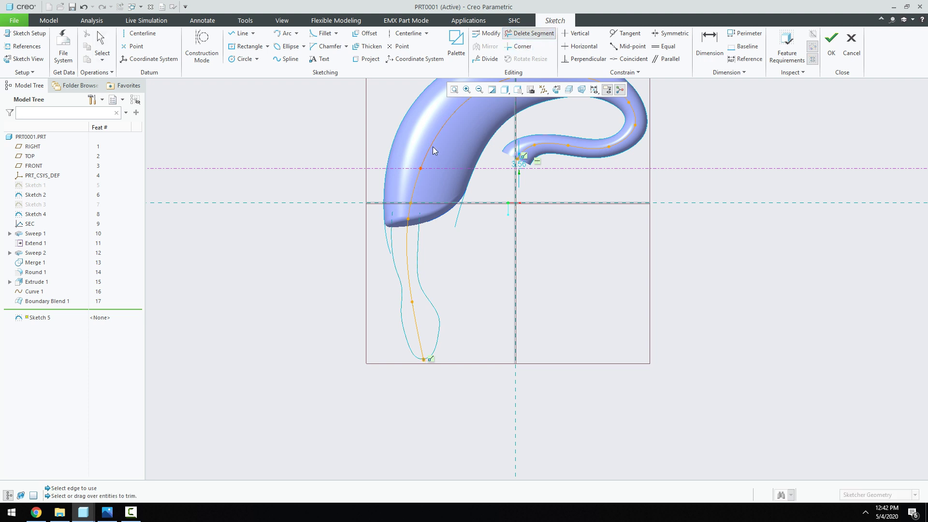
{"action": "left_click", "coordinate": [433, 146]}
{"action": "scroll", "coordinate": [423, 369], "scroll_direction": "down", "scroll_amount": 2}
{"action": "scroll", "coordinate": [374, 322], "scroll_direction": "down", "scroll_amount": 3}
{"action": "scroll", "coordinate": [450, 319], "scroll_direction": "down", "scroll_amount": 2}
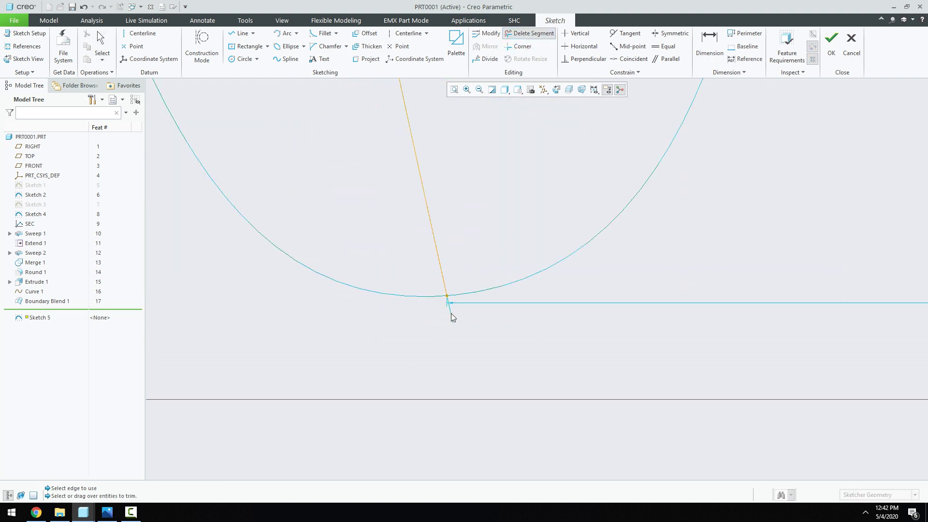
{"action": "scroll", "coordinate": [489, 364], "scroll_direction": "up", "scroll_amount": 2}
{"action": "scroll", "coordinate": [489, 364], "scroll_direction": "up", "scroll_amount": 2}
{"action": "scroll", "coordinate": [489, 365], "scroll_direction": "up", "scroll_amount": 3}
{"action": "middle_click", "coordinate": [535, 304]}
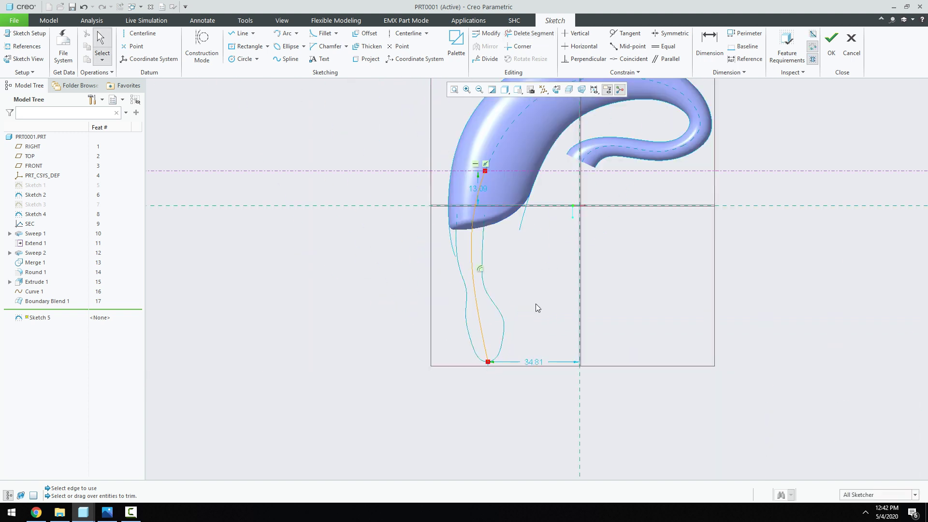
{"action": "left_click", "coordinate": [831, 43]}
{"action": "mouse_move", "coordinate": [605, 242]}
{"action": "middle_mouse_down"}
{"action": "mouse_move", "coordinate": [596, 200]}
{"action": "mouse_move", "coordinate": [571, 238]}
{"action": "middle_mouse_up"}
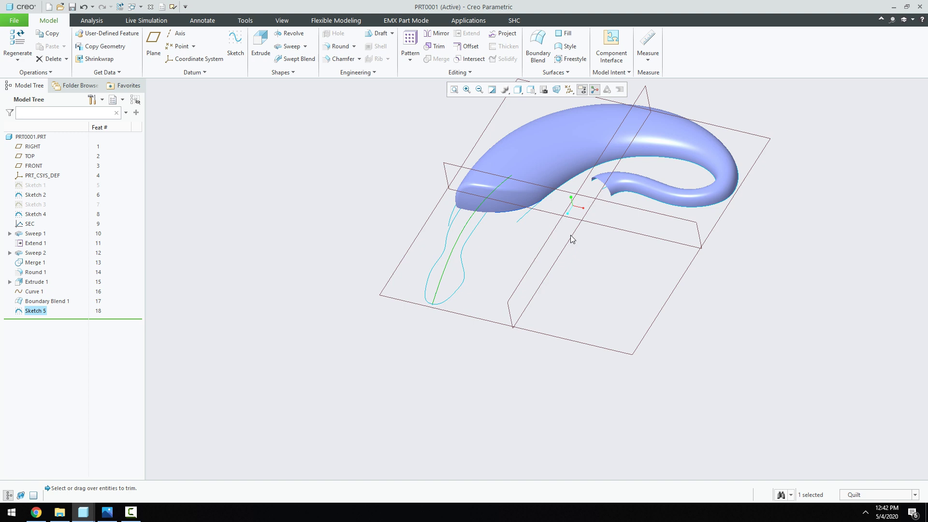
Step: Start a new sketch on the RIGHT datum plane
{"action": "left_click", "coordinate": [362, 402]}
{"action": "middle_click_drag", "start_coordinate": [382, 383], "coordinate": [362, 382]}
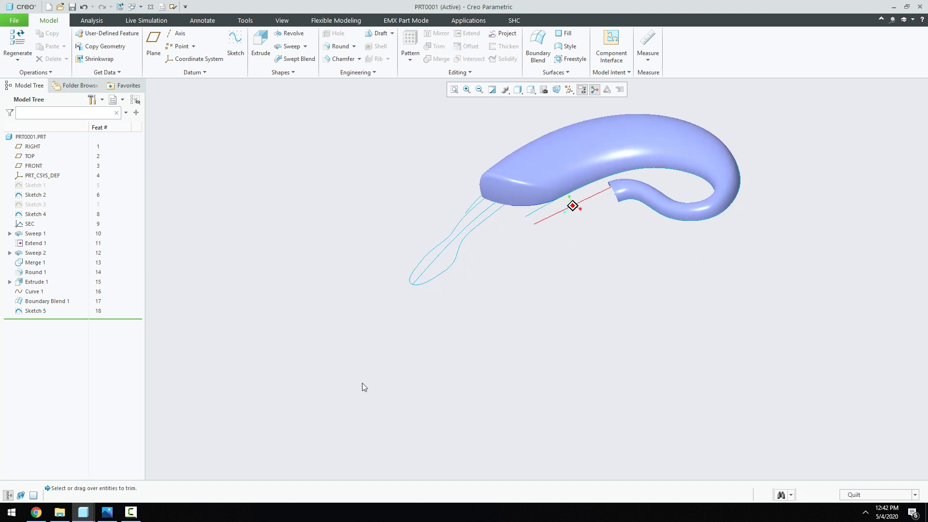
{"action": "left_click", "coordinate": [235, 46]}
{"action": "left_click", "coordinate": [494, 261]}
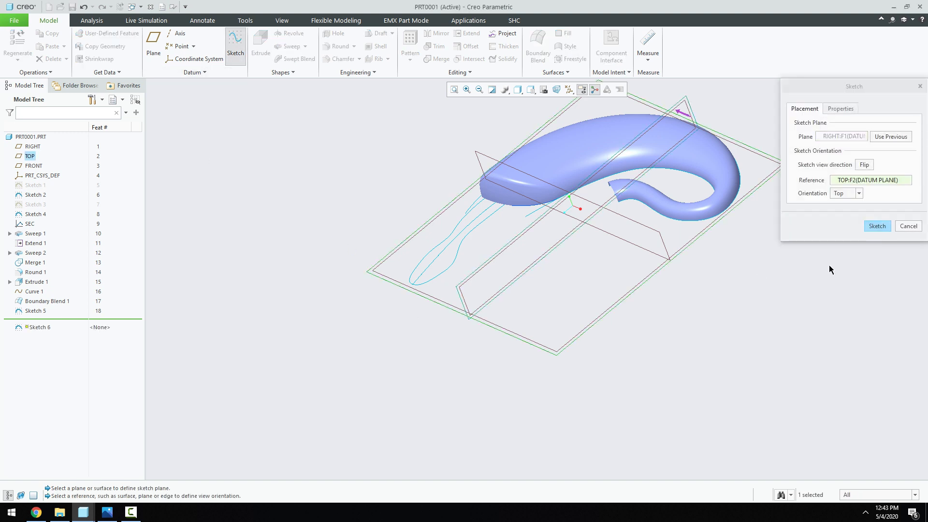
{"action": "left_click", "coordinate": [877, 226]}
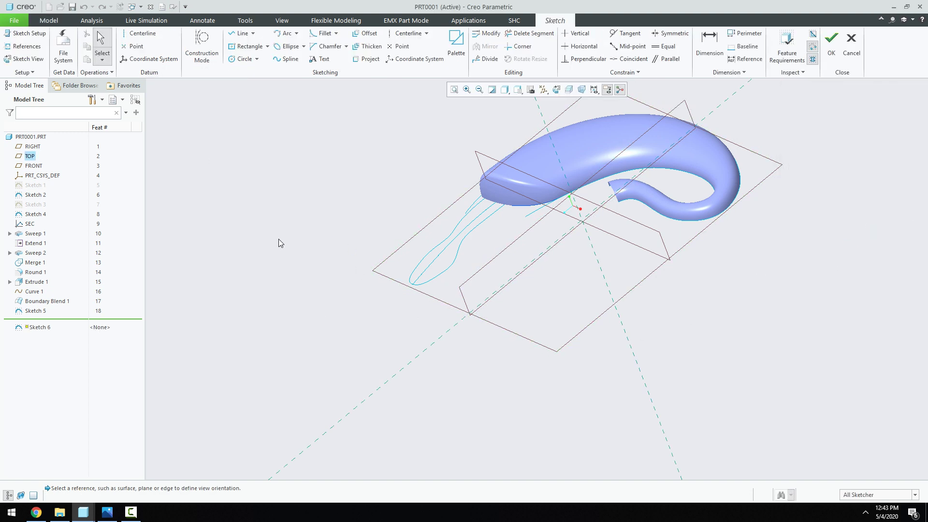
Step: Add the Sketch 5 curve's end points as sketch references
{"action": "left_click", "coordinate": [26, 45]}
{"action": "scroll", "coordinate": [366, 341], "scroll_direction": "up", "scroll_amount": 2}
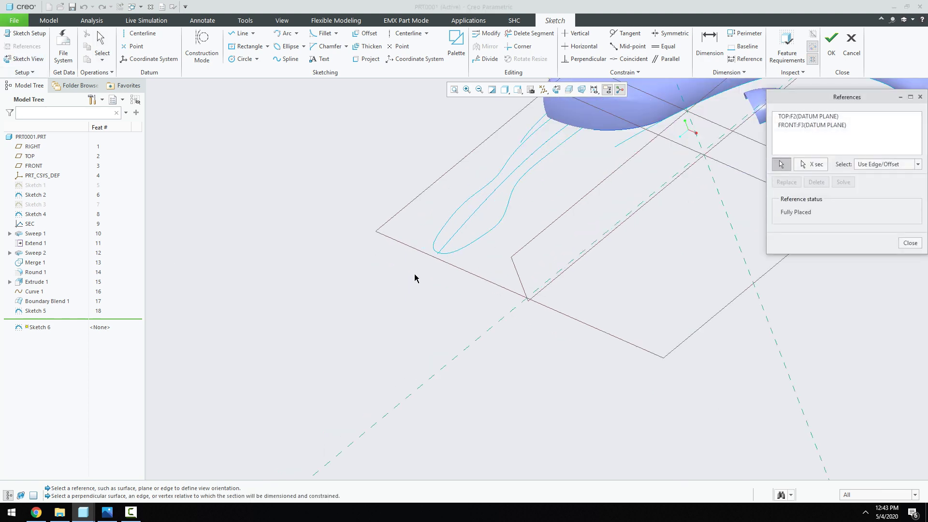
{"action": "scroll", "coordinate": [438, 257], "scroll_direction": "up", "scroll_amount": 3}
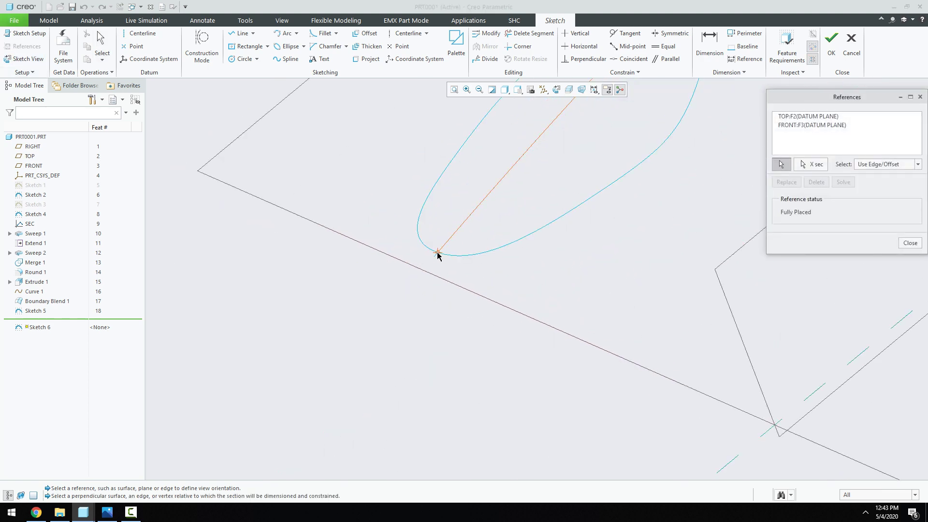
{"action": "left_click", "coordinate": [437, 255]}
{"action": "key", "text": "ctrl+d"}
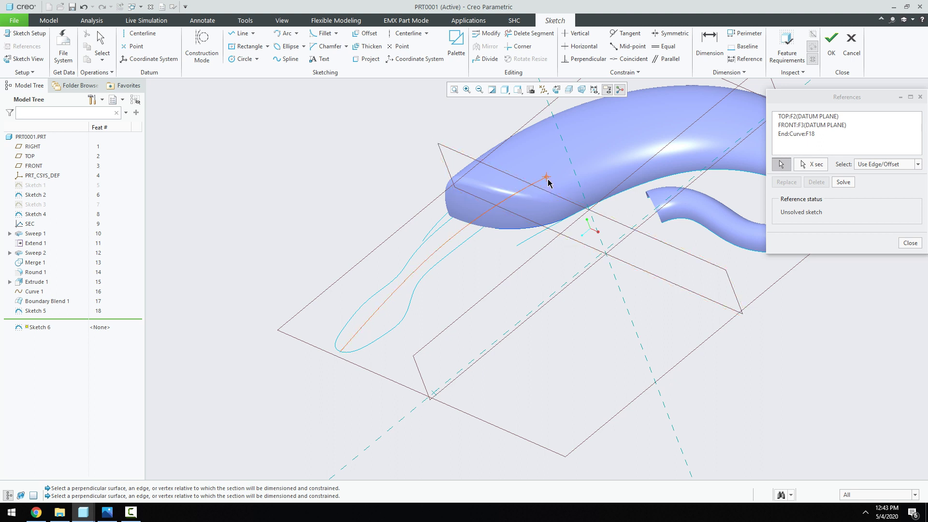
{"action": "left_click", "coordinate": [910, 243]}
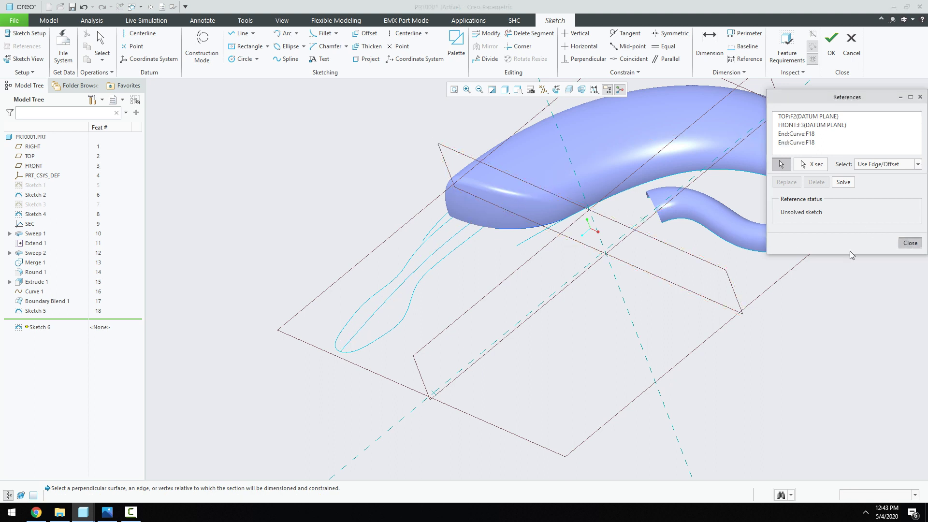
Step: Draw two parallel centerlines through the Sketch 5 curve's upper and lower ends
{"action": "left_click", "coordinate": [407, 33]}
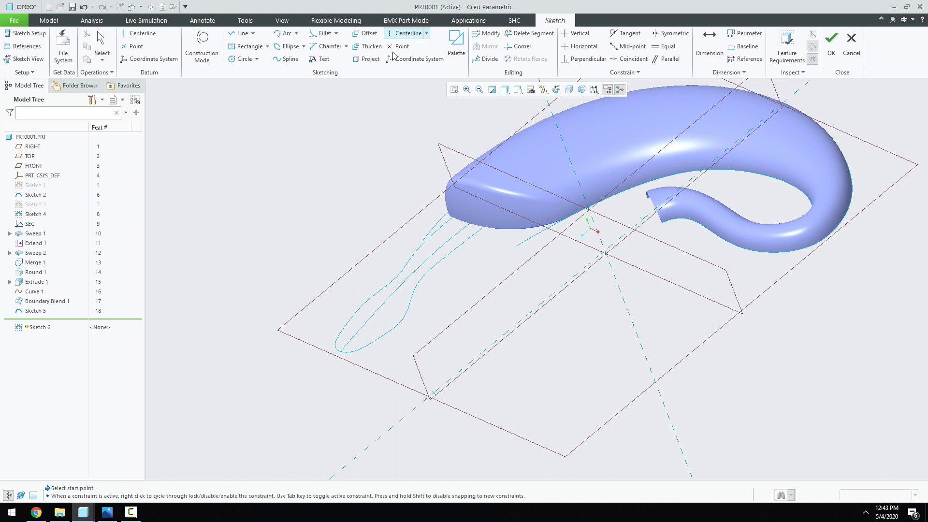
{"action": "left_click", "coordinate": [641, 212]}
{"action": "left_click", "coordinate": [435, 393]}
{"action": "left_click", "coordinate": [429, 382]}
{"action": "middle_click", "coordinate": [460, 359]}
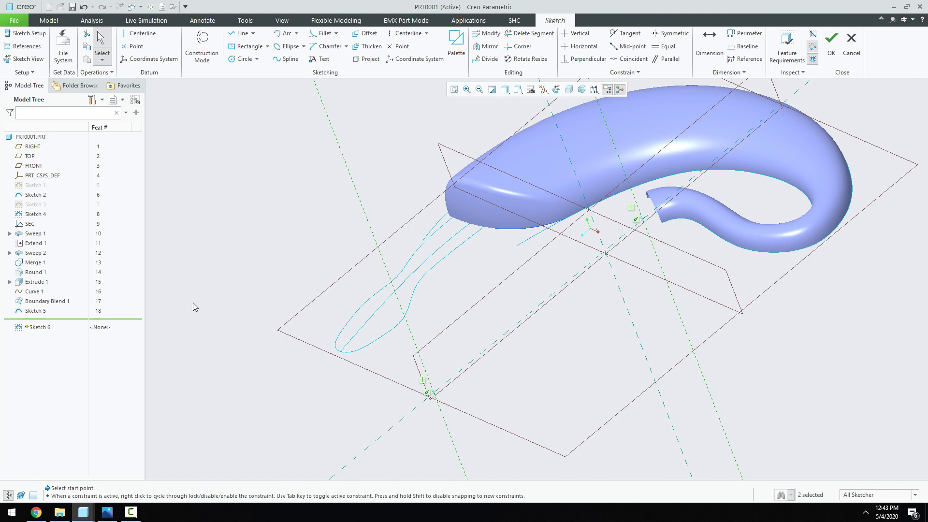
{"action": "left_click", "coordinate": [28, 58]}
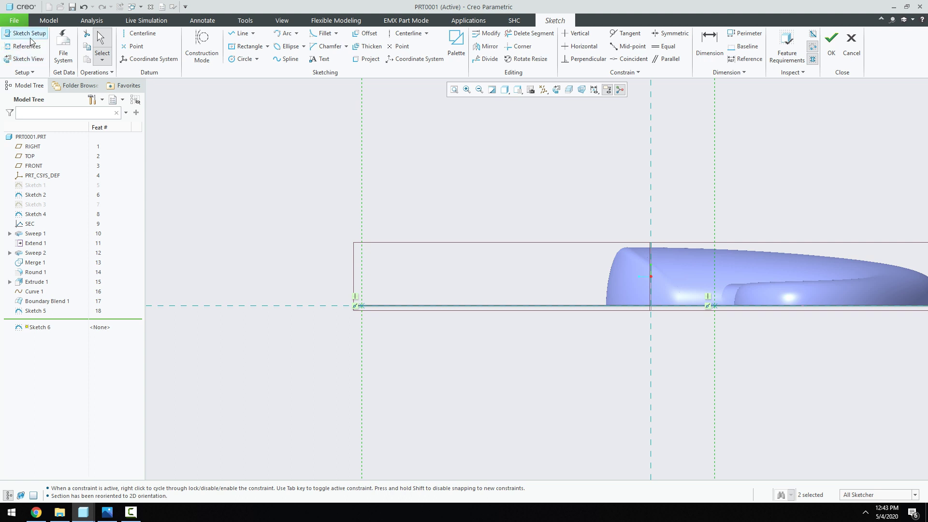
Step: Change the sketch's reference orientation to Bottom
{"action": "left_click", "coordinate": [27, 33]}
{"action": "left_click", "coordinate": [837, 196]}
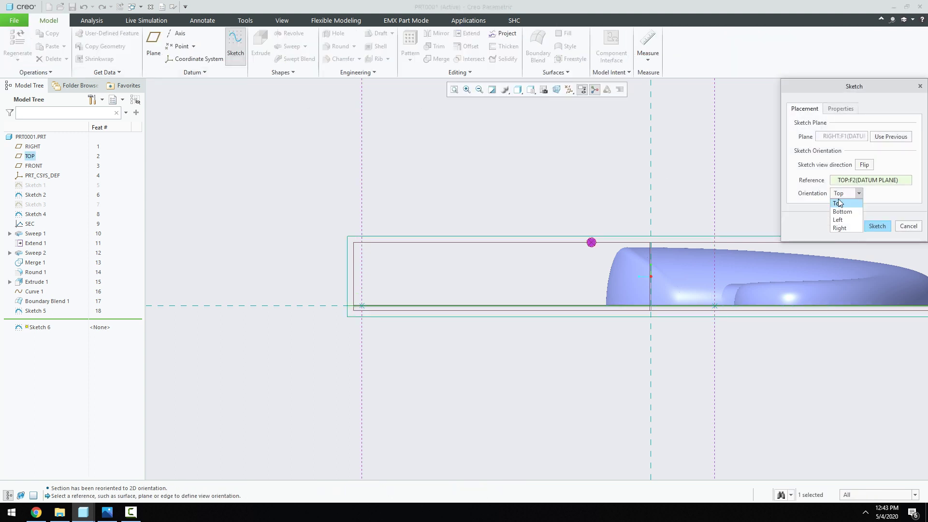
{"action": "left_click", "coordinate": [843, 209]}
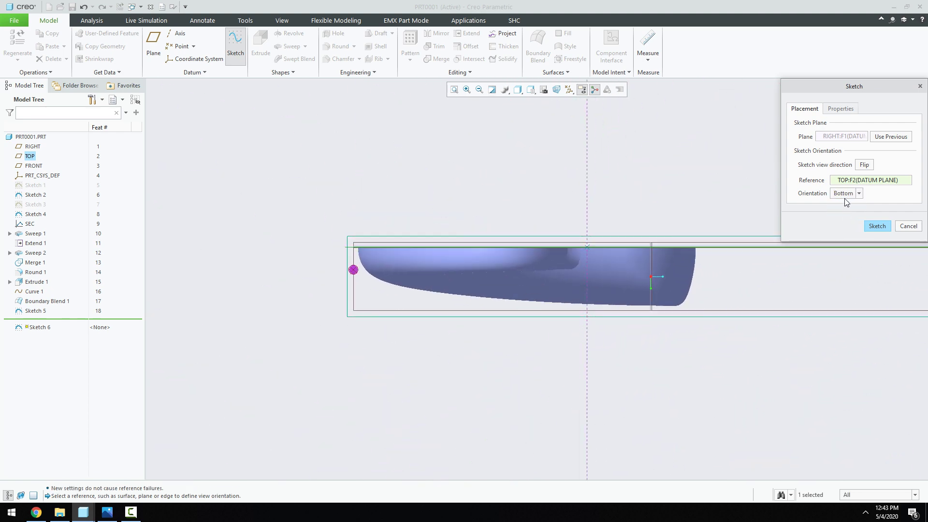
{"action": "left_click", "coordinate": [846, 194]}
{"action": "left_click", "coordinate": [842, 205]}
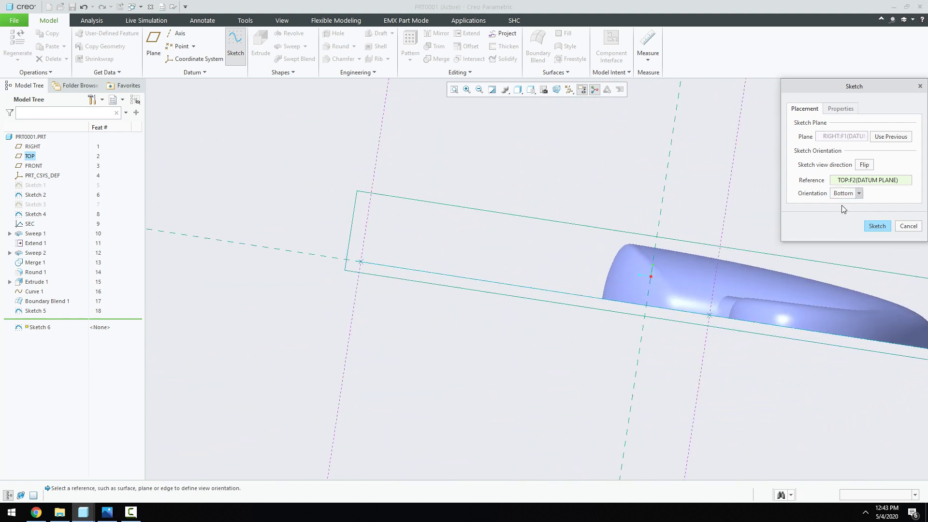
{"action": "left_click", "coordinate": [877, 226]}
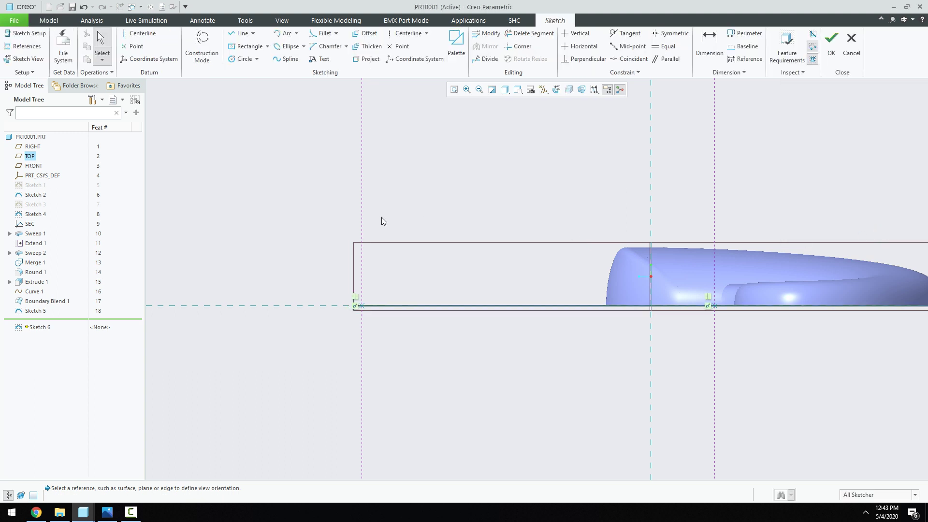
Step: Draw a five-point spline from the base line's left end toward the right
{"action": "left_click", "coordinate": [280, 60]}
{"action": "left_click", "coordinate": [362, 305]}
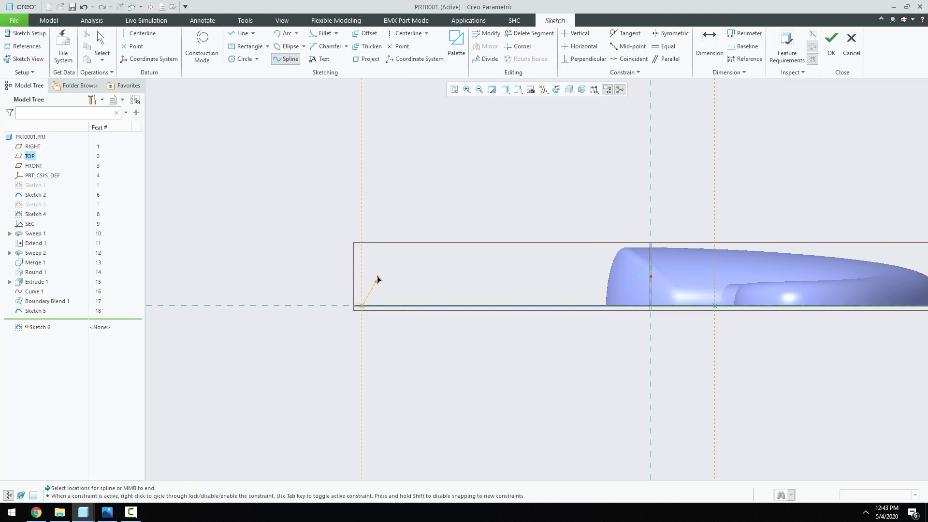
{"action": "left_click", "coordinate": [374, 267]}
{"action": "left_click", "coordinate": [515, 278]}
{"action": "left_click", "coordinate": [667, 262]}
{"action": "left_click", "coordinate": [715, 263]}
{"action": "middle_click", "coordinate": [711, 263]}
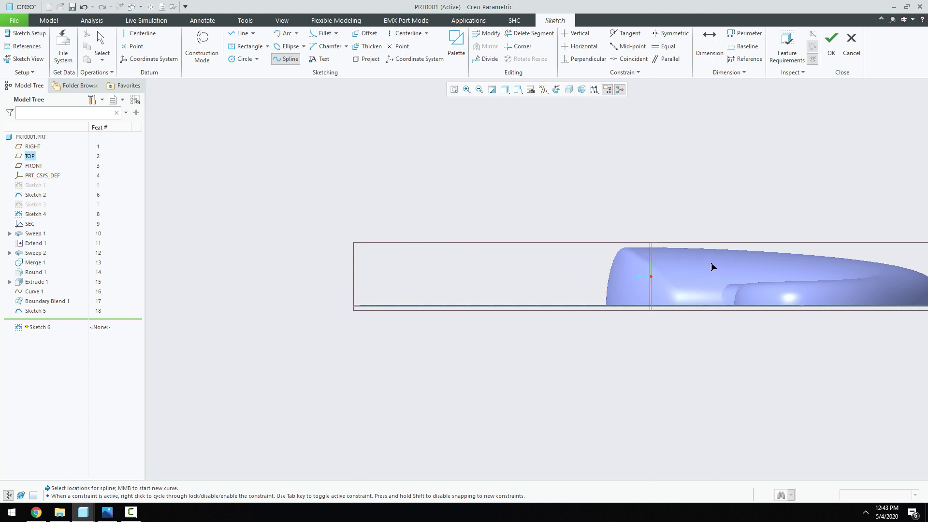
{"action": "middle_click", "coordinate": [710, 348]}
Step: Set the spline's right-end height to 8.00 and its start angle to 90°
{"action": "double_click", "coordinate": [721, 286]}
{"action": "type", "text": "8.7821063383182"}
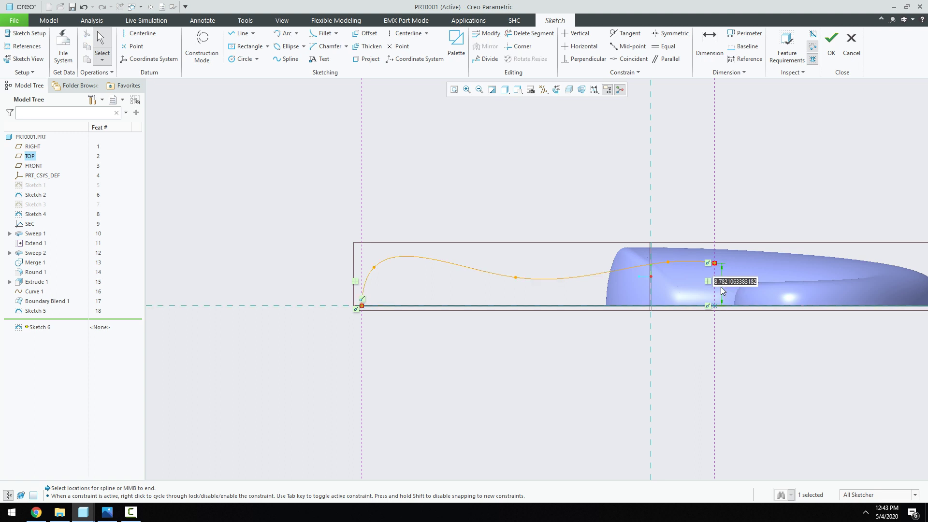
{"action": "key", "text": "Return"}
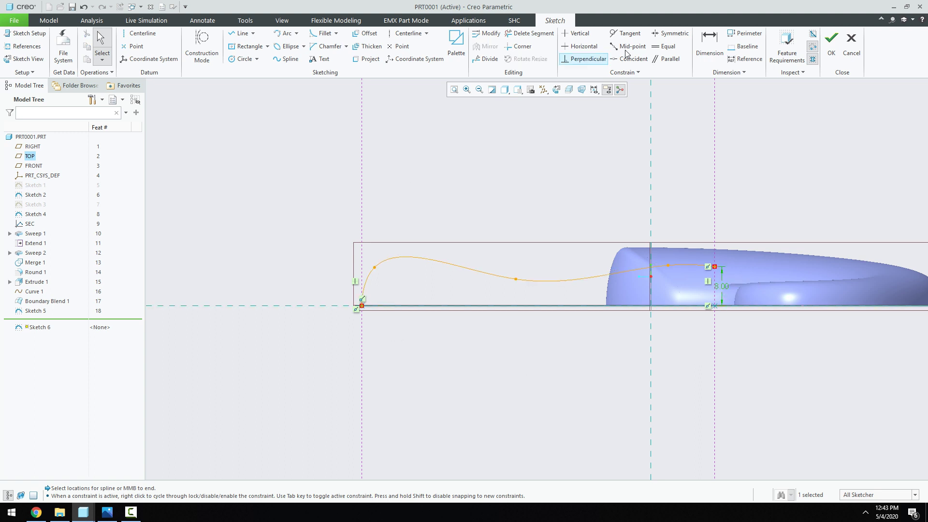
{"action": "left_click", "coordinate": [709, 42]}
{"action": "scroll", "coordinate": [332, 343], "scroll_direction": "down", "scroll_amount": 2}
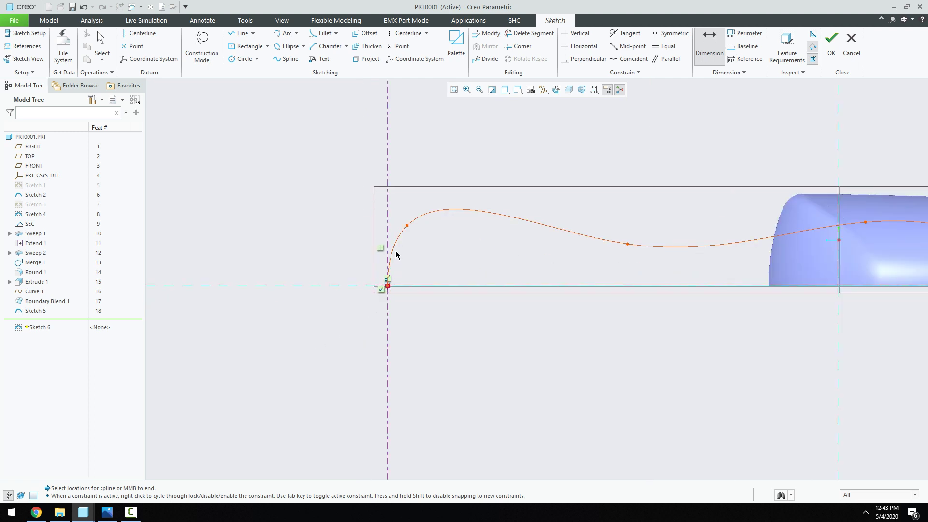
{"action": "middle_click", "coordinate": [331, 261]}
{"action": "type", "text": "0"}
{"action": "key", "text": "Return"}
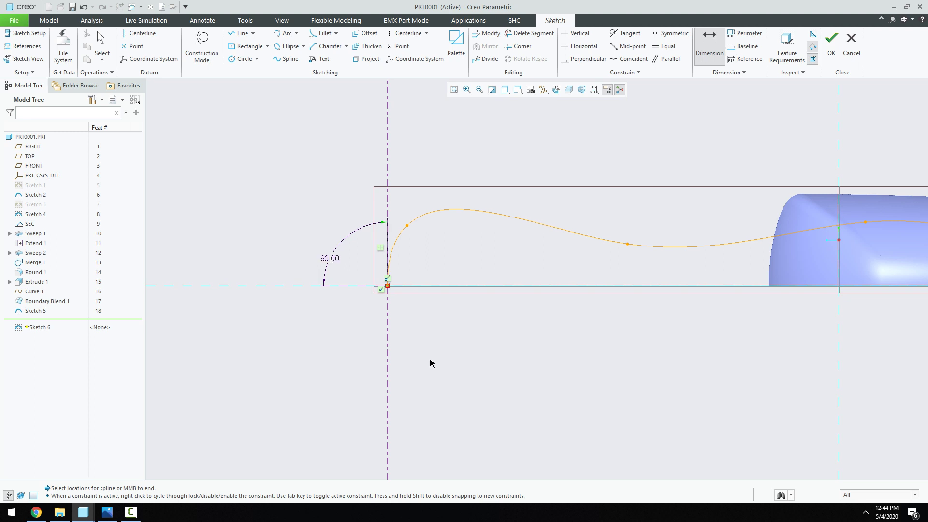
{"action": "middle_click", "coordinate": [506, 376]}
{"action": "scroll", "coordinate": [399, 327], "scroll_direction": "down", "scroll_amount": 3}
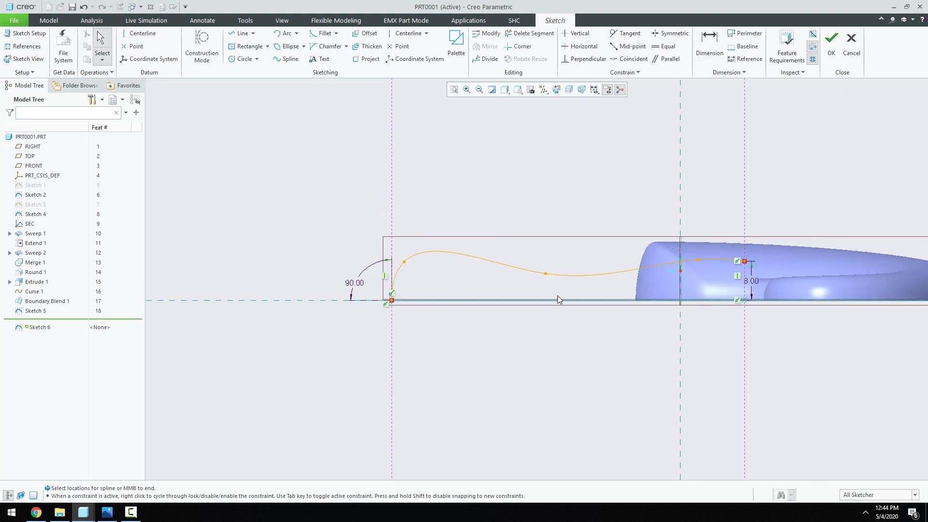
Step: Smooth the spline by dragging its control points with the curvature comb displayed
{"action": "double_click", "coordinate": [542, 276]}
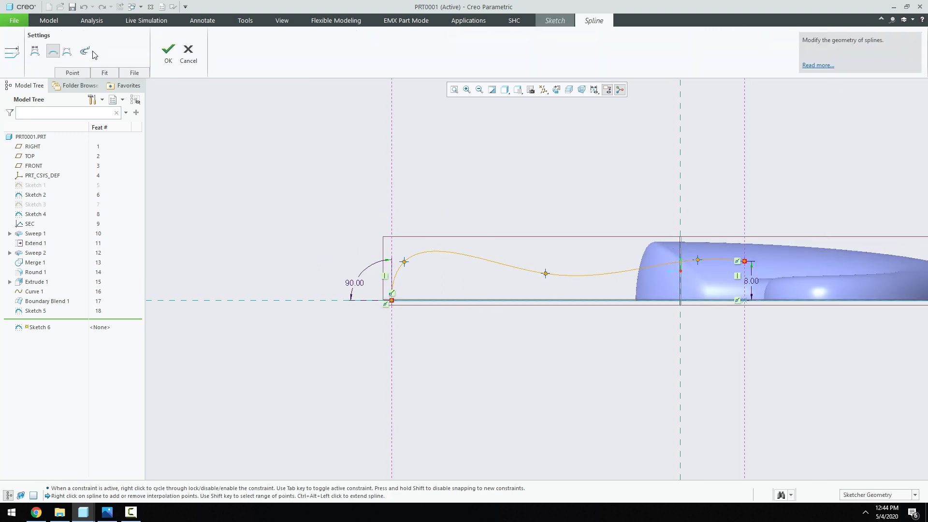
{"action": "left_click", "coordinate": [85, 51]}
{"action": "left_click", "coordinate": [66, 52]}
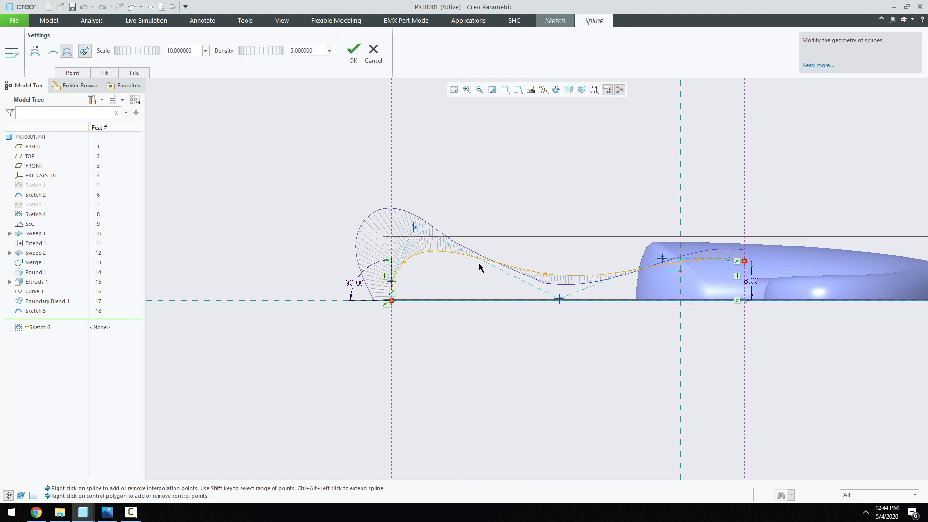
{"action": "left_click_drag", "start_coordinate": [558, 300], "coordinate": [560, 275]}
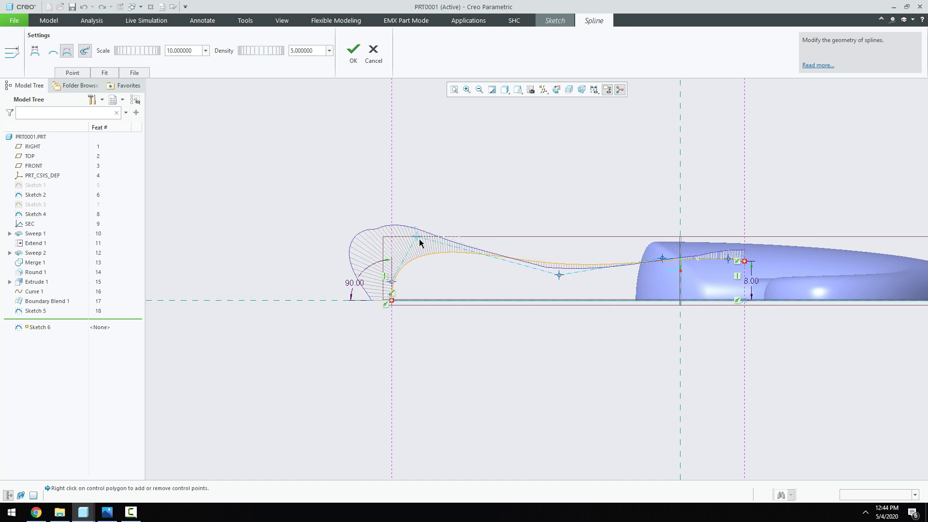
{"action": "mouse_move", "coordinate": [414, 227]}
{"action": "left_mouse_down"}
{"action": "mouse_move", "coordinate": [418, 252]}
{"action": "mouse_move", "coordinate": [409, 252]}
{"action": "left_mouse_up"}
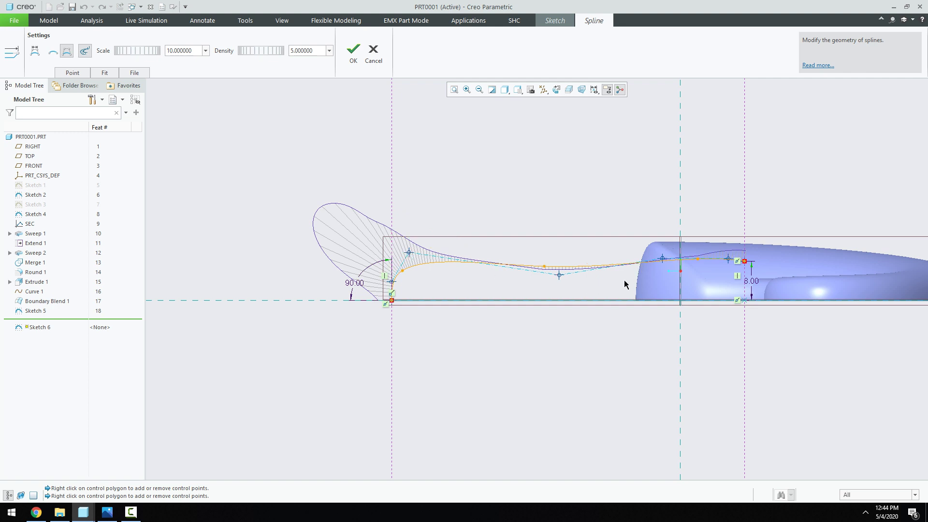
{"action": "scroll", "coordinate": [653, 271], "scroll_direction": "up", "scroll_amount": 2}
{"action": "left_click_drag", "start_coordinate": [670, 255], "coordinate": [666, 253]}
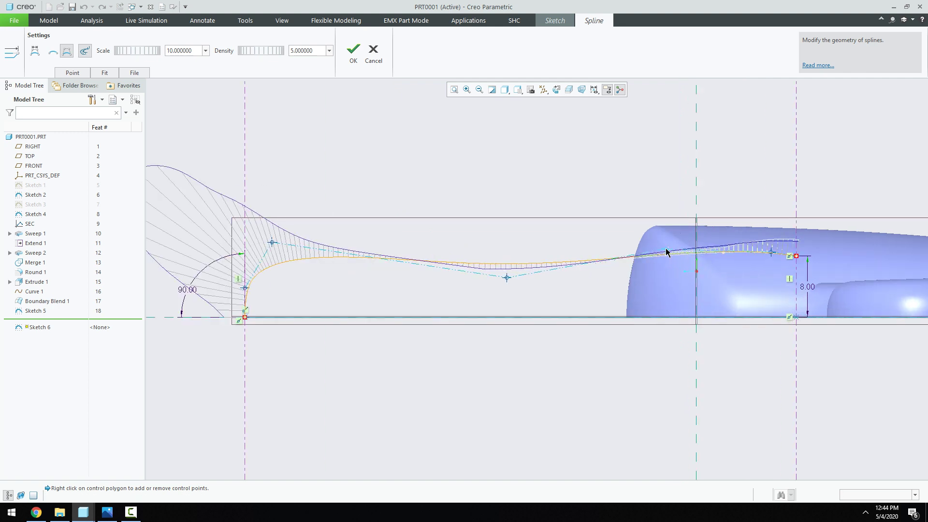
{"action": "left_click_drag", "start_coordinate": [666, 251], "coordinate": [667, 251]}
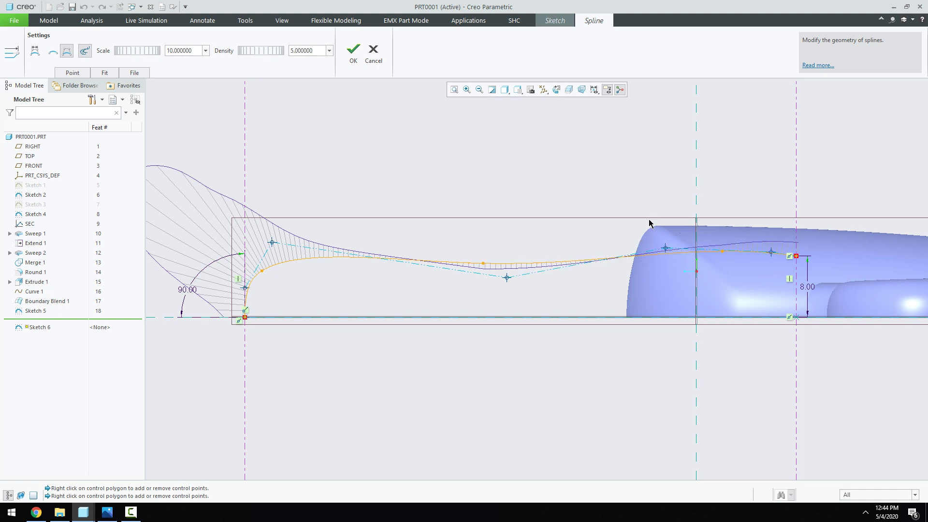
Step: Accept the spline edits and finish Sketch 6, returning to the standard view
{"action": "left_click", "coordinate": [354, 53]}
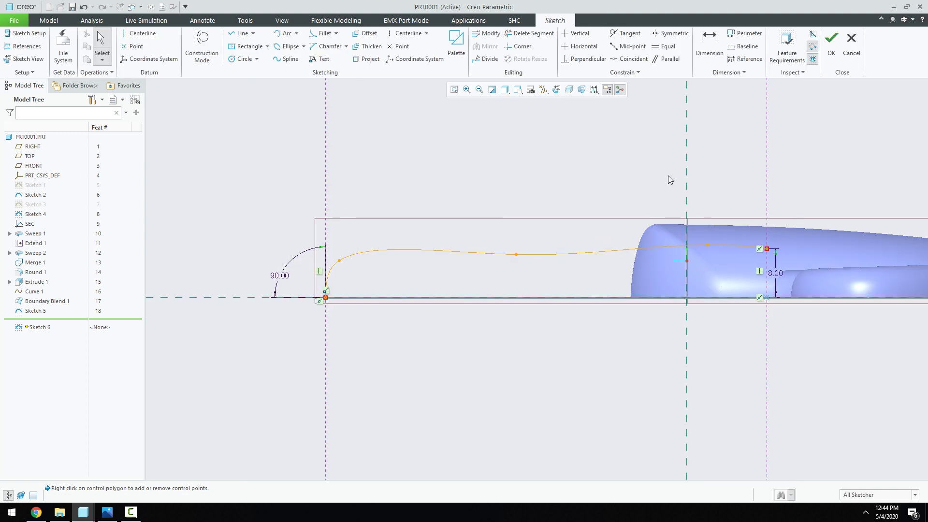
{"action": "left_click", "coordinate": [831, 46]}
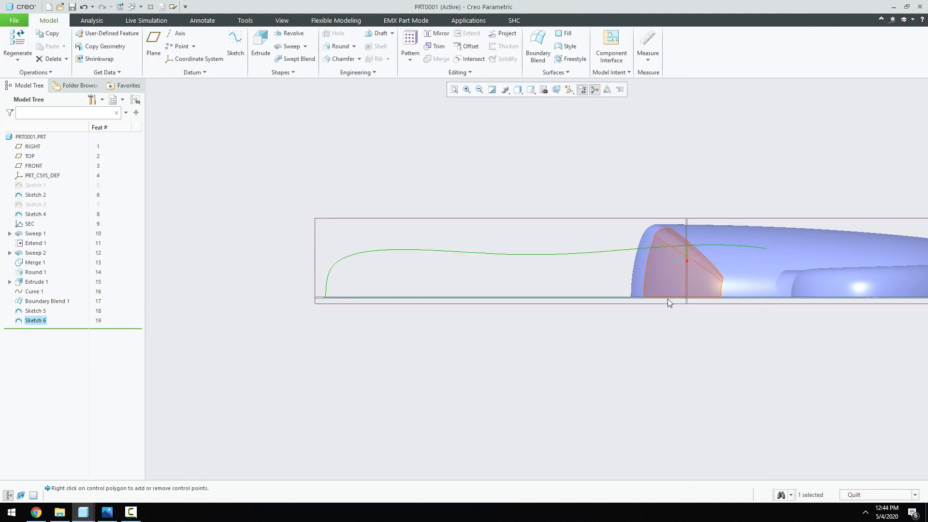
{"action": "left_click", "coordinate": [656, 341]}
{"action": "key", "text": "ctrl+d"}
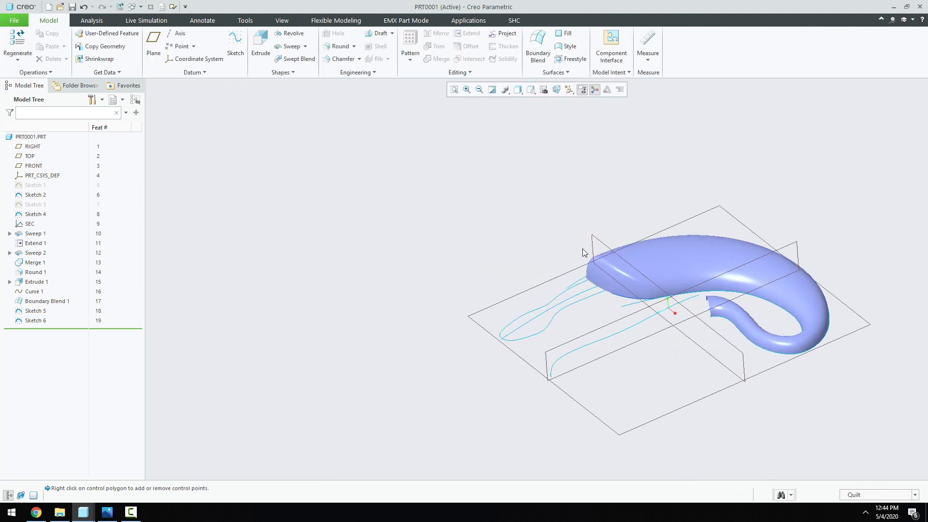
Step: Filter selection to Geometry and intersect the Sketch 6 and Sketch 5 curves into Intersect 1
{"action": "left_click", "coordinate": [868, 495]}
{"action": "left_click", "coordinate": [865, 405]}
{"action": "left_click", "coordinate": [854, 493]}
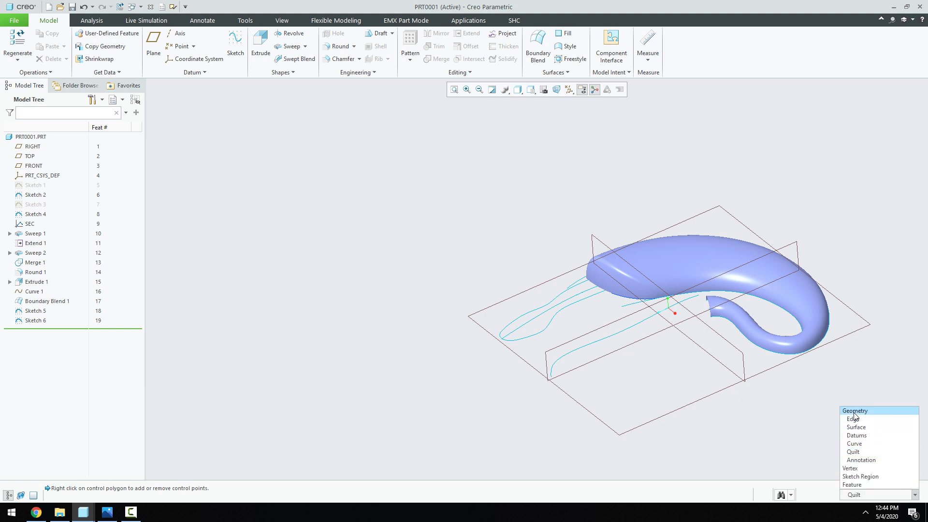
{"action": "left_click", "coordinate": [844, 419]}
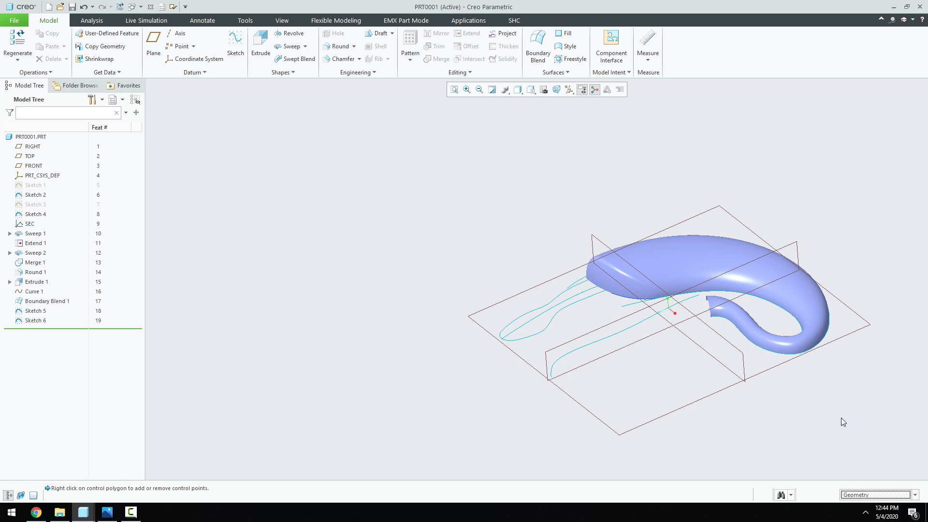
{"action": "left_click", "coordinate": [601, 341]}
{"action": "left_click", "coordinate": [525, 331], "text": "ctrl"}
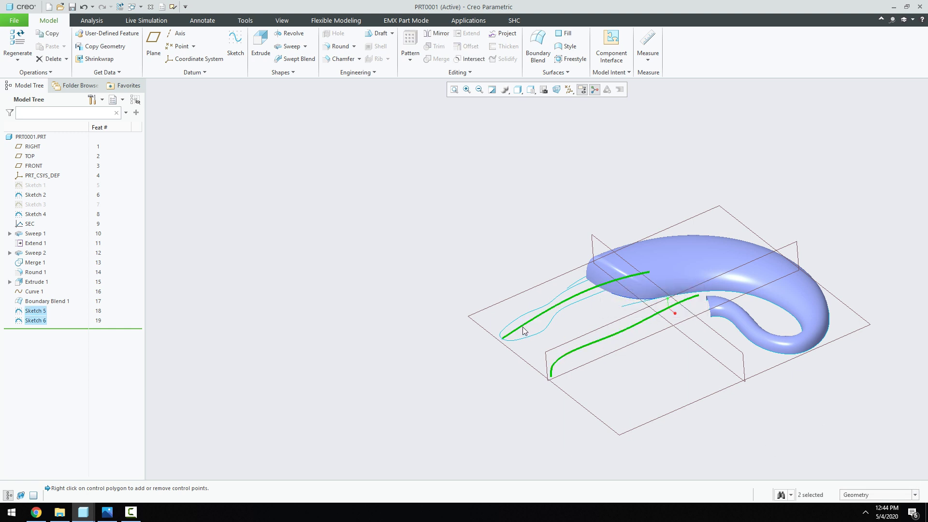
{"action": "left_click", "coordinate": [470, 59]}
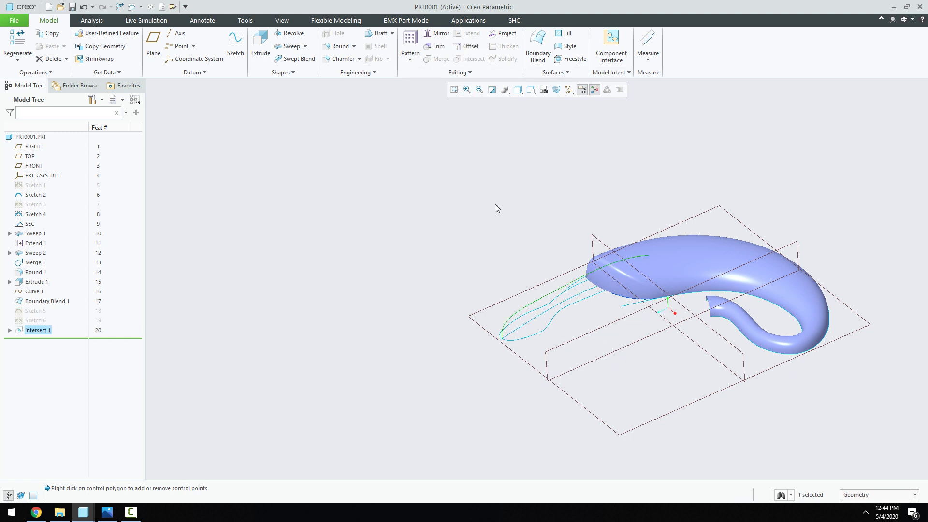
{"action": "scroll", "coordinate": [526, 277], "scroll_direction": "up", "scroll_amount": 2}
{"action": "scroll", "coordinate": [523, 289], "scroll_direction": "up", "scroll_amount": 2}
{"action": "middle_click_drag", "start_coordinate": [523, 289], "coordinate": [517, 281]}
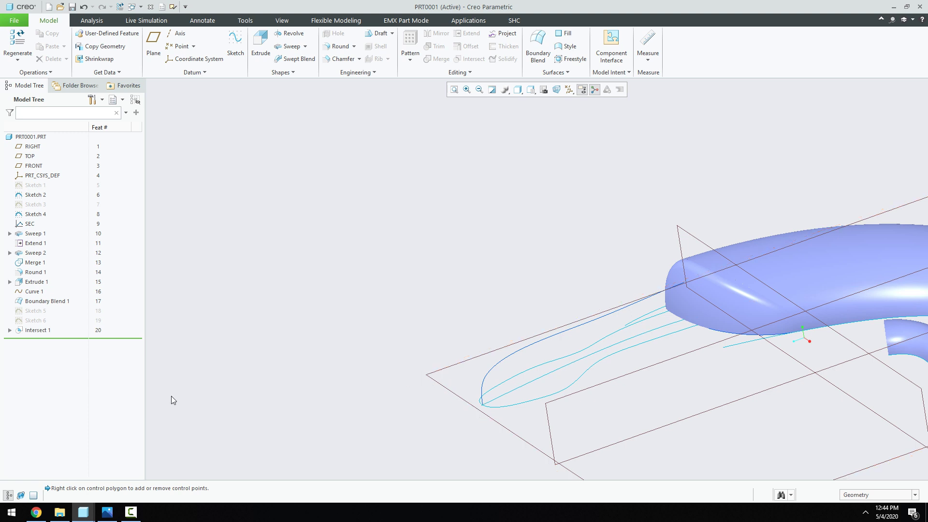
Step: Show Sketch 5 and hide Sketch 2 in the model tree
{"action": "left_click", "coordinate": [37, 311]}
{"action": "left_click", "coordinate": [58, 285]}
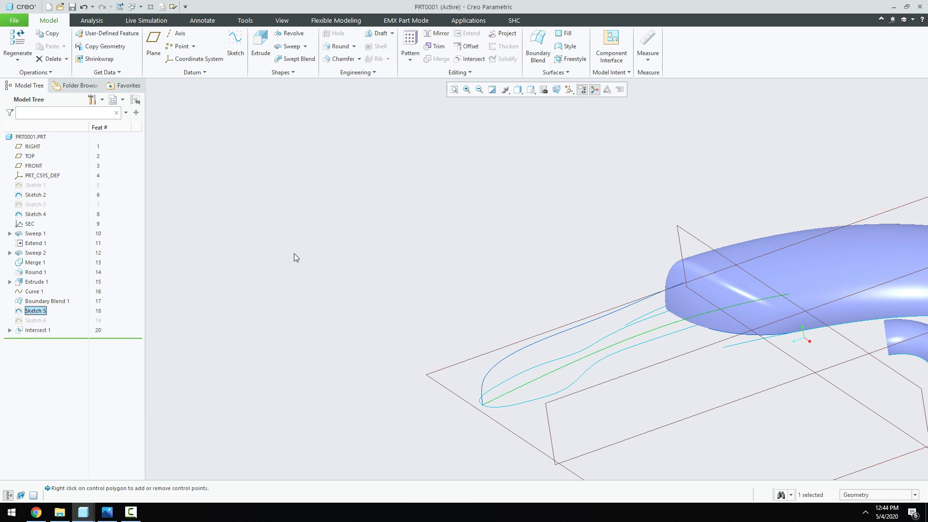
{"action": "left_click", "coordinate": [39, 194]}
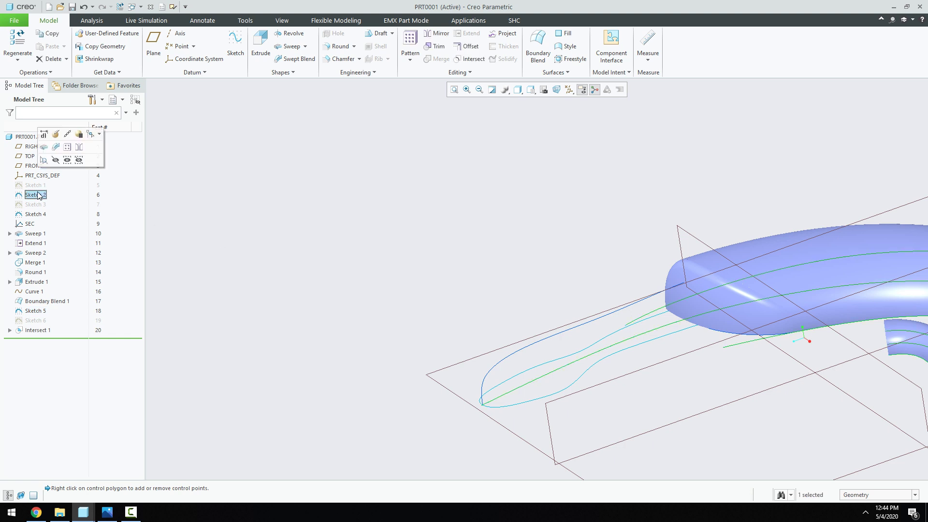
{"action": "left_click", "coordinate": [55, 161]}
{"action": "scroll", "coordinate": [271, 231], "scroll_direction": "down", "scroll_amount": 1}
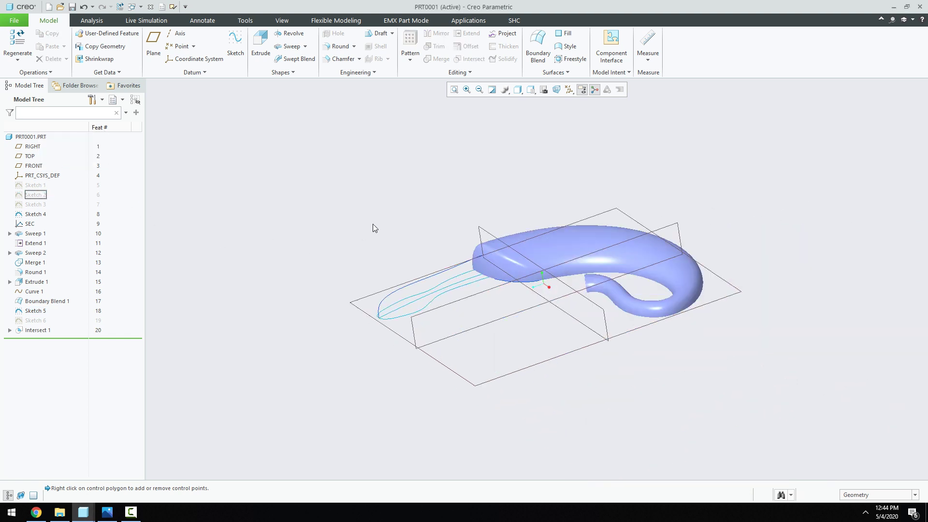
{"action": "middle_click_drag", "start_coordinate": [375, 228], "coordinate": [380, 263]}
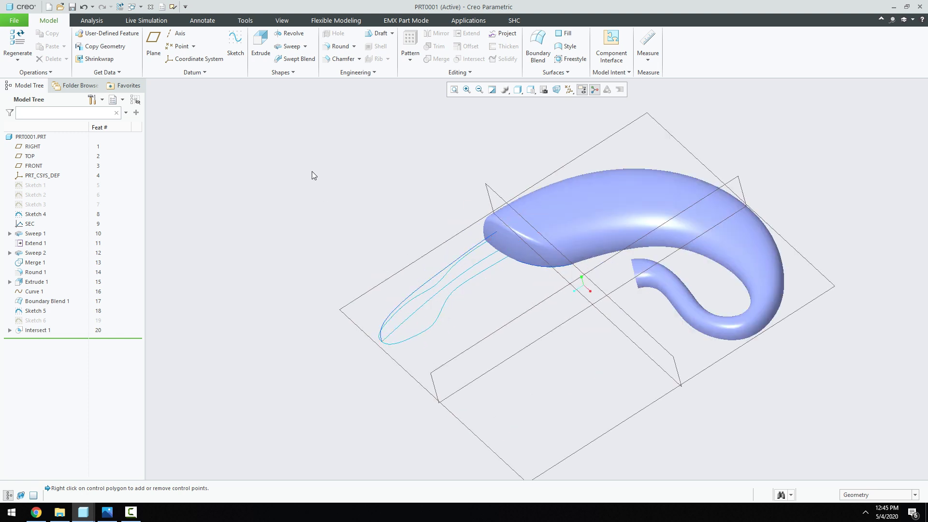
Step: Start a sweep along the intersect curve, adding the outline curve and trimming its end
{"action": "left_click", "coordinate": [290, 46]}
{"action": "left_click", "coordinate": [401, 326]}
{"action": "scroll", "coordinate": [408, 322], "scroll_direction": "up", "scroll_amount": 3}
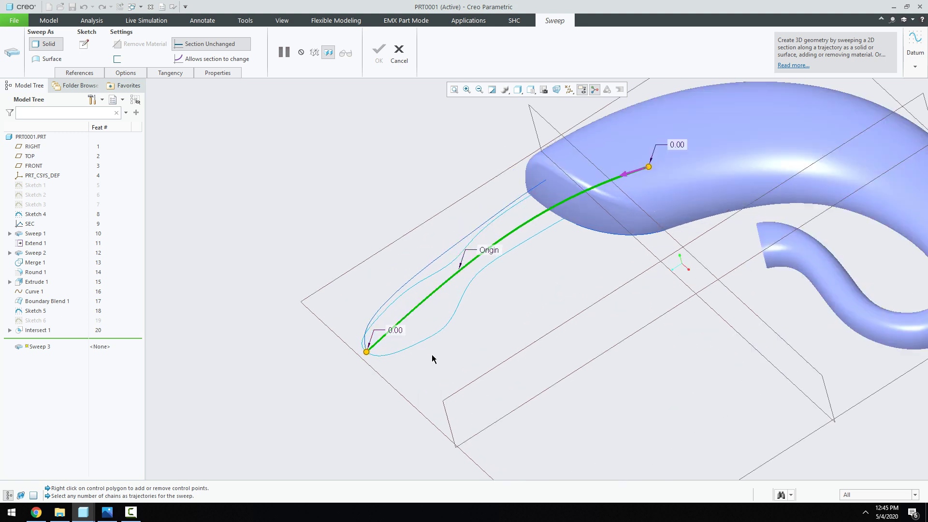
{"action": "left_click", "coordinate": [433, 340], "text": "ctrl"}
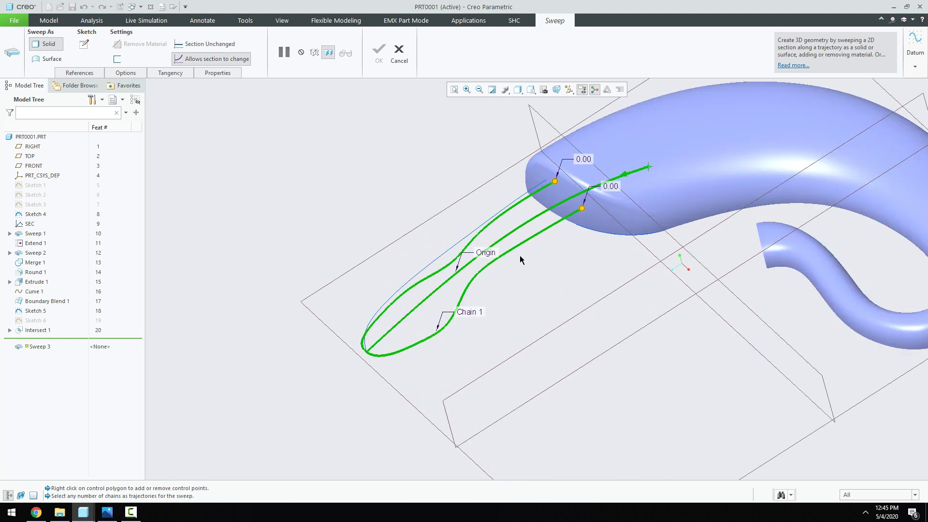
{"action": "right_click", "coordinate": [554, 182]}
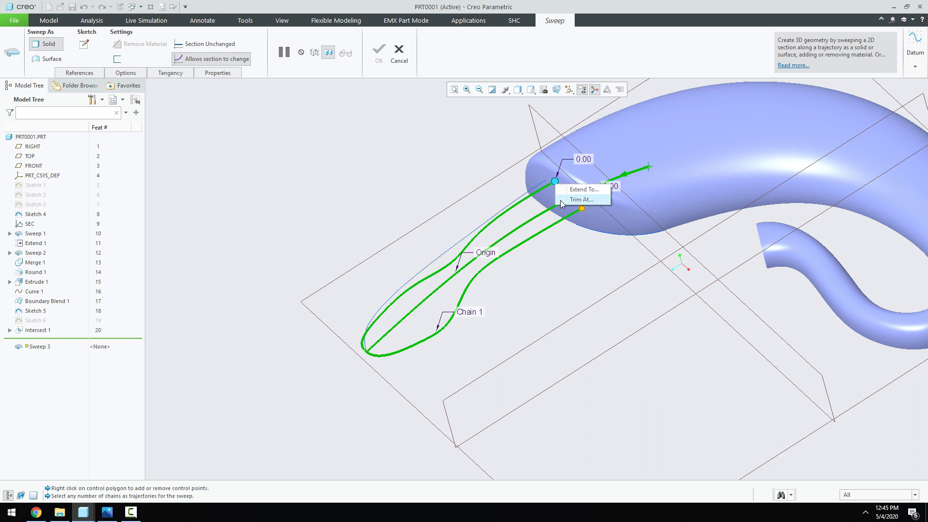
{"action": "left_click", "coordinate": [560, 200]}
{"action": "left_click", "coordinate": [373, 347]}
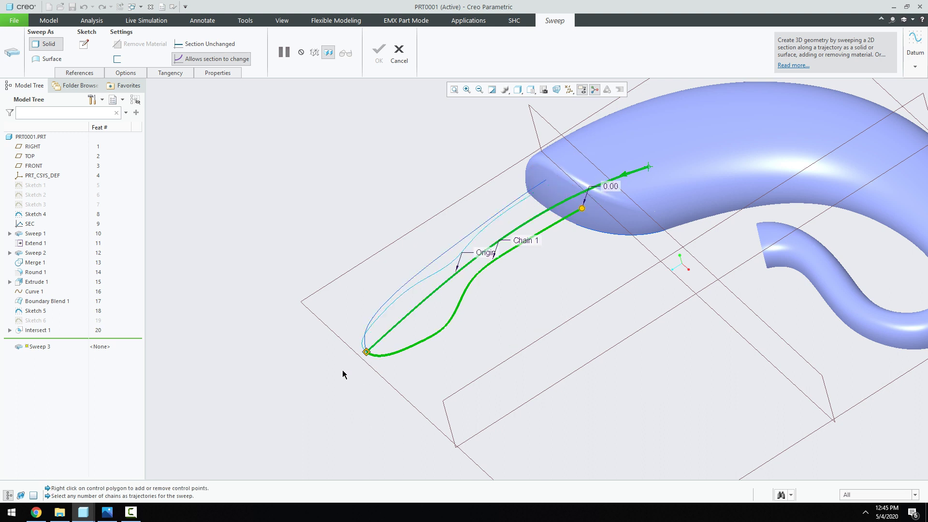
Step: Reselect all three curves as Chains 1–3 and open the sweep's section sketch
{"action": "left_click", "coordinate": [371, 327], "text": "ctrl"}
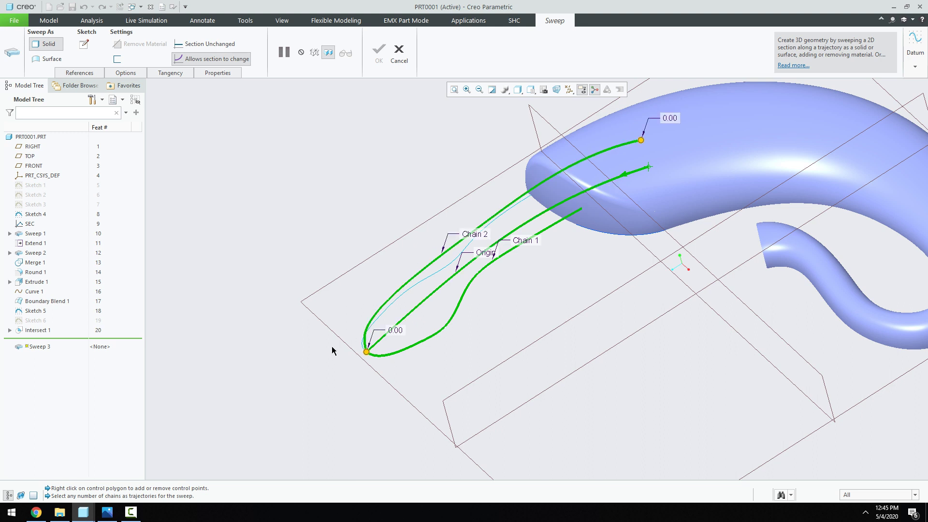
{"action": "left_click", "coordinate": [425, 282], "text": "ctrl"}
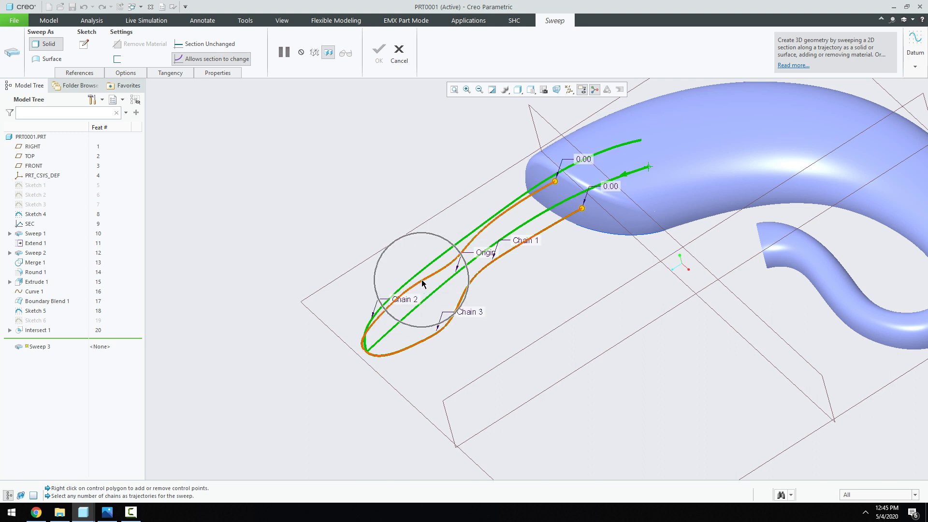
{"action": "right_click", "coordinate": [582, 213]}
{"action": "left_click", "coordinate": [604, 228]}
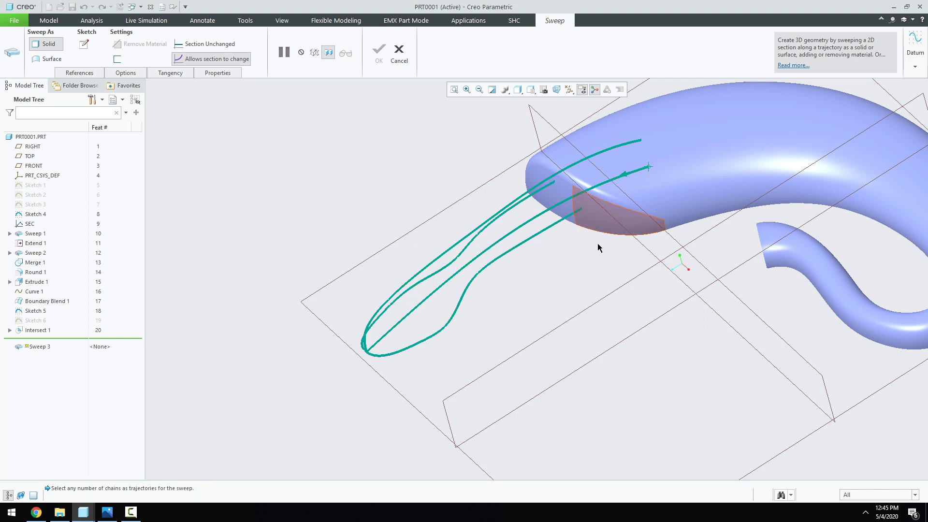
{"action": "left_click", "coordinate": [376, 342]}
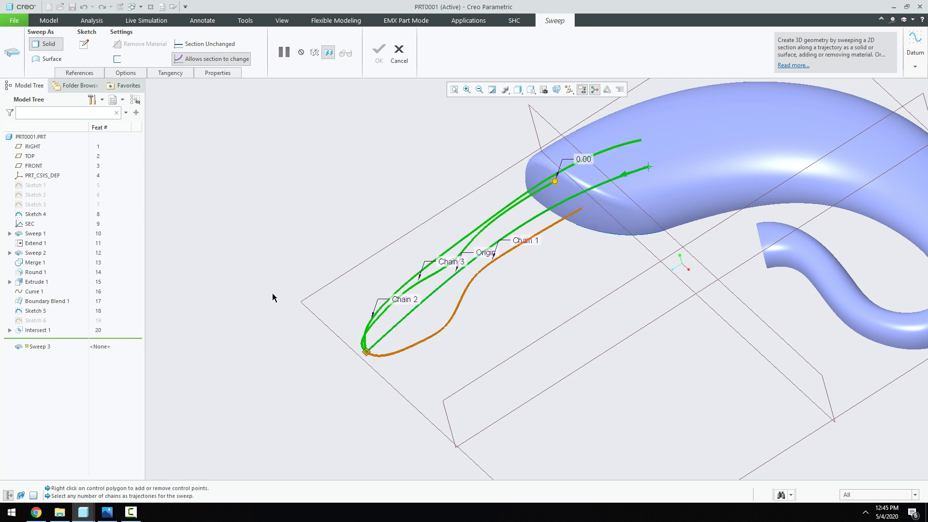
{"action": "left_click", "coordinate": [84, 43]}
Step: Draw the first conic from the trajectory start up to the arch top, with its shoulder point
{"action": "middle_click_drag", "start_coordinate": [420, 199], "coordinate": [556, 243]}
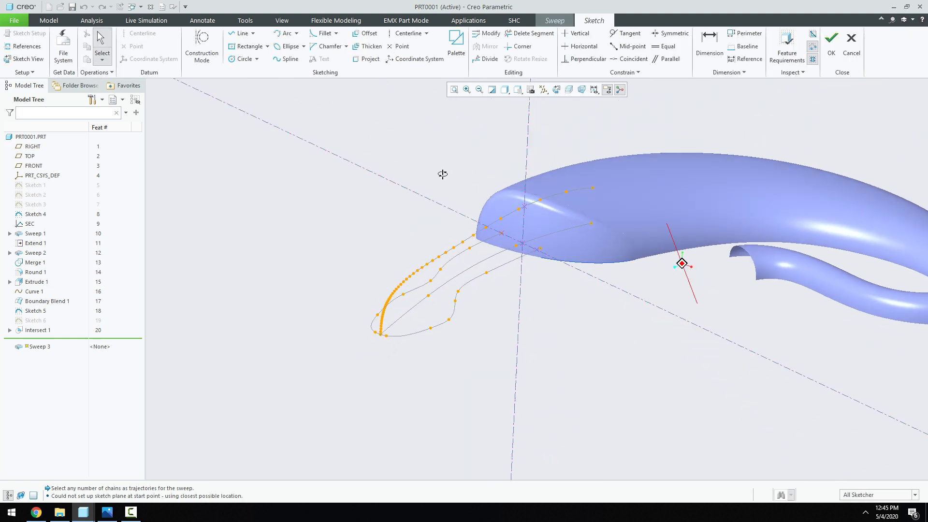
{"action": "scroll", "coordinate": [556, 243], "scroll_direction": "down", "scroll_amount": 3}
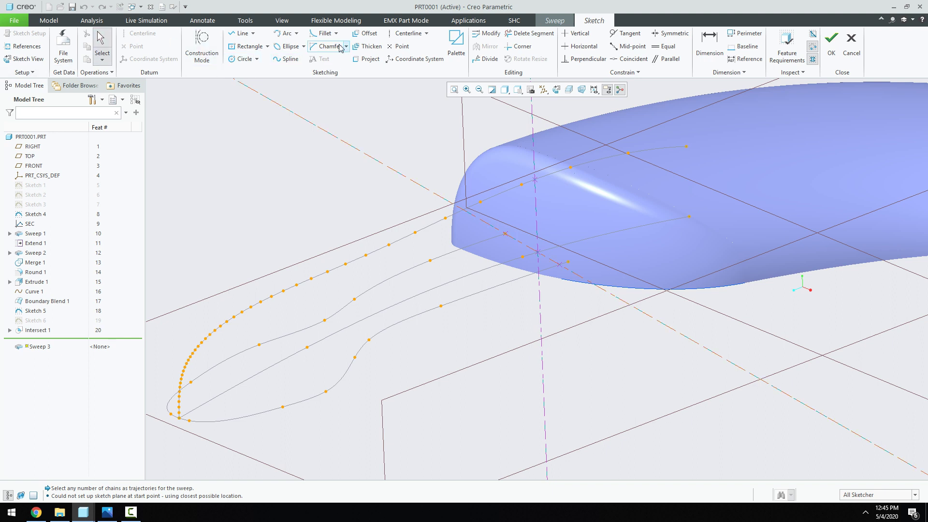
{"action": "left_click", "coordinate": [296, 34]}
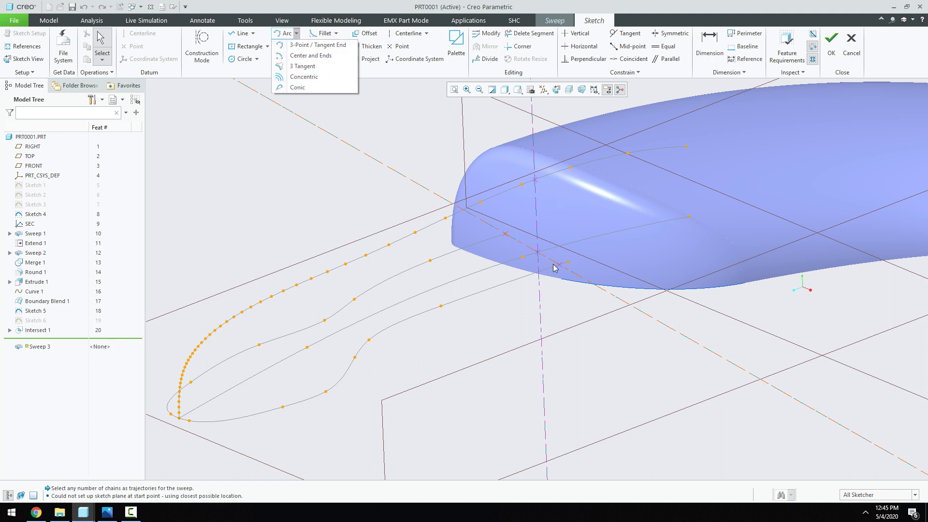
{"action": "left_click", "coordinate": [305, 90]}
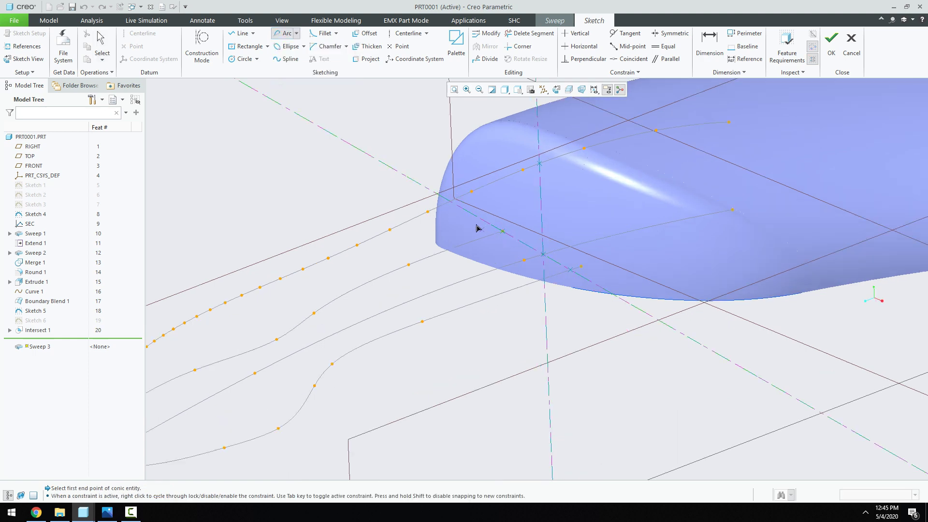
{"action": "mouse_move", "coordinate": [489, 232]}
{"action": "middle_mouse_down"}
{"action": "mouse_move", "coordinate": [501, 232]}
{"action": "mouse_move", "coordinate": [493, 224]}
{"action": "middle_mouse_up"}
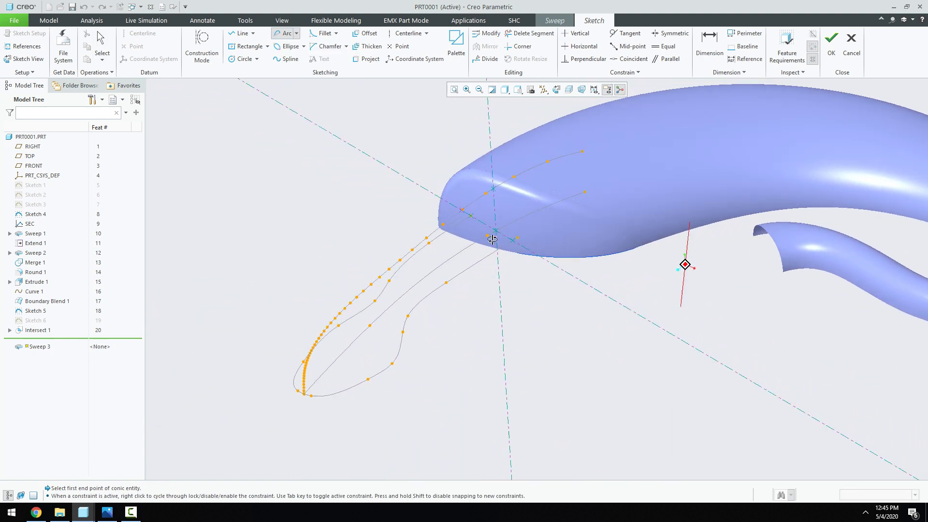
{"action": "scroll", "coordinate": [493, 224], "scroll_direction": "down", "scroll_amount": 3}
{"action": "left_click", "coordinate": [464, 232]}
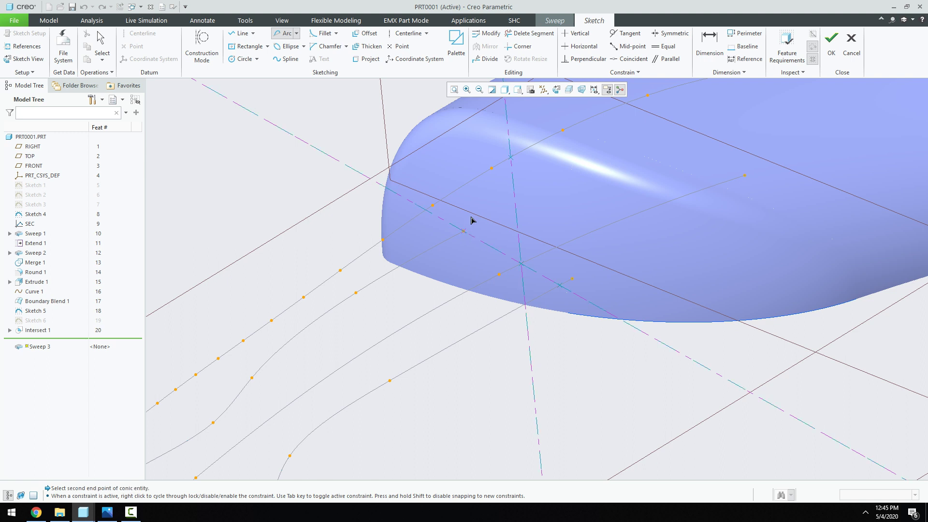
{"action": "left_click", "coordinate": [512, 159]}
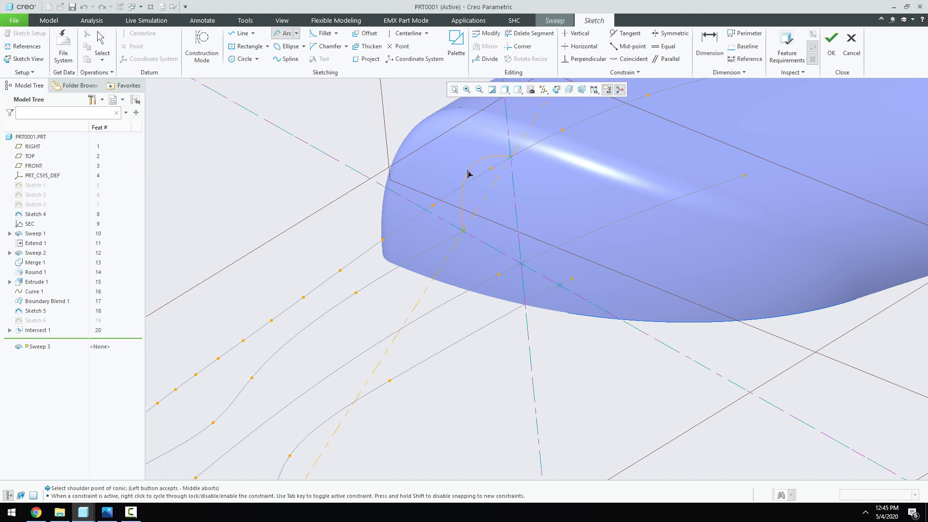
{"action": "left_click", "coordinate": [469, 174]}
{"action": "middle_click", "coordinate": [554, 179]}
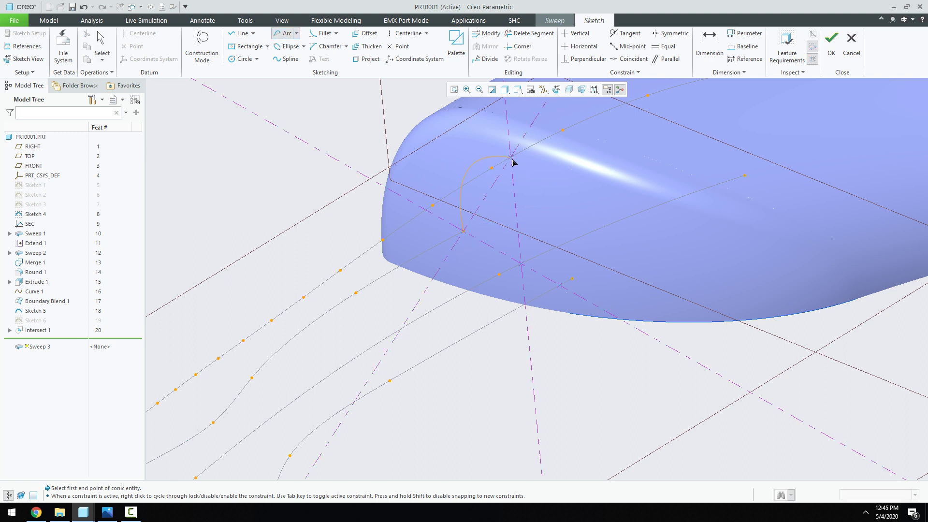
Step: Draw the second conic from the arch top down to the base line, then view the sketch flat
{"action": "left_click", "coordinate": [513, 158]}
{"action": "left_click", "coordinate": [560, 286]}
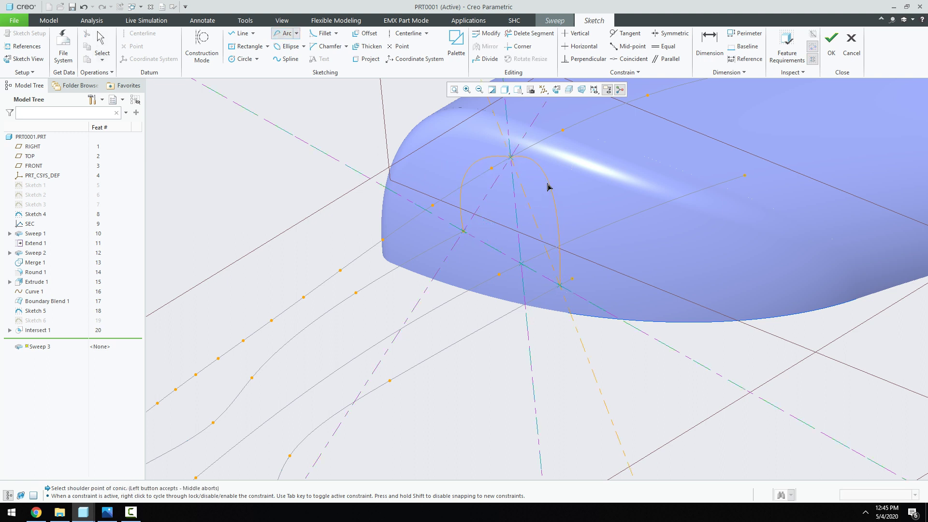
{"action": "left_click", "coordinate": [544, 203]}
{"action": "middle_click", "coordinate": [571, 201]}
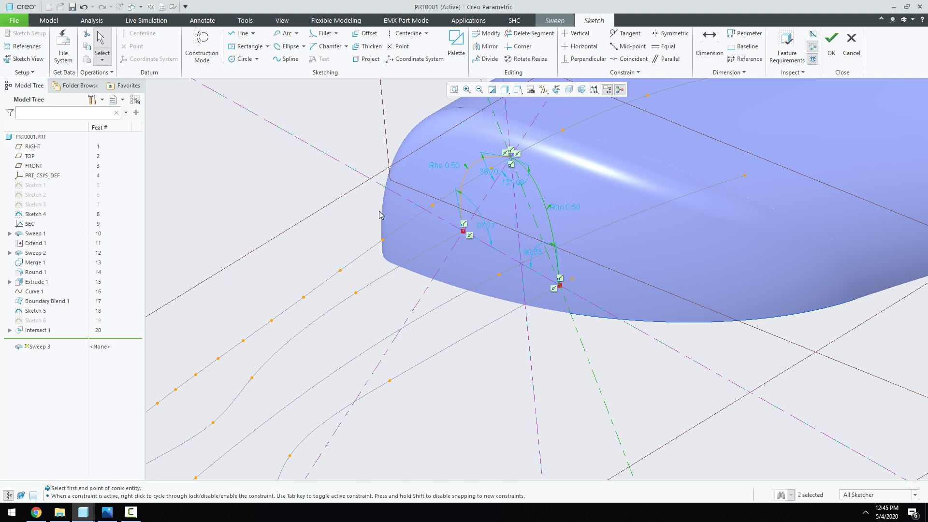
{"action": "left_click", "coordinate": [28, 59]}
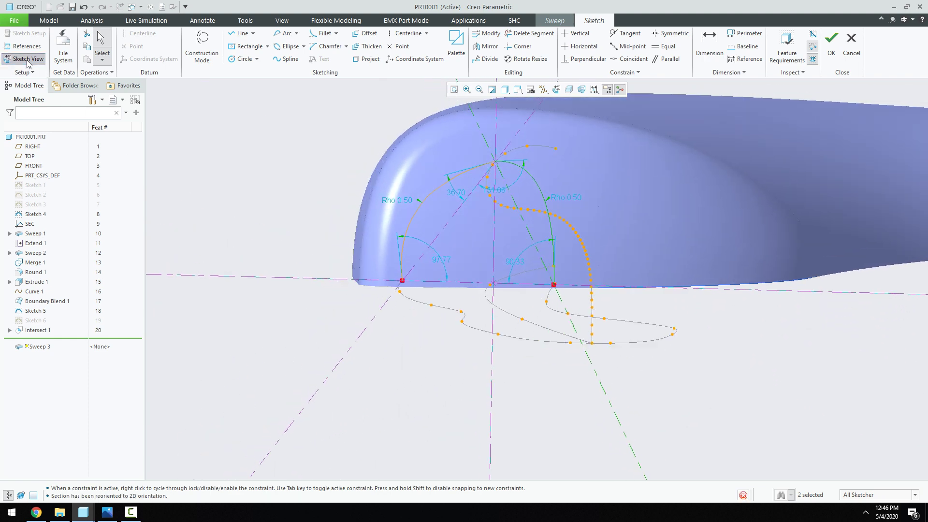
Step: In wireframe display, change both base angles (97.77 and 90.33) to 90°
{"action": "left_click", "coordinate": [505, 89]}
{"action": "left_click", "coordinate": [510, 155]}
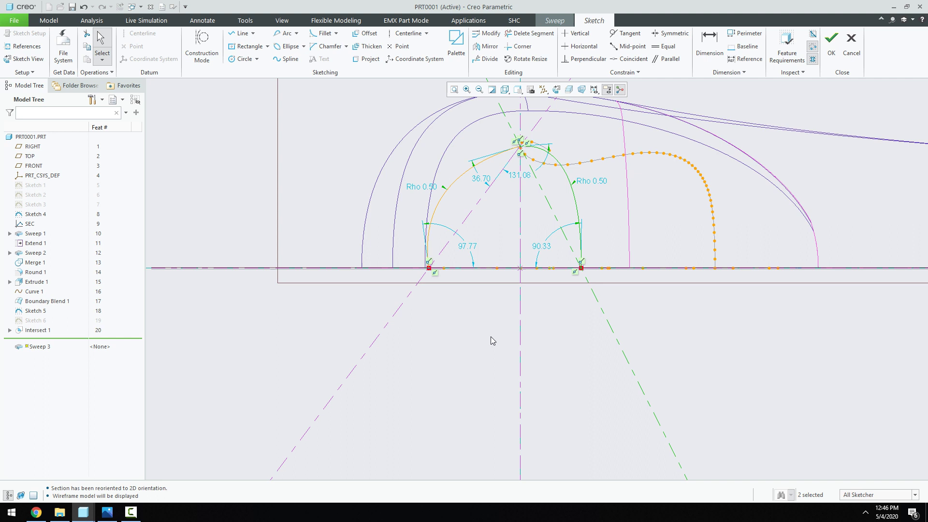
{"action": "double_click", "coordinate": [467, 247]}
{"action": "type", "text": "90"}
{"action": "key", "text": "Return"}
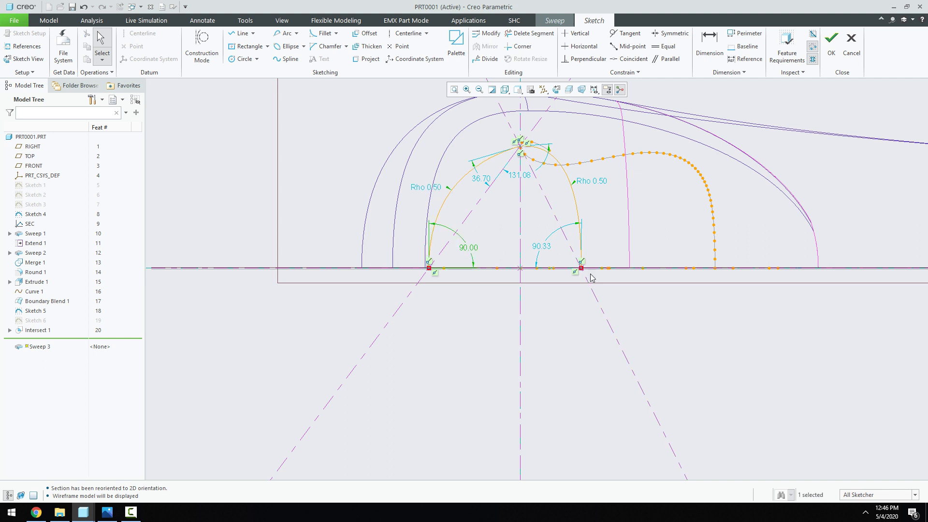
{"action": "double_click", "coordinate": [549, 250]}
{"action": "type", "text": "90"}
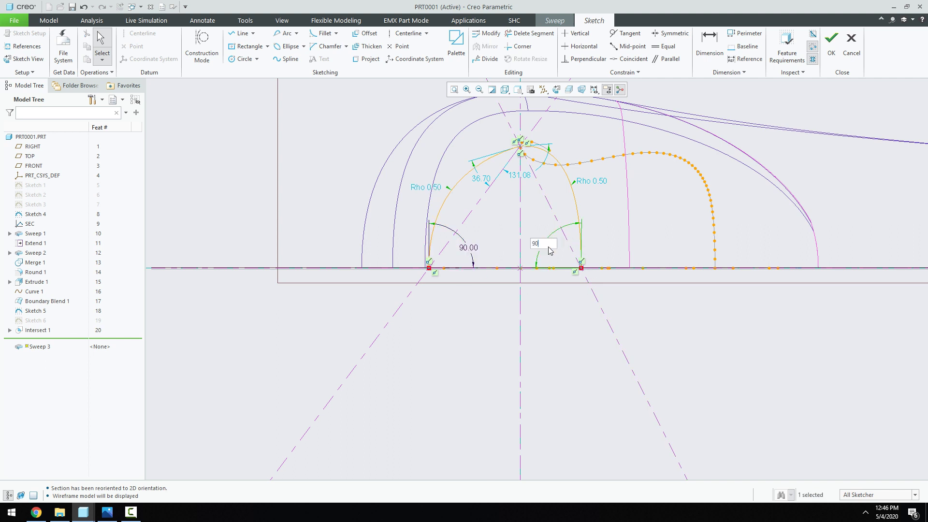
{"action": "key", "text": "Return"}
Step: Add a 90° angle dimension at the left side of the arch apex
{"action": "left_click", "coordinate": [709, 46]}
{"action": "scroll", "coordinate": [510, 99], "scroll_direction": "down", "scroll_amount": 1}
{"action": "scroll", "coordinate": [510, 99], "scroll_direction": "down", "scroll_amount": 2}
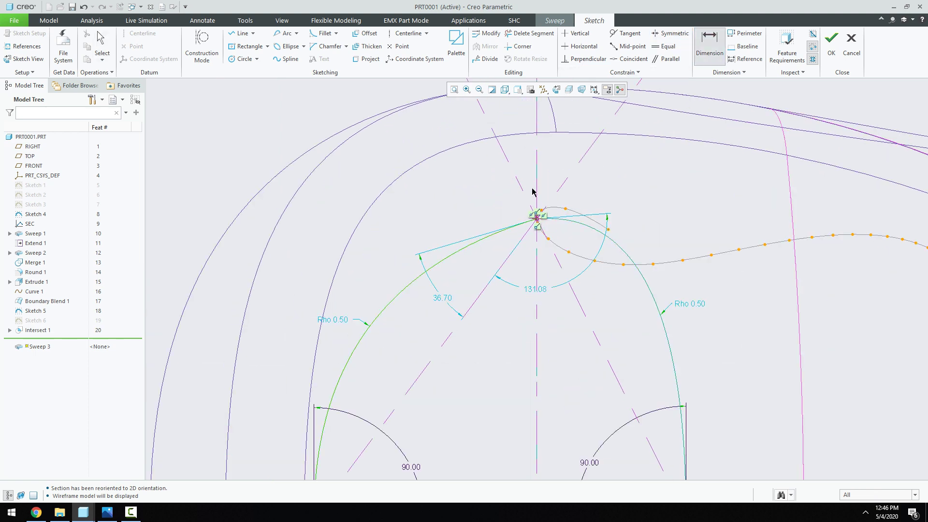
{"action": "middle_click", "coordinate": [486, 193]}
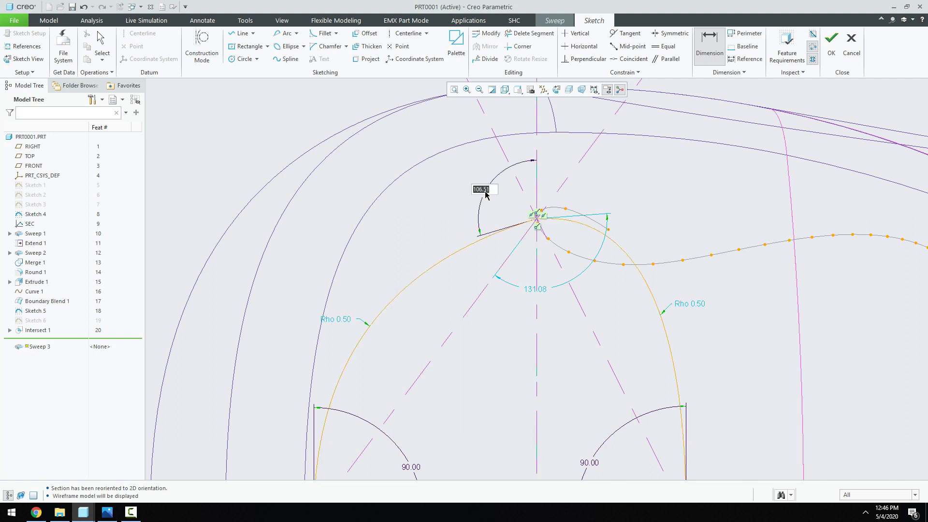
{"action": "type", "text": "90"}
{"action": "key", "text": "Return"}
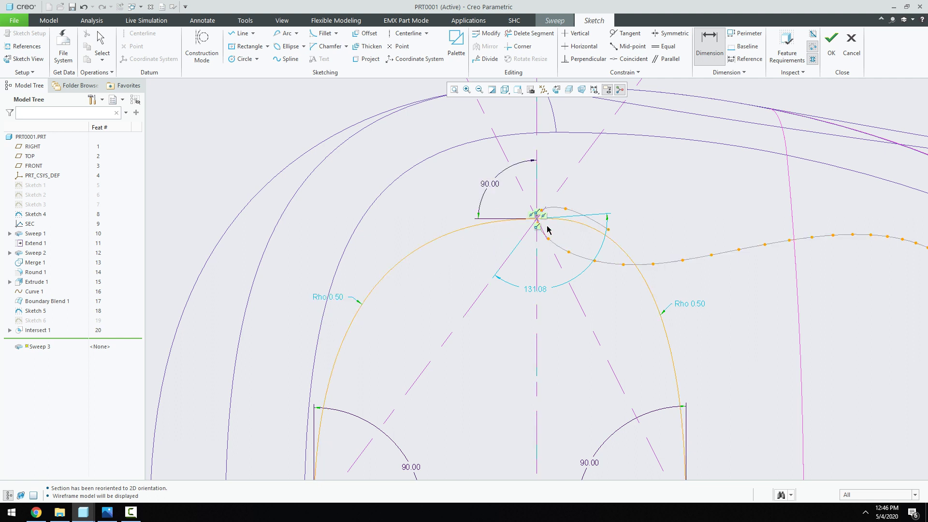
Step: Add a 90° angle dimension at the right side of the apex and finish the section sketch
{"action": "left_click", "coordinate": [551, 220]}
{"action": "left_click", "coordinate": [581, 229]}
{"action": "middle_click", "coordinate": [579, 190]}
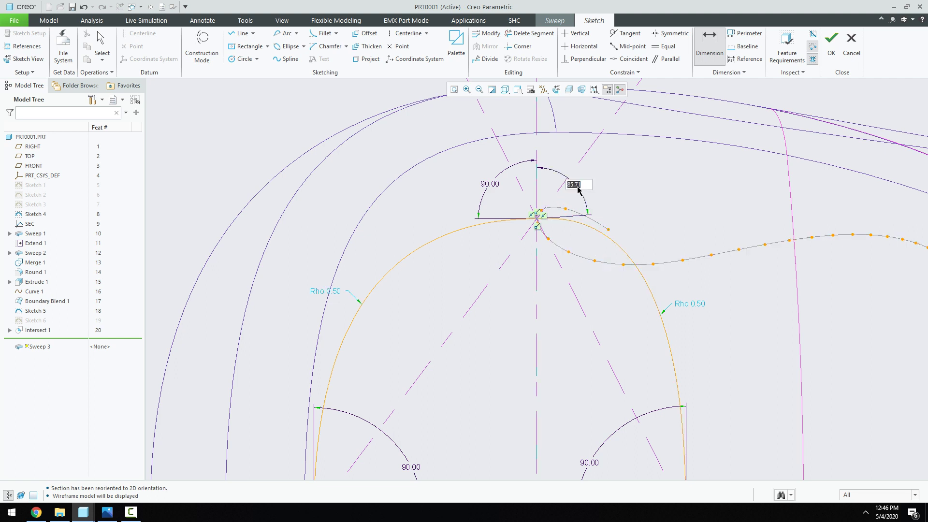
{"action": "type", "text": "90"}
{"action": "key", "text": "Return"}
{"action": "scroll", "coordinate": [579, 188], "scroll_direction": "down", "scroll_amount": 2}
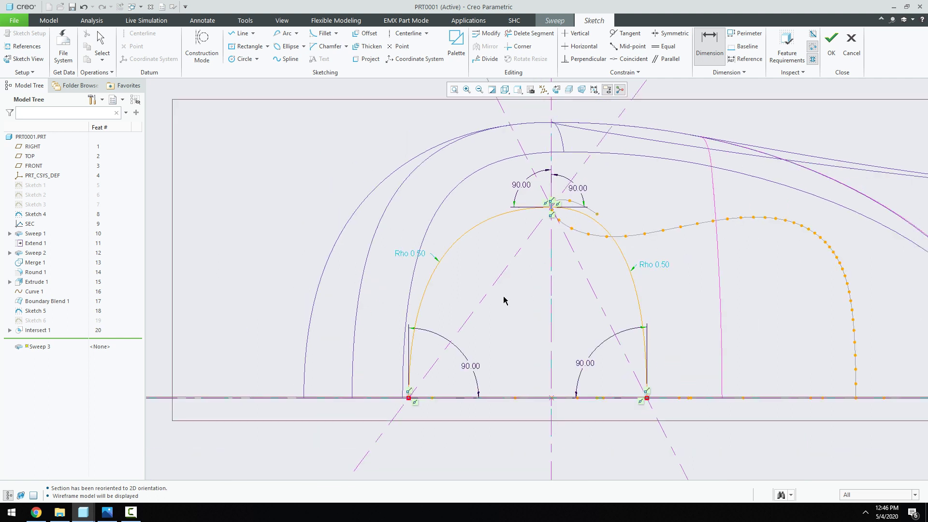
{"action": "left_click", "coordinate": [832, 44]}
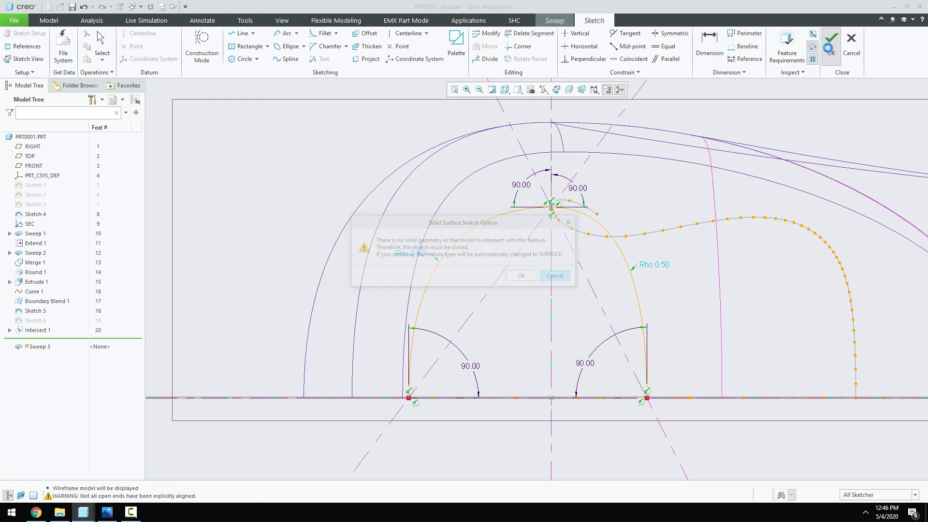
Step: Accept switching the sweep to a surface and show the model shaded with edges
{"action": "left_click", "coordinate": [523, 277]}
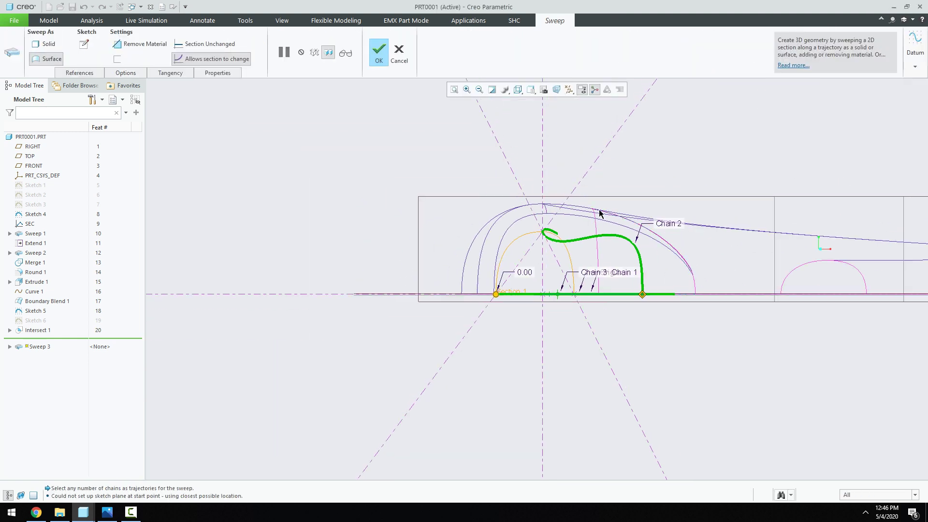
{"action": "left_click", "coordinate": [518, 90]}
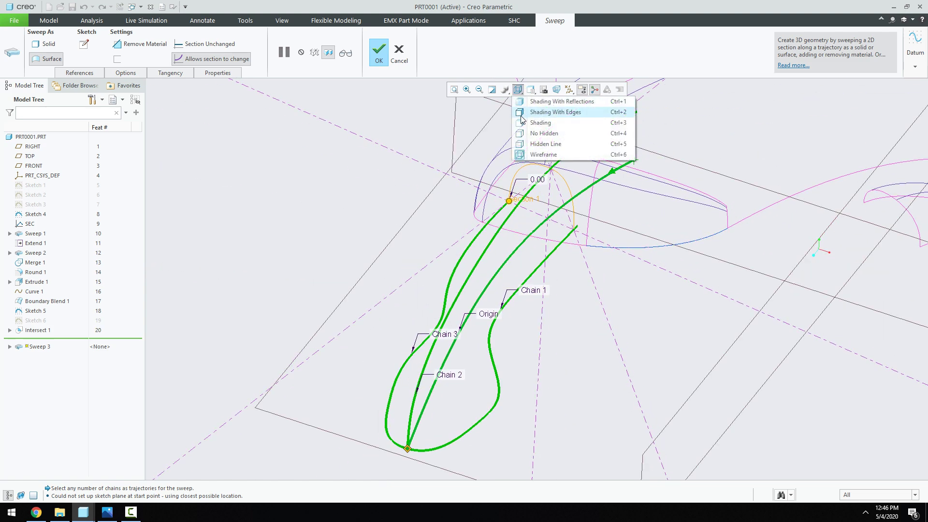
{"action": "left_click", "coordinate": [522, 113]}
{"action": "middle_click_drag", "start_coordinate": [619, 333], "coordinate": [591, 326]}
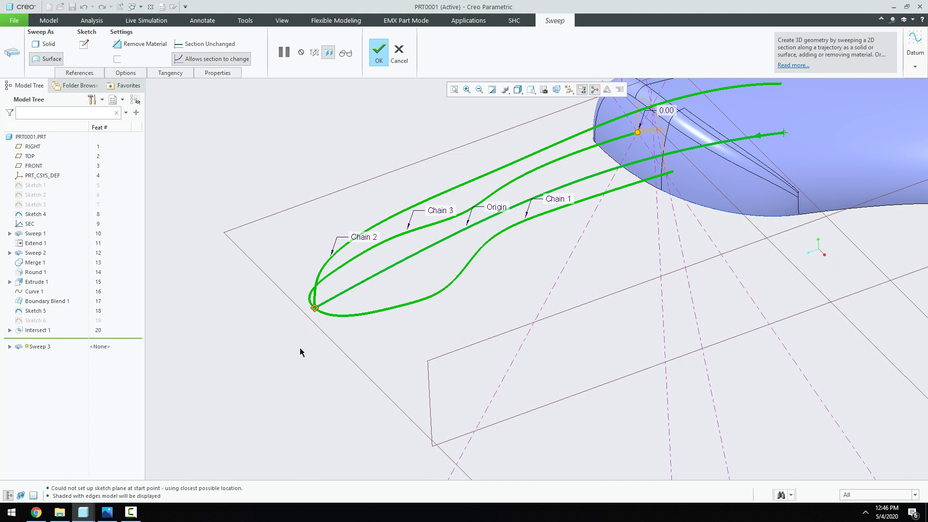
Step: Set Chain 2's start length from 0.00 to -2.00 in the trajectory references
{"action": "left_click", "coordinate": [79, 73]}
{"action": "left_click", "coordinate": [89, 120]}
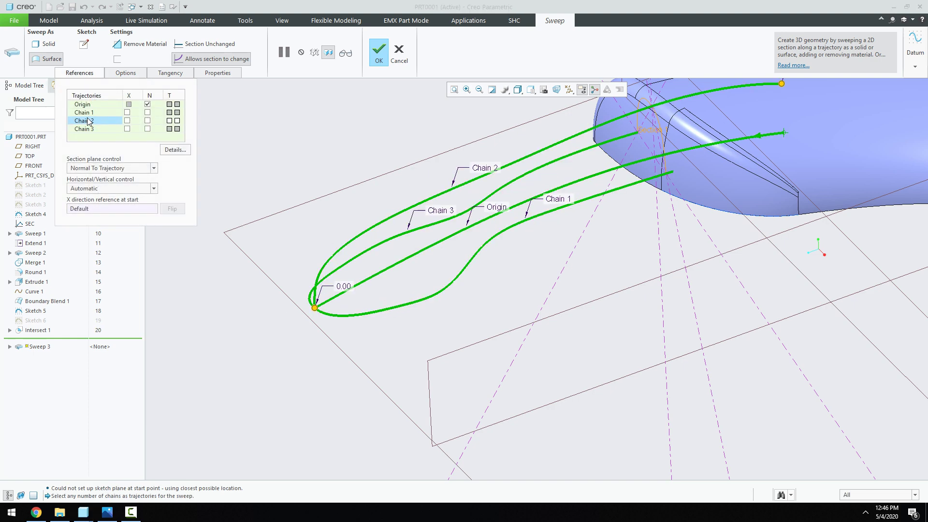
{"action": "double_click", "coordinate": [342, 285]}
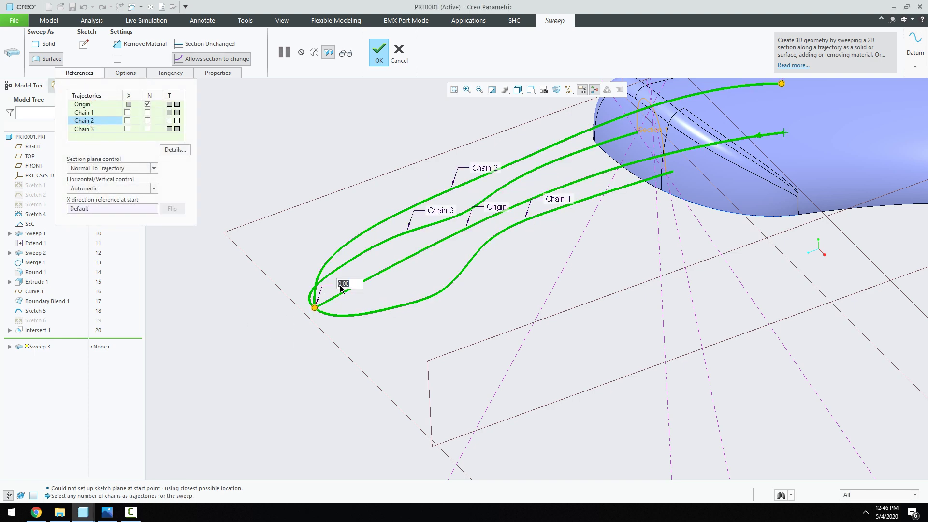
{"action": "type", "text": "-2"}
{"action": "key", "text": "Return"}
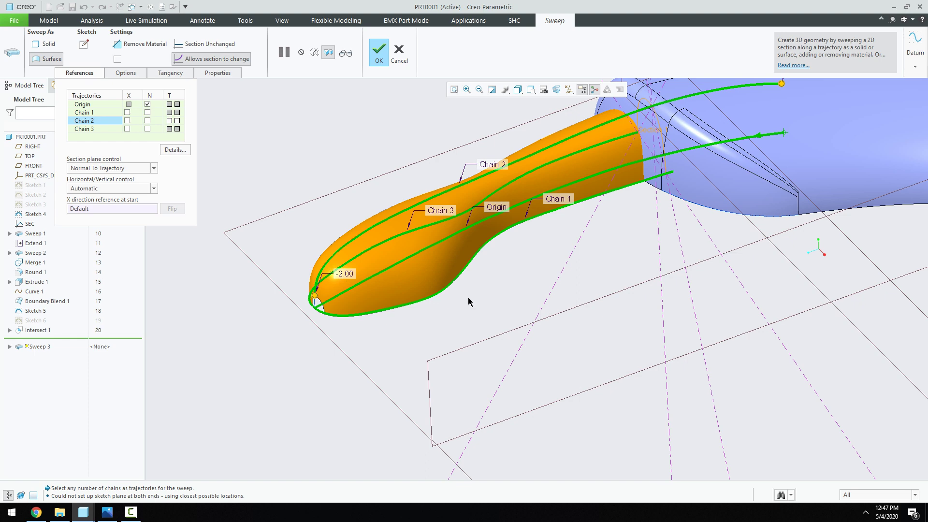
Step: Review Sweep 3's options, finish it, then orbit and zoom to inspect the tapered tip
{"action": "scroll", "coordinate": [534, 290], "scroll_direction": "down", "scroll_amount": 2}
{"action": "scroll", "coordinate": [544, 300], "scroll_direction": "up", "scroll_amount": 1}
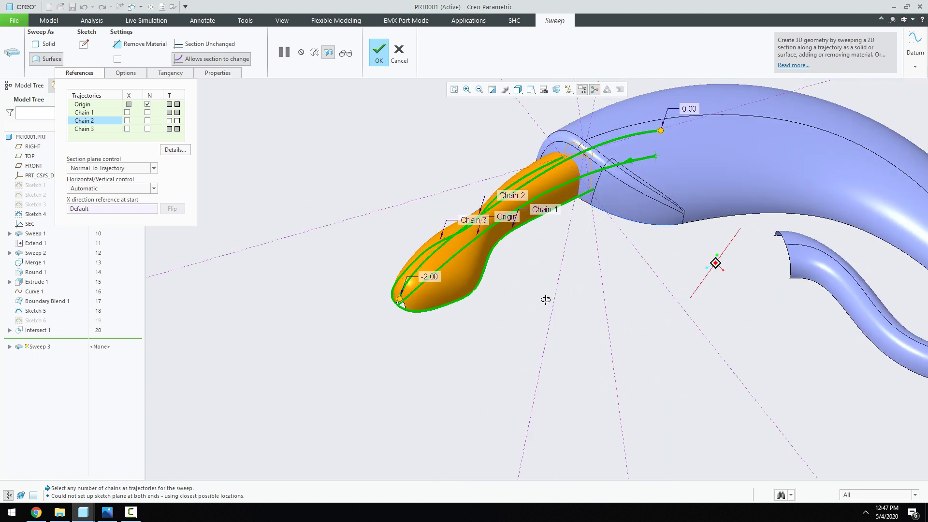
{"action": "left_click", "coordinate": [124, 73]}
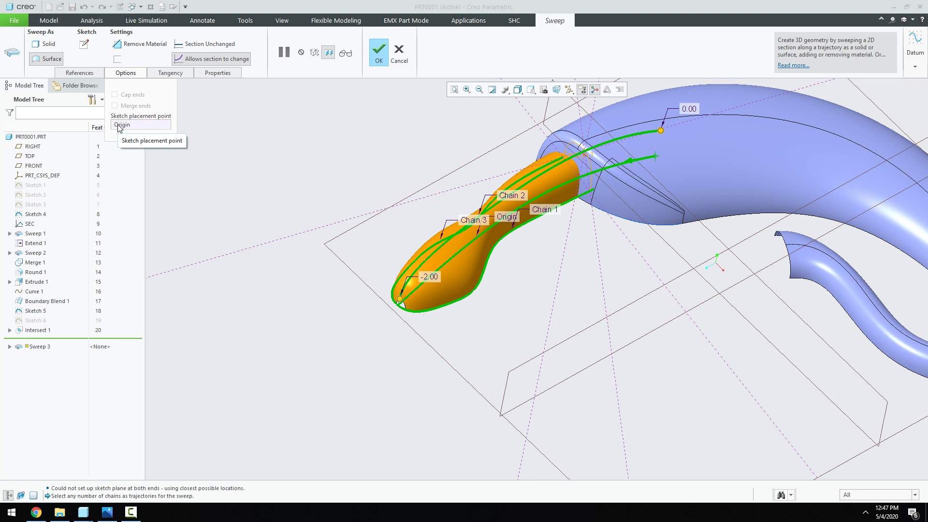
{"action": "left_click", "coordinate": [379, 52]}
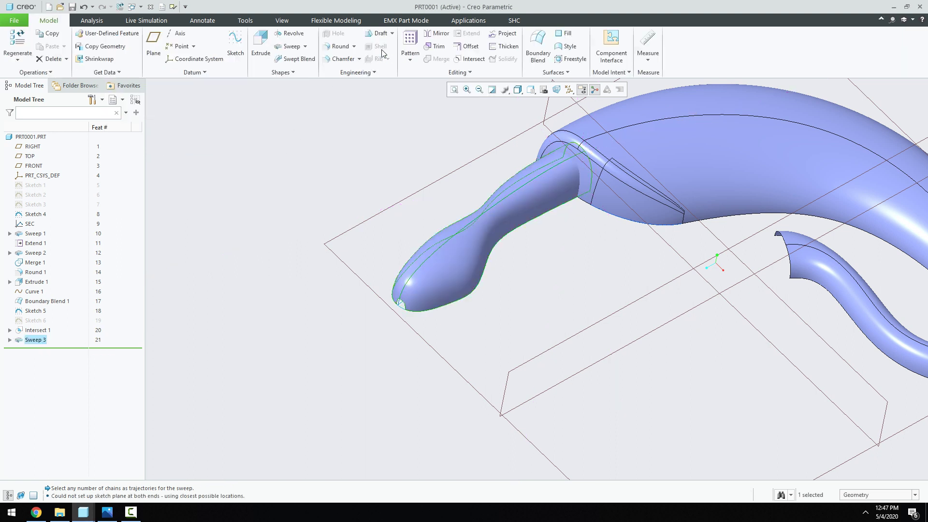
{"action": "middle_click_drag", "start_coordinate": [301, 264], "coordinate": [308, 260]}
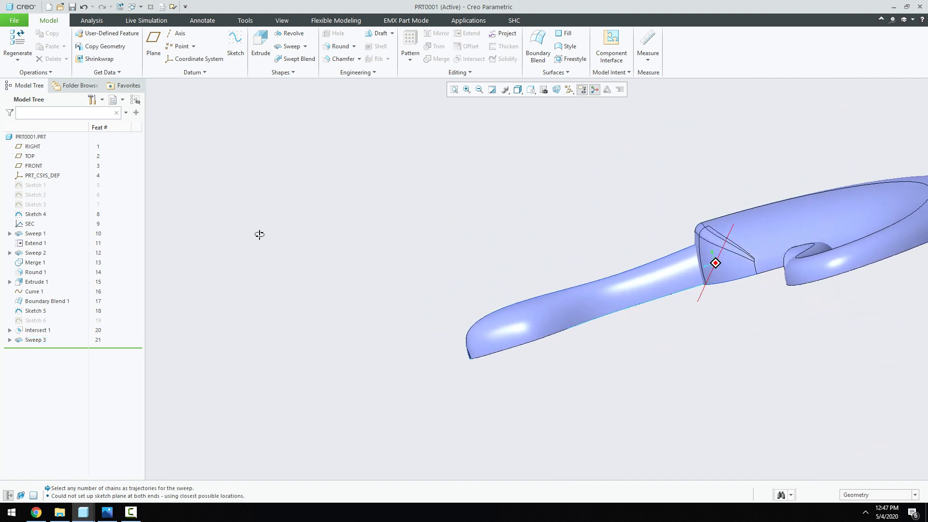
{"action": "scroll", "coordinate": [306, 256], "scroll_direction": "down", "scroll_amount": 3}
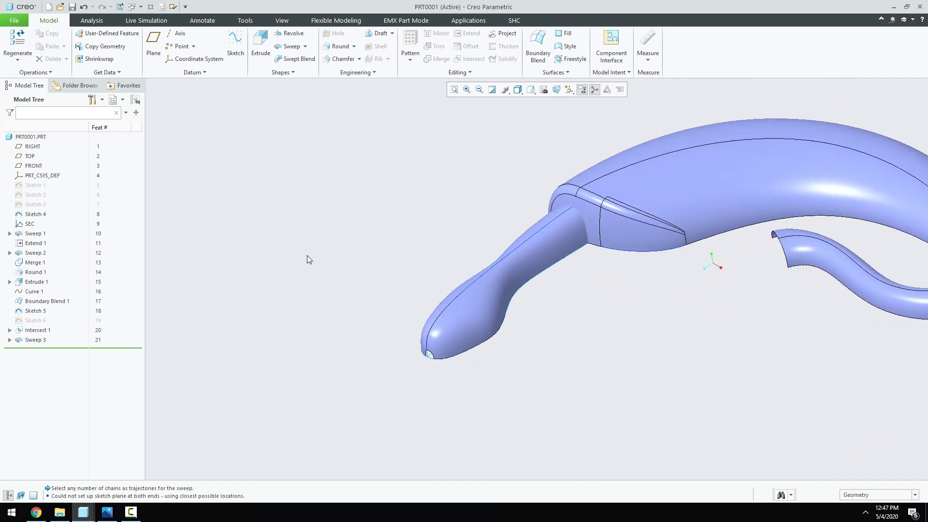
{"action": "middle_click_drag", "start_coordinate": [306, 260], "coordinate": [422, 444]}
{"action": "scroll", "coordinate": [400, 426], "scroll_direction": "up", "scroll_amount": 5}
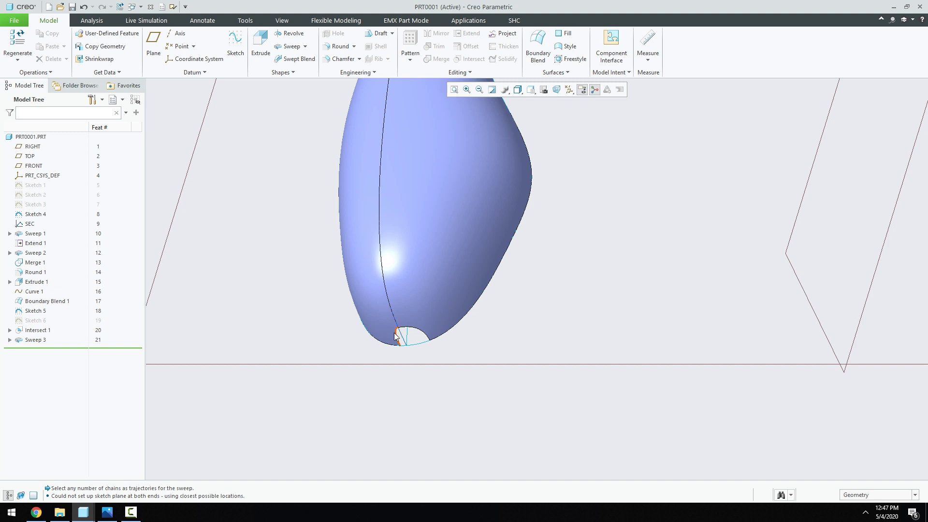
{"action": "scroll", "coordinate": [394, 333], "scroll_direction": "up", "scroll_amount": 5}
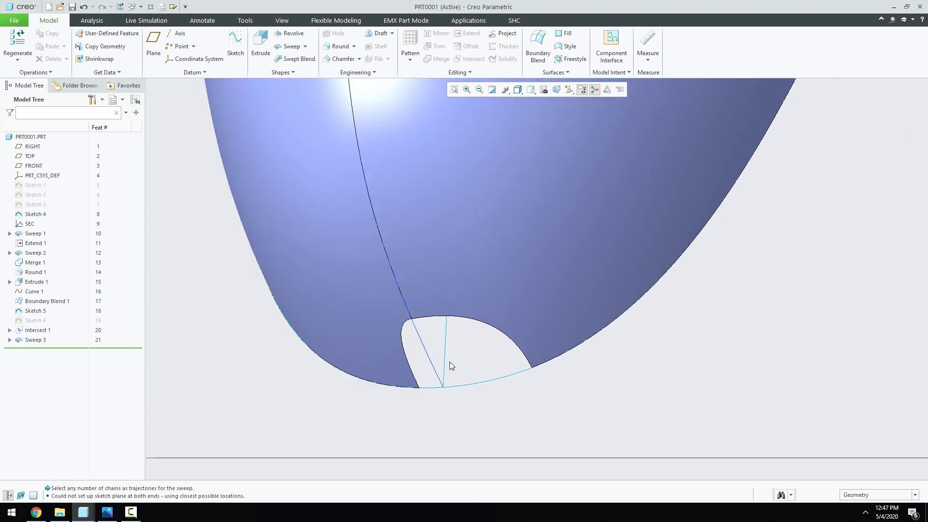
{"action": "scroll", "coordinate": [450, 366], "scroll_direction": "down", "scroll_amount": 2}
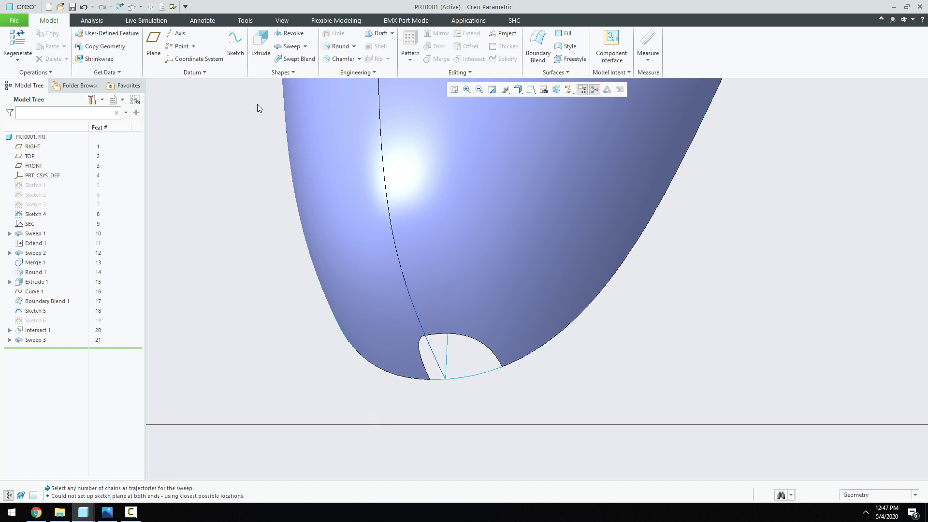
Step: Start a surface extrude sketched on the TOP plane, viewed straight on
{"action": "left_click", "coordinate": [260, 46]}
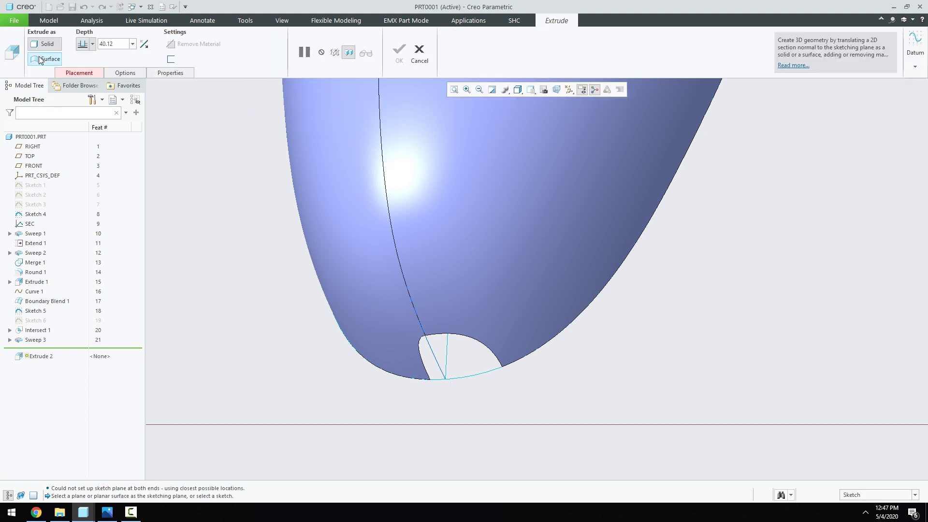
{"action": "left_click", "coordinate": [39, 56]}
{"action": "scroll", "coordinate": [263, 302], "scroll_direction": "down", "scroll_amount": 2}
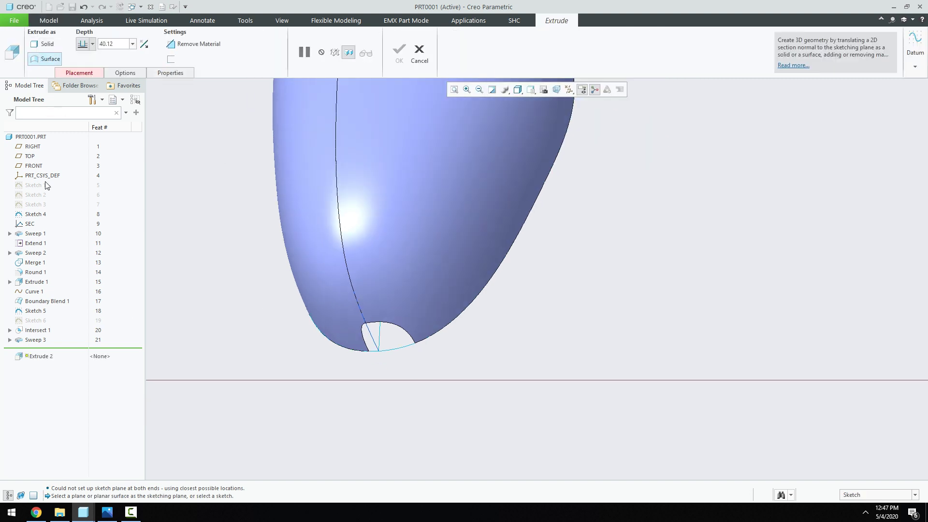
{"action": "left_click", "coordinate": [30, 156]}
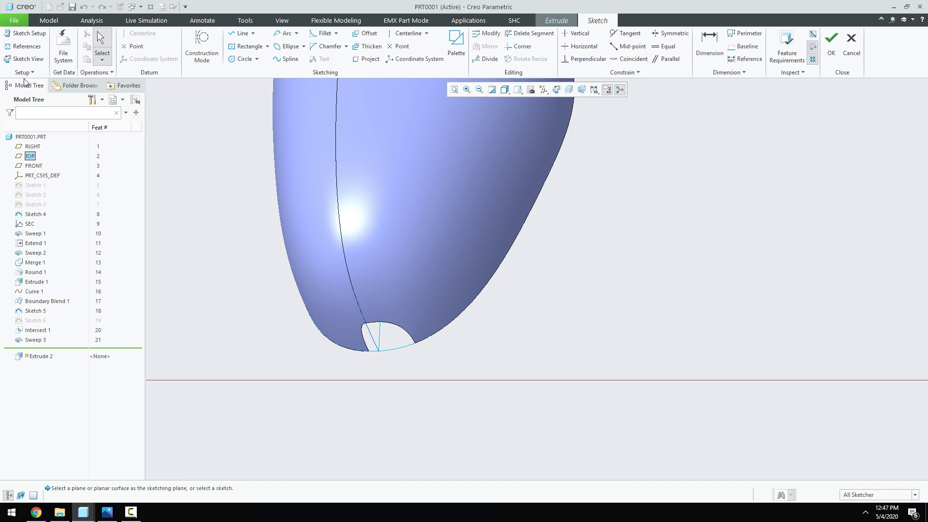
{"action": "left_click", "coordinate": [28, 64]}
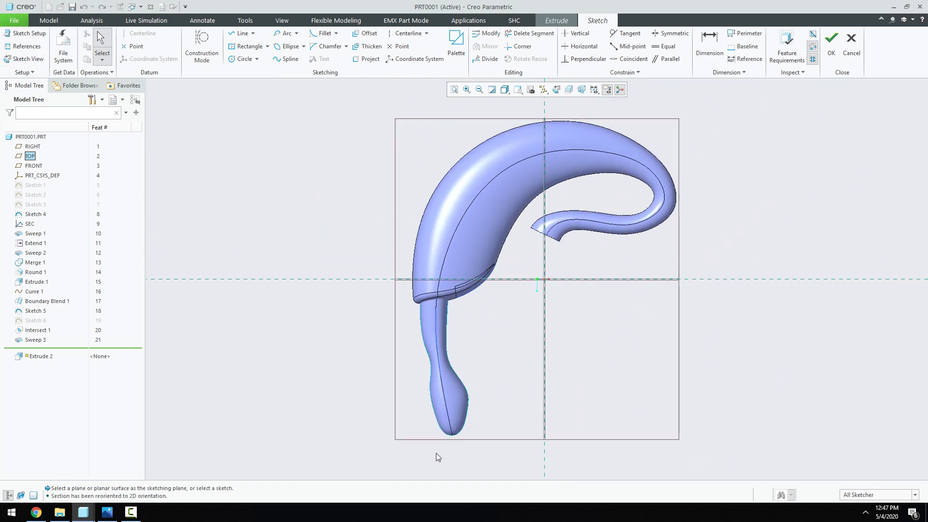
Step: Draw two connected 3-point arcs across the handle tip
{"action": "left_click", "coordinate": [297, 34]}
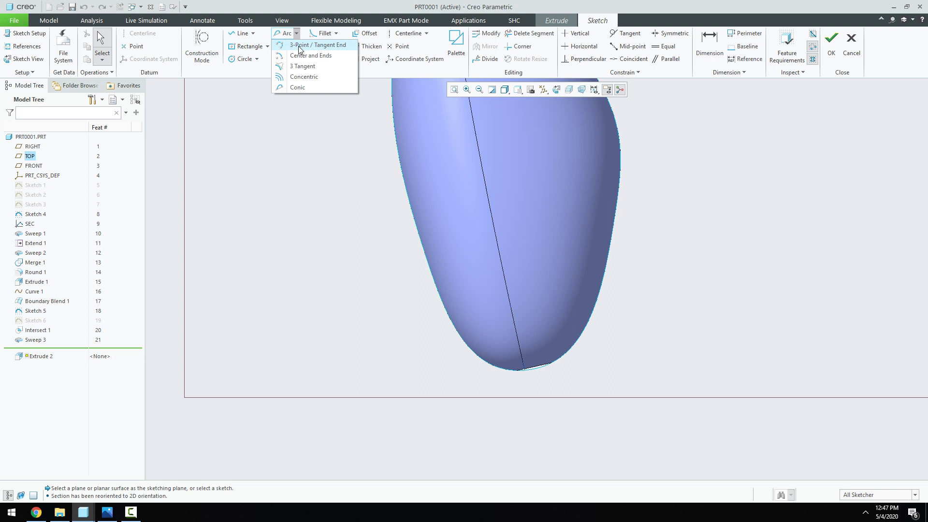
{"action": "left_click", "coordinate": [300, 45]}
{"action": "scroll", "coordinate": [476, 383], "scroll_direction": "down", "scroll_amount": 1}
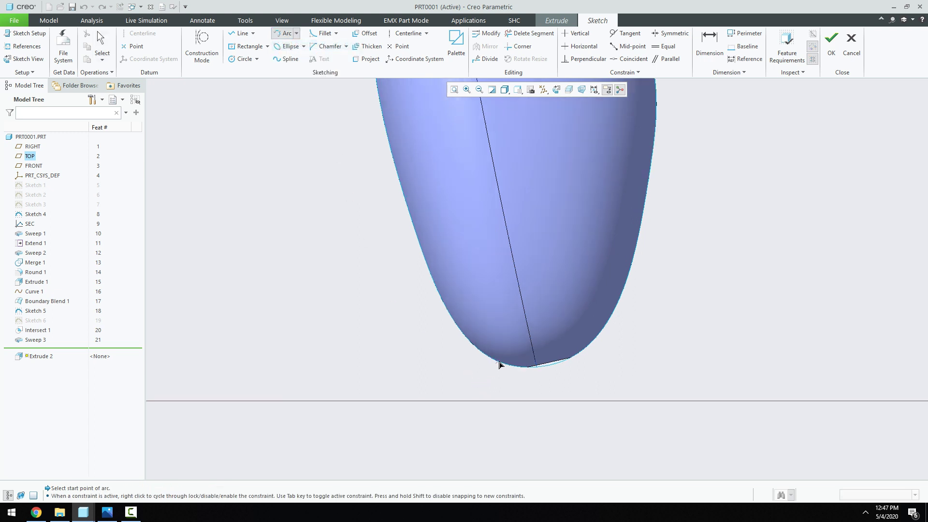
{"action": "left_click", "coordinate": [495, 370]}
{"action": "left_click", "coordinate": [511, 342]}
{"action": "left_click", "coordinate": [506, 355]}
{"action": "left_click", "coordinate": [509, 337]}
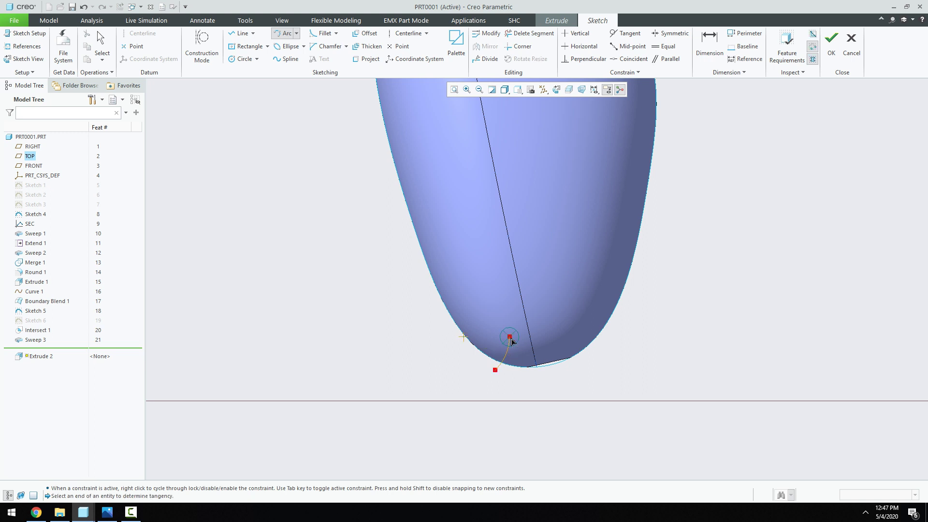
{"action": "left_click", "coordinate": [575, 326]}
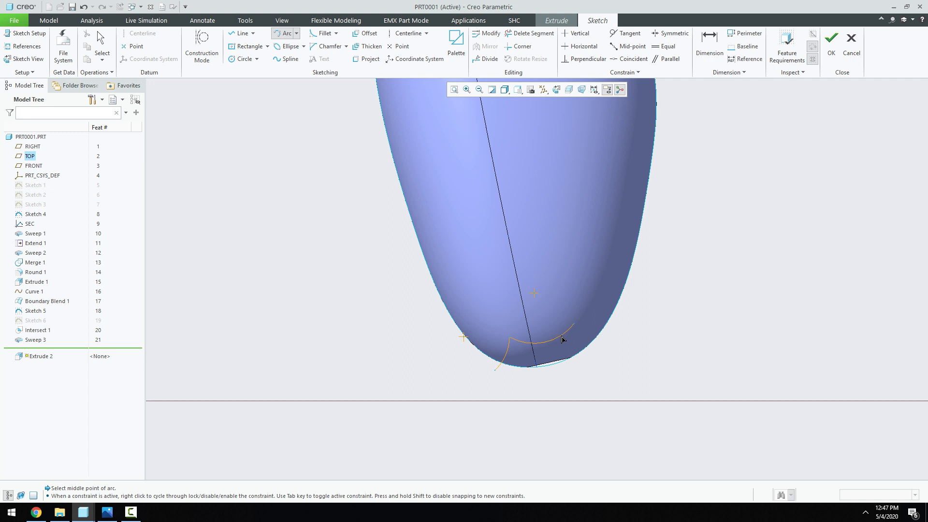
{"action": "left_click", "coordinate": [562, 339]}
{"action": "left_click", "coordinate": [574, 325]}
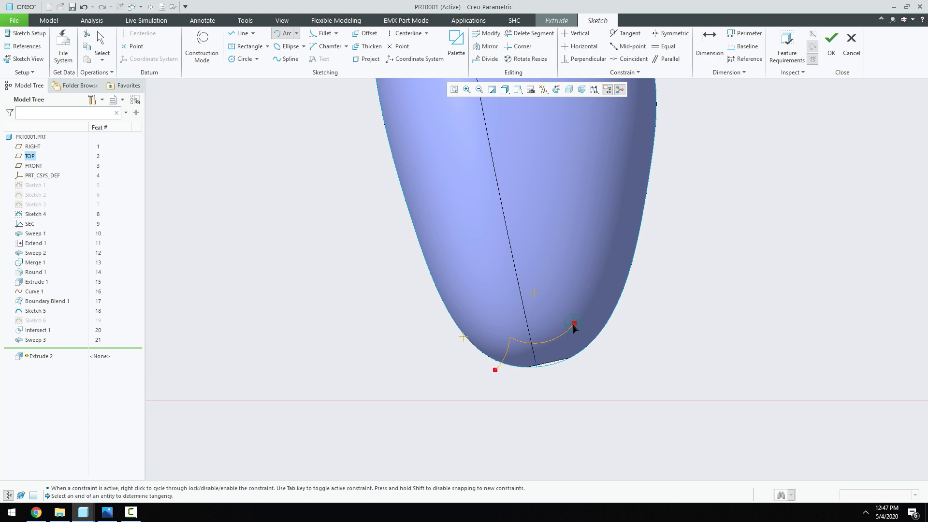
Step: Nudge an arc endpoint lower on the tip and finish the sketch
{"action": "middle_click", "coordinate": [605, 347]}
{"action": "scroll", "coordinate": [591, 339], "scroll_direction": "down", "scroll_amount": 2}
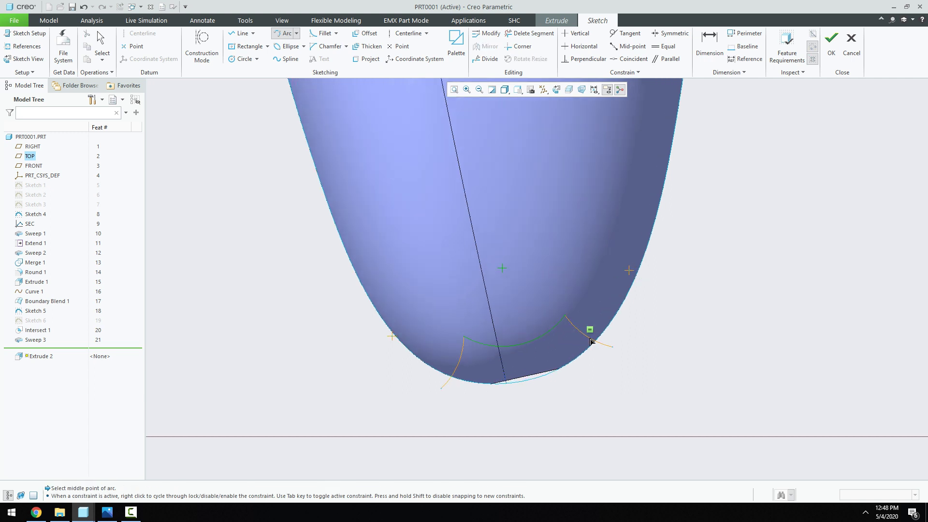
{"action": "middle_click", "coordinate": [678, 348]}
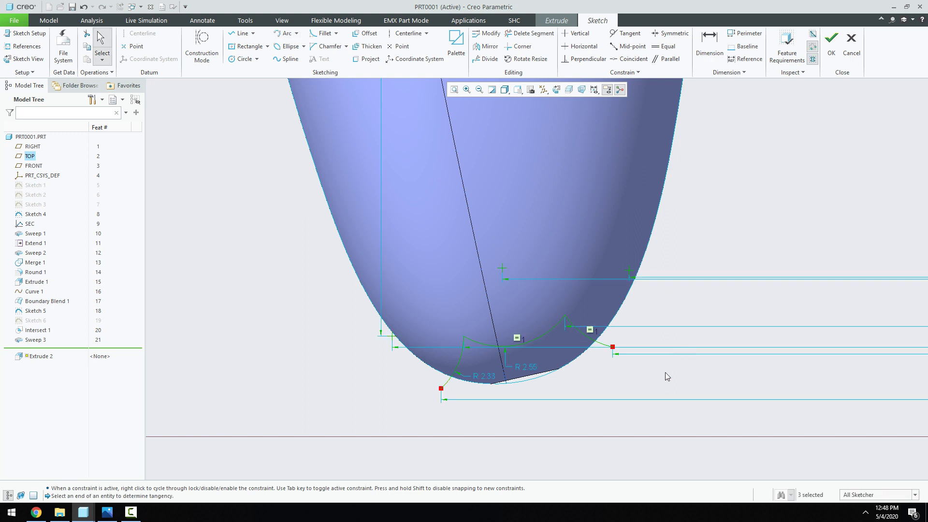
{"action": "scroll", "coordinate": [449, 349], "scroll_direction": "down", "scroll_amount": 1}
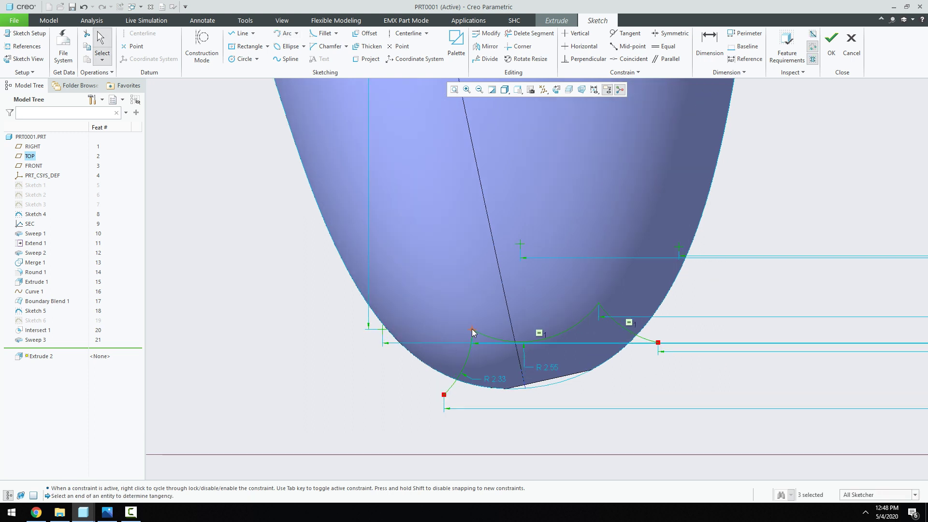
{"action": "left_click_drag", "start_coordinate": [472, 331], "coordinate": [472, 354]}
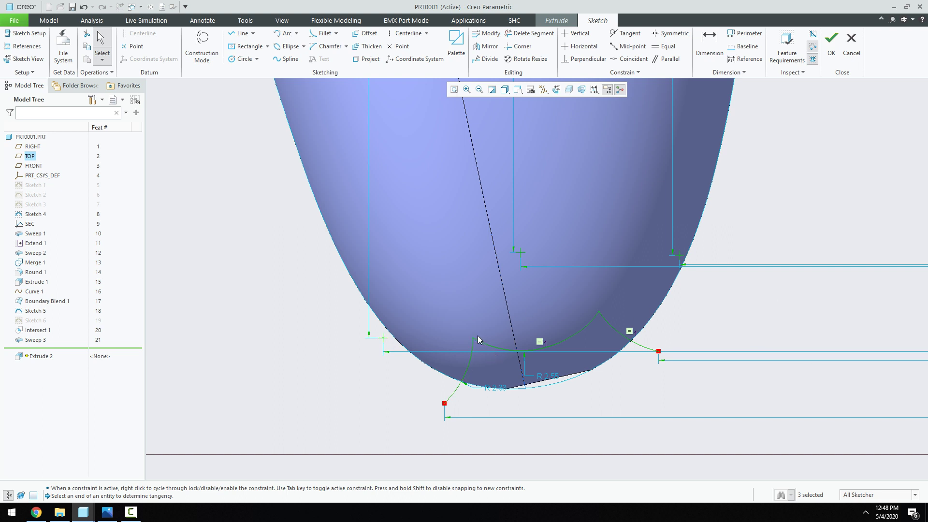
{"action": "left_click", "coordinate": [832, 46]}
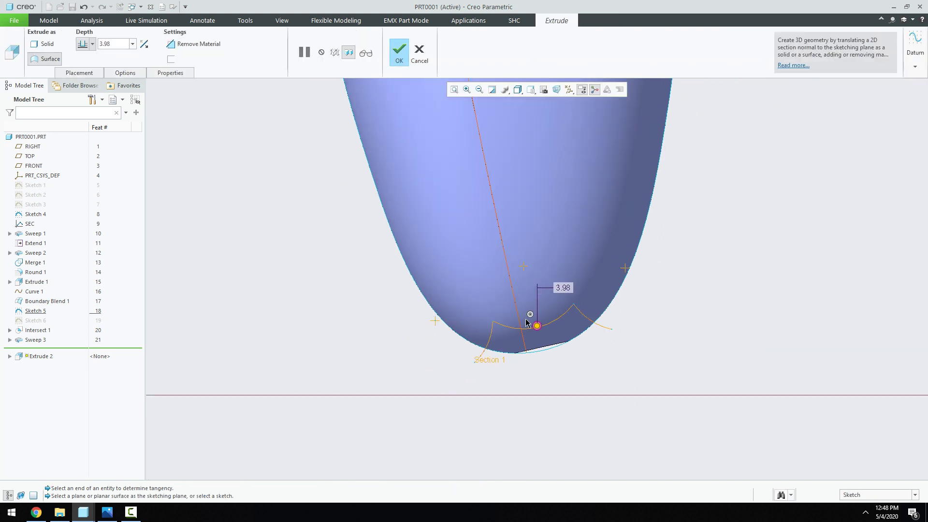
Step: Trim the tip quilt with Remove Material extruded Through All, completing Extrude 2
{"action": "mouse_move", "coordinate": [526, 320]}
{"action": "middle_mouse_down"}
{"action": "mouse_move", "coordinate": [533, 292]}
{"action": "mouse_move", "coordinate": [483, 300]}
{"action": "middle_mouse_up"}
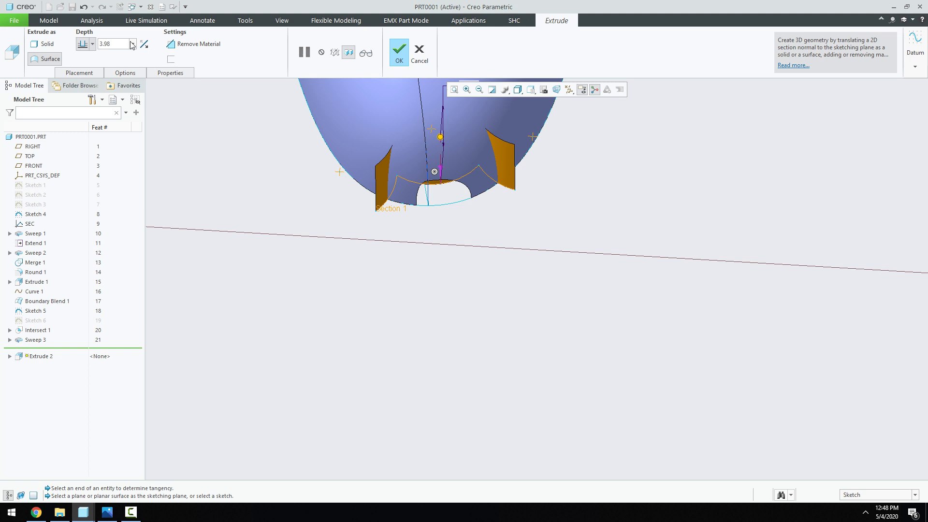
{"action": "left_click", "coordinate": [194, 44]}
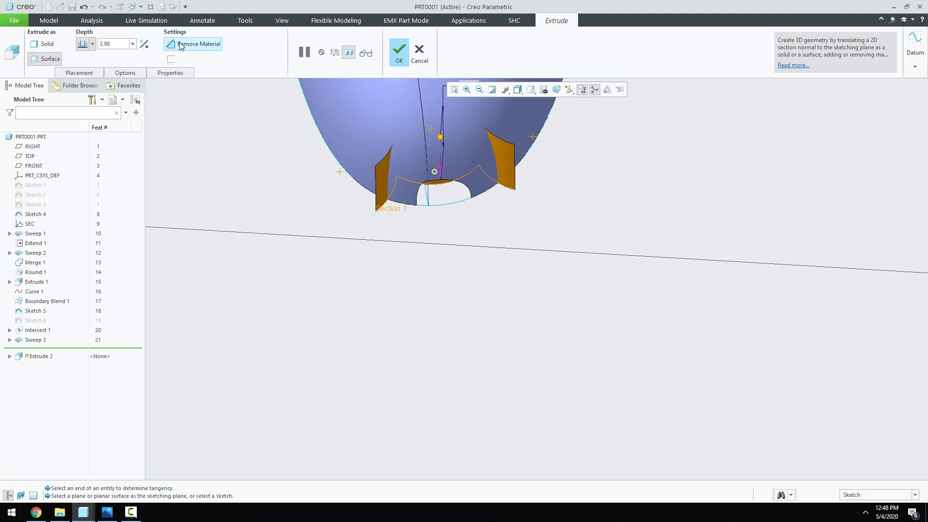
{"action": "left_click", "coordinate": [353, 110]}
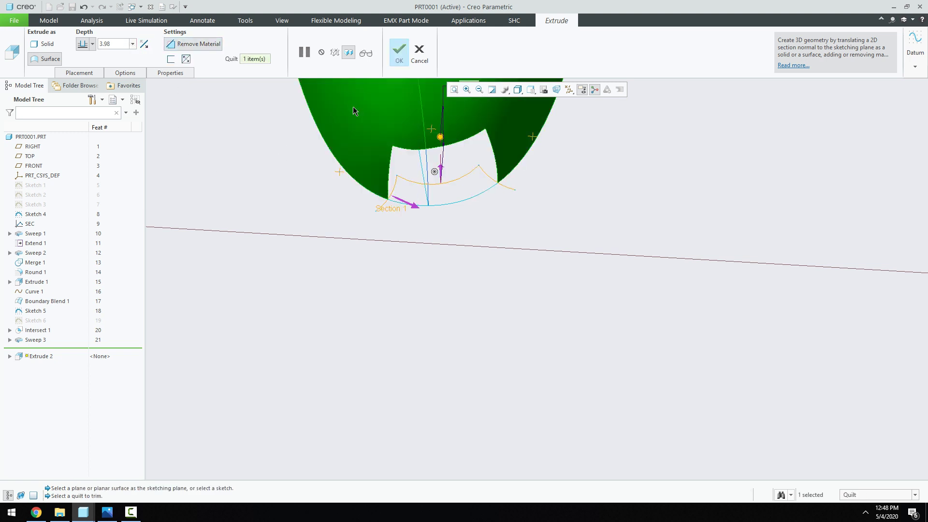
{"action": "left_click", "coordinate": [92, 44]}
{"action": "left_click", "coordinate": [83, 103]}
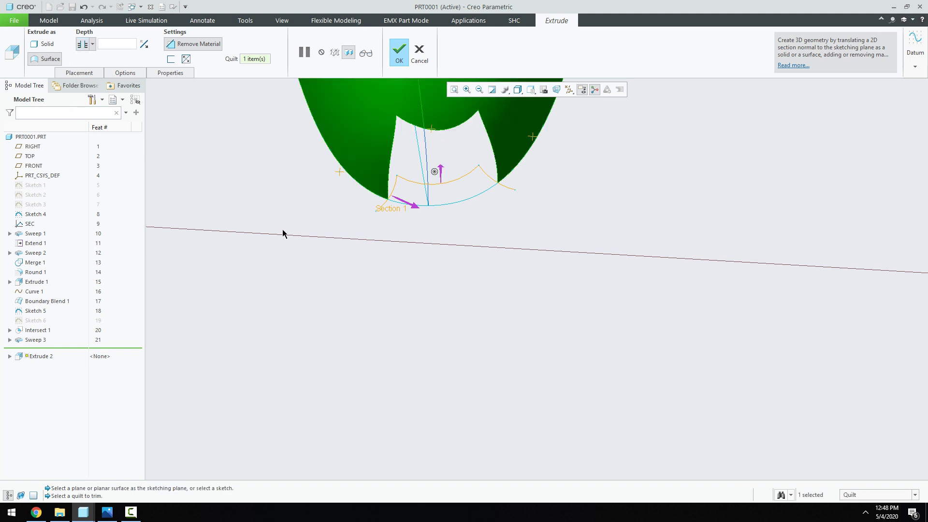
{"action": "scroll", "coordinate": [380, 230], "scroll_direction": "up", "scroll_amount": 3}
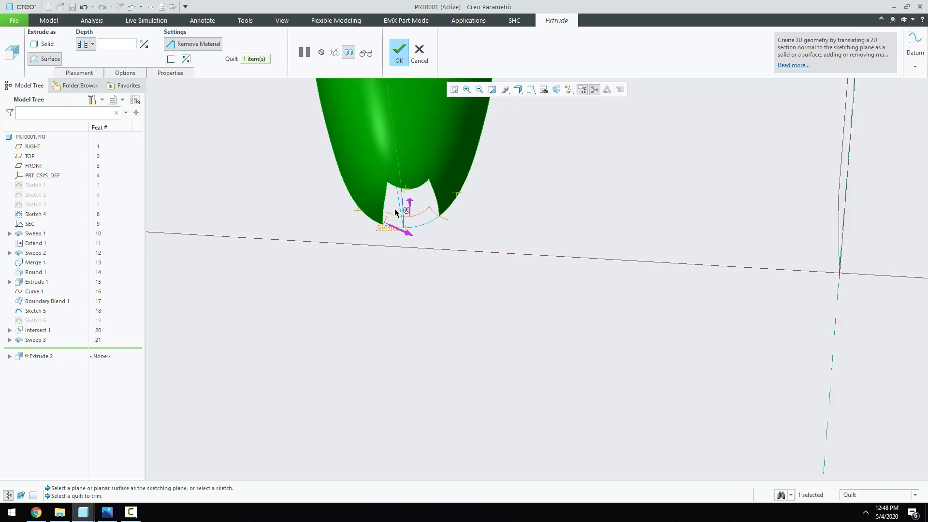
{"action": "mouse_move", "coordinate": [395, 213]}
{"action": "middle_mouse_down"}
{"action": "mouse_move", "coordinate": [427, 221]}
{"action": "mouse_move", "coordinate": [401, 214]}
{"action": "middle_mouse_up"}
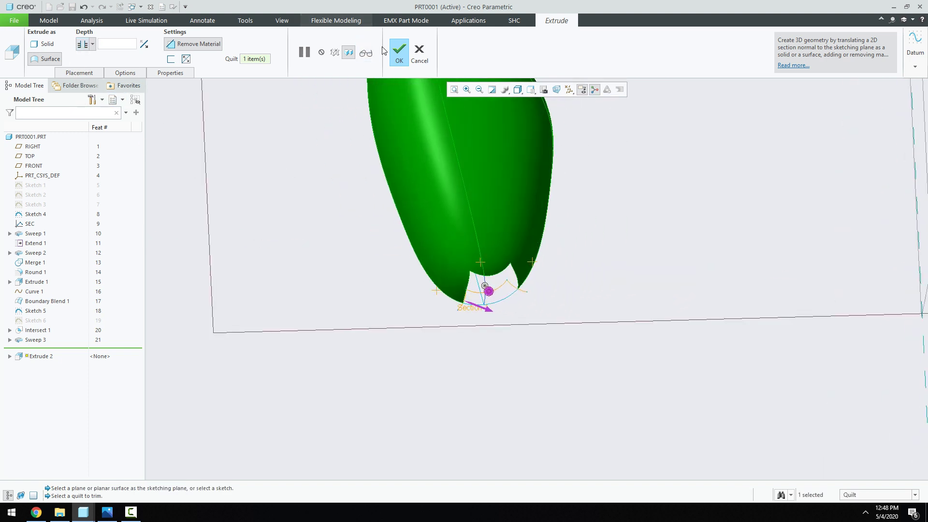
{"action": "left_click", "coordinate": [399, 53]}
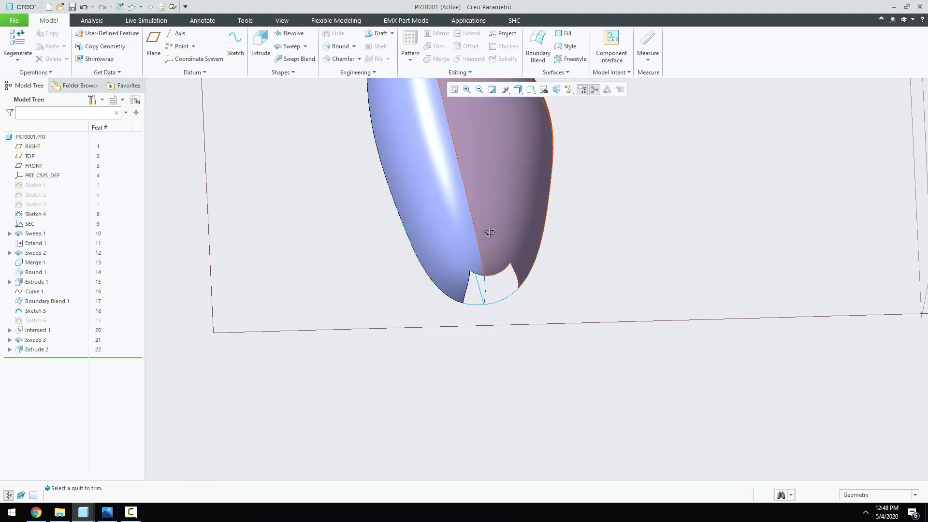
{"action": "middle_click_drag", "start_coordinate": [489, 232], "coordinate": [478, 221]}
{"action": "scroll", "coordinate": [315, 166], "scroll_direction": "down", "scroll_amount": 3}
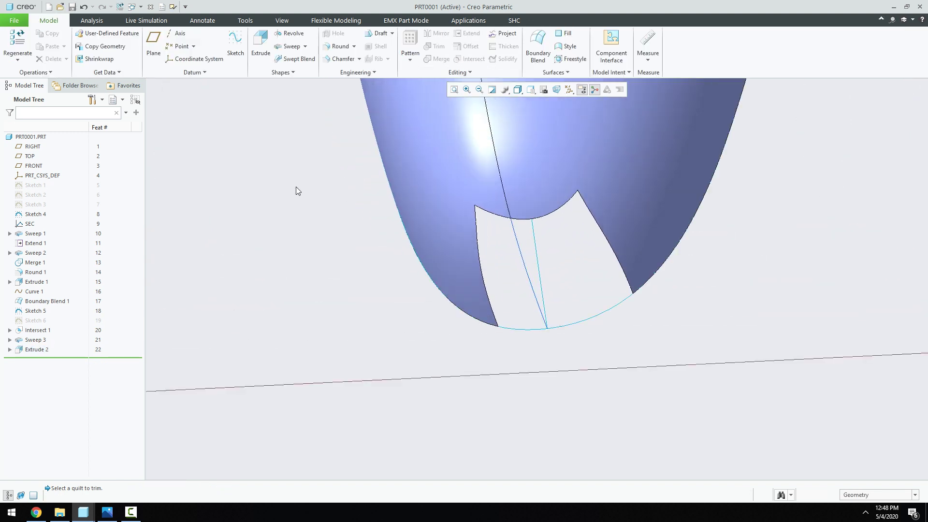
Step: Start a Boundary Blend using the notch arc and bottom edge, plus left and right edges
{"action": "left_click", "coordinate": [538, 49]}
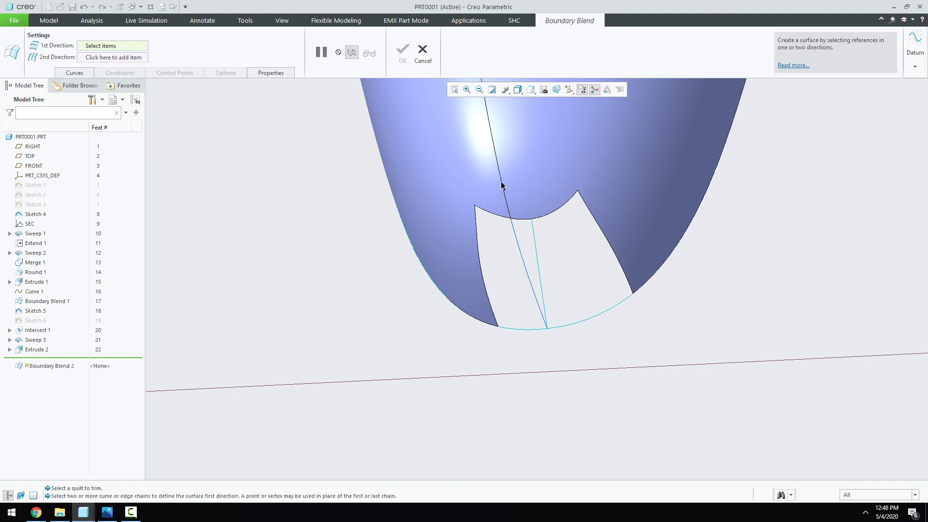
{"action": "left_click", "coordinate": [498, 215]}
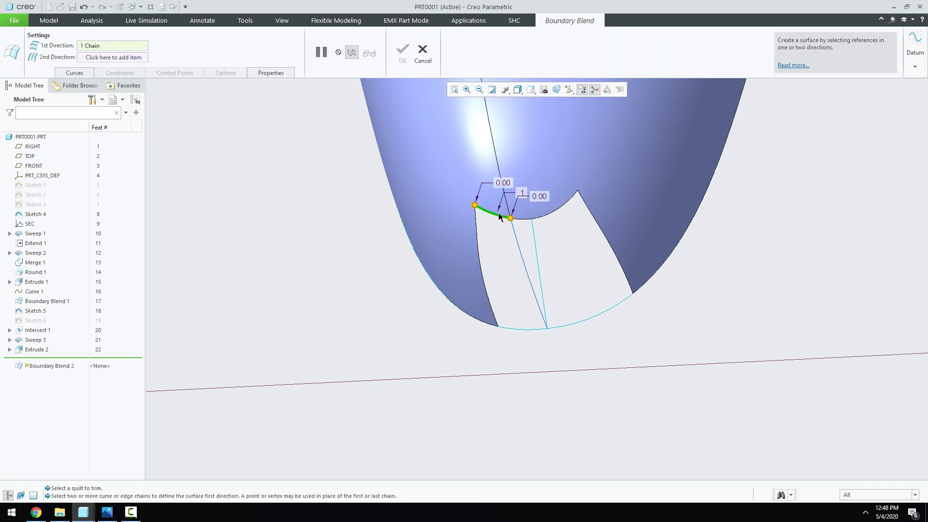
{"action": "left_click", "coordinate": [562, 208], "text": "shift"}
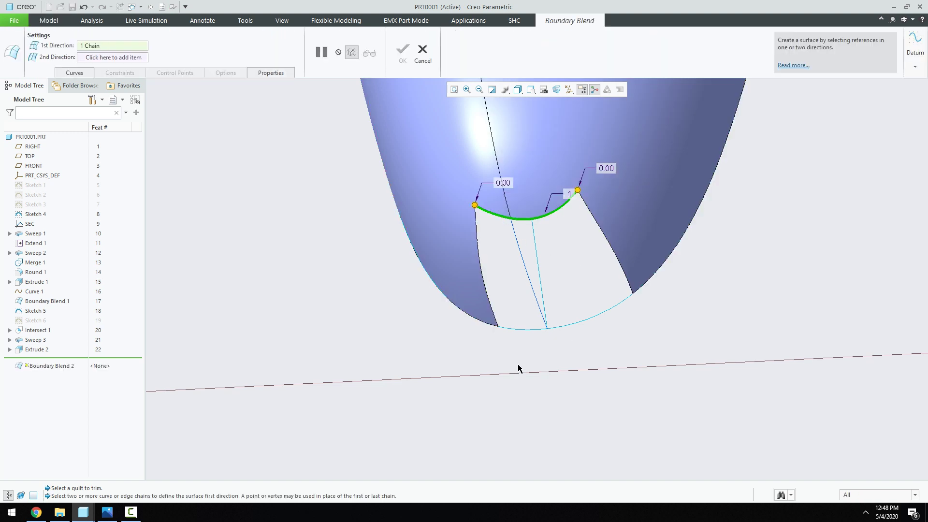
{"action": "left_click", "coordinate": [523, 329], "text": "ctrl"}
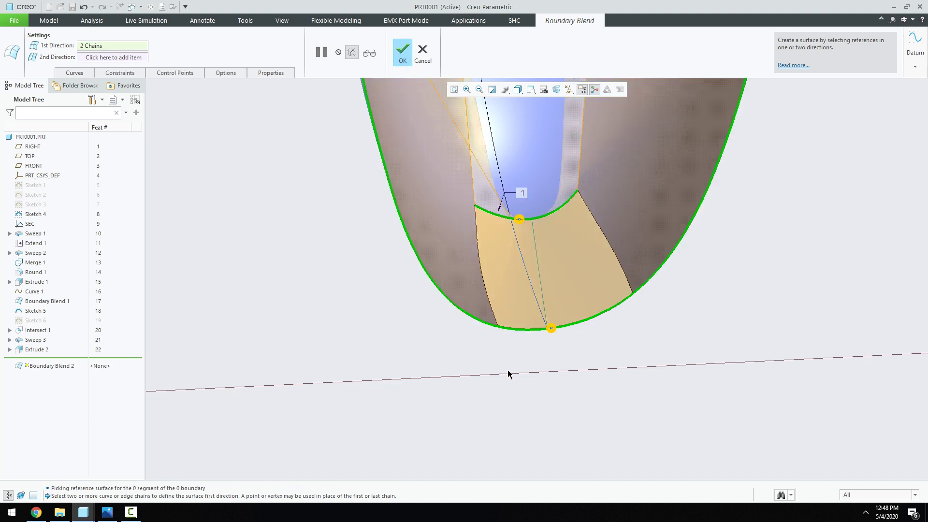
{"action": "right_click", "coordinate": [411, 315]}
{"action": "left_click", "coordinate": [435, 327]}
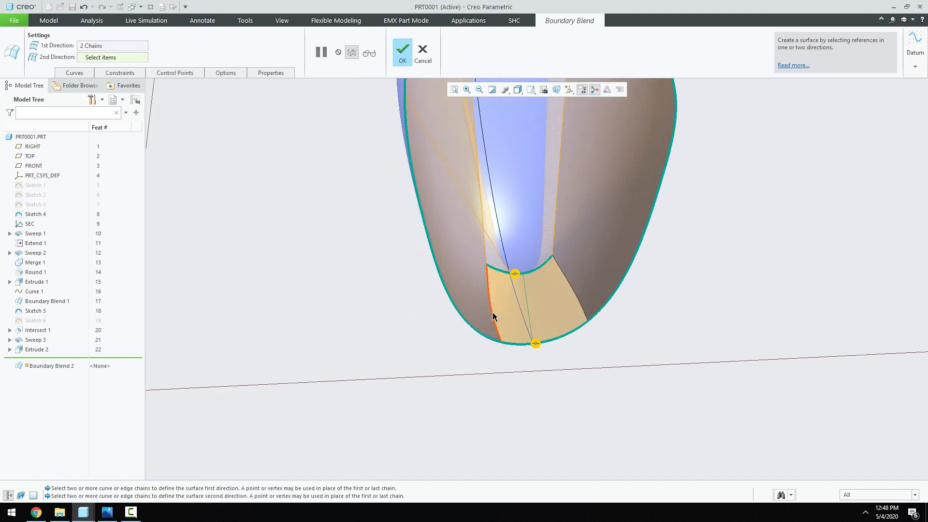
{"action": "left_click", "coordinate": [491, 316]}
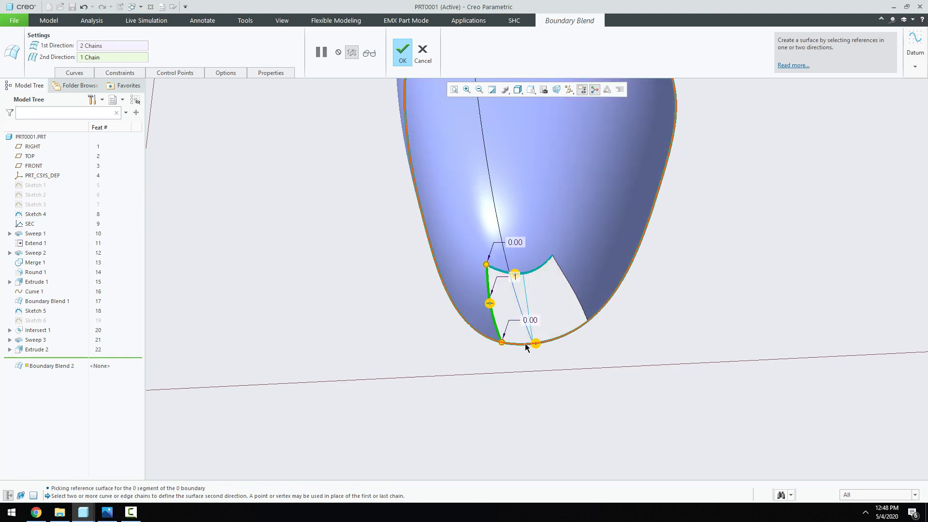
{"action": "left_click", "coordinate": [580, 305], "text": "ctrl"}
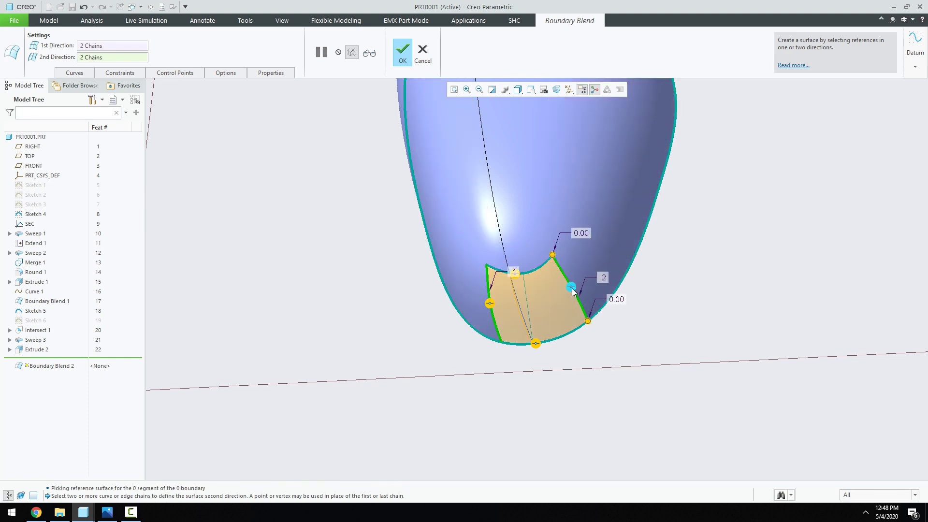
Step: Set the blend edges' conditions: tangent on left and top, normal on bottom
{"action": "right_click", "coordinate": [572, 287]}
{"action": "left_click", "coordinate": [607, 305]}
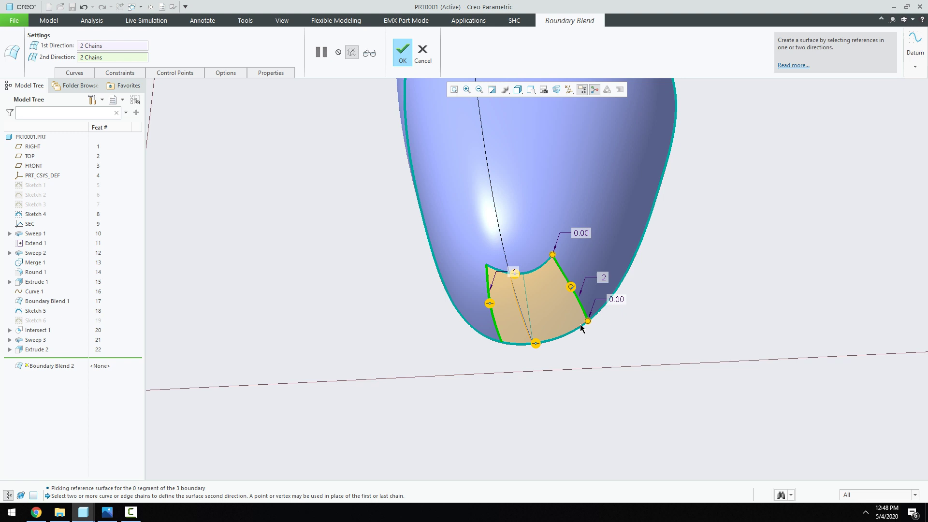
{"action": "right_click", "coordinate": [490, 304]}
{"action": "left_click", "coordinate": [512, 322]}
{"action": "scroll", "coordinate": [519, 283], "scroll_direction": "down", "scroll_amount": 5}
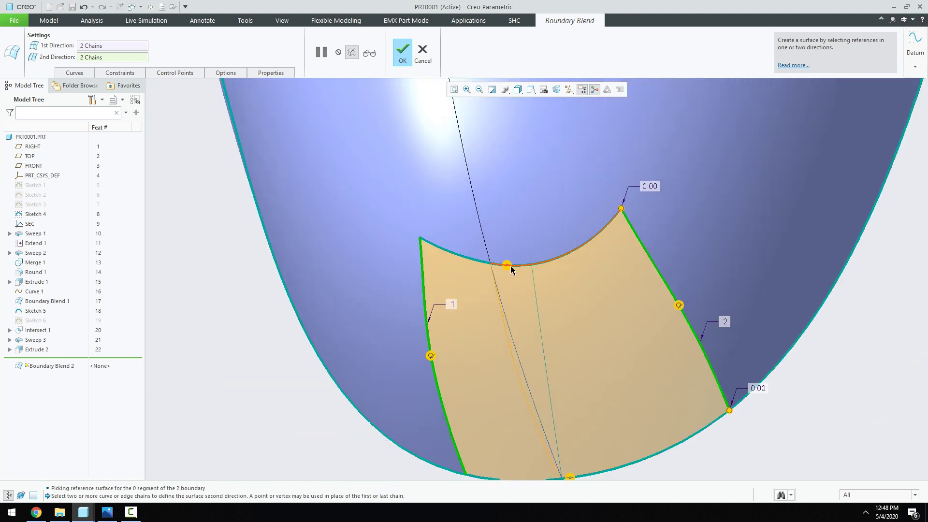
{"action": "right_click", "coordinate": [507, 266]}
{"action": "left_click", "coordinate": [525, 285]}
{"action": "right_click", "coordinate": [571, 480]}
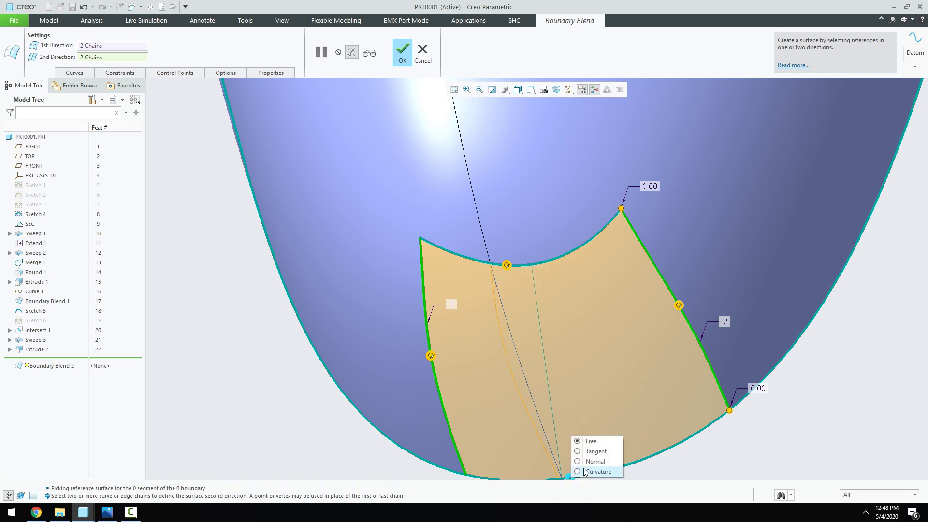
{"action": "left_click", "coordinate": [588, 467]}
Step: Complete Boundary Blend 2 and return to the standard orientation
{"action": "scroll", "coordinate": [598, 424], "scroll_direction": "up", "scroll_amount": 2}
{"action": "scroll", "coordinate": [601, 364], "scroll_direction": "up", "scroll_amount": 1}
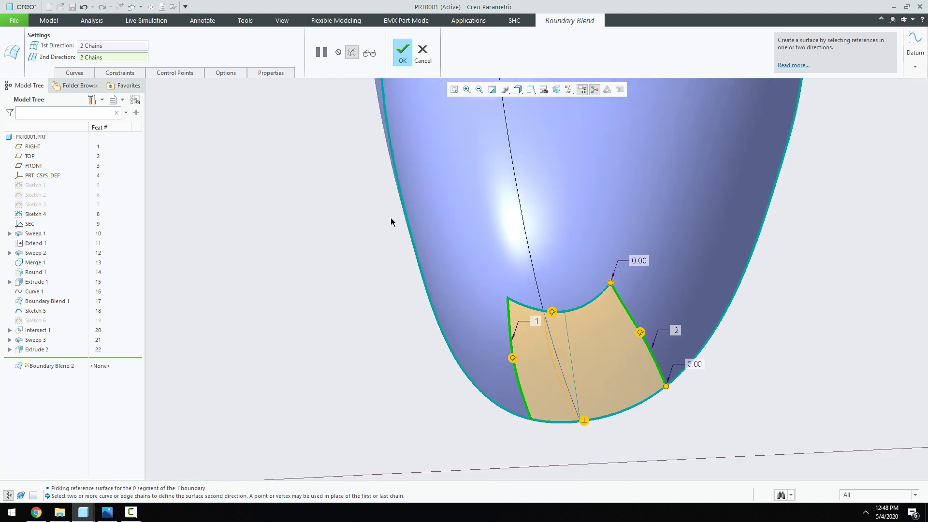
{"action": "left_click", "coordinate": [403, 62]}
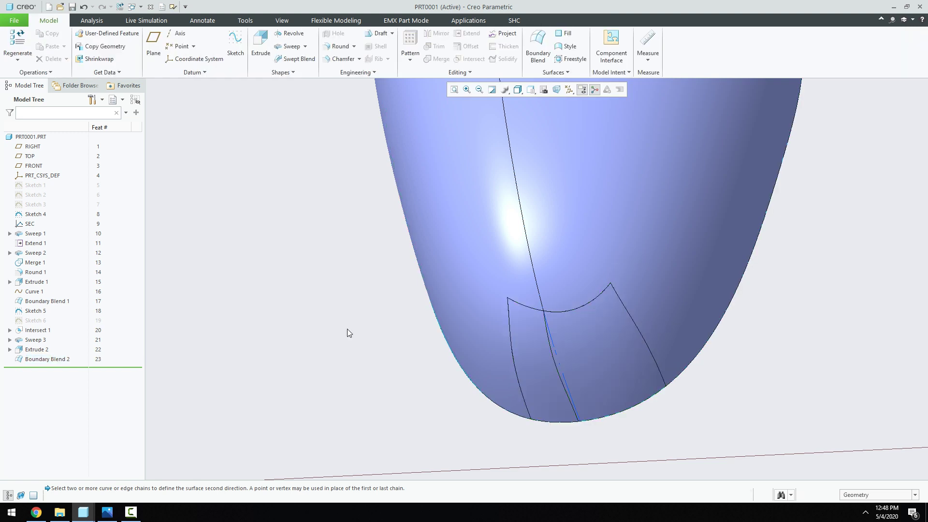
{"action": "middle_click_drag", "start_coordinate": [347, 328], "coordinate": [430, 321]}
{"action": "key", "text": "ctrl+d"}
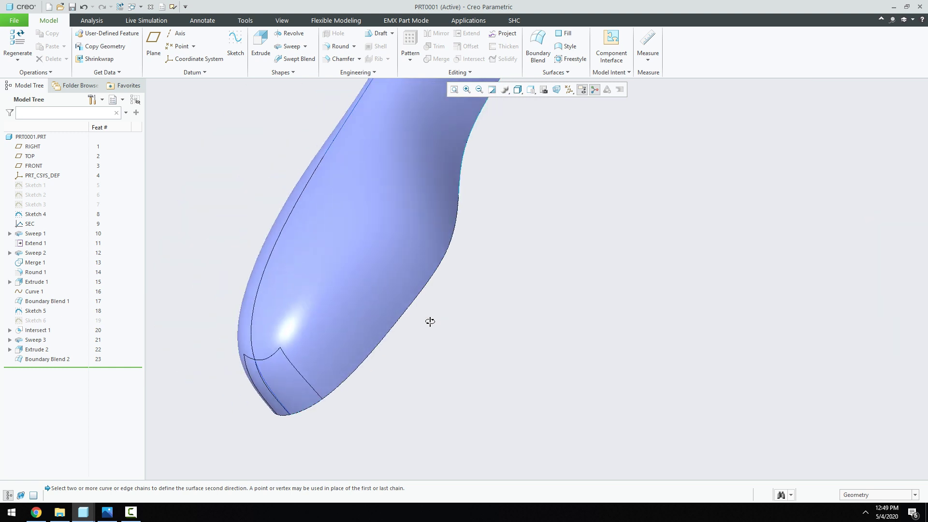
Step: Open the Inspect Geometry options and close them without analysing
{"action": "left_click", "coordinate": [92, 20]}
{"action": "left_click", "coordinate": [400, 74]}
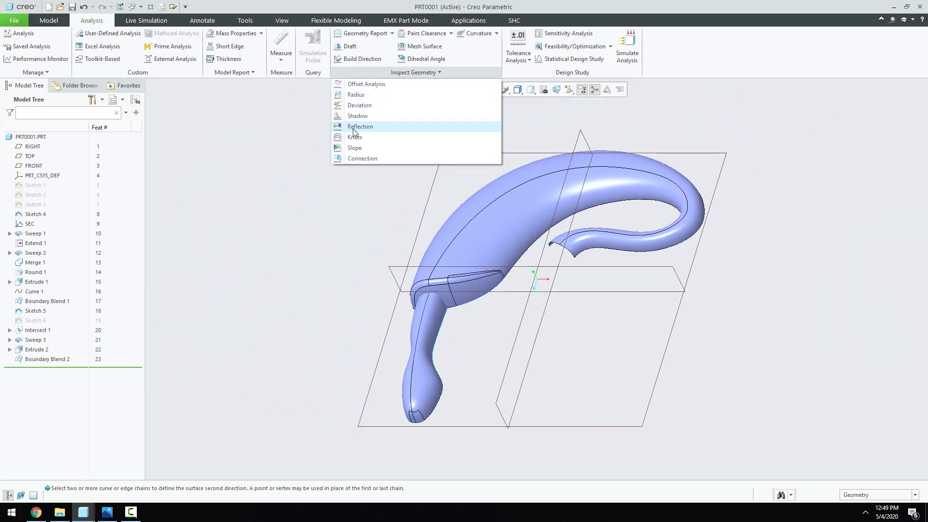
{"action": "left_click", "coordinate": [324, 157]}
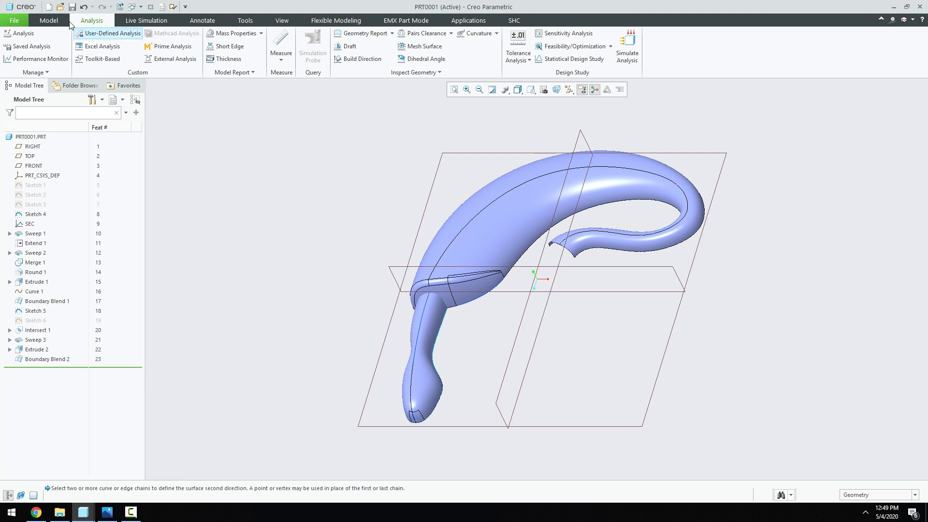
{"action": "left_click", "coordinate": [49, 21]}
Step: Import the dimensioned 100 by 120 reference sketch image via Model Display > Images
{"action": "scroll", "coordinate": [305, 228], "scroll_direction": "up", "scroll_amount": 2}
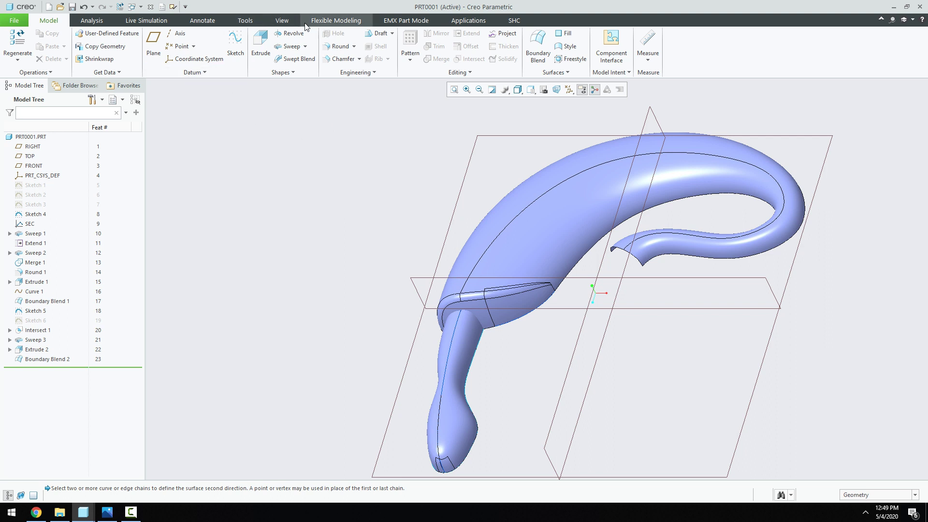
{"action": "left_click", "coordinate": [282, 20]}
{"action": "left_click", "coordinate": [367, 72]}
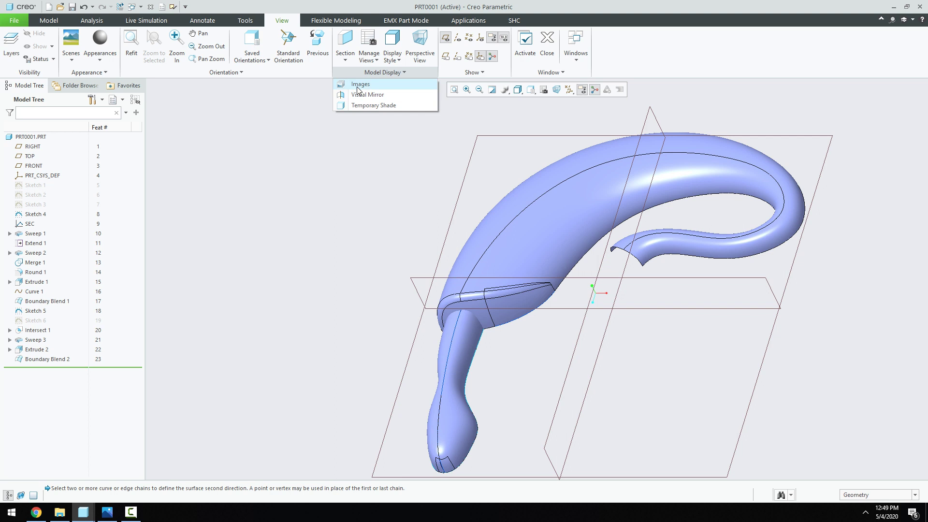
{"action": "left_click", "coordinate": [360, 85]}
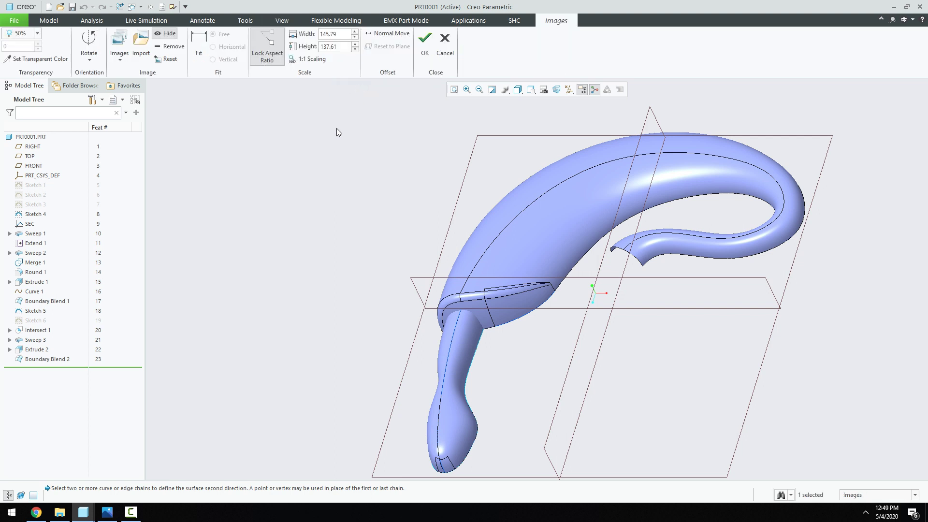
{"action": "left_click", "coordinate": [167, 35]}
{"action": "left_click", "coordinate": [425, 41]}
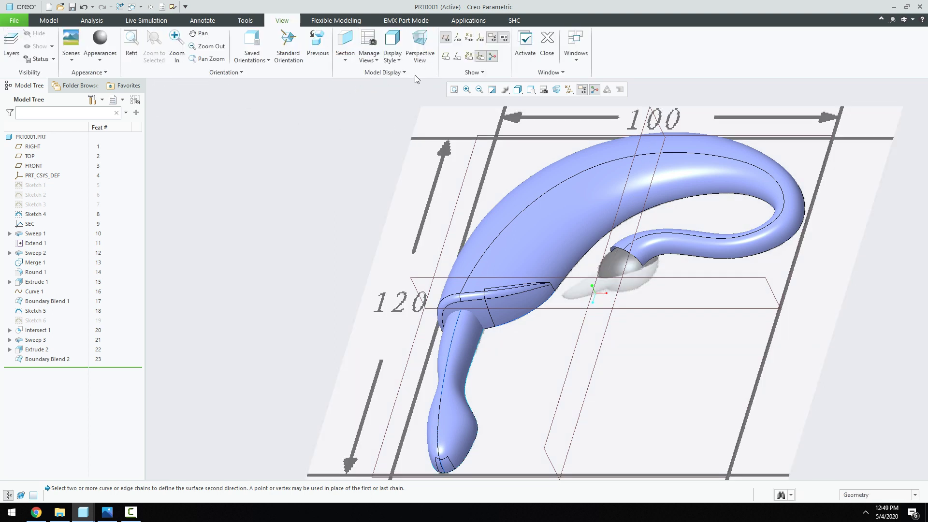
{"action": "left_click", "coordinate": [48, 22]}
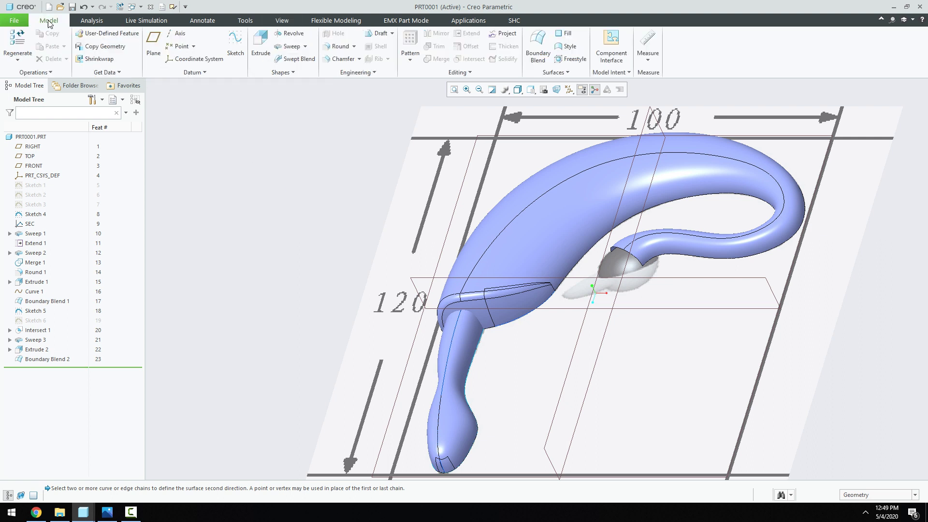
Step: Start a surface revolve sketched on the TOP plane, viewed straight on
{"action": "left_click", "coordinate": [290, 39]}
{"action": "left_click", "coordinate": [43, 59]}
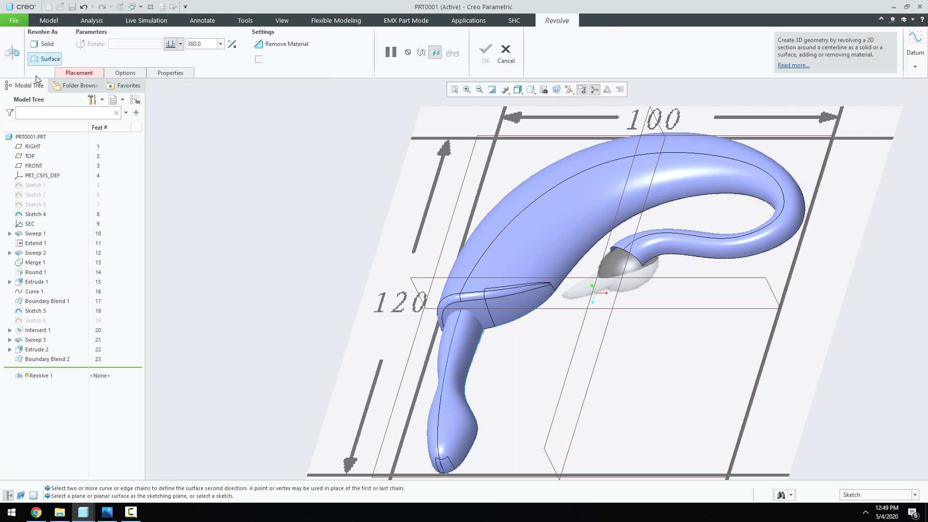
{"action": "left_click", "coordinate": [30, 156]}
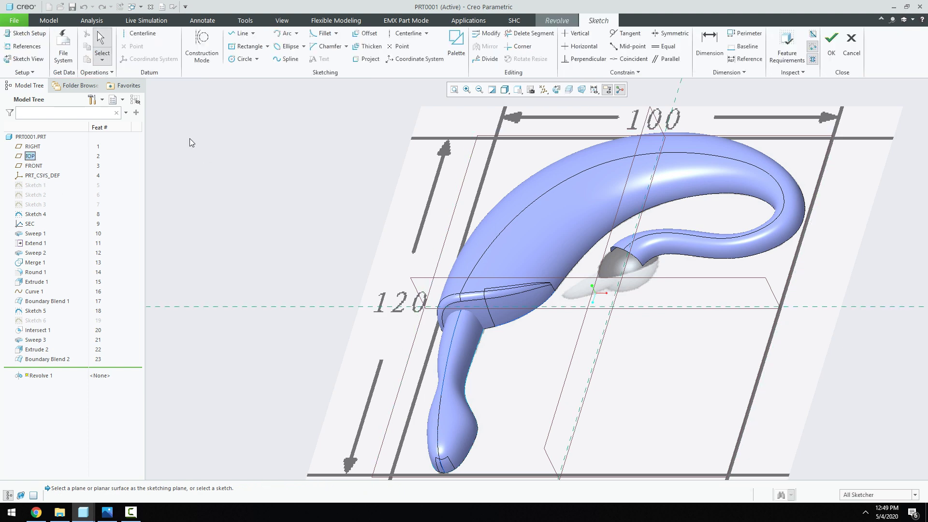
{"action": "left_click", "coordinate": [33, 64]}
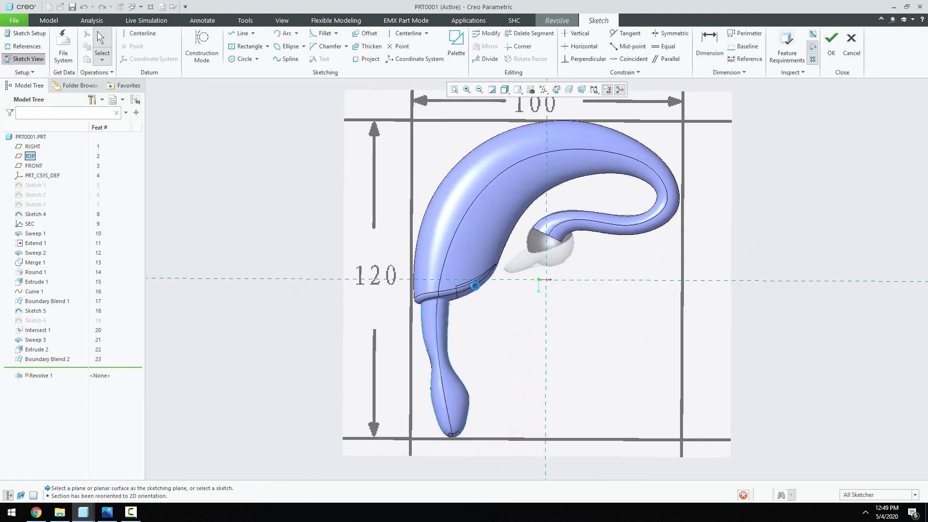
{"action": "scroll", "coordinate": [511, 240], "scroll_direction": "down", "scroll_amount": 5}
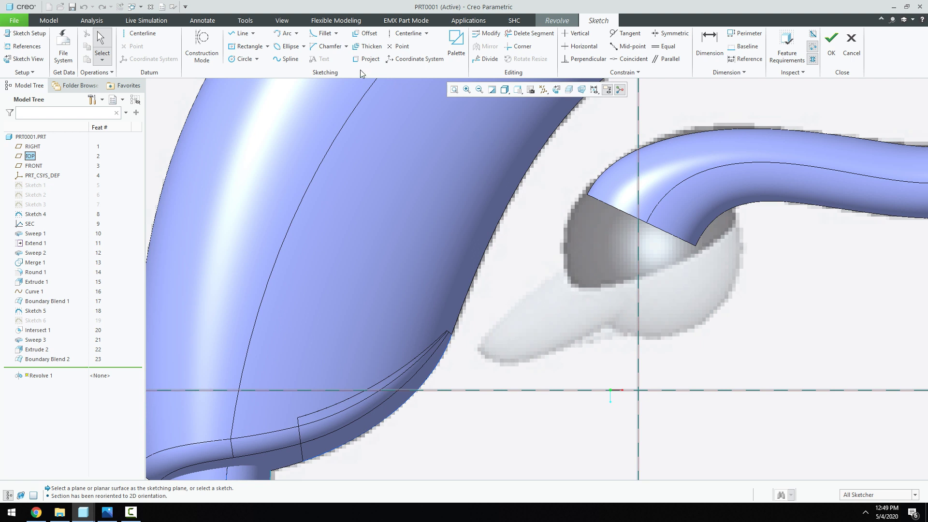
Step: Draw a 3-point circle outlining the knob at the hook's curled end
{"action": "left_click", "coordinate": [297, 33]}
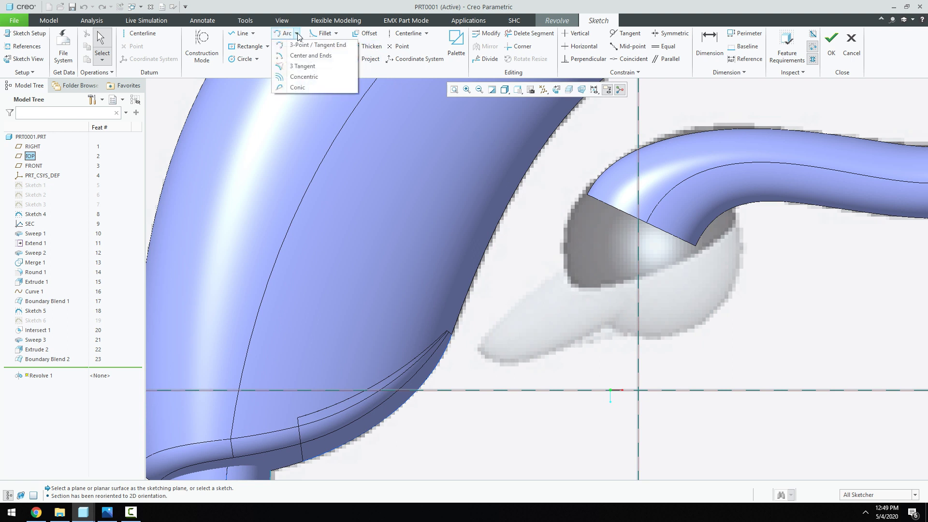
{"action": "left_click", "coordinate": [258, 62]}
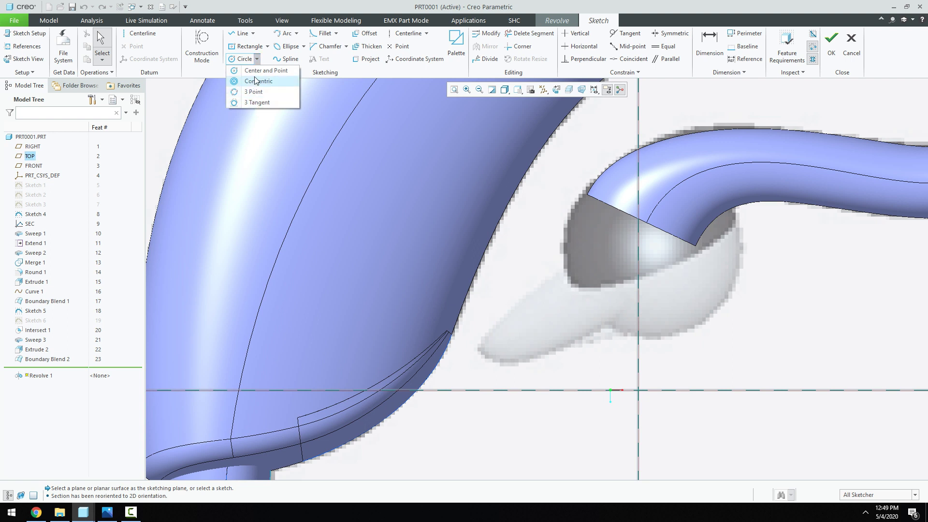
{"action": "left_click", "coordinate": [260, 91]}
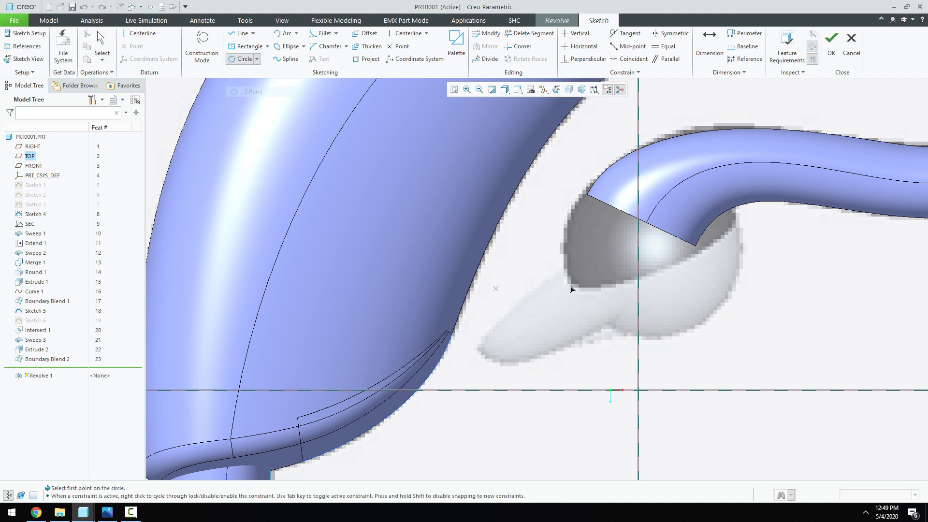
{"action": "left_click", "coordinate": [571, 211]}
{"action": "left_click", "coordinate": [663, 338]}
{"action": "left_click", "coordinate": [740, 234]}
{"action": "middle_click", "coordinate": [740, 233]}
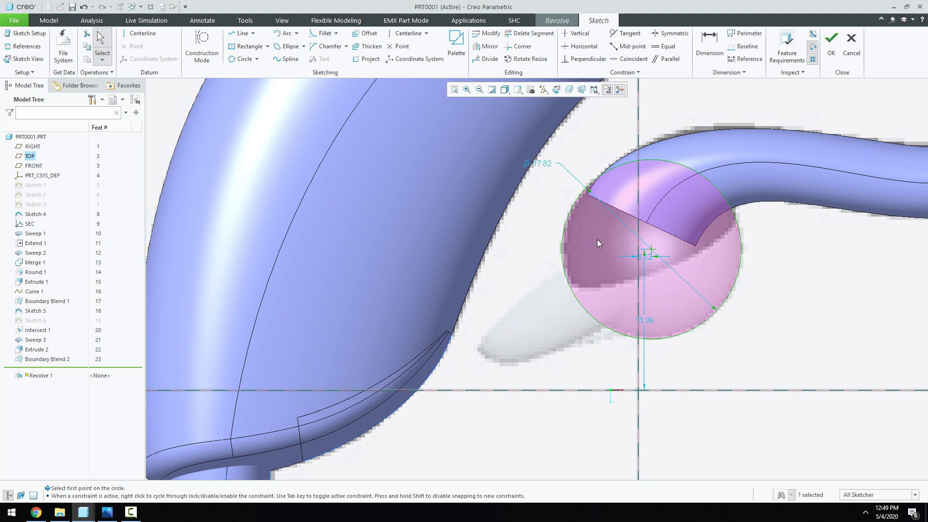
Step: Add a horizontal centerline through the circle, delete its upper half, and finish the sketch
{"action": "left_click", "coordinate": [139, 33]}
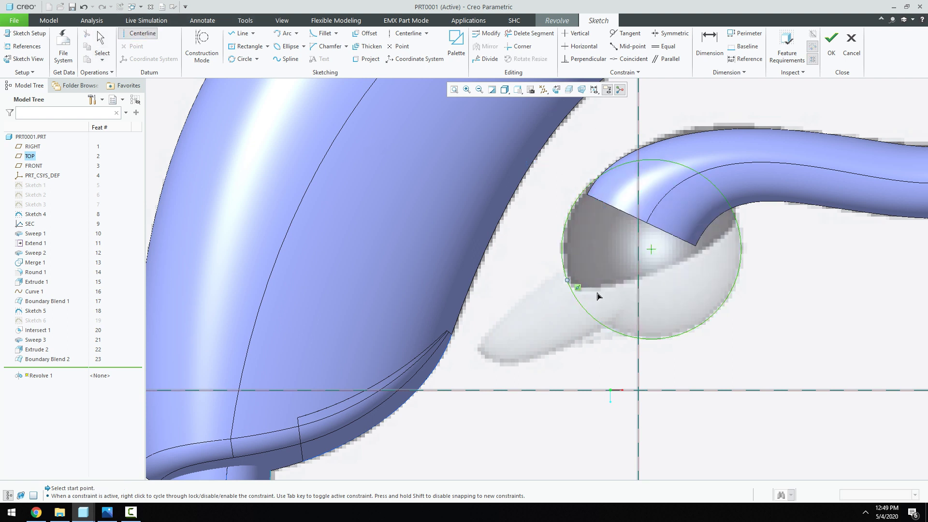
{"action": "left_click", "coordinate": [653, 253]}
{"action": "left_click", "coordinate": [762, 255]}
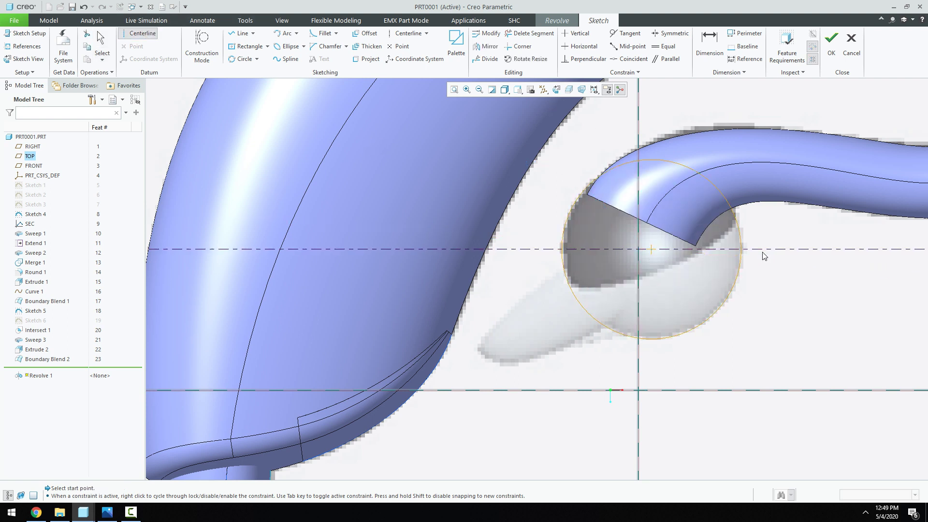
{"action": "middle_click", "coordinate": [776, 318]}
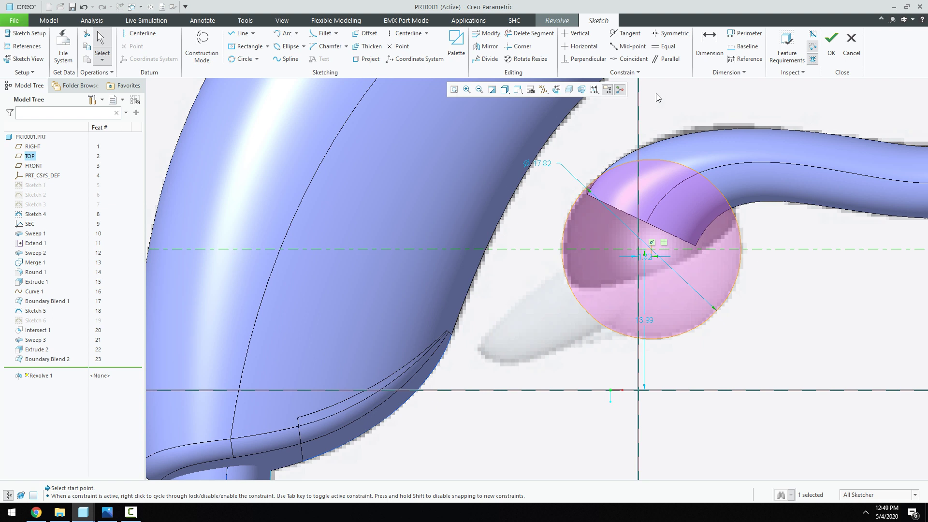
{"action": "left_click", "coordinate": [531, 34]}
{"action": "left_click", "coordinate": [706, 180]}
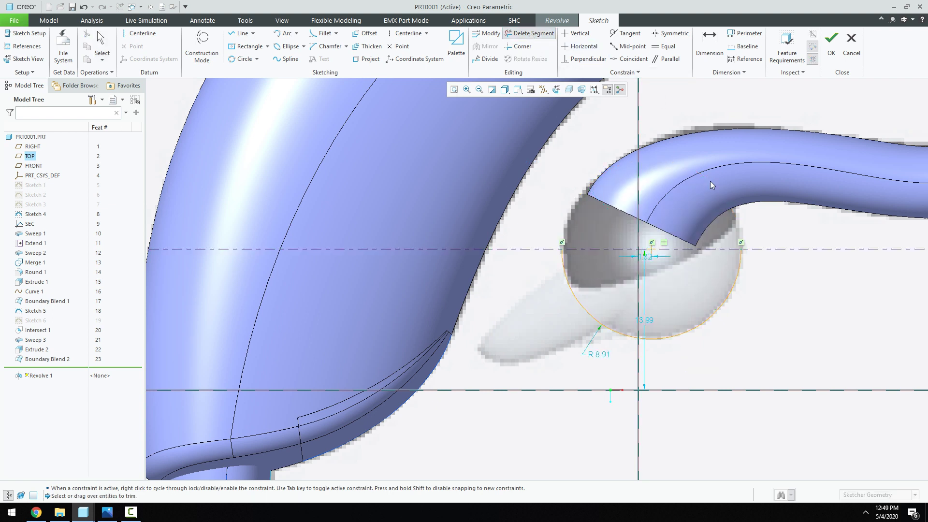
{"action": "middle_click", "coordinate": [771, 240]}
{"action": "left_click", "coordinate": [832, 48]}
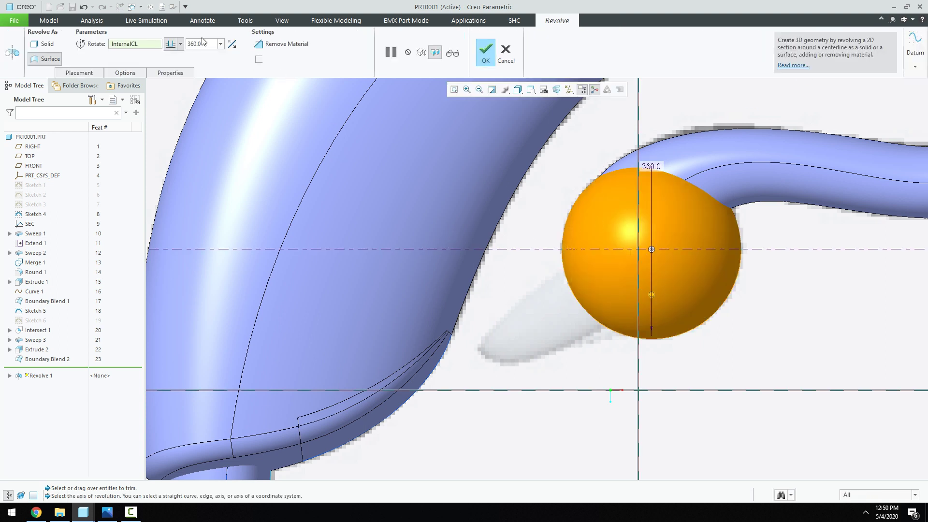
Step: Set the revolve angle to 180 and complete Revolve 1
{"action": "type", "text": "180"}
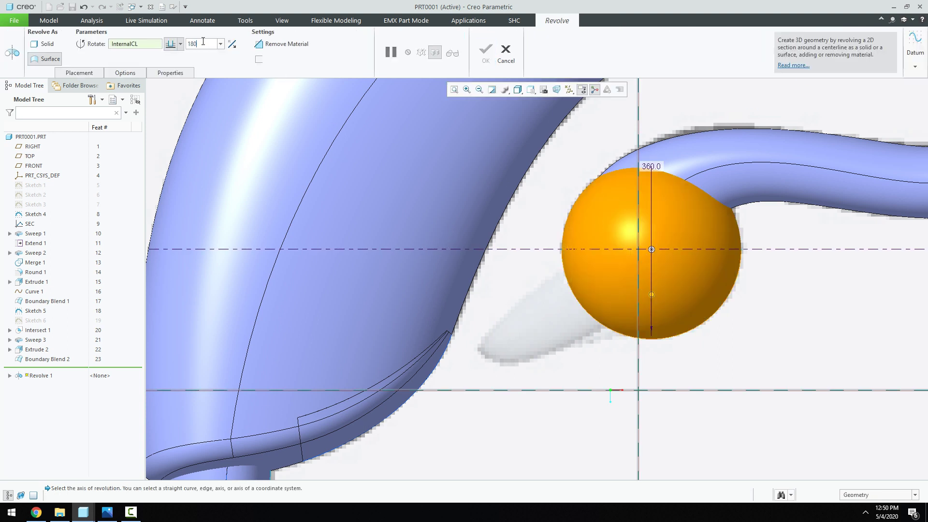
{"action": "key", "text": "Return"}
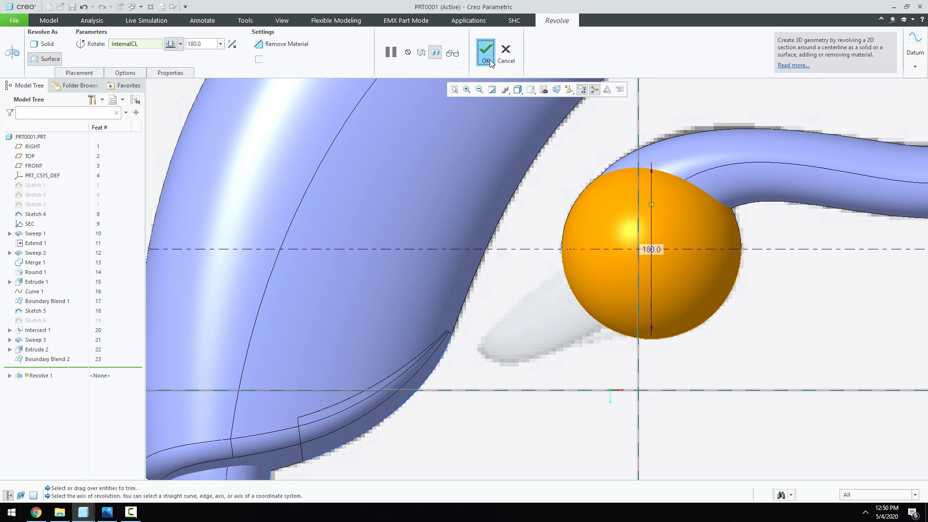
{"action": "left_click", "coordinate": [485, 53]}
{"action": "scroll", "coordinate": [503, 124], "scroll_direction": "down", "scroll_amount": 5}
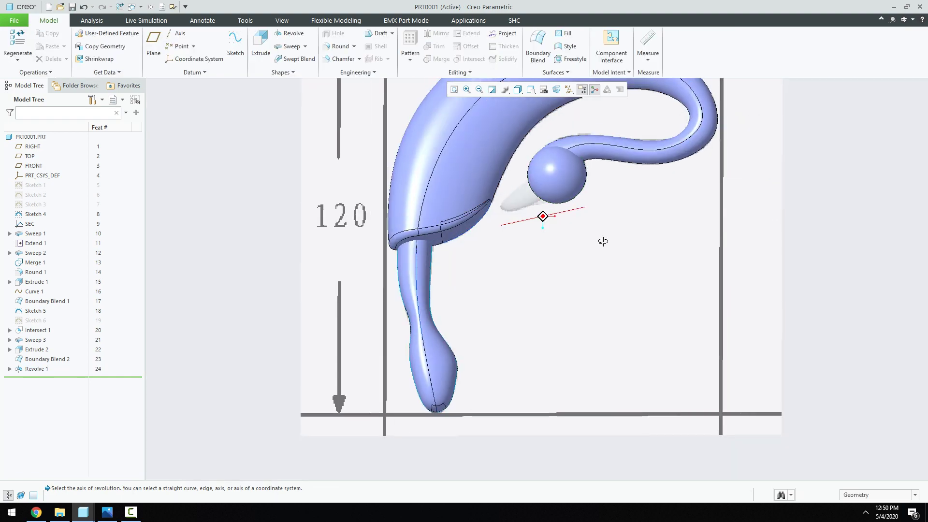
Step: Switch the view to the saved TOP orientation
{"action": "mouse_move", "coordinate": [603, 241]}
{"action": "middle_mouse_down"}
{"action": "mouse_move", "coordinate": [587, 239]}
{"action": "mouse_move", "coordinate": [581, 283]}
{"action": "middle_mouse_up"}
{"action": "scroll", "coordinate": [527, 204], "scroll_direction": "up", "scroll_amount": 2}
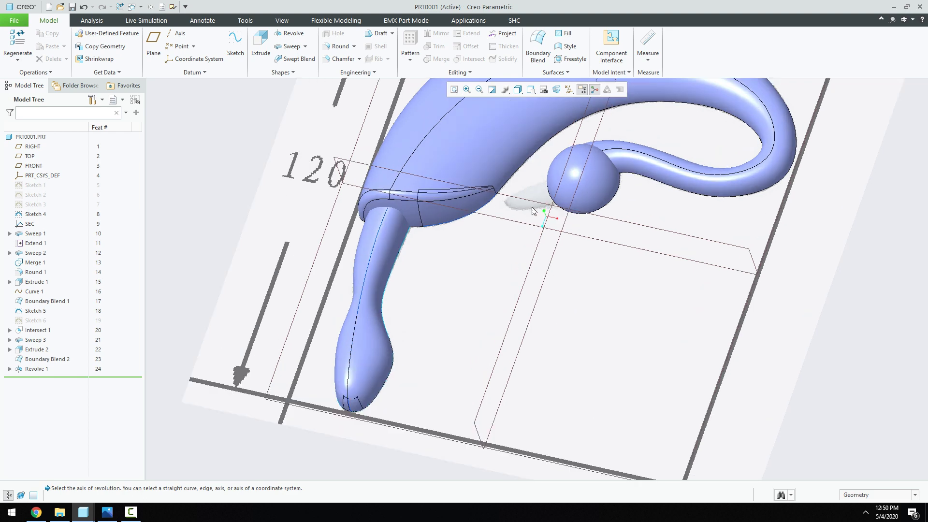
{"action": "scroll", "coordinate": [527, 204], "scroll_direction": "up", "scroll_amount": 2}
{"action": "left_click", "coordinate": [531, 91]}
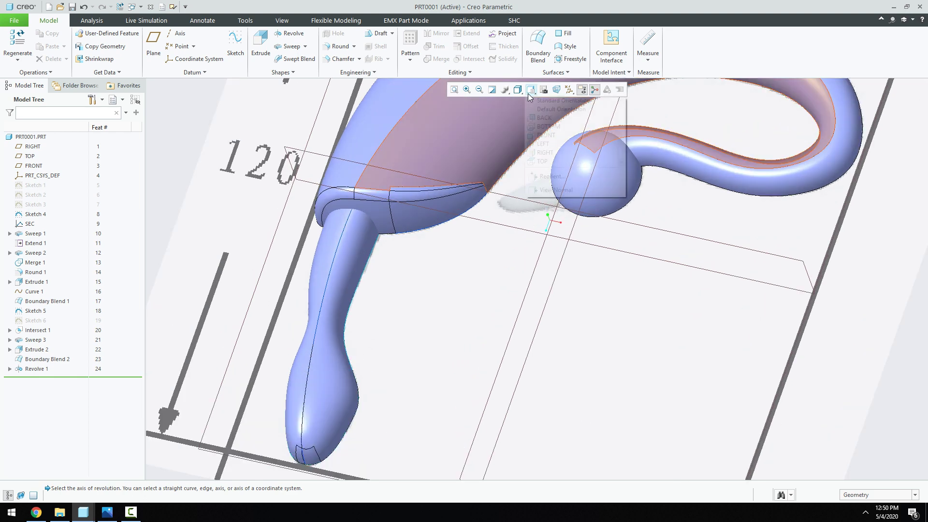
{"action": "left_click", "coordinate": [550, 162]}
{"action": "scroll", "coordinate": [535, 266], "scroll_direction": "up", "scroll_amount": 2}
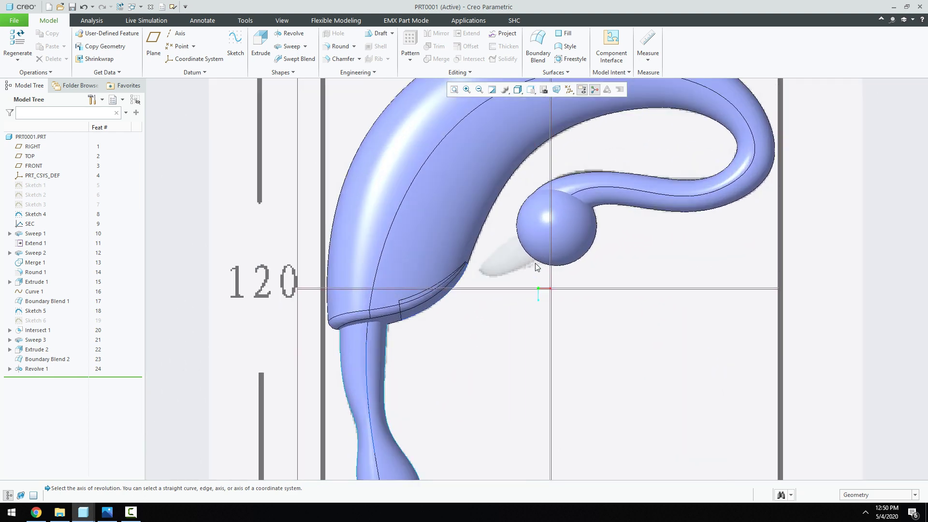
Step: Start a sketch on the TOP plane and draw a spline from the tip to the sphere
{"action": "left_click", "coordinate": [235, 44]}
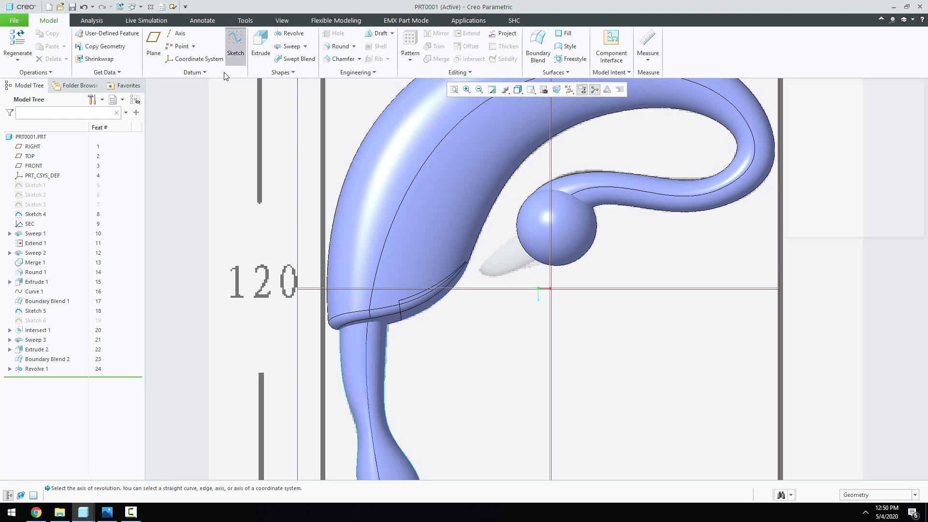
{"action": "left_click", "coordinate": [29, 157]}
{"action": "left_click", "coordinate": [875, 227]}
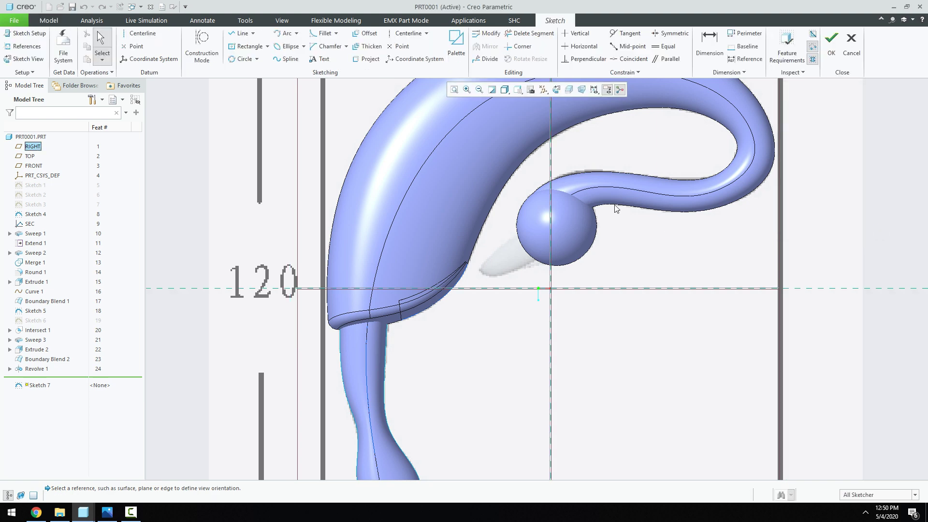
{"action": "left_click", "coordinate": [287, 59]}
{"action": "scroll", "coordinate": [440, 239], "scroll_direction": "up", "scroll_amount": 4}
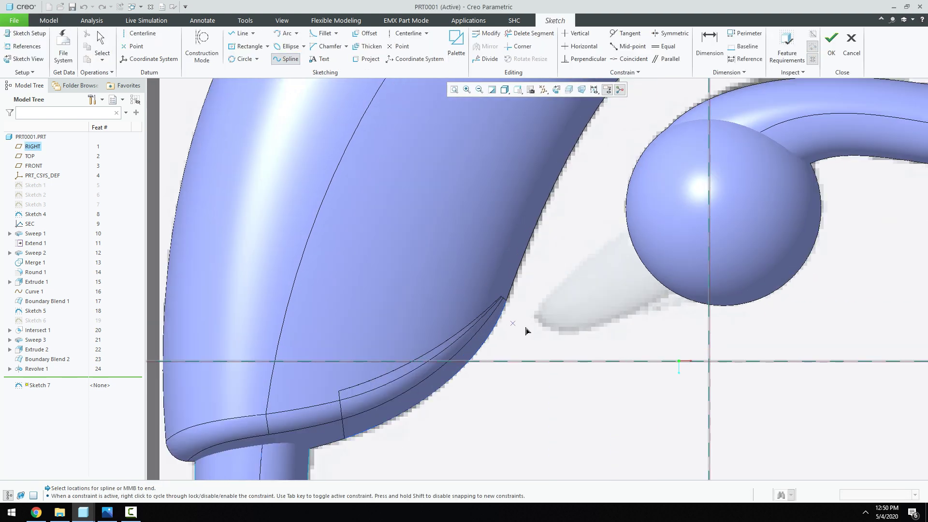
{"action": "left_click", "coordinate": [676, 248]}
{"action": "middle_click", "coordinate": [655, 216]}
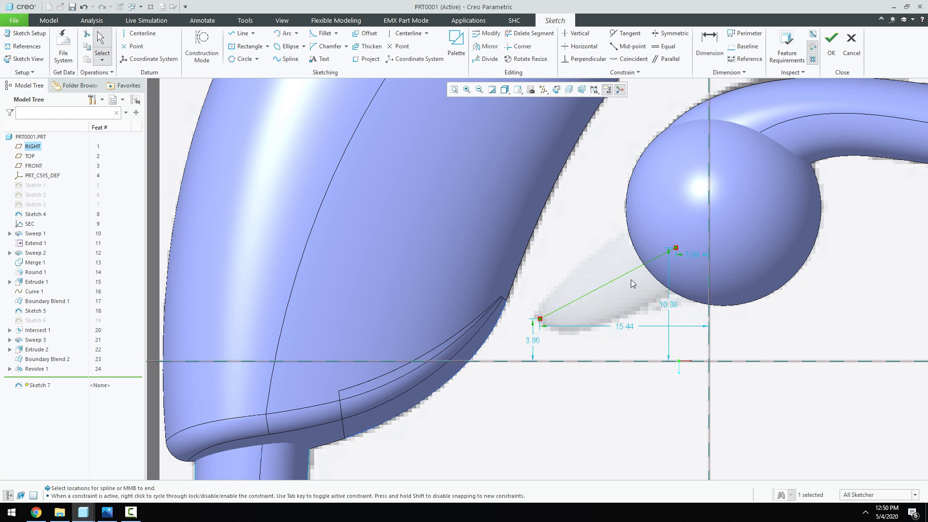
Step: Reshape the spline by dragging two control points, then finish Sketch 7
{"action": "double_click", "coordinate": [586, 298]}
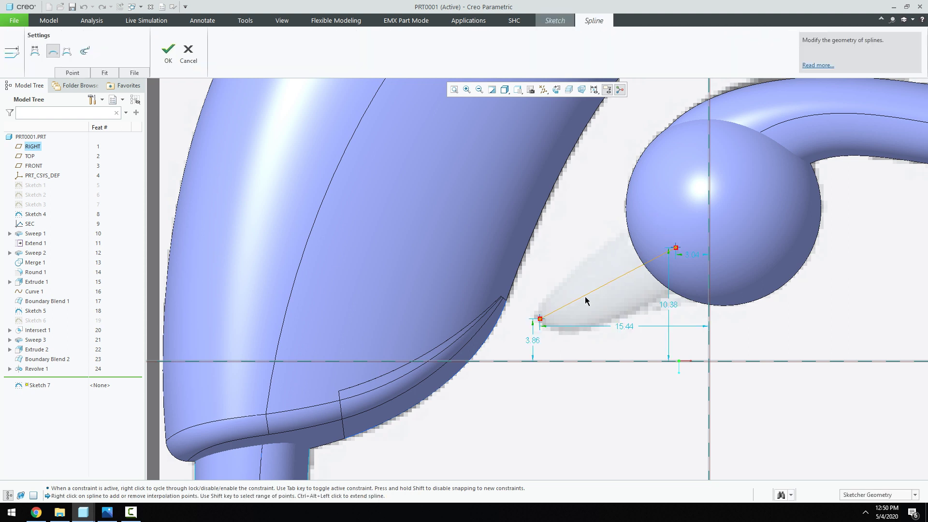
{"action": "left_click", "coordinate": [85, 50]}
{"action": "left_click", "coordinate": [67, 51]}
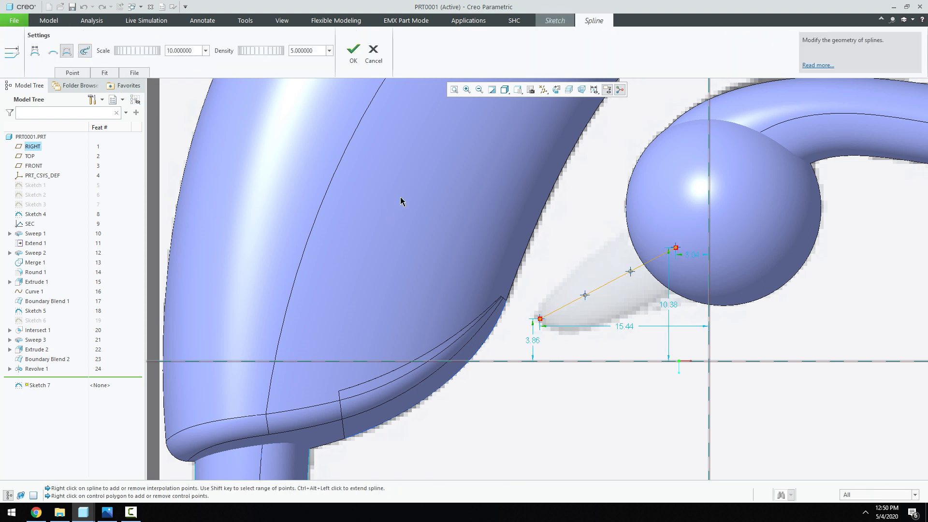
{"action": "left_click_drag", "start_coordinate": [631, 271], "coordinate": [635, 276]}
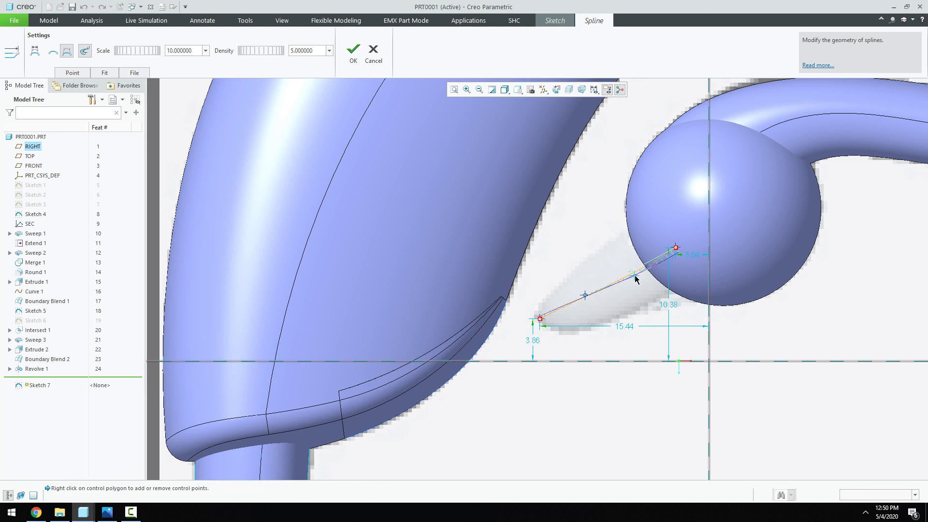
{"action": "left_click_drag", "start_coordinate": [587, 300], "coordinate": [592, 303]}
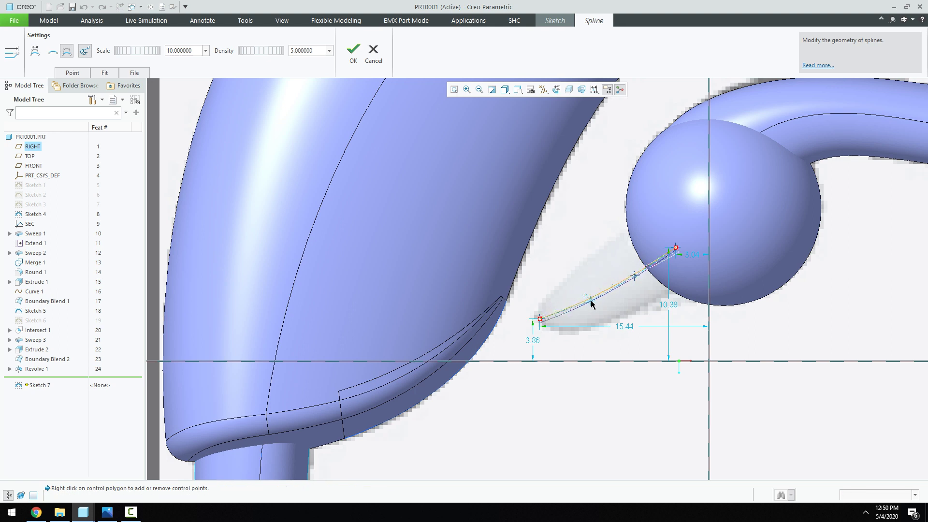
{"action": "left_click", "coordinate": [355, 57]}
{"action": "left_click", "coordinate": [821, 51]}
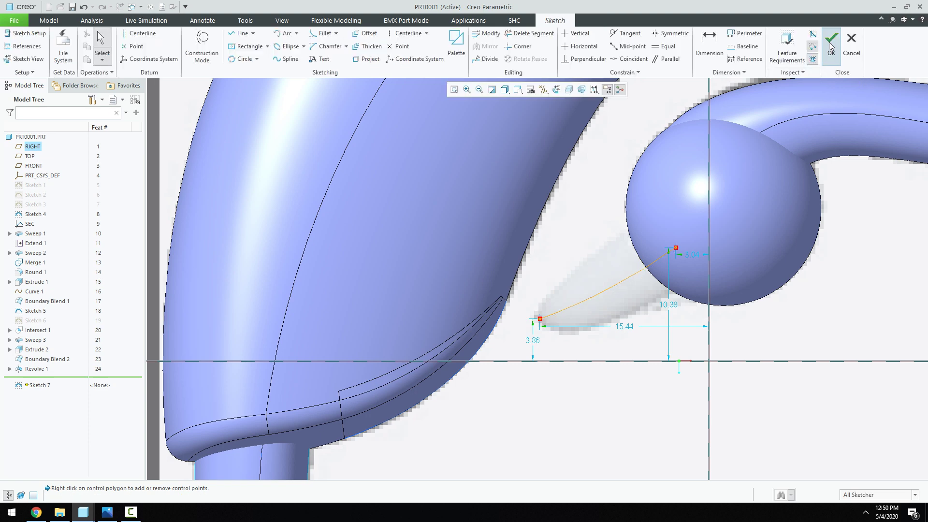
{"action": "left_click", "coordinate": [577, 402]}
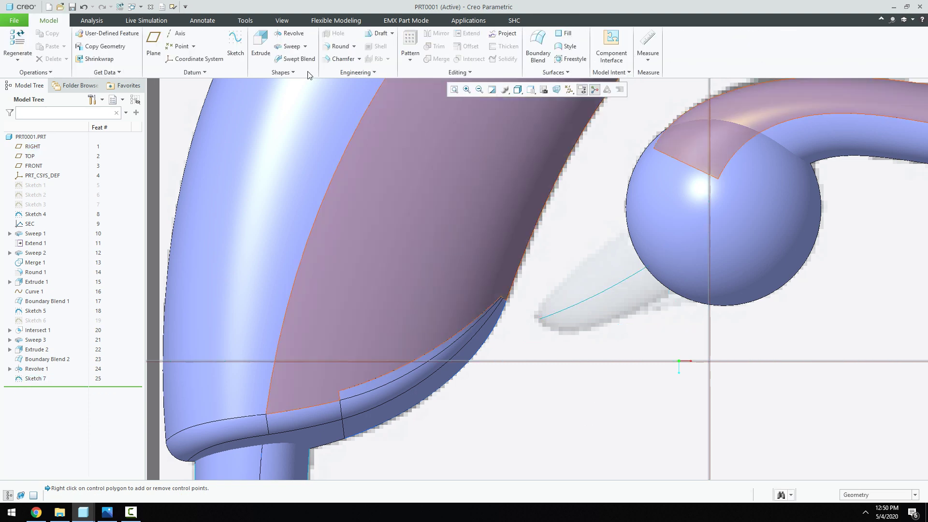
Step: Start a Swept Blend along the Sketch 7 spline and show its Sections settings
{"action": "left_click", "coordinate": [297, 59]}
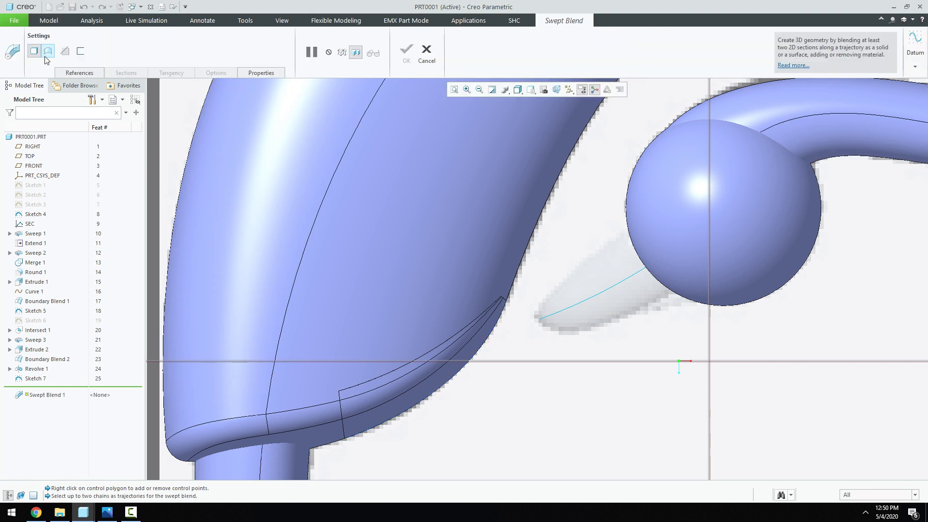
{"action": "left_click", "coordinate": [577, 306]}
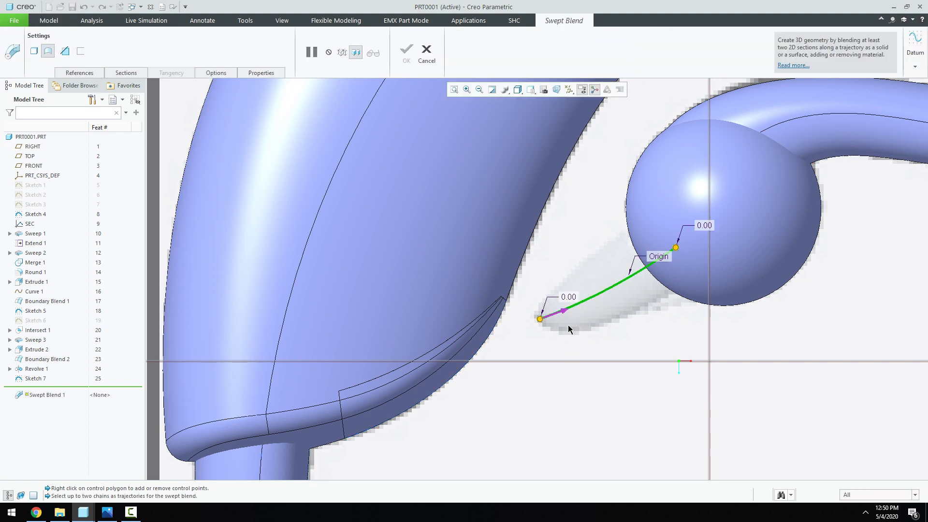
{"action": "left_click", "coordinate": [119, 73]}
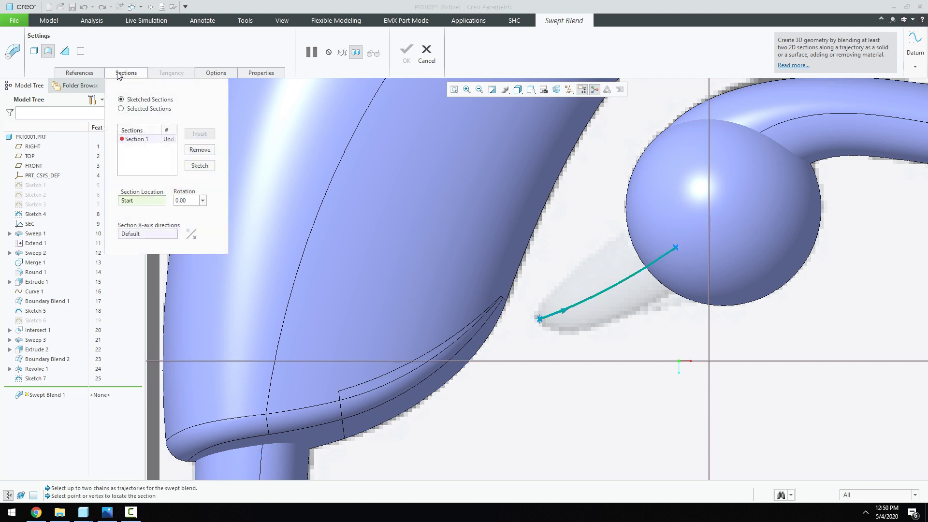
Step: Sketch Section 1 as a single point at the tip end
{"action": "left_click", "coordinate": [189, 166]}
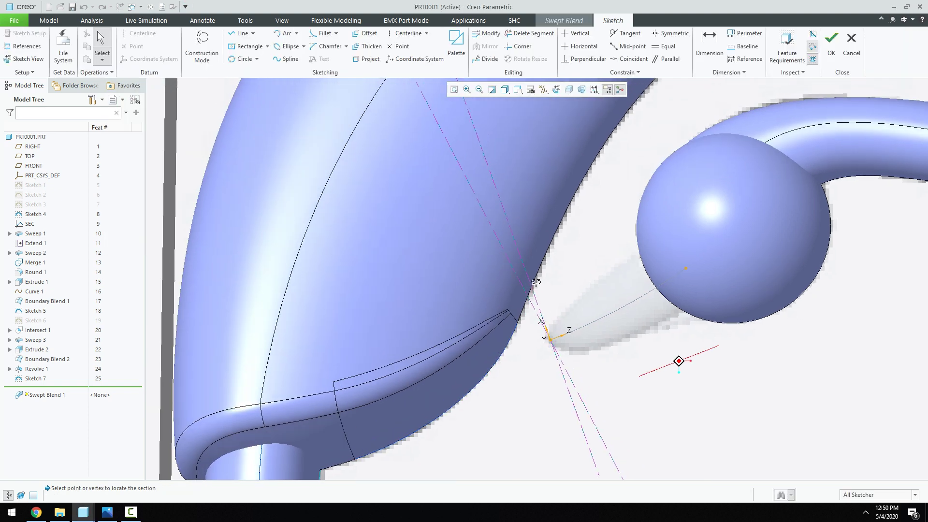
{"action": "left_click", "coordinate": [399, 46]}
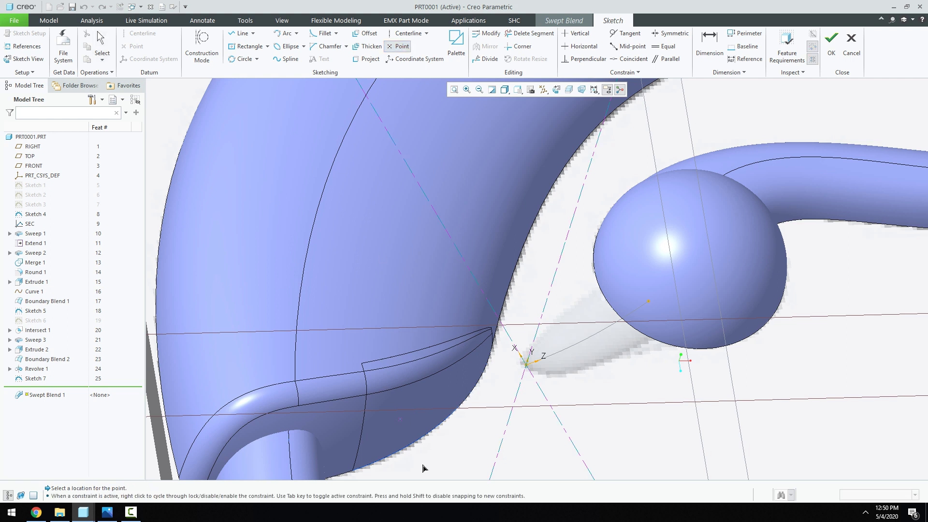
{"action": "middle_click", "coordinate": [598, 387]}
{"action": "left_click", "coordinate": [831, 48]}
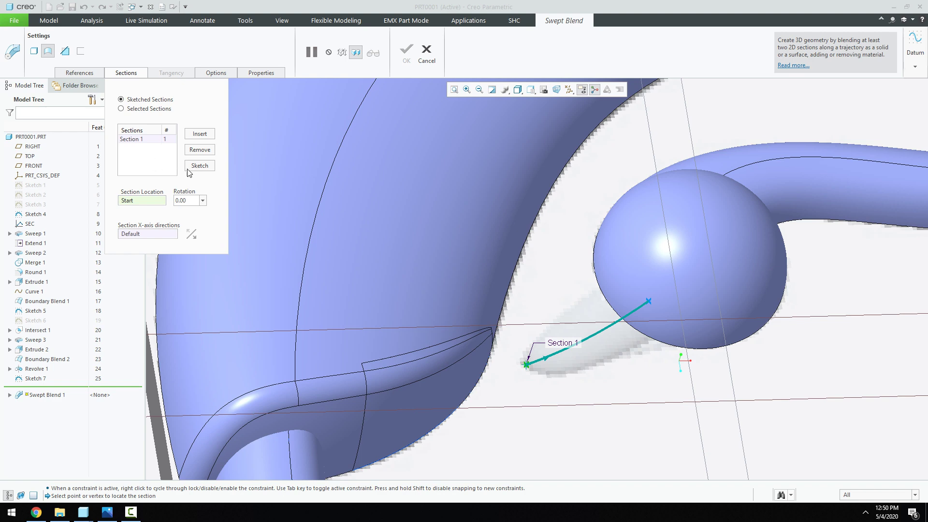
Step: Reopen and cancel the Section 1 sketch, then insert Section 2 at the trajectory end
{"action": "left_click", "coordinate": [194, 168]}
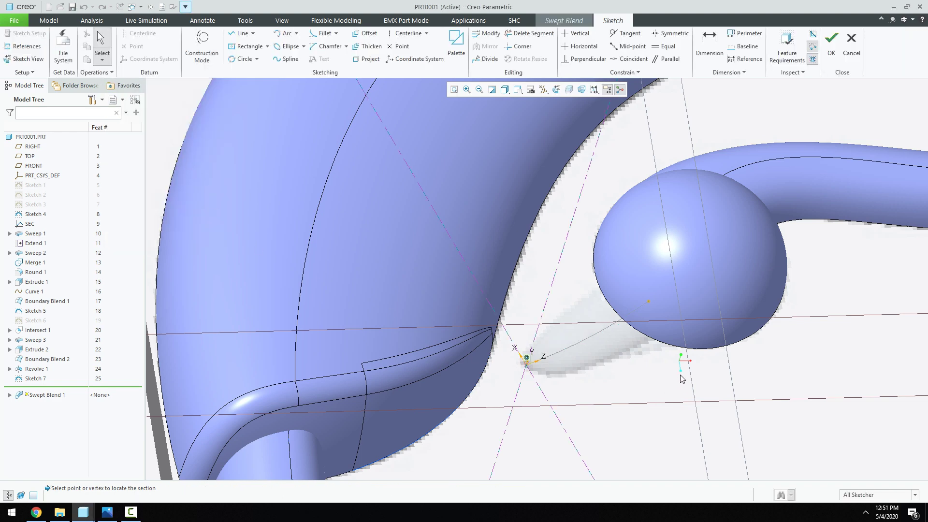
{"action": "left_click", "coordinate": [851, 48]}
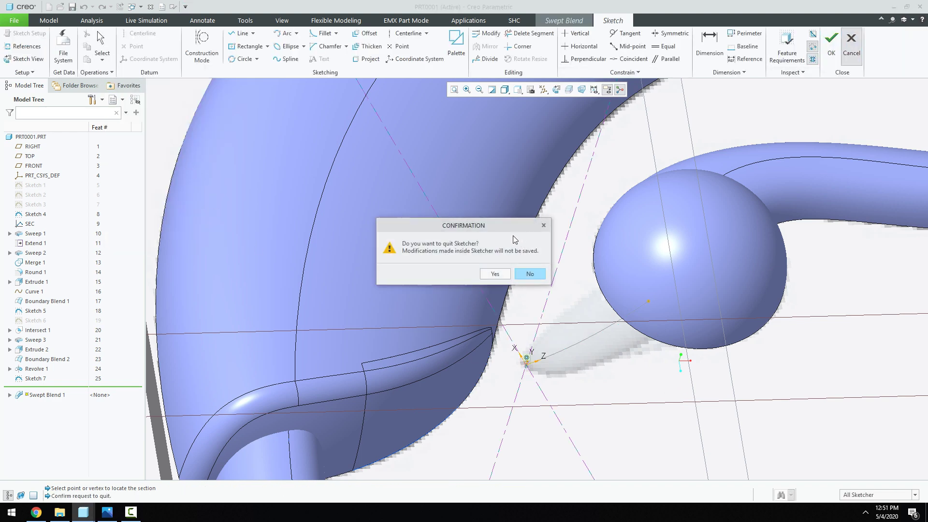
{"action": "left_click", "coordinate": [494, 274]}
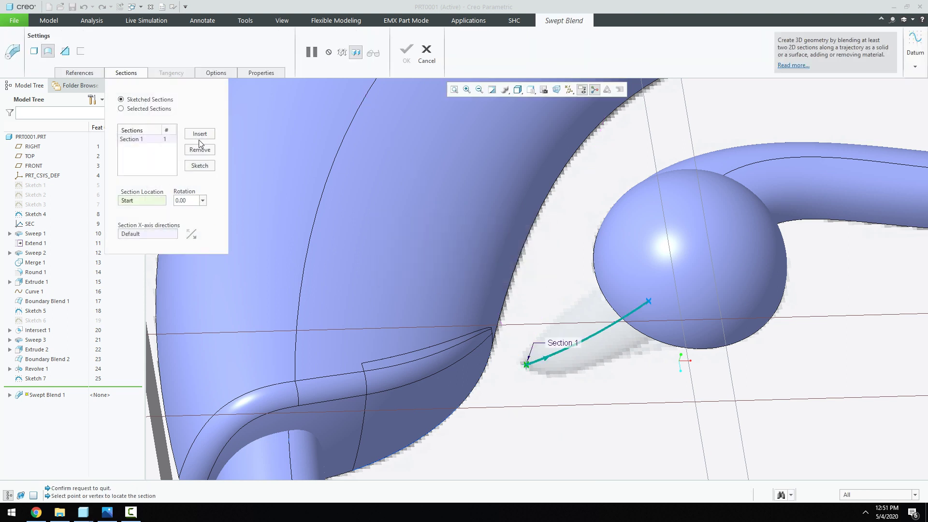
{"action": "left_click", "coordinate": [200, 137]}
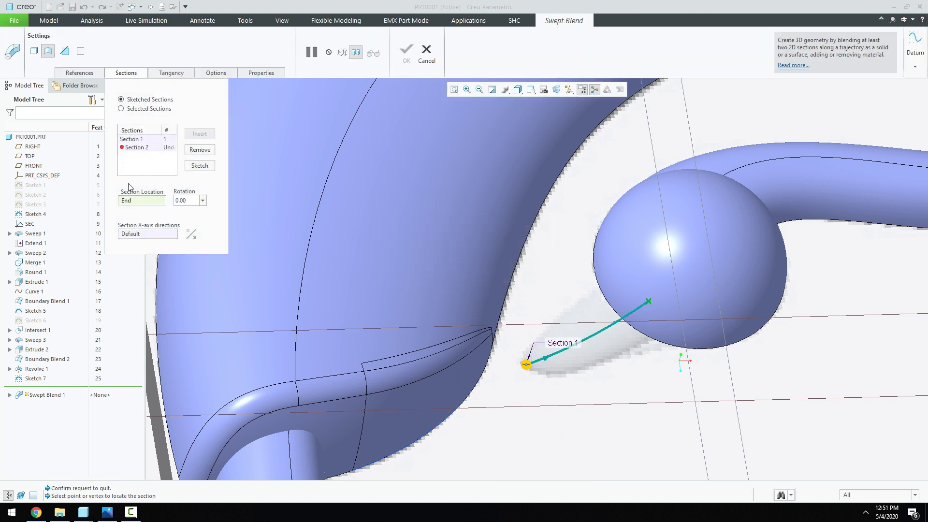
Step: Sketch a center-and-axis ellipse at the section origin for Section 2
{"action": "left_click", "coordinate": [199, 166]}
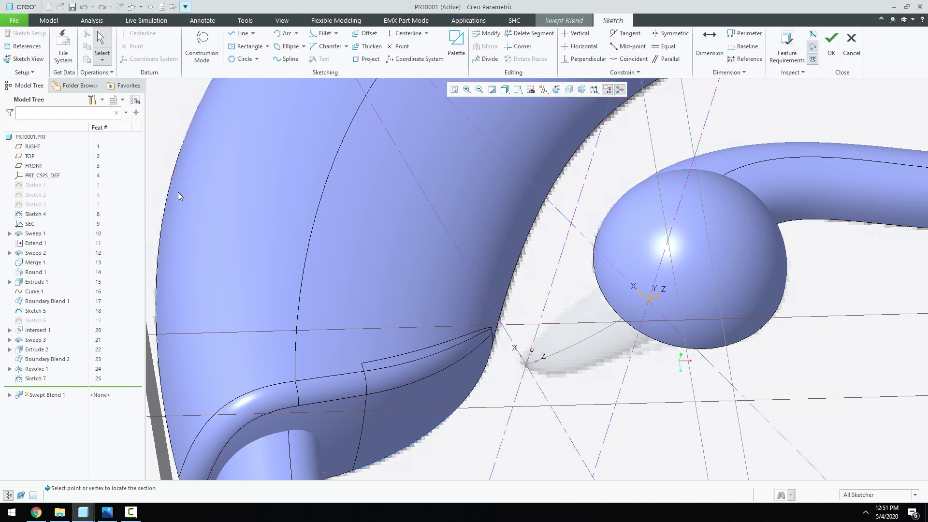
{"action": "mouse_move", "coordinate": [701, 286]}
{"action": "middle_mouse_down"}
{"action": "mouse_move", "coordinate": [712, 250]}
{"action": "mouse_move", "coordinate": [658, 263]}
{"action": "middle_mouse_up"}
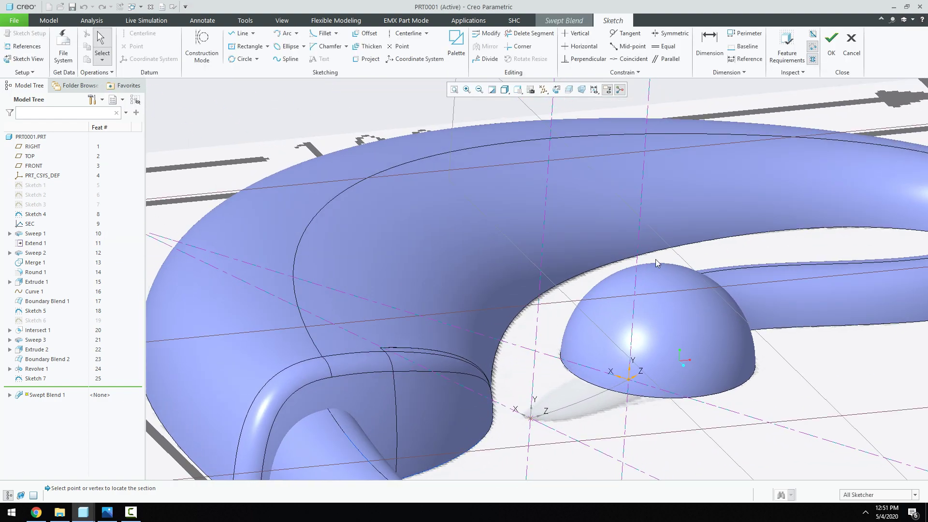
{"action": "left_click", "coordinate": [304, 46]}
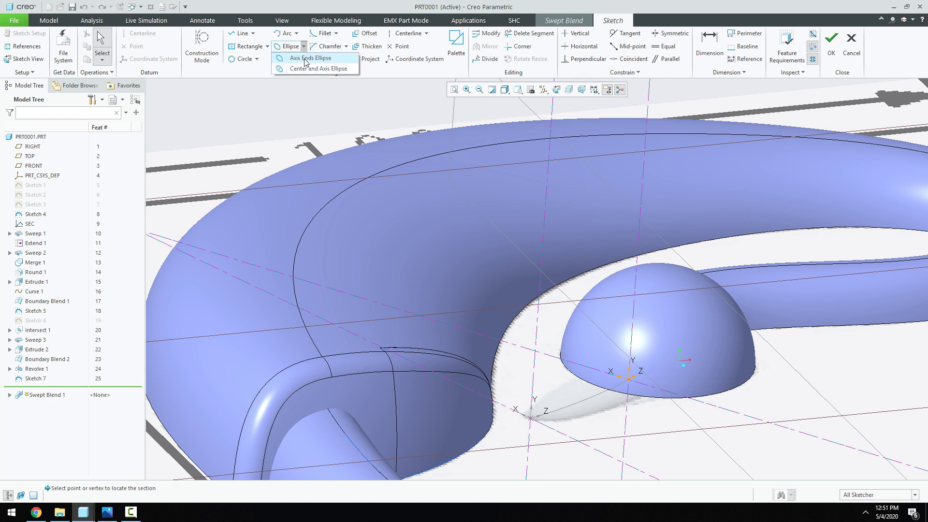
{"action": "left_click", "coordinate": [305, 68]}
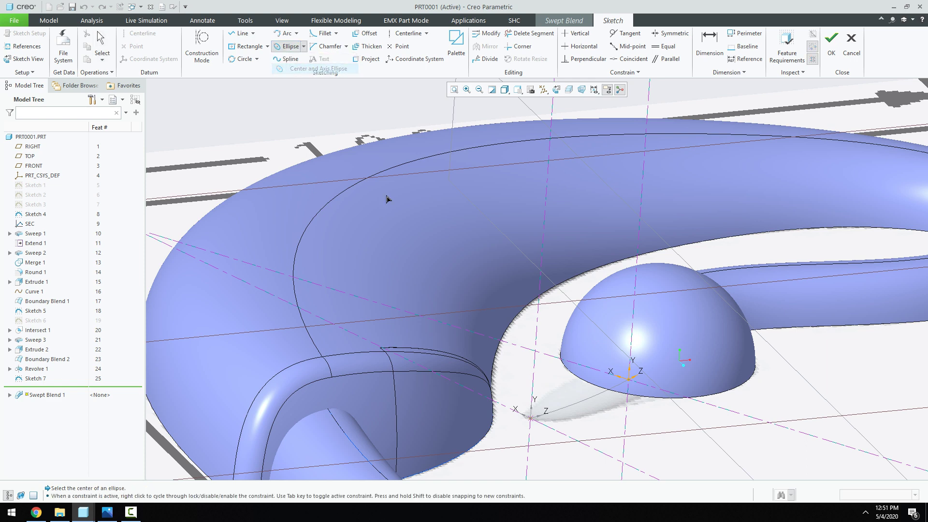
{"action": "left_click", "coordinate": [630, 380]}
{"action": "left_click", "coordinate": [680, 398]}
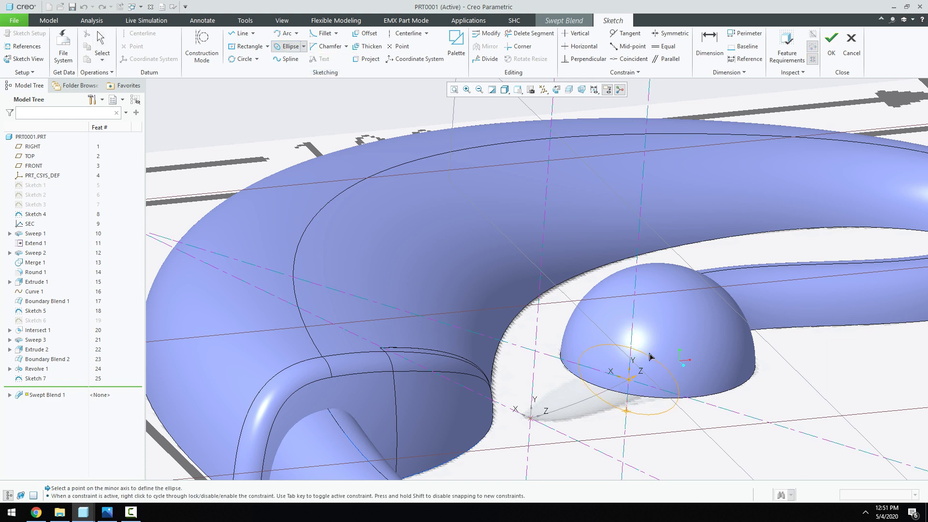
{"action": "left_click", "coordinate": [671, 346]}
{"action": "middle_click", "coordinate": [679, 415]}
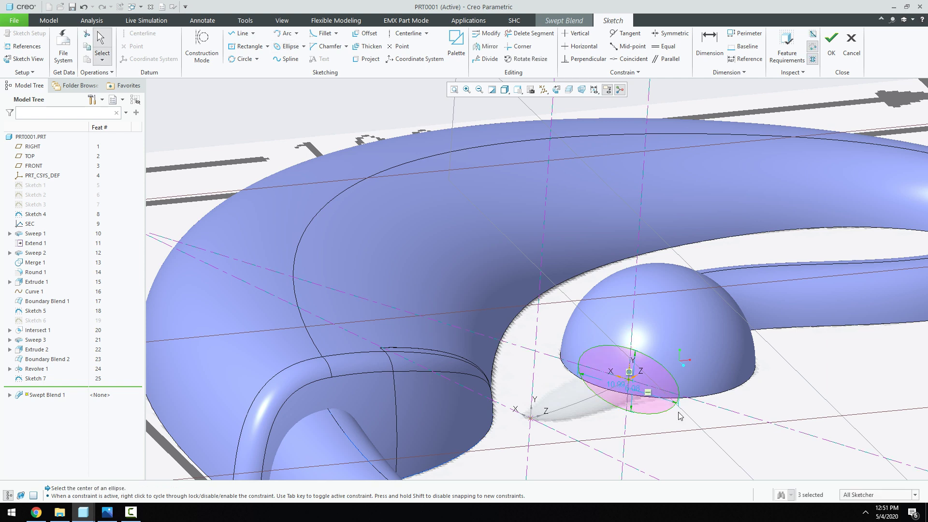
Step: Dimension the ellipse axes to 9 and 8, finish the section, and inspect the cone preview
{"action": "double_click", "coordinate": [616, 385]}
{"action": "type", "text": "9"}
{"action": "key", "text": "Return"}
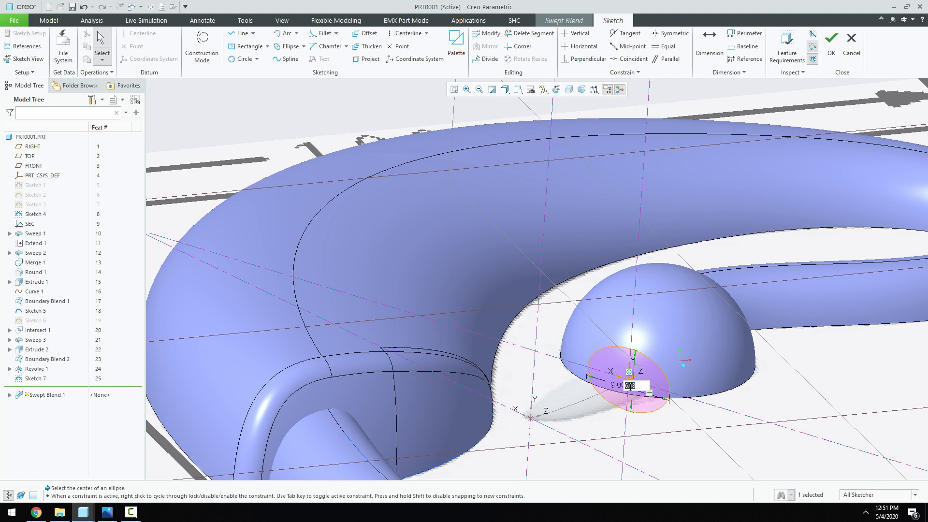
{"action": "type", "text": "8"}
{"action": "key", "text": "Return"}
{"action": "scroll", "coordinate": [629, 392], "scroll_direction": "up", "scroll_amount": 1}
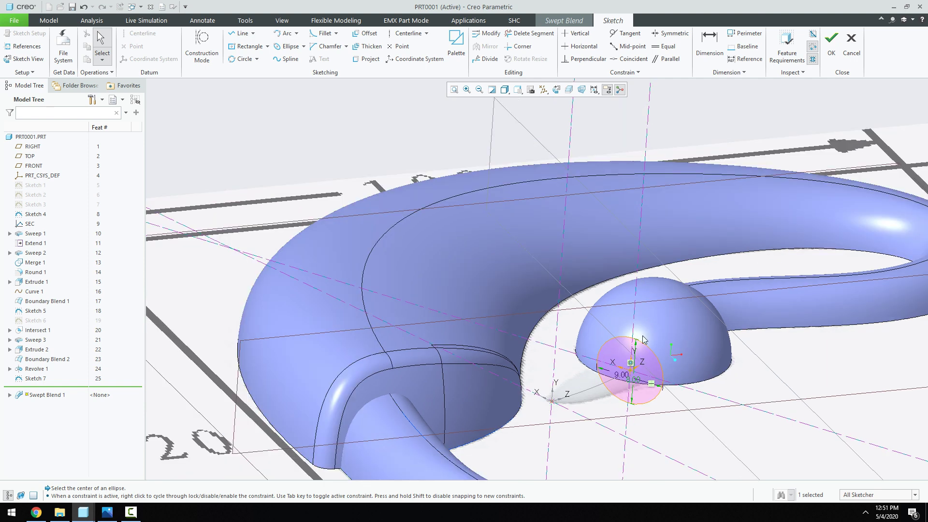
{"action": "left_click", "coordinate": [831, 46]}
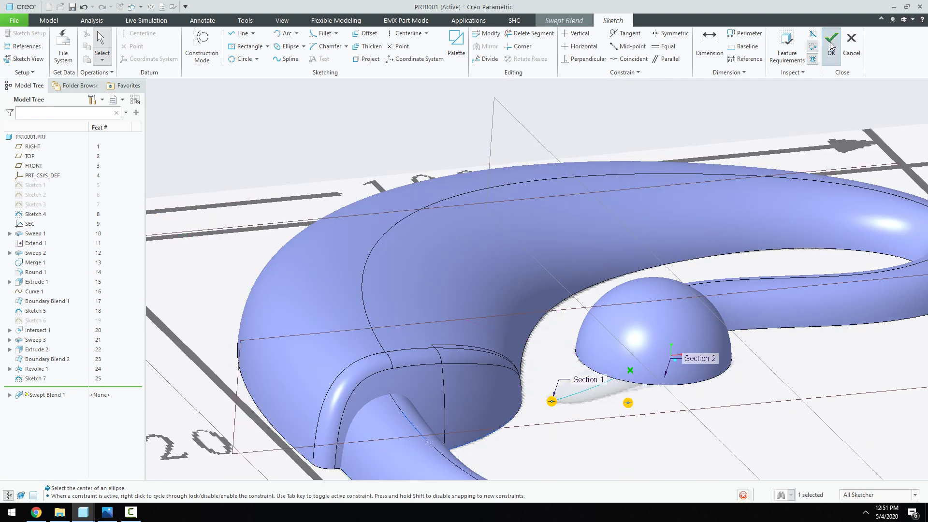
{"action": "mouse_move", "coordinate": [648, 234]}
{"action": "middle_mouse_down"}
{"action": "mouse_move", "coordinate": [607, 238]}
{"action": "mouse_move", "coordinate": [619, 259]}
{"action": "middle_mouse_up"}
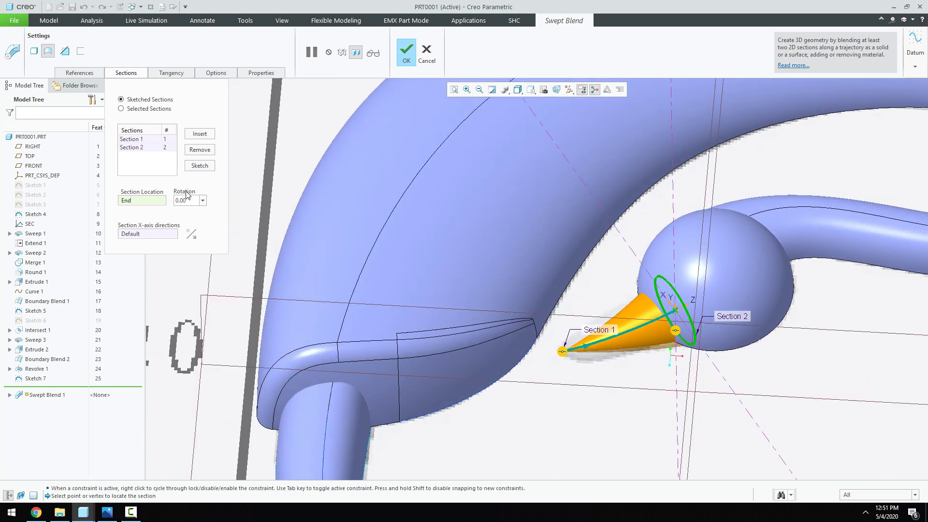
Step: Set the start section tangency to Smooth and complete Swept Blend 1
{"action": "left_click", "coordinate": [175, 73]}
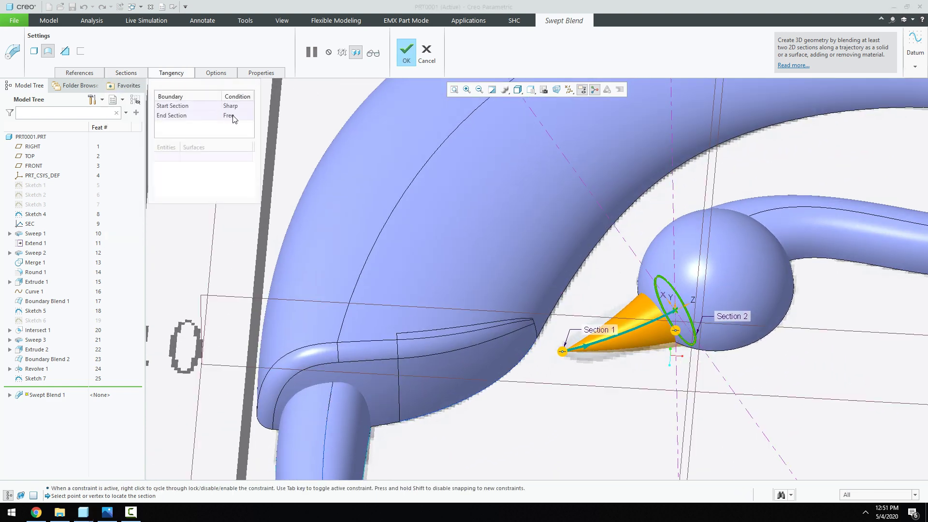
{"action": "left_click", "coordinate": [236, 106]}
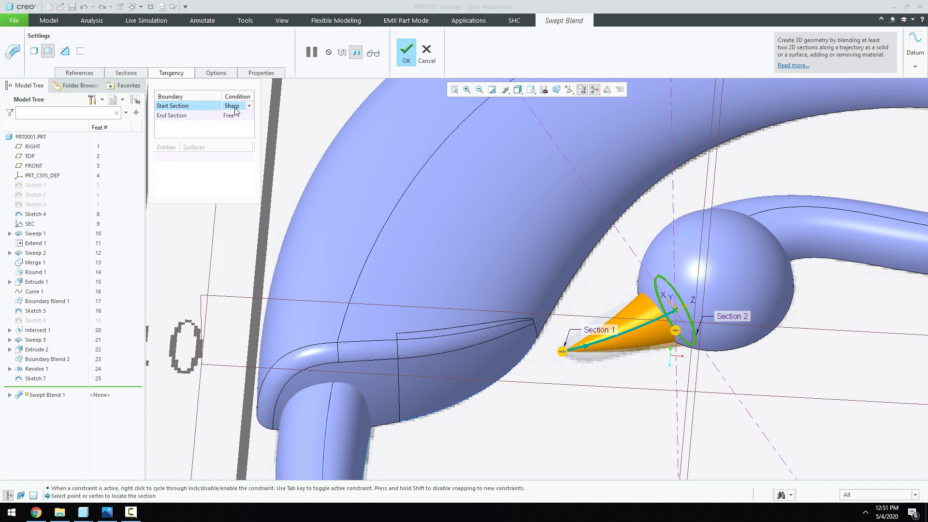
{"action": "left_click", "coordinate": [237, 123]}
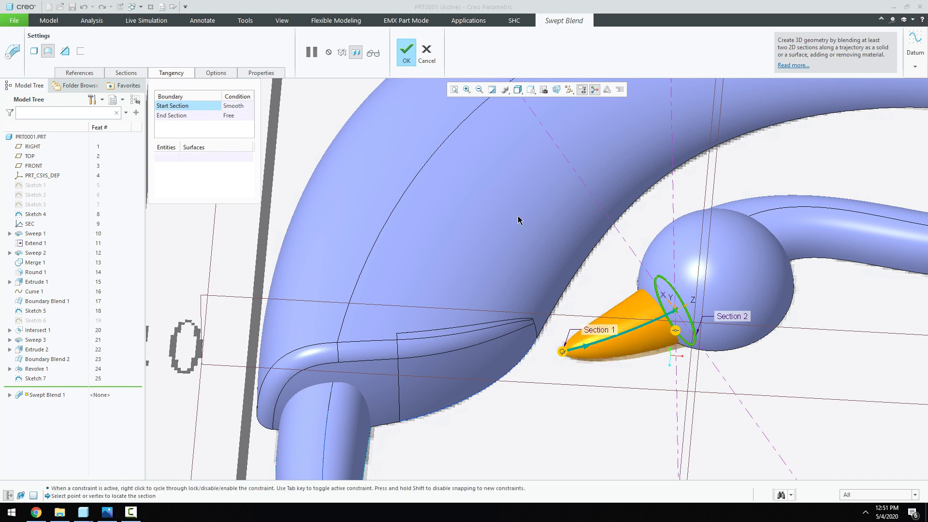
{"action": "left_click", "coordinate": [407, 54]}
{"action": "mouse_move", "coordinate": [482, 150]}
{"action": "middle_mouse_down"}
{"action": "mouse_move", "coordinate": [701, 323]}
{"action": "mouse_move", "coordinate": [696, 393]}
{"action": "mouse_move", "coordinate": [690, 317]}
{"action": "mouse_move", "coordinate": [658, 239]}
{"action": "mouse_move", "coordinate": [667, 264]}
{"action": "mouse_move", "coordinate": [706, 255]}
{"action": "mouse_move", "coordinate": [675, 313]}
{"action": "middle_mouse_up"}
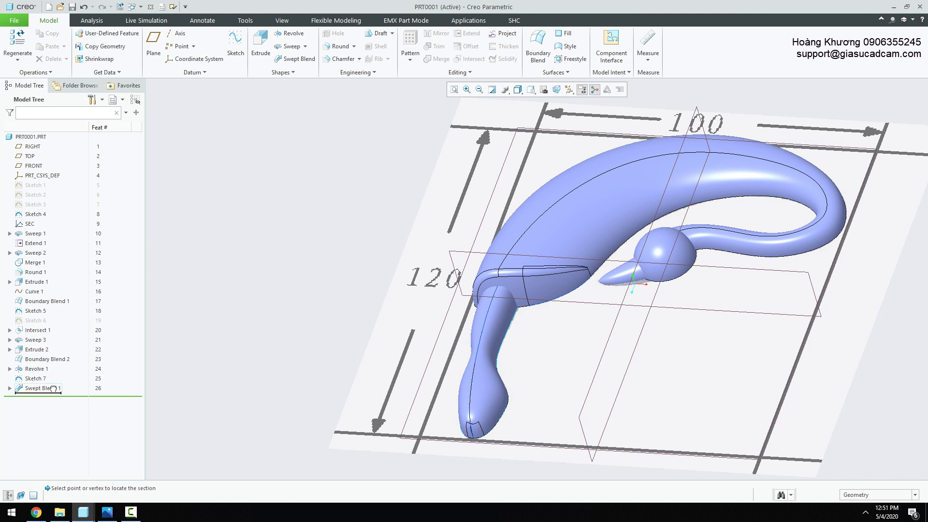
Step: Roll the model back before Swept Blend 1 and hide the dimensioned reference image
{"action": "left_click_drag", "start_coordinate": [58, 397], "coordinate": [46, 383]}
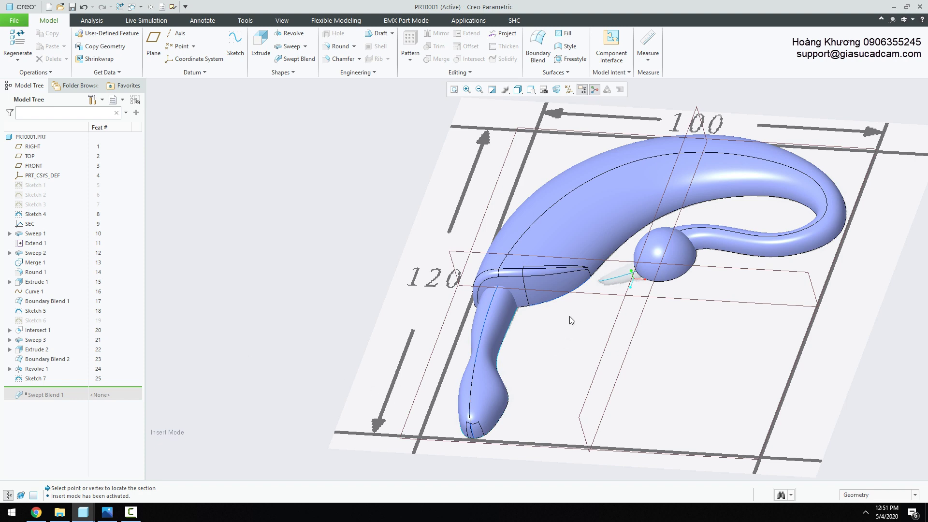
{"action": "key", "text": "ctrl+d"}
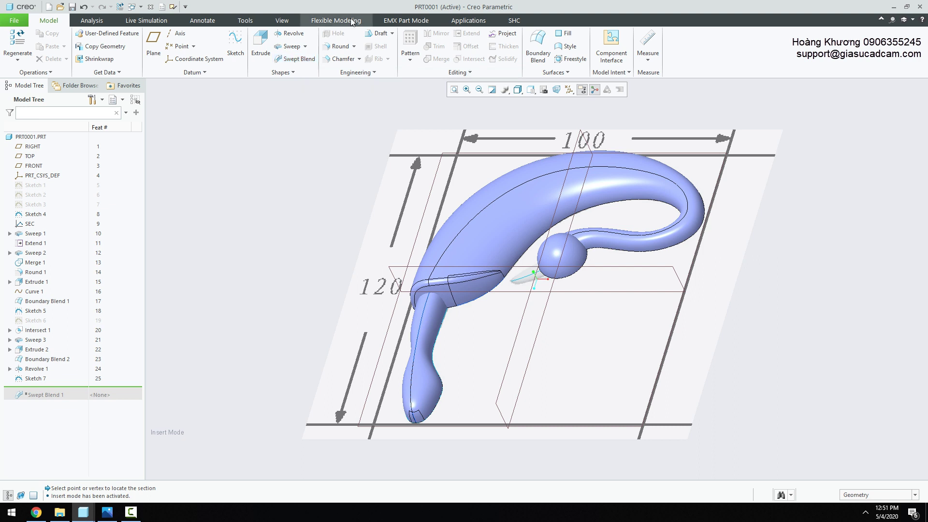
{"action": "left_click", "coordinate": [282, 21]}
{"action": "left_click", "coordinate": [347, 73]}
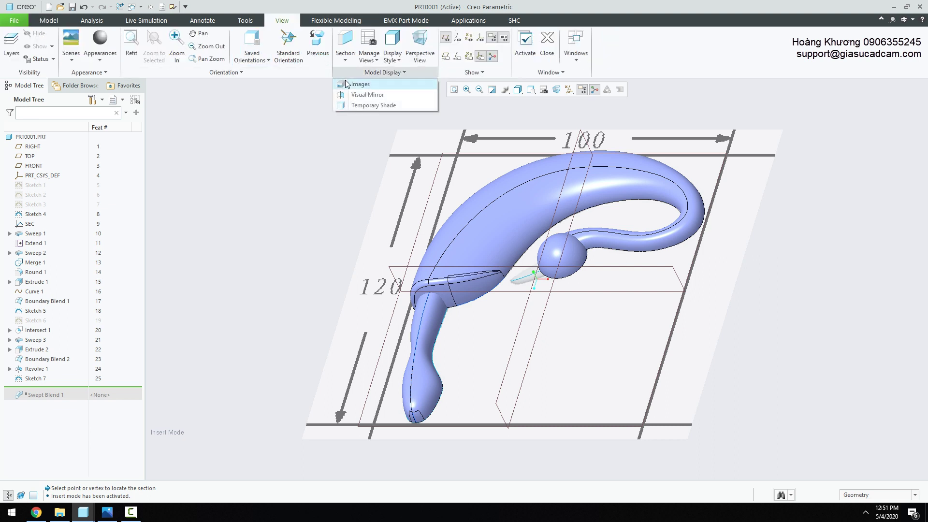
{"action": "left_click", "coordinate": [358, 103]}
{"action": "left_click", "coordinate": [169, 35]}
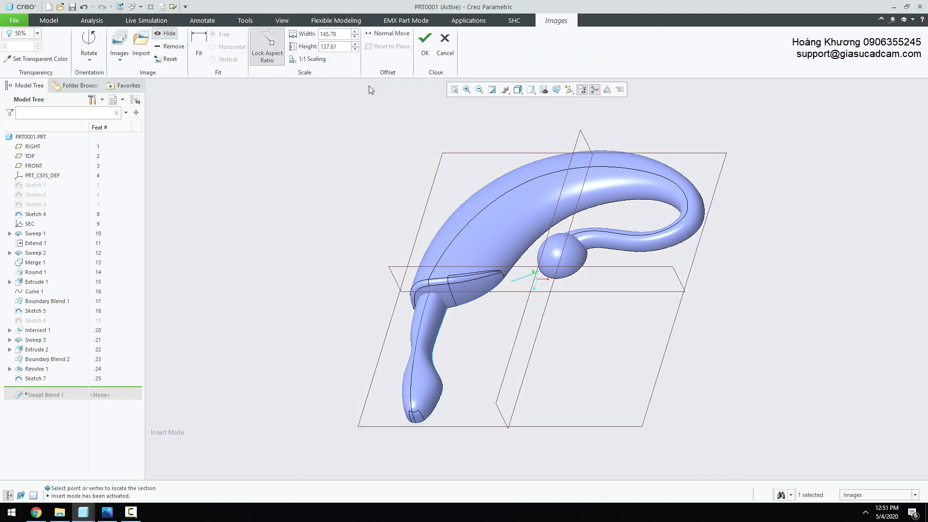
{"action": "left_click", "coordinate": [425, 43]}
Step: Hide datum planes and coordinate systems and set the selection filter to Quilt
{"action": "left_click", "coordinate": [570, 89]}
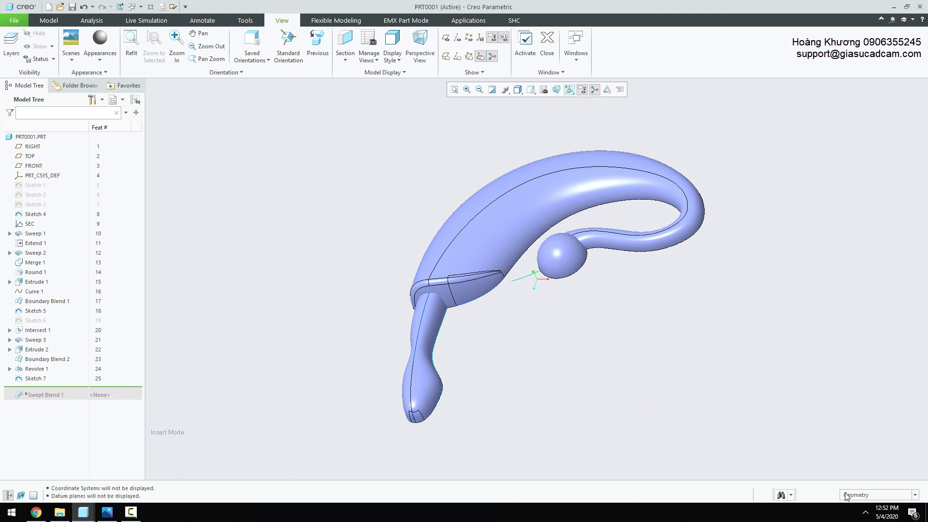
{"action": "left_click", "coordinate": [877, 495]}
{"action": "left_click", "coordinate": [866, 452]}
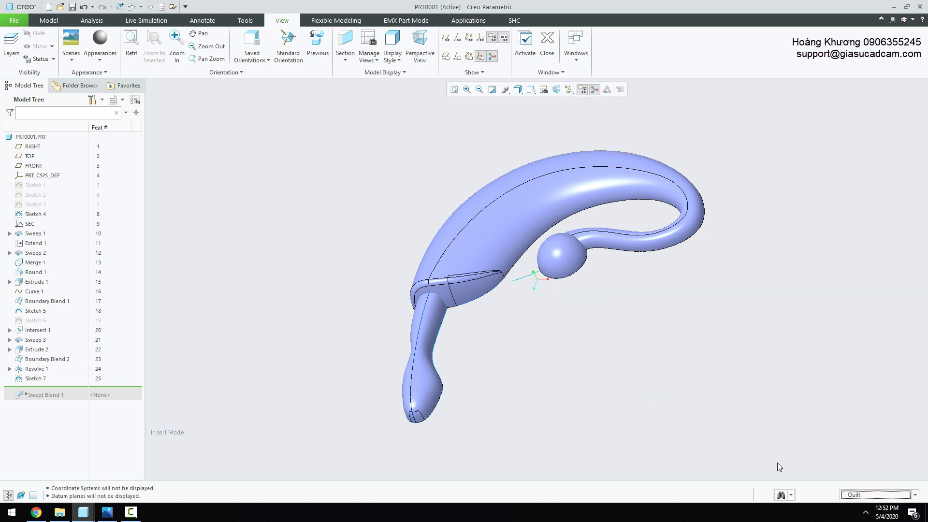
Step: Merge the lower leg quilt with its end patch (Merge 2)
{"action": "left_click", "coordinate": [435, 332]}
{"action": "scroll", "coordinate": [406, 435], "scroll_direction": "up", "scroll_amount": 3}
{"action": "scroll", "coordinate": [425, 411], "scroll_direction": "up", "scroll_amount": 2}
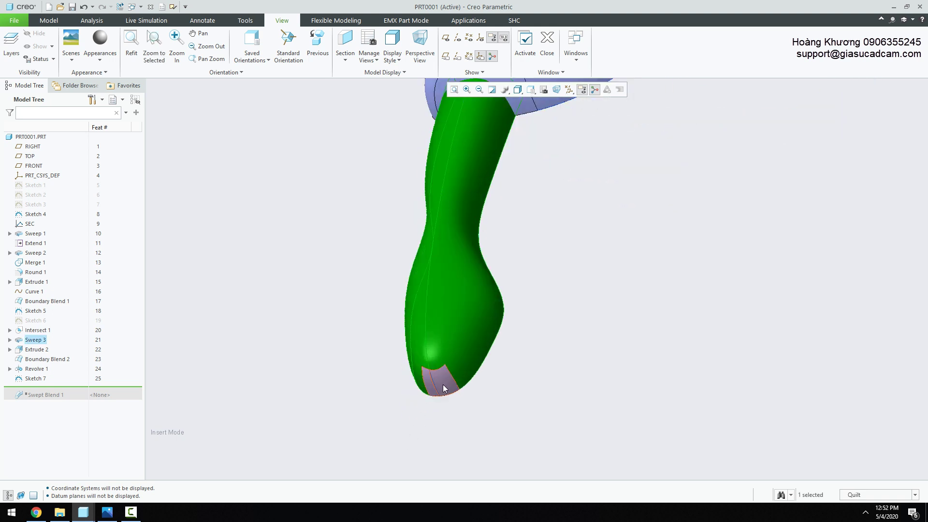
{"action": "left_click", "coordinate": [444, 388], "text": "ctrl"}
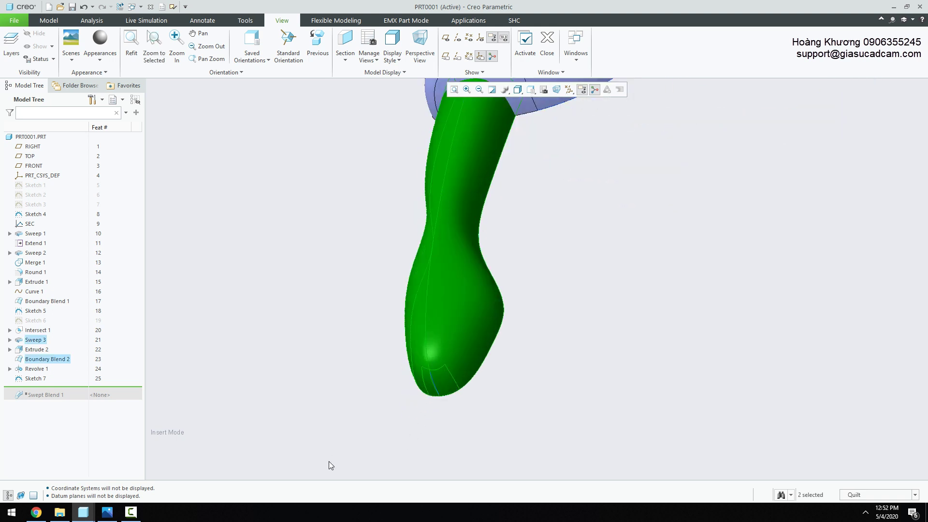
{"action": "left_click", "coordinate": [49, 20]}
{"action": "left_click", "coordinate": [426, 61]}
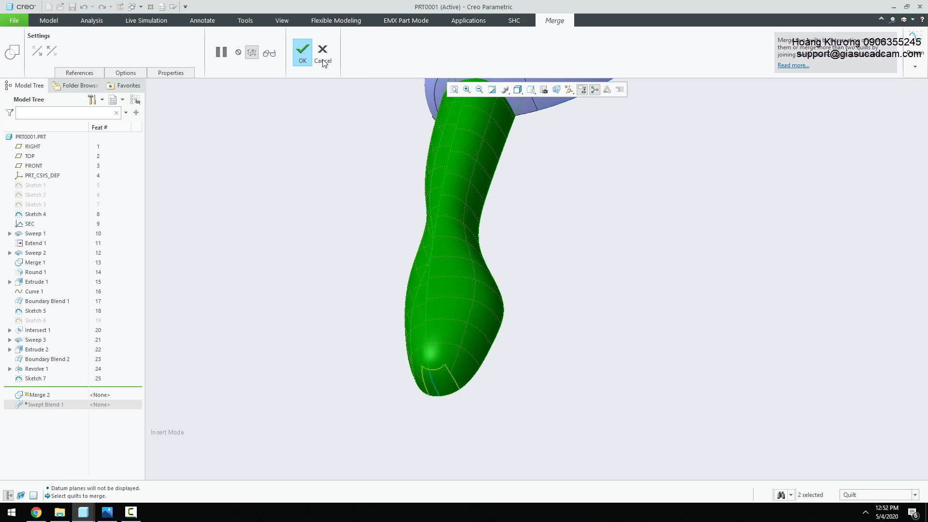
{"action": "left_click", "coordinate": [303, 50]}
{"action": "scroll", "coordinate": [653, 445], "scroll_direction": "down", "scroll_amount": 3}
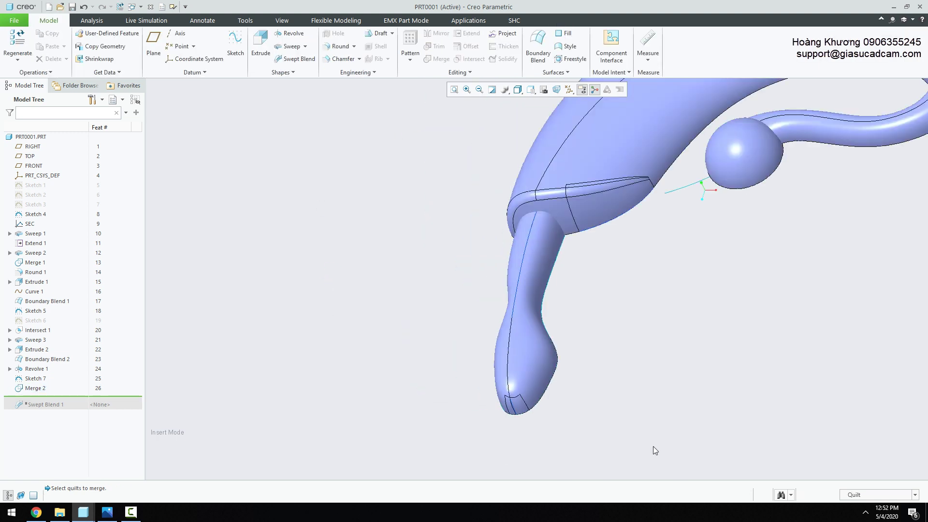
Step: Merge the leg into the upper body quilt, flipping the kept sides (Merge 3)
{"action": "left_click", "coordinate": [538, 302]}
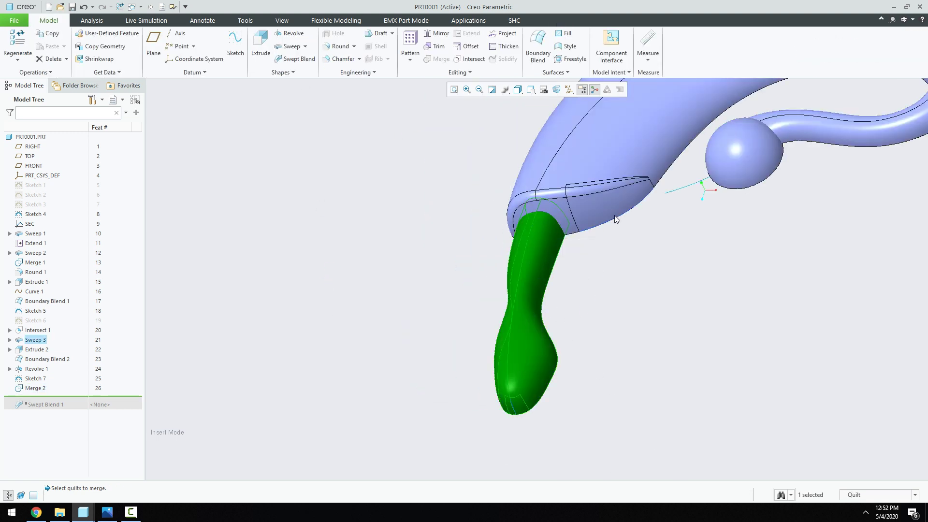
{"action": "left_click", "coordinate": [548, 194]}
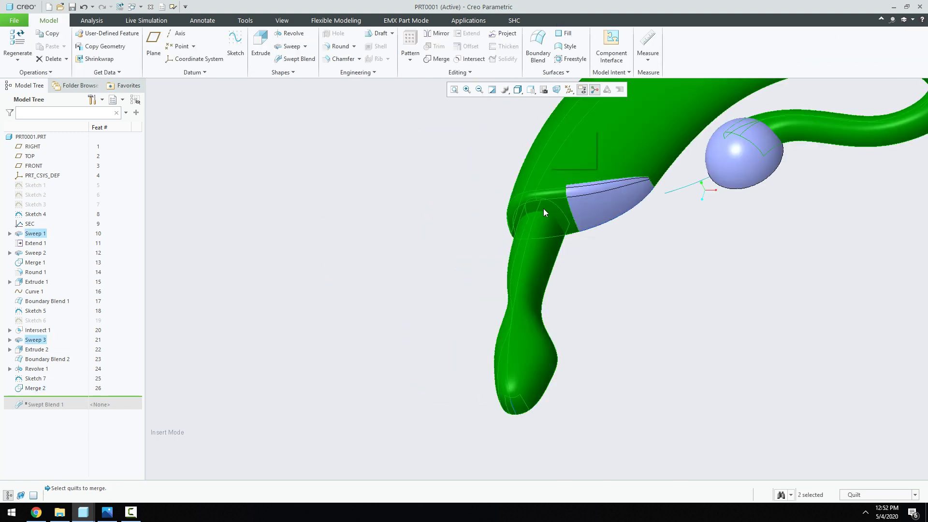
{"action": "left_click", "coordinate": [439, 59]}
{"action": "scroll", "coordinate": [478, 152], "scroll_direction": "up", "scroll_amount": 3}
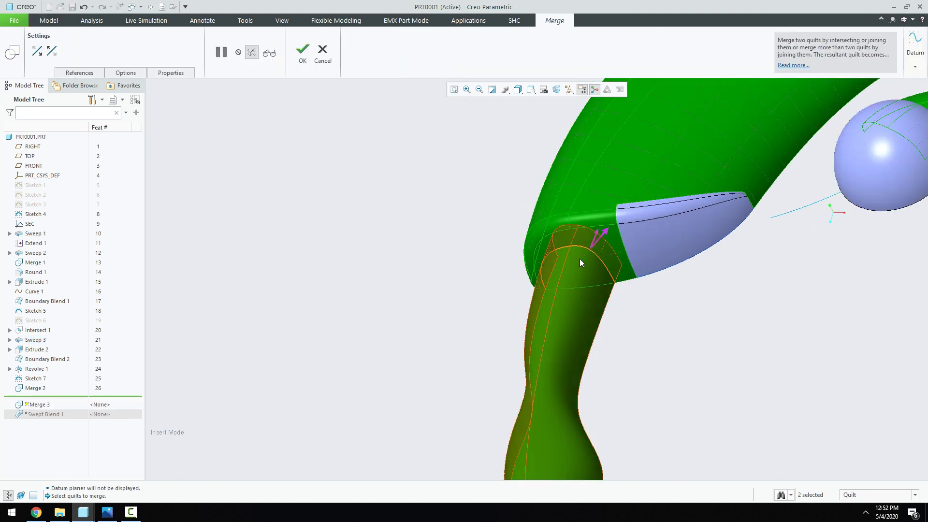
{"action": "left_click", "coordinate": [598, 240]}
{"action": "middle_click_drag", "start_coordinate": [432, 289], "coordinate": [440, 292]}
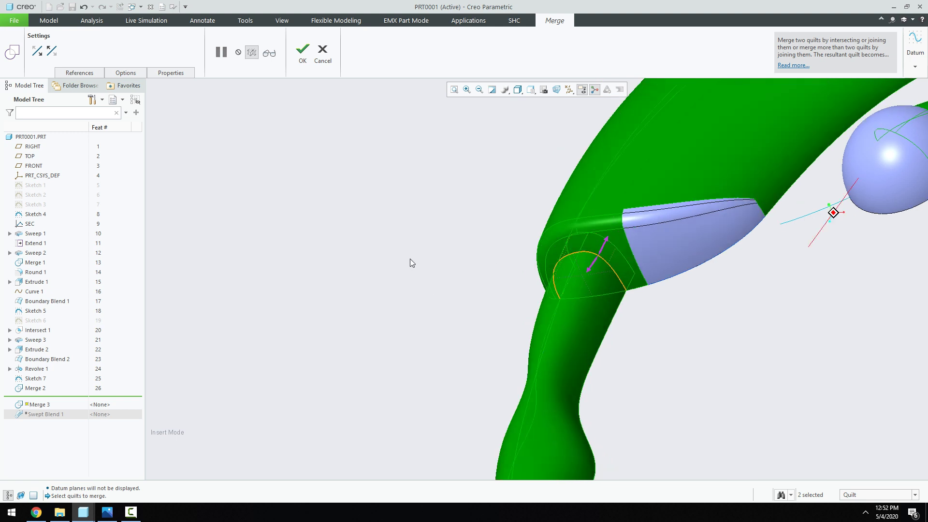
{"action": "left_click", "coordinate": [614, 242]}
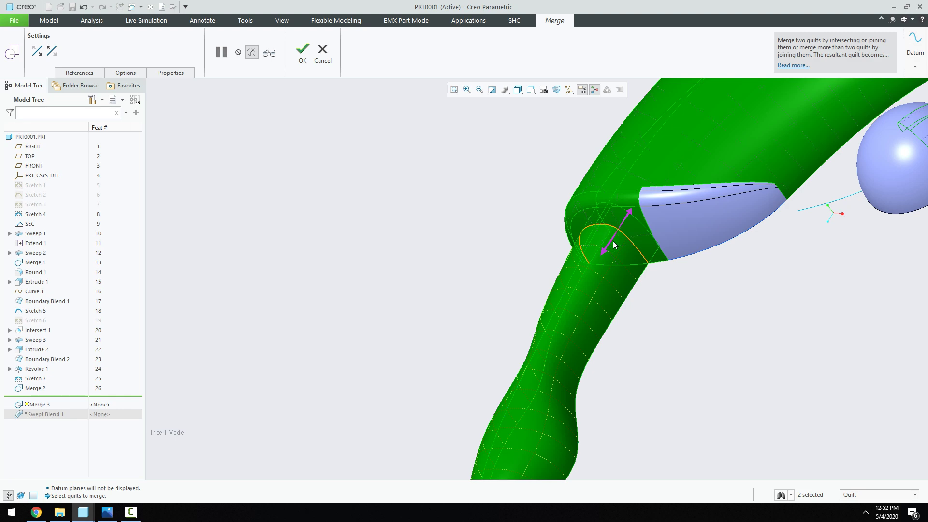
{"action": "left_click", "coordinate": [302, 52]}
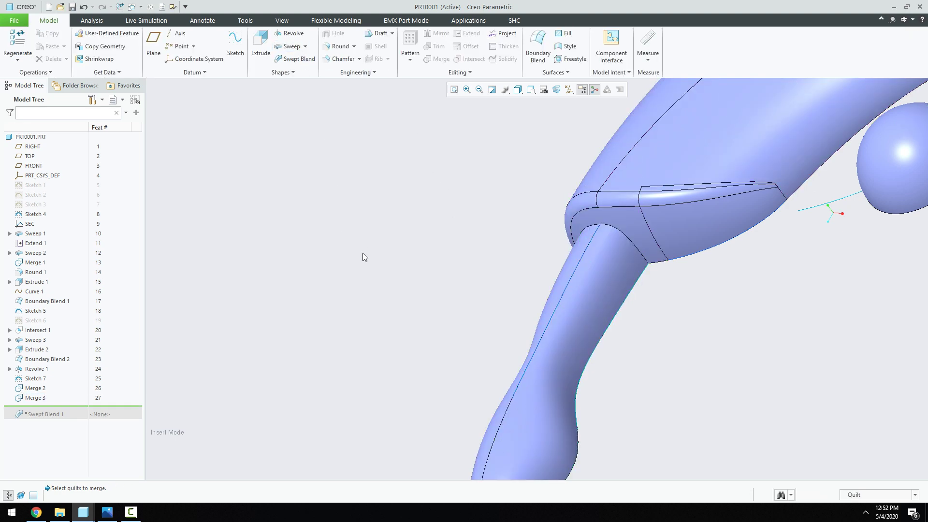
{"action": "scroll", "coordinate": [362, 254], "scroll_direction": "down", "scroll_amount": 3}
Step: Merge the wedge-shaped panel into the body quilt (Merge 4)
{"action": "left_click", "coordinate": [476, 263]}
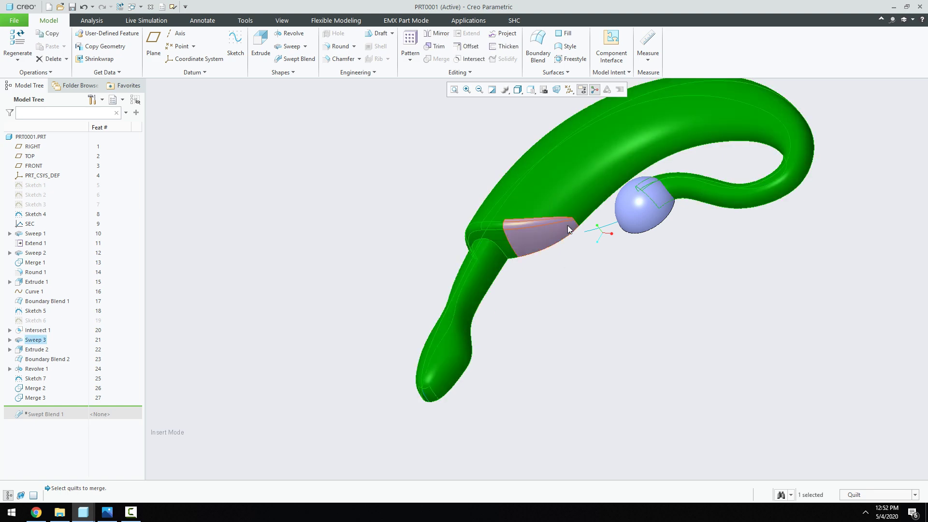
{"action": "left_click", "coordinate": [541, 237], "text": "ctrl"}
{"action": "left_click", "coordinate": [438, 60]}
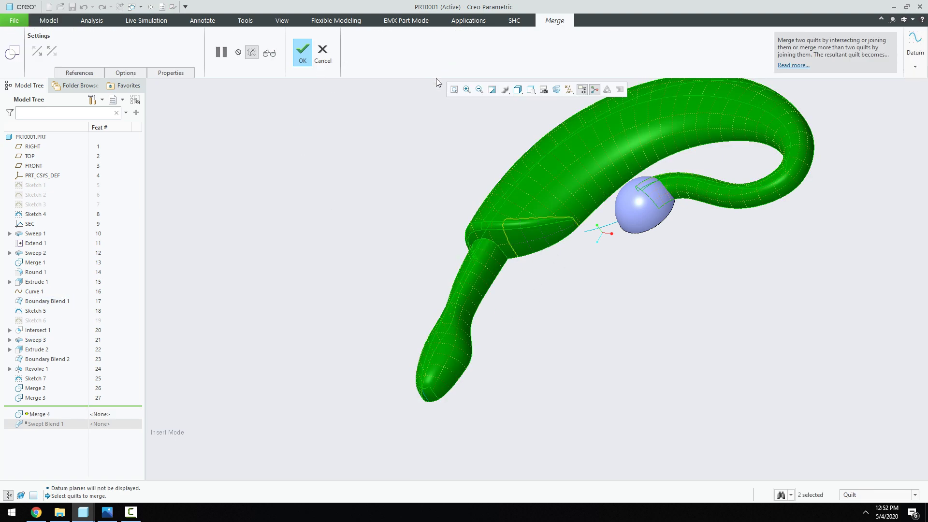
{"action": "left_click", "coordinate": [307, 56]}
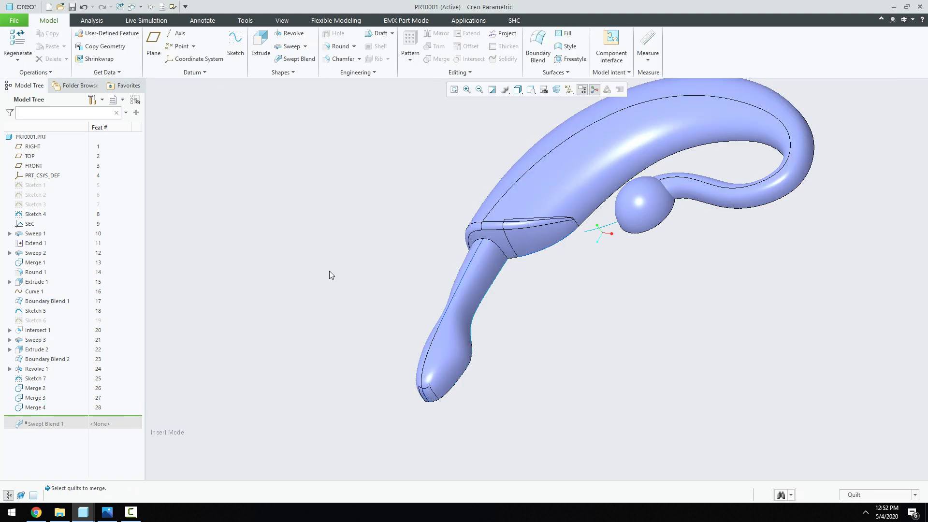
Step: Merge the sphere knob into the main body quilt (Merge 5)
{"action": "left_click", "coordinate": [638, 222]}
{"action": "left_click", "coordinate": [720, 203], "text": "ctrl"}
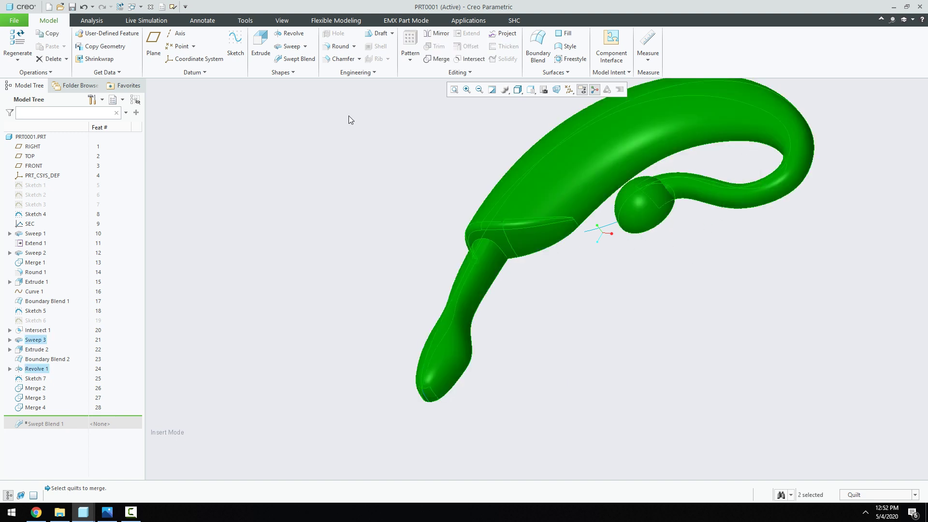
{"action": "left_click", "coordinate": [437, 58]}
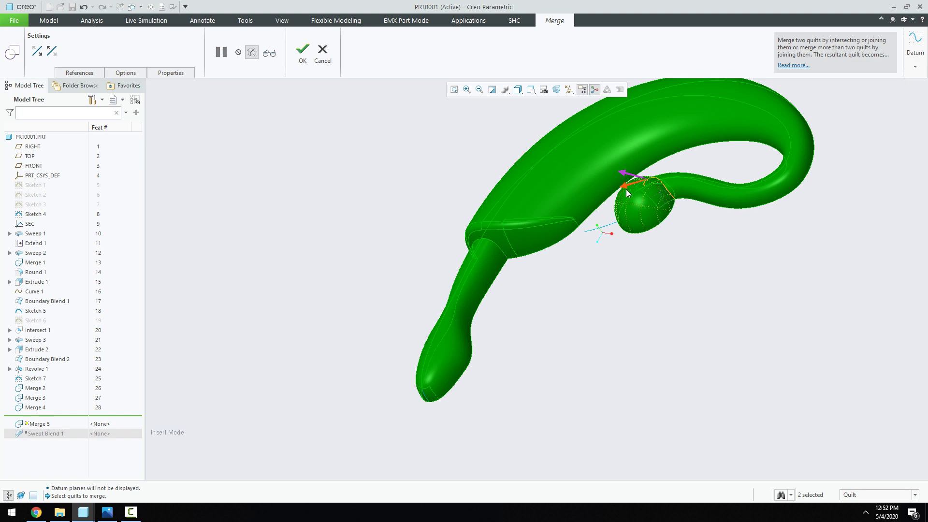
{"action": "left_click", "coordinate": [303, 52]}
{"action": "mouse_move", "coordinate": [341, 270]}
{"action": "middle_mouse_down"}
{"action": "mouse_move", "coordinate": [374, 265]}
{"action": "mouse_move", "coordinate": [379, 207]}
{"action": "middle_mouse_up"}
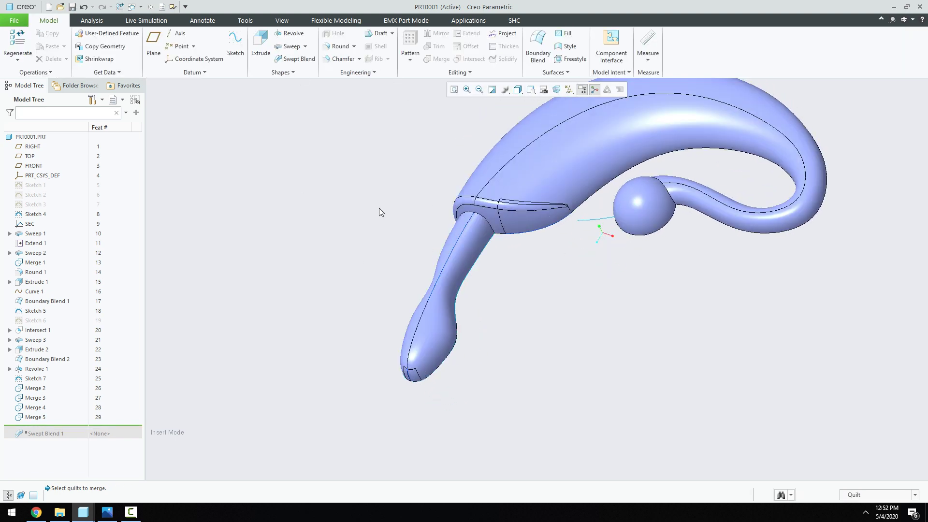
{"action": "scroll", "coordinate": [379, 198], "scroll_direction": "down", "scroll_amount": 3}
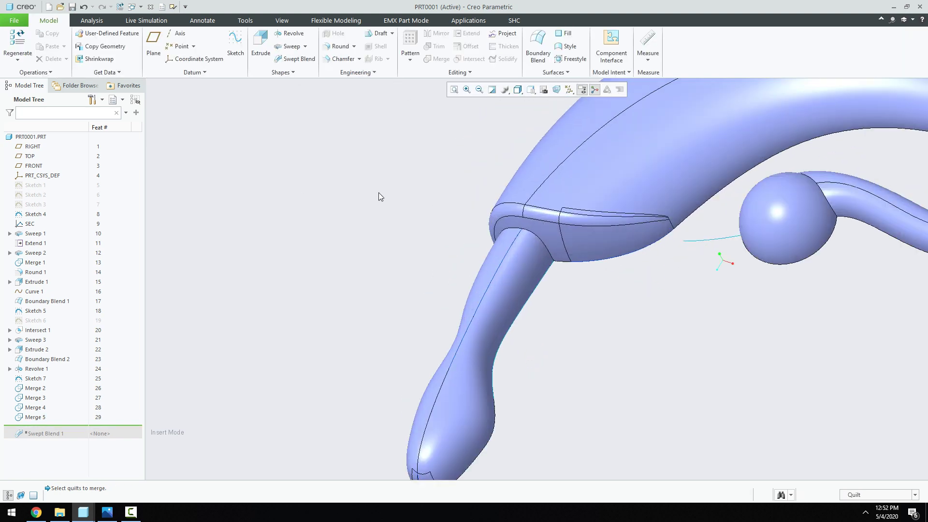
Step: Finish Round 2 on the neck junction edge
{"action": "left_click", "coordinate": [340, 46]}
{"action": "left_click", "coordinate": [535, 236]}
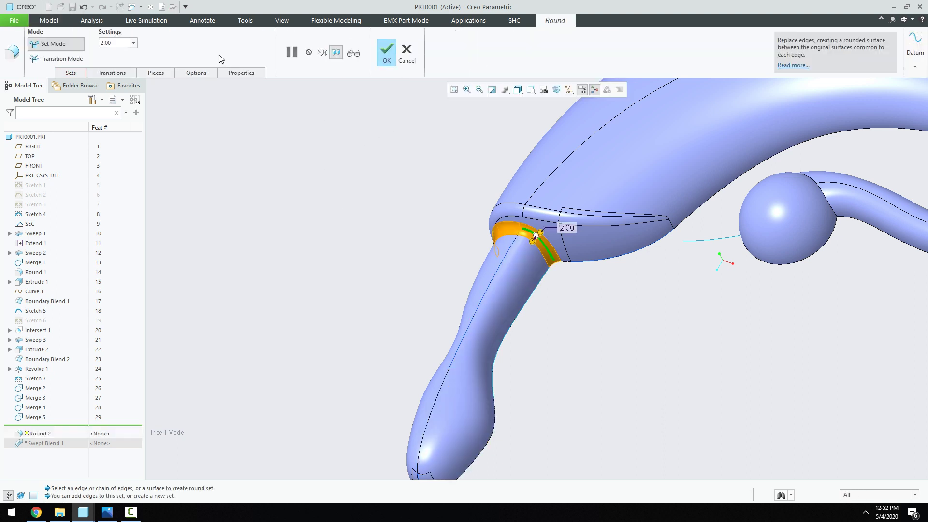
{"action": "left_click", "coordinate": [390, 52]}
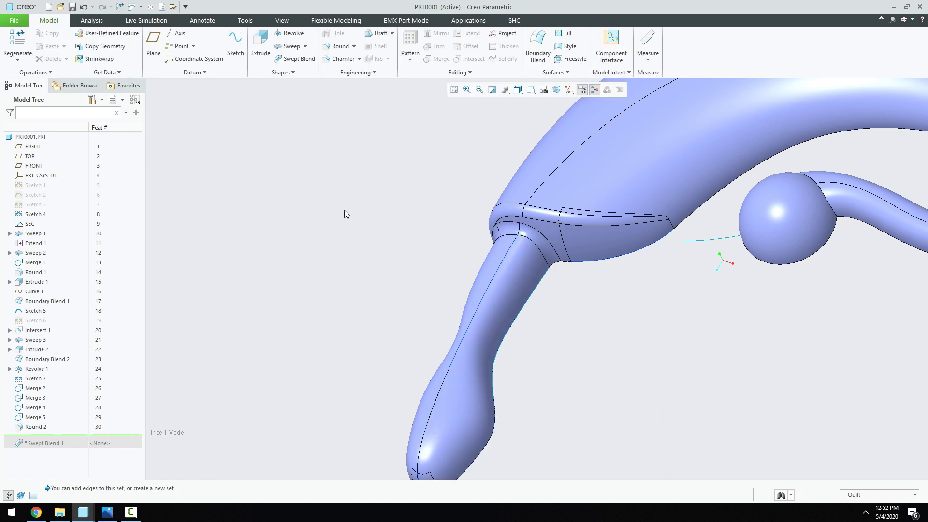
Step: Add a 2.00 round on the edge where the sphere meets the tube
{"action": "left_click", "coordinate": [340, 46]}
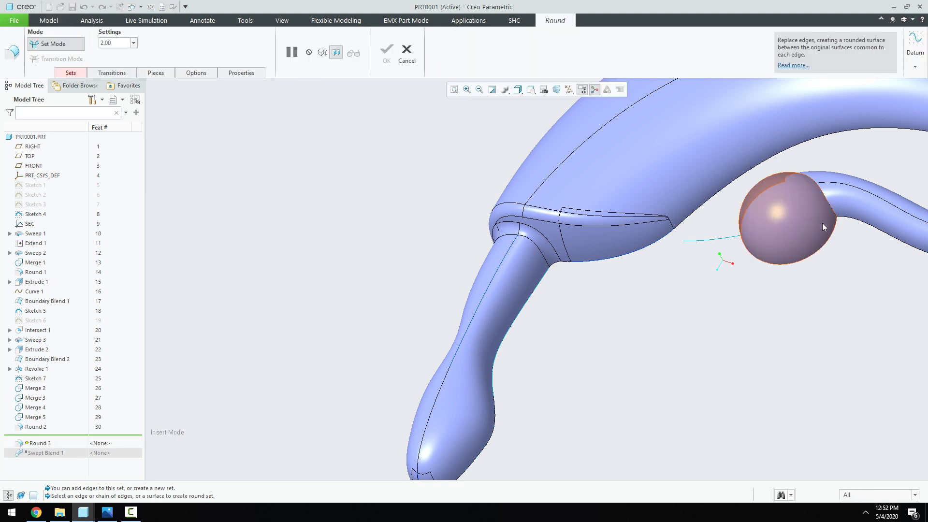
{"action": "left_click", "coordinate": [827, 197]}
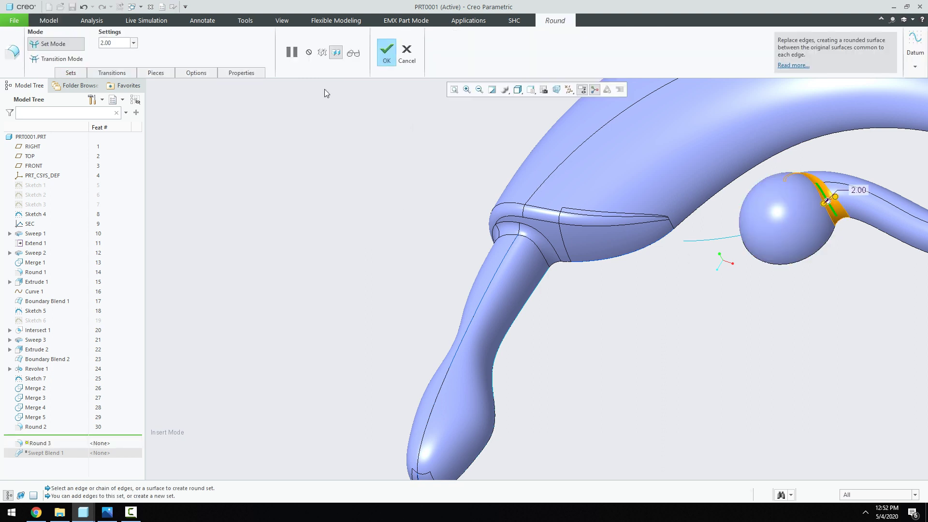
{"action": "left_click", "coordinate": [385, 53]}
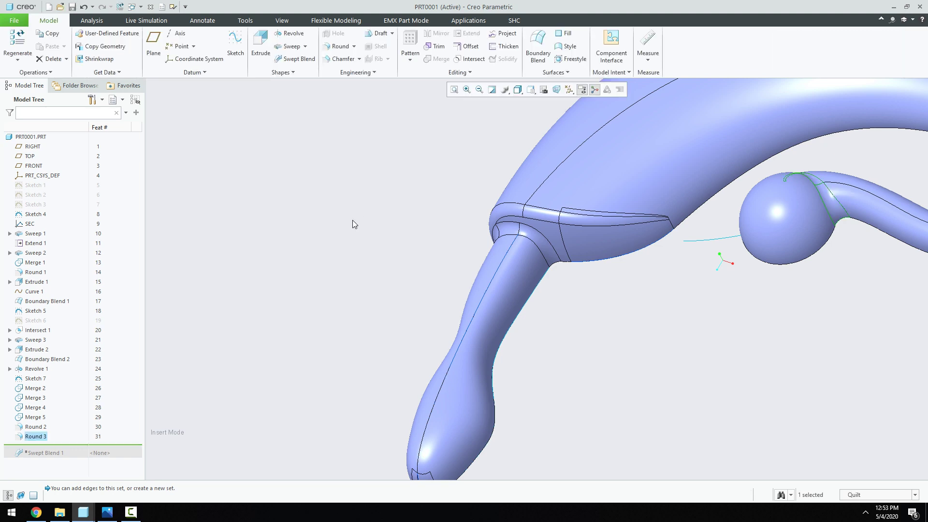
{"action": "scroll", "coordinate": [352, 219], "scroll_direction": "down", "scroll_amount": 5}
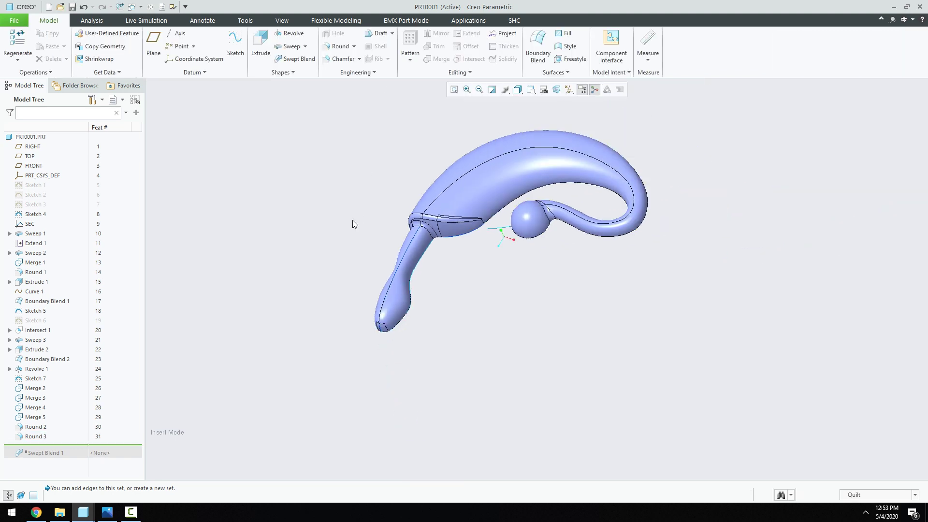
Step: Mirror the whole part across the TOP plane as Mirror 1
{"action": "left_click", "coordinate": [460, 201]}
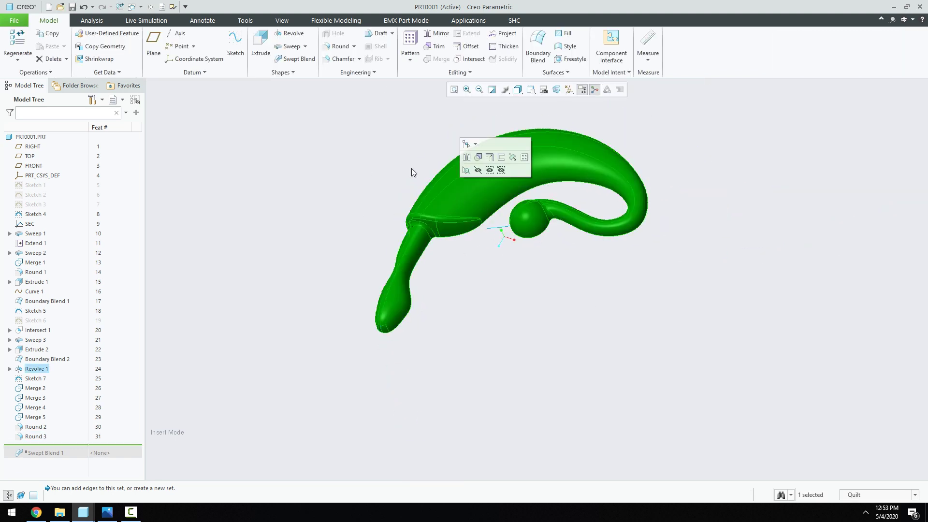
{"action": "left_click", "coordinate": [438, 33]}
{"action": "left_click", "coordinate": [30, 138]}
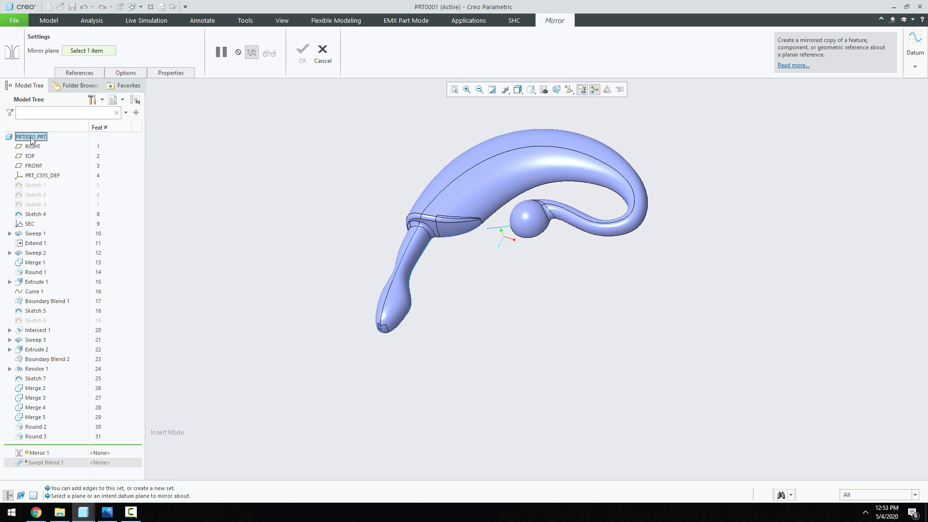
{"action": "left_click", "coordinate": [323, 53]}
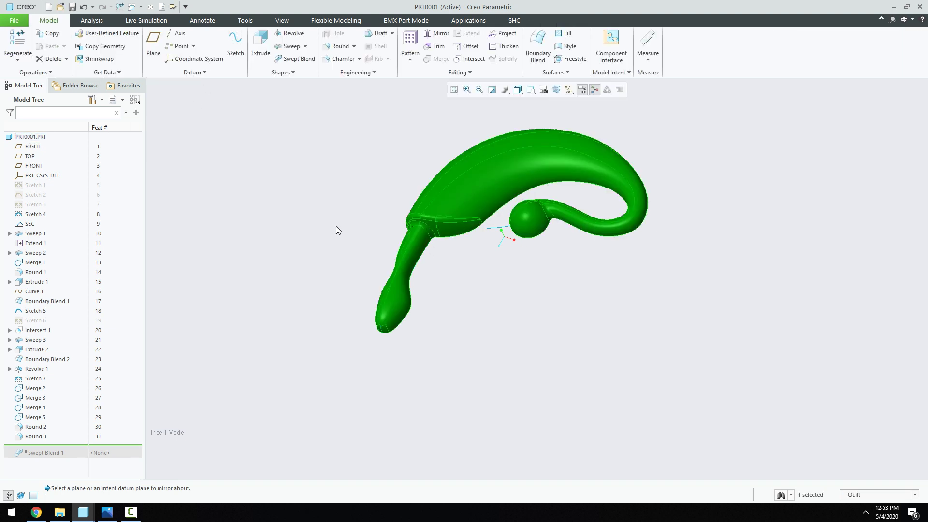
{"action": "left_click", "coordinate": [31, 137]}
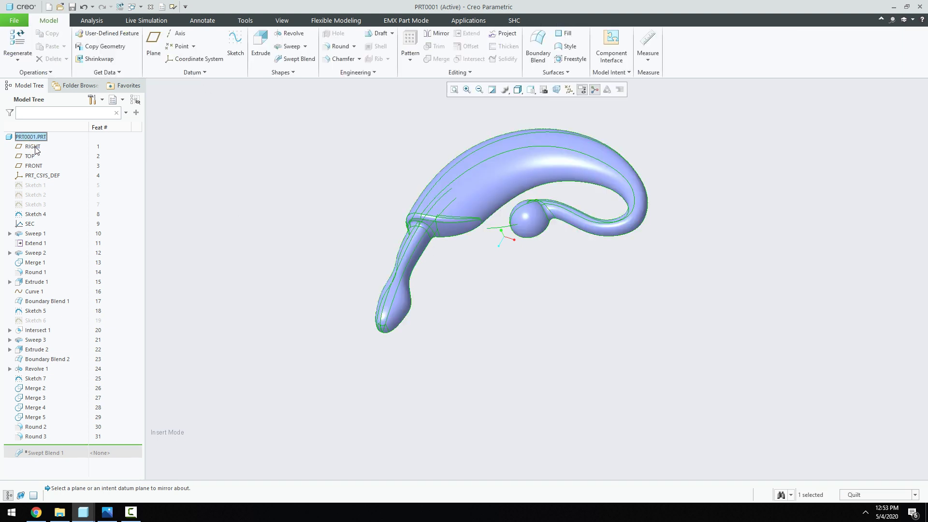
{"action": "left_click", "coordinate": [432, 38]}
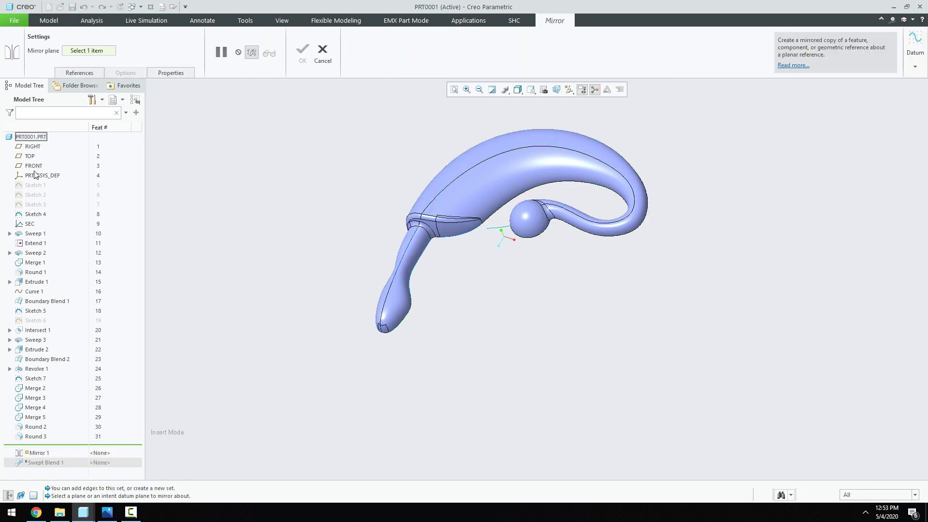
{"action": "left_click", "coordinate": [29, 157]}
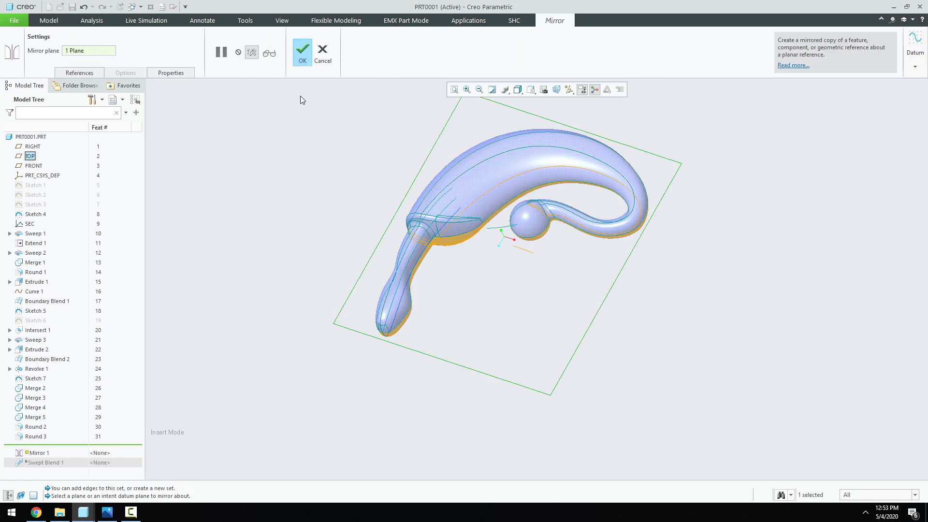
{"action": "left_click", "coordinate": [303, 62]}
Step: Move the insert arrow to the tree end to restore Swept Blend 1 after the mirror
{"action": "mouse_move", "coordinate": [280, 242]}
{"action": "middle_mouse_down"}
{"action": "mouse_move", "coordinate": [274, 201]}
{"action": "mouse_move", "coordinate": [263, 232]}
{"action": "middle_mouse_up"}
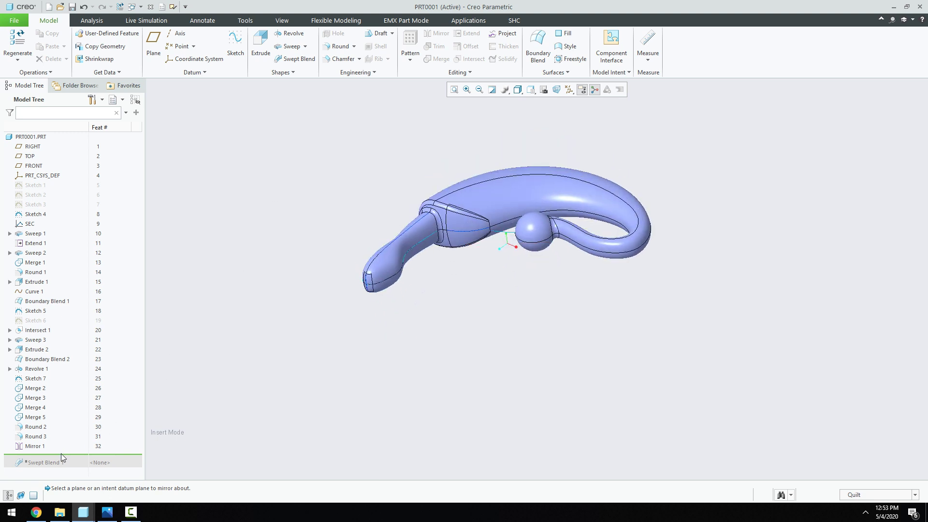
{"action": "left_click_drag", "start_coordinate": [61, 453], "coordinate": [58, 465]}
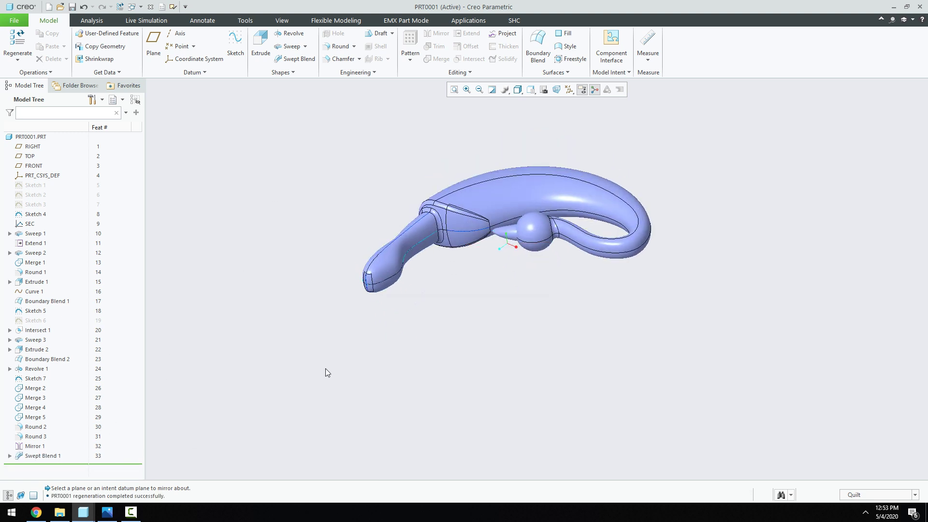
{"action": "middle_click_drag", "start_coordinate": [326, 372], "coordinate": [503, 192]}
Step: Merge the sphere knob surfaces with the mirrored body (Merge 6)
{"action": "left_click", "coordinate": [506, 232]}
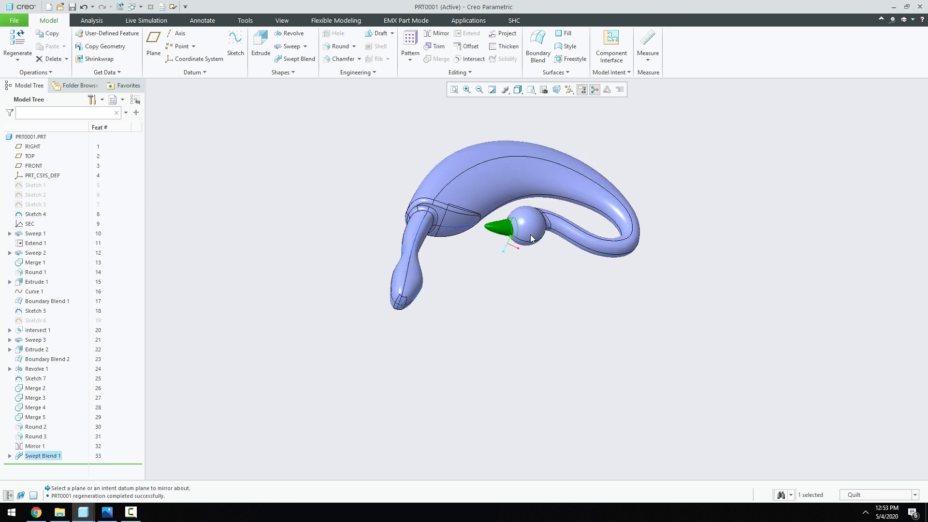
{"action": "left_click", "coordinate": [530, 238]}
{"action": "scroll", "coordinate": [501, 269], "scroll_direction": "up", "scroll_amount": 2}
{"action": "scroll", "coordinate": [501, 269], "scroll_direction": "up", "scroll_amount": 2}
{"action": "left_click", "coordinate": [587, 283]}
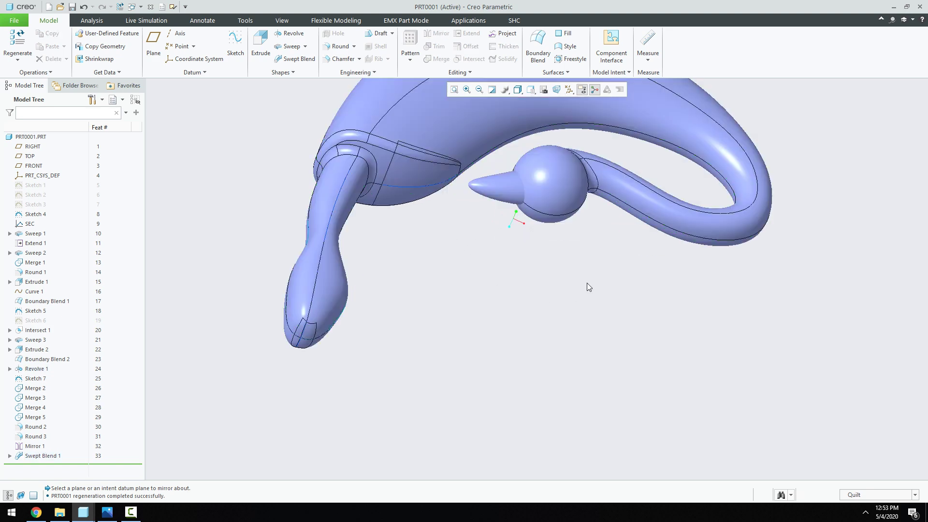
{"action": "left_click", "coordinate": [549, 224]}
{"action": "left_click", "coordinate": [541, 185], "text": "ctrl"}
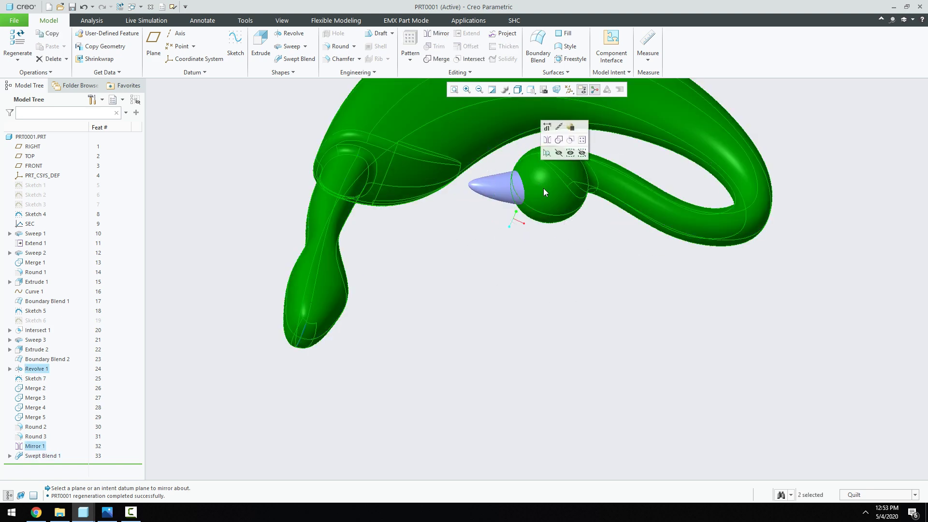
{"action": "left_click", "coordinate": [438, 58]}
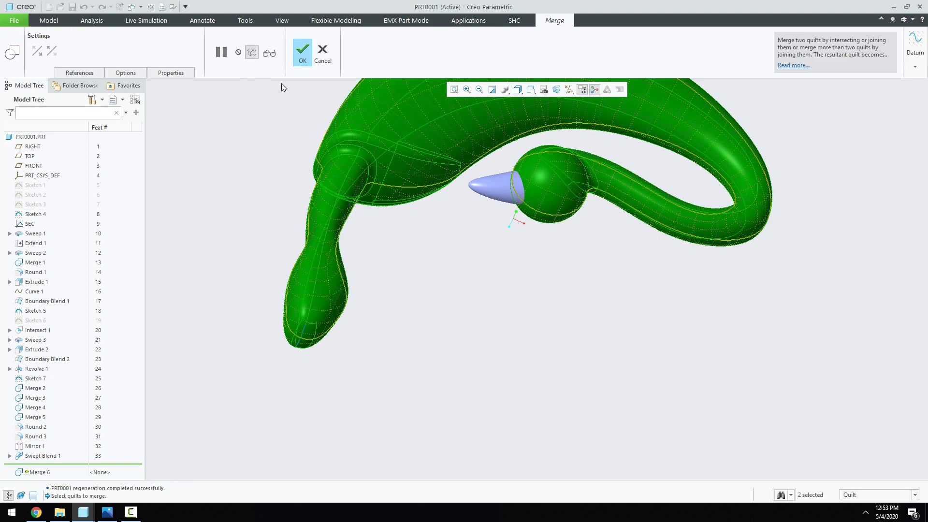
{"action": "left_click", "coordinate": [302, 51]}
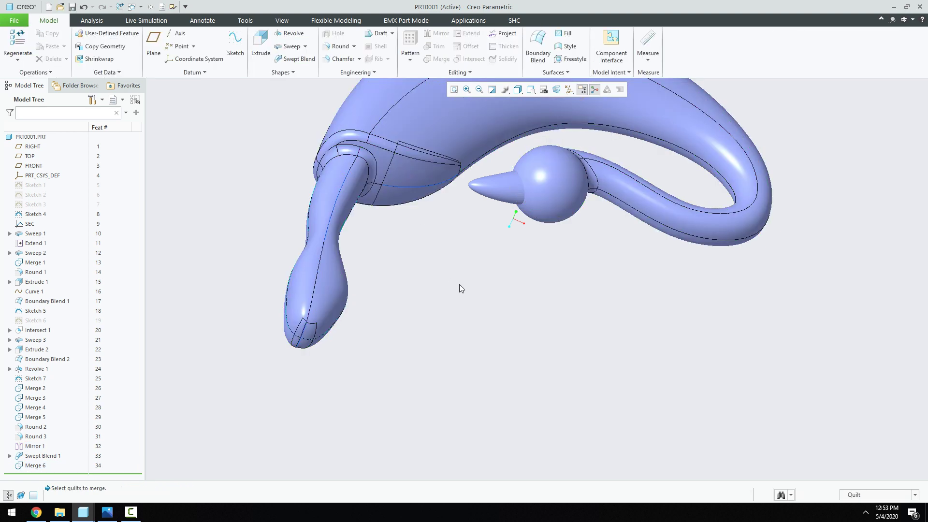
Step: Merge the cone tip into the body, flipping the cone's kept side (Merge 7)
{"action": "left_click", "coordinate": [493, 198]}
{"action": "left_click", "coordinate": [547, 214], "text": "ctrl"}
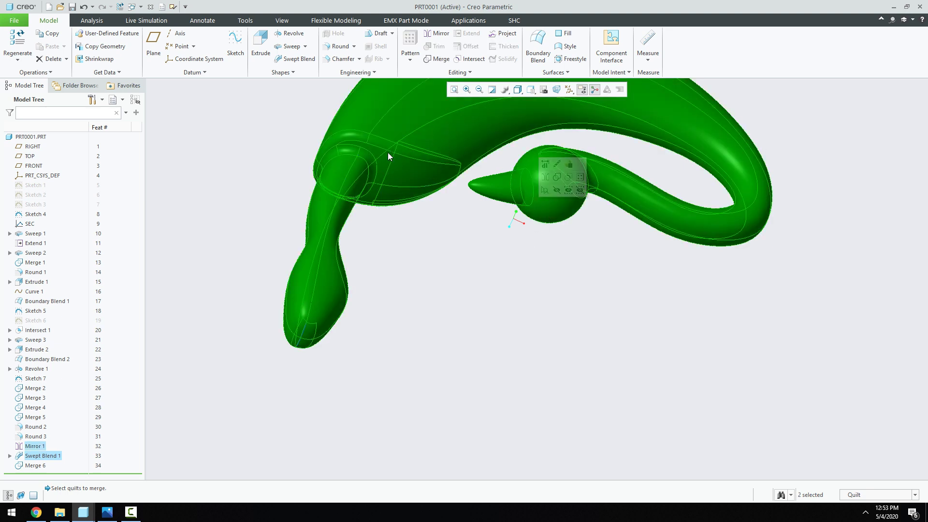
{"action": "left_click", "coordinate": [438, 61]}
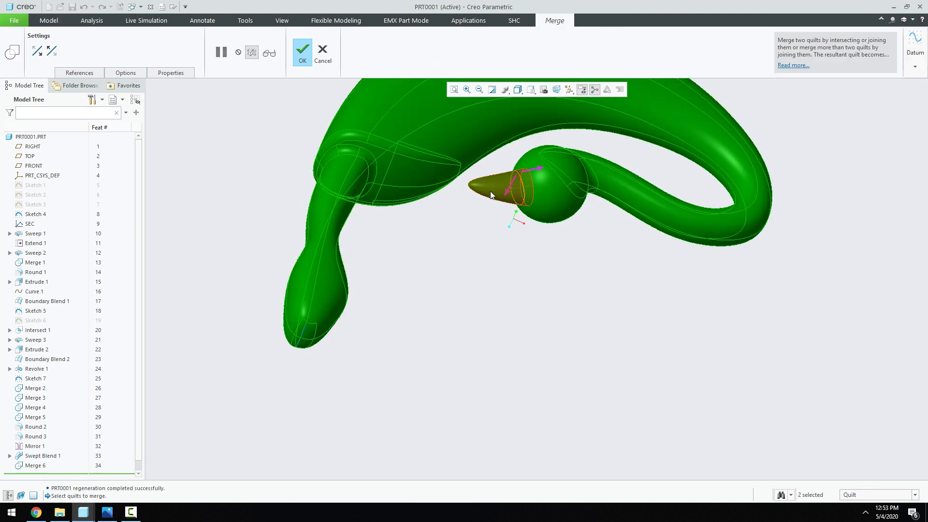
{"action": "left_click", "coordinate": [503, 196]}
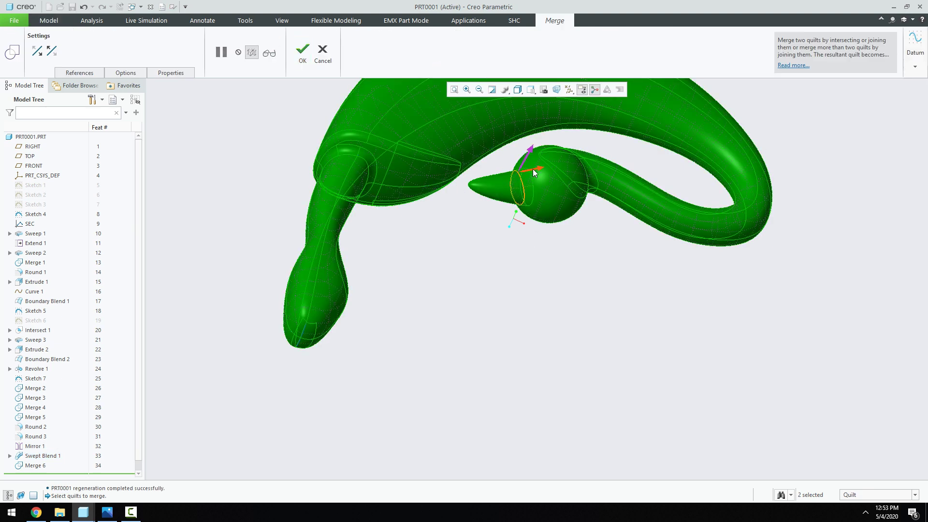
{"action": "left_click", "coordinate": [299, 54]}
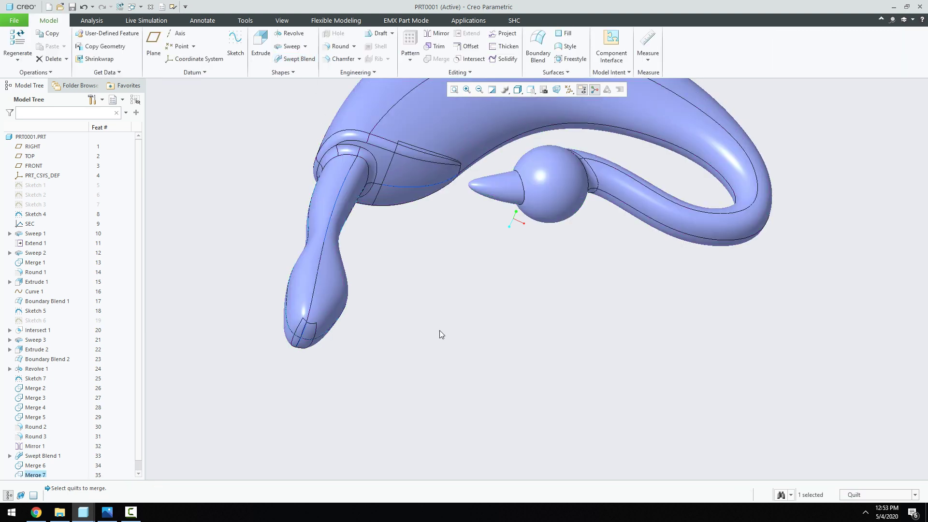
{"action": "left_click", "coordinate": [341, 47]}
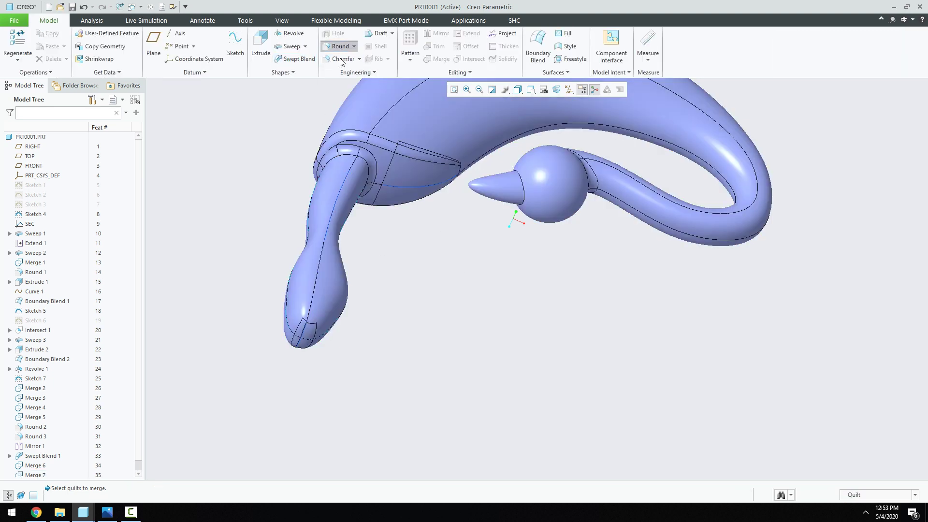
Step: Round the cone-to-sphere edge with radius 1.00 and return to the default orientation
{"action": "left_click", "coordinate": [522, 203]}
{"action": "double_click", "coordinate": [125, 46]}
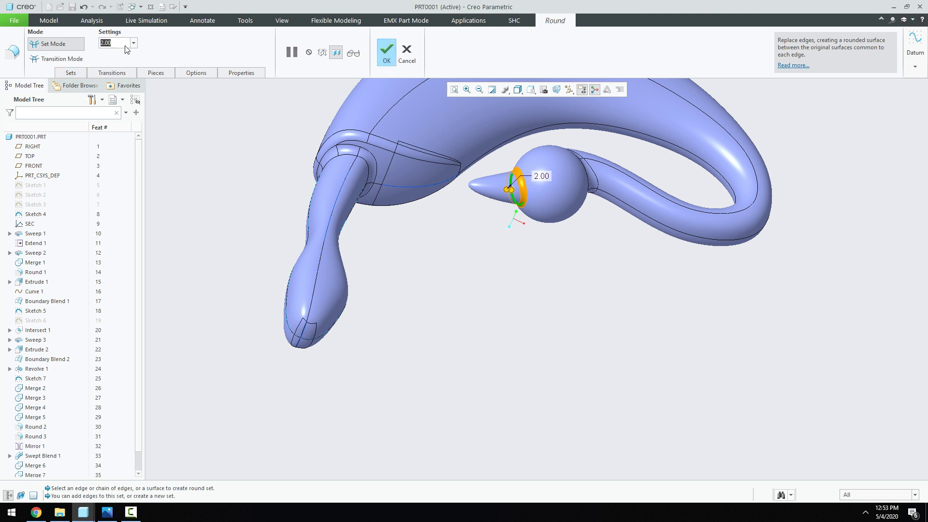
{"action": "type", "text": "1"}
{"action": "key", "text": "Return"}
{"action": "left_click", "coordinate": [380, 44]}
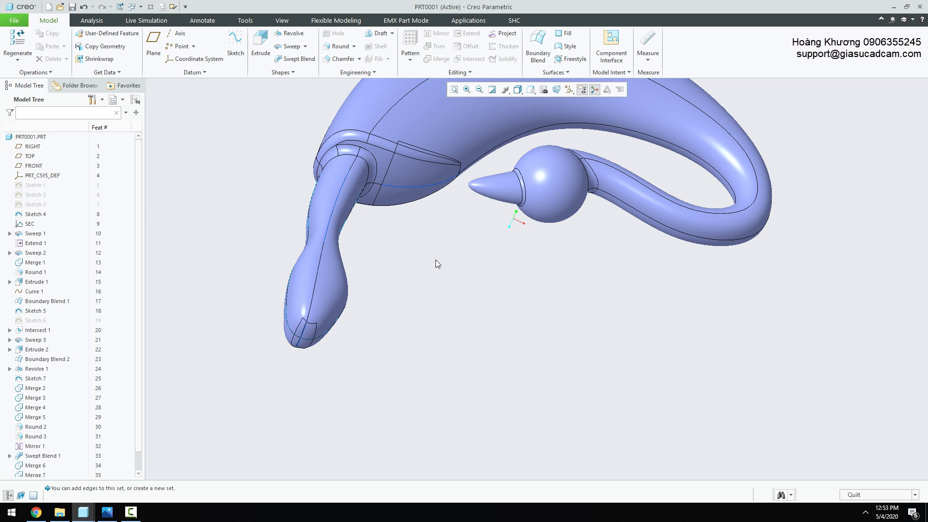
{"action": "key", "text": "ctrl+d"}
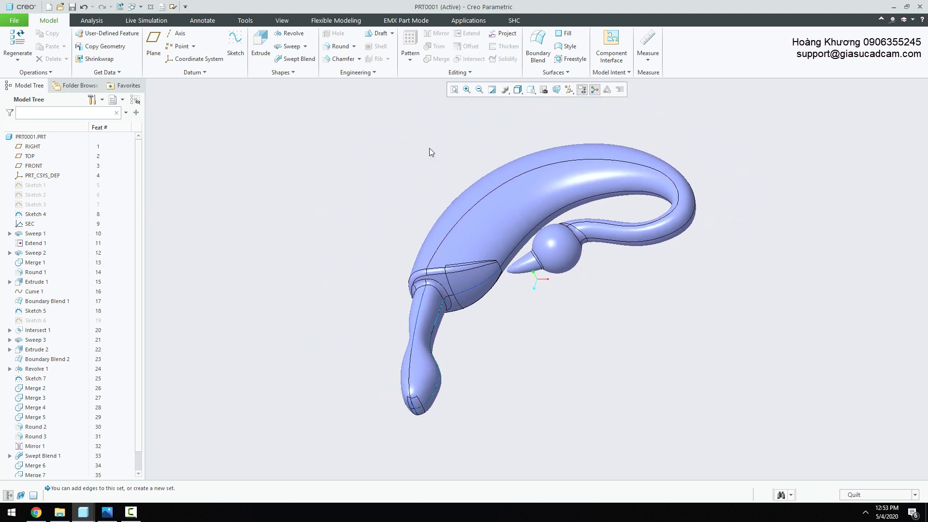
Step: Shade the model with reflections and hide the 03___PRT_ALL_CURVES layer
{"action": "left_click", "coordinate": [523, 94]}
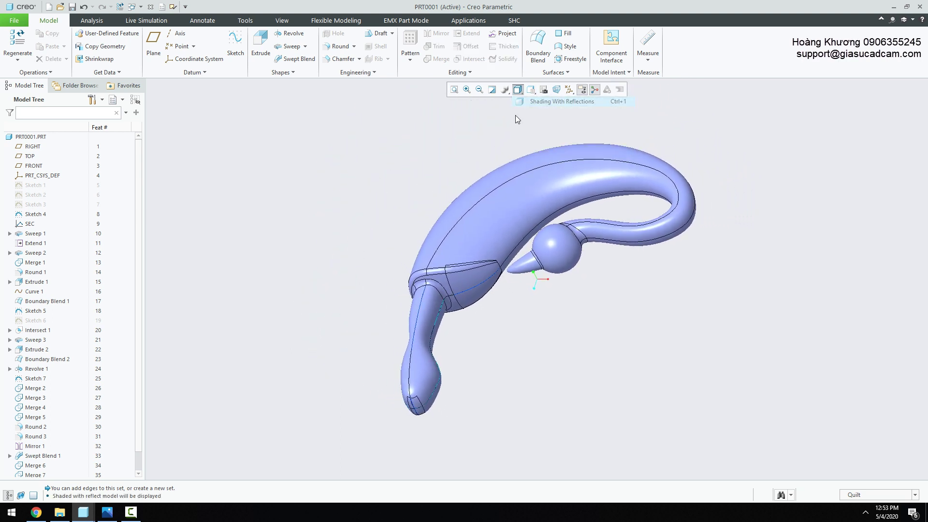
{"action": "left_click", "coordinate": [136, 100]}
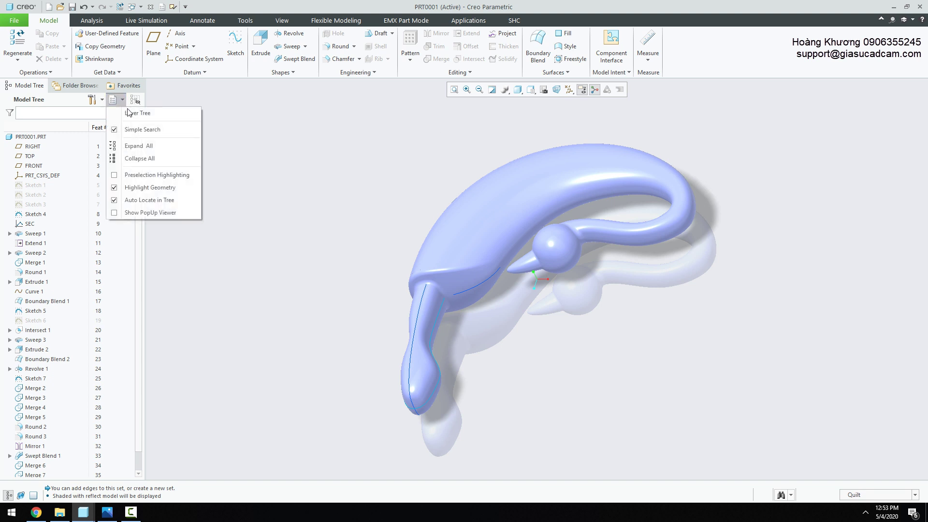
{"action": "left_click", "coordinate": [138, 116]}
{"action": "left_click", "coordinate": [58, 174]}
{"action": "right_click", "coordinate": [58, 174]}
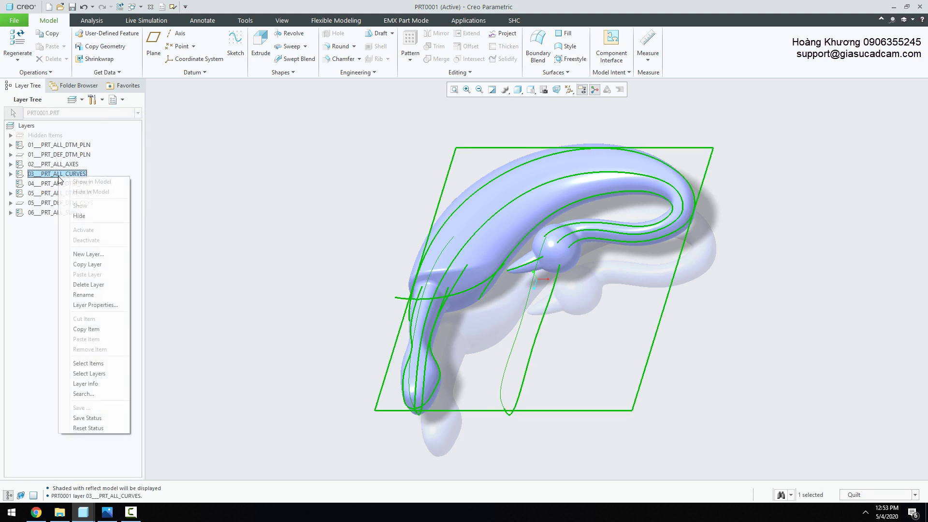
{"action": "left_click", "coordinate": [72, 216]}
{"action": "left_click", "coordinate": [493, 89]}
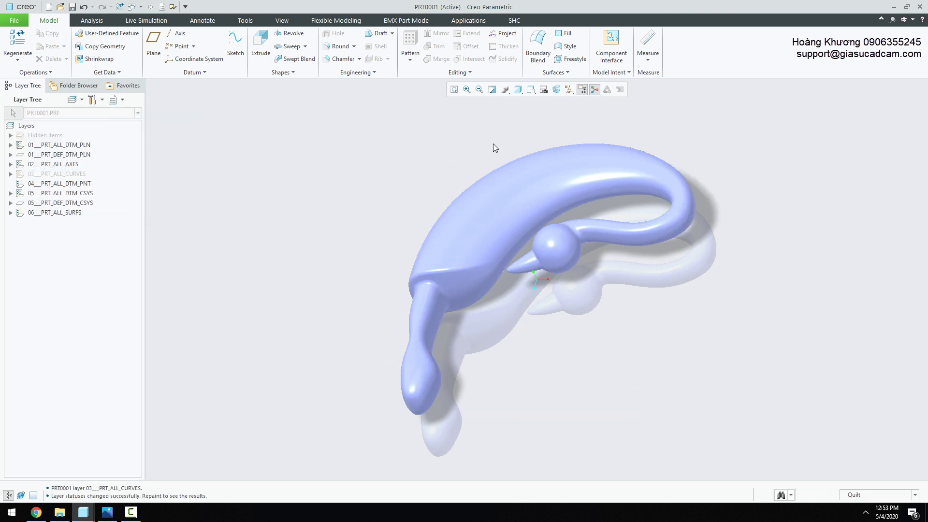
Step: Switch the side panel back to the Model Tree and orbit the finished handle slightly
{"action": "left_click", "coordinate": [523, 96]}
{"action": "left_click", "coordinate": [123, 100]}
{"action": "left_click", "coordinate": [135, 111]}
{"action": "mouse_move", "coordinate": [352, 187]}
{"action": "middle_mouse_down"}
{"action": "mouse_move", "coordinate": [361, 221]}
{"action": "mouse_move", "coordinate": [388, 223]}
{"action": "mouse_move", "coordinate": [322, 165]}
{"action": "mouse_move", "coordinate": [298, 164]}
{"action": "mouse_move", "coordinate": [331, 162]}
{"action": "mouse_move", "coordinate": [358, 179]}
{"action": "mouse_move", "coordinate": [349, 235]}
{"action": "middle_mouse_up"}
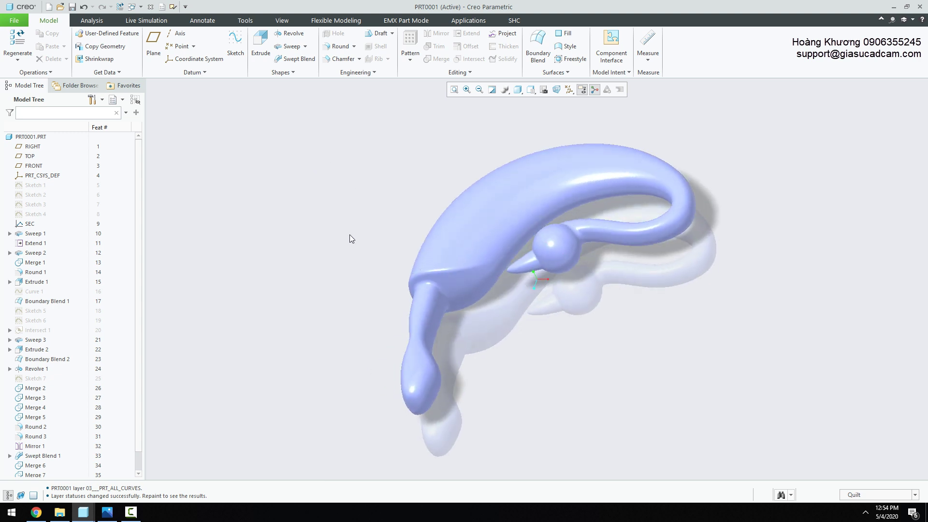